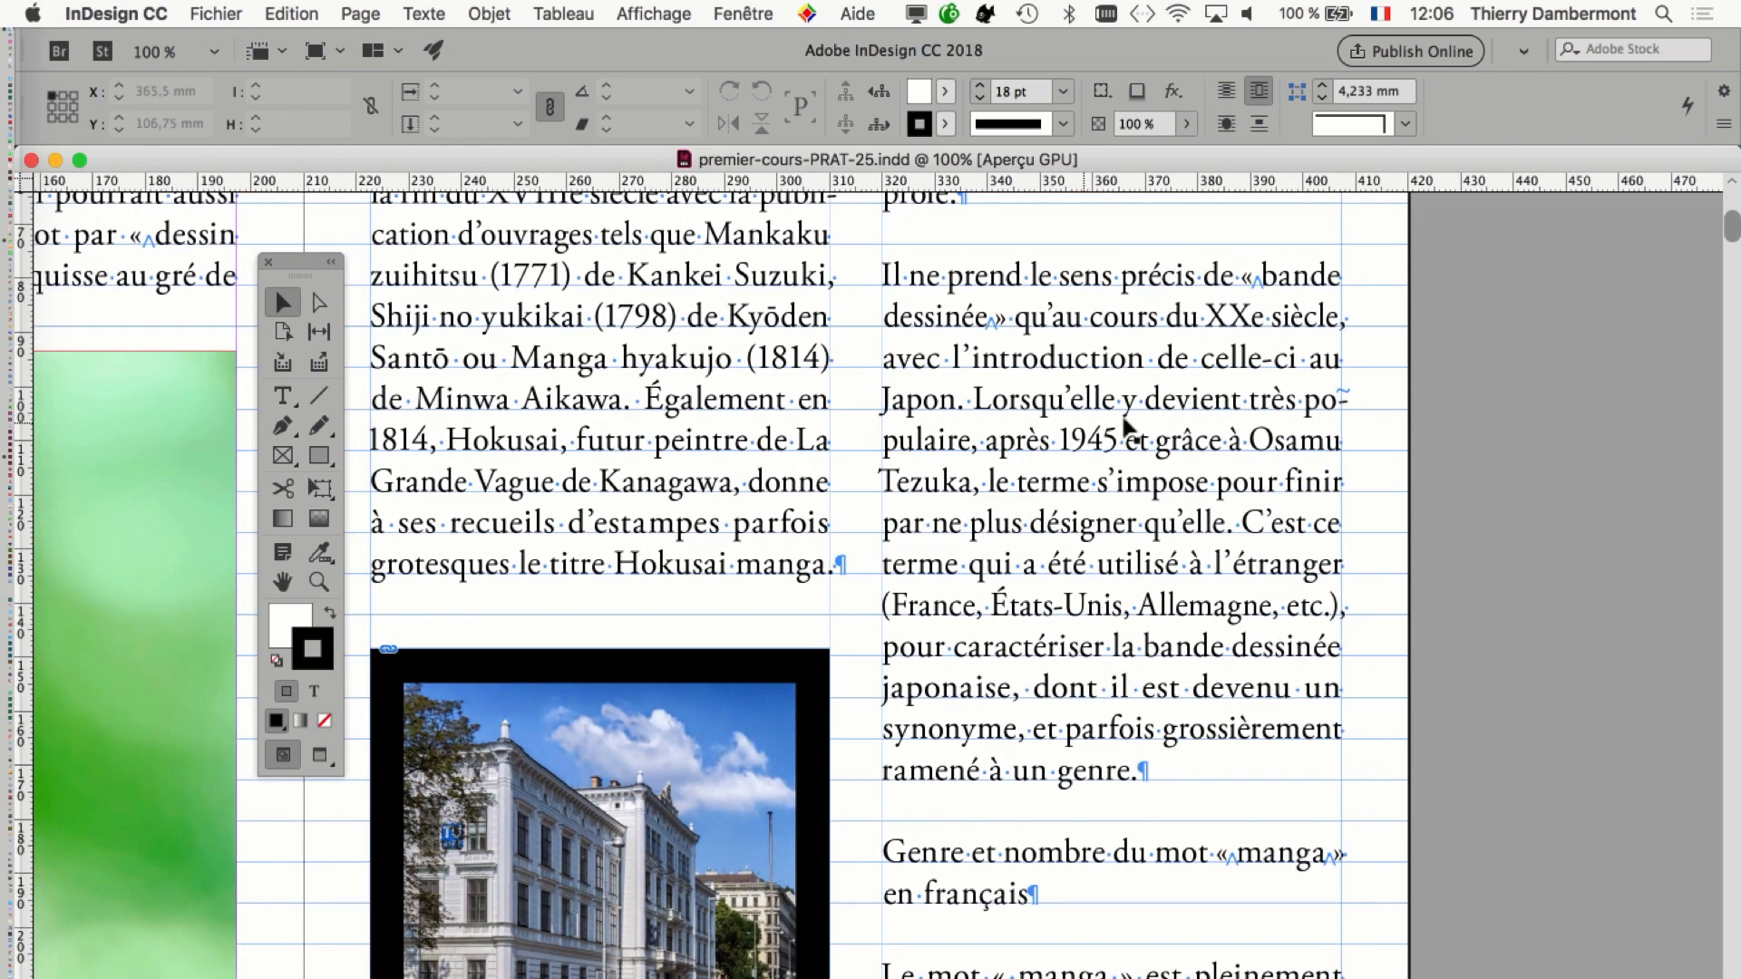
Examine the hyphenated line endings in the justified text columns of the first spread.
{"action": "scroll", "coordinate": [1137, 414], "scroll_direction": "up", "scroll_amount": 3}
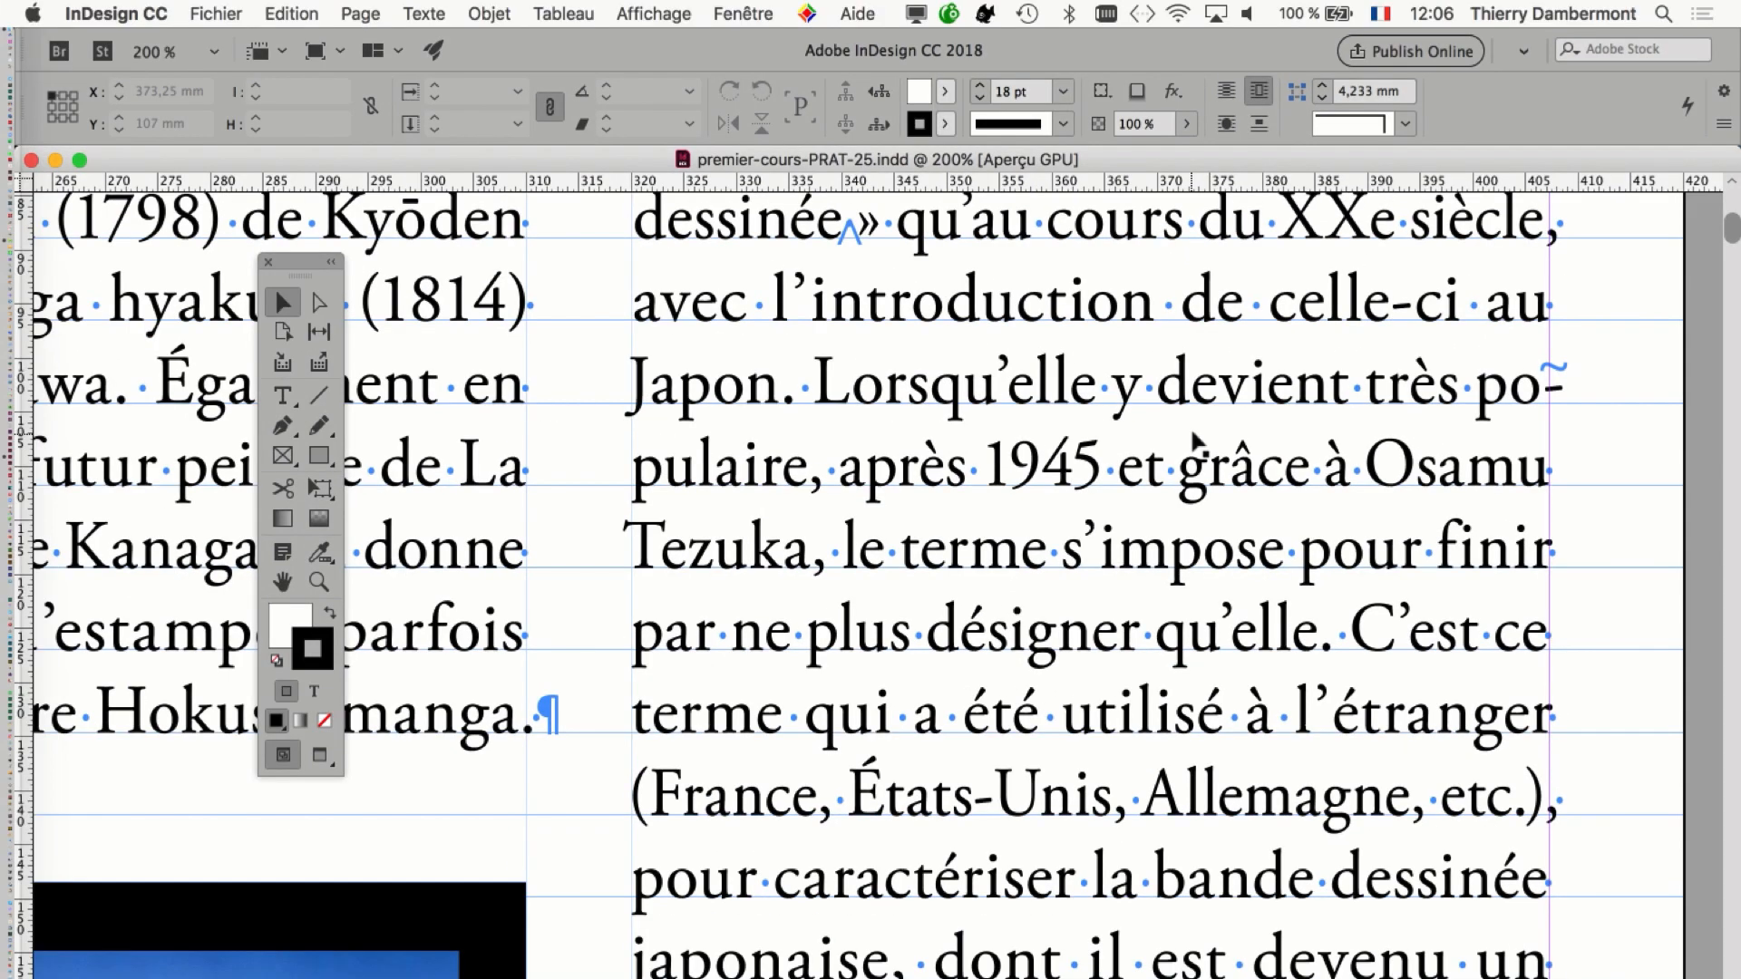
{"action": "scroll", "coordinate": [985, 525], "scroll_direction": "right", "scroll_amount": 3}
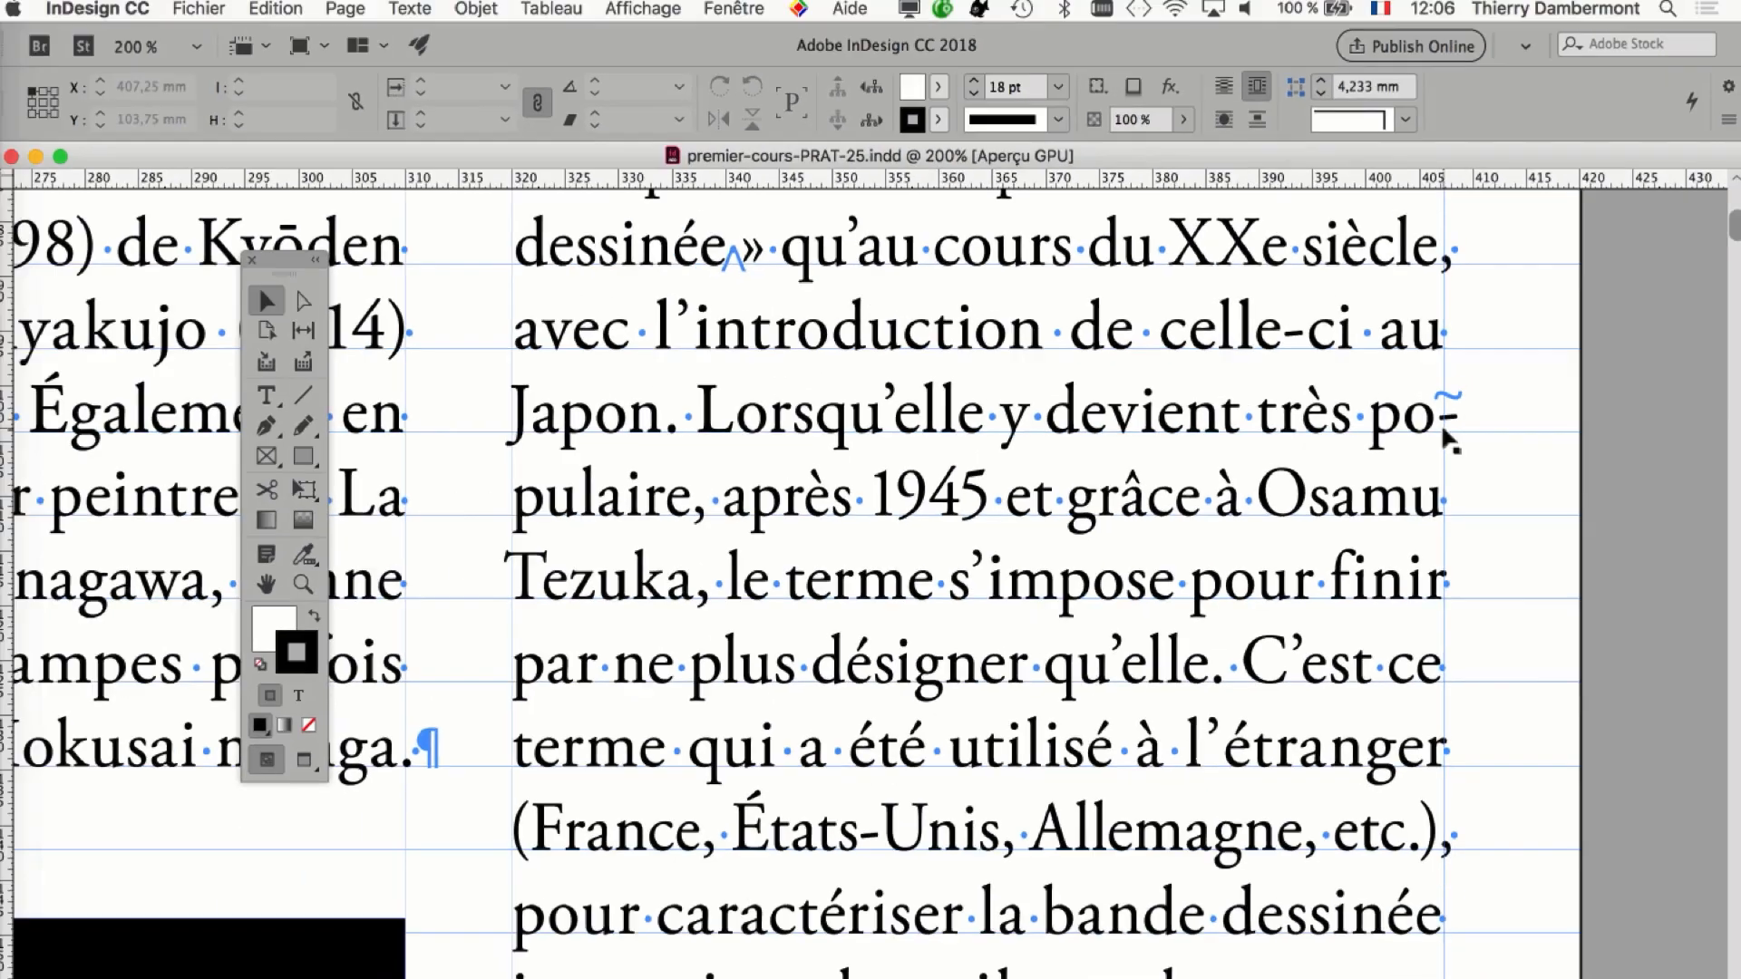
{"action": "key", "text": "super+minus"}
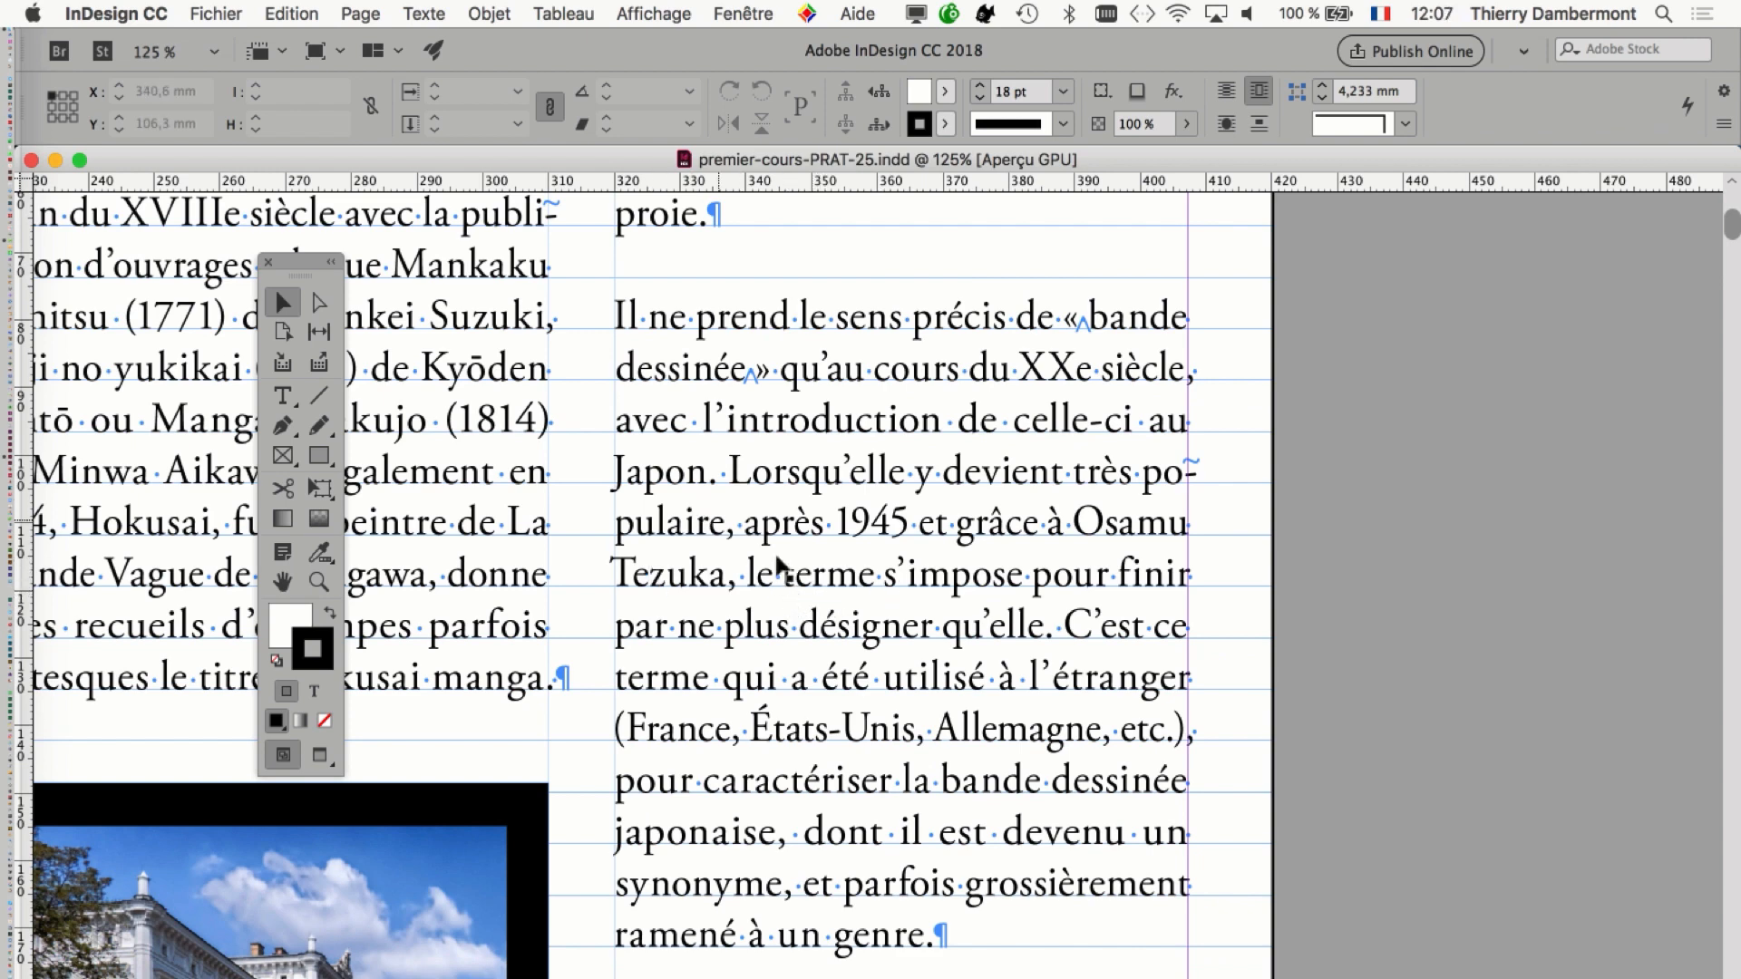
{"action": "scroll", "coordinate": [798, 571], "scroll_direction": "down", "scroll_amount": 2}
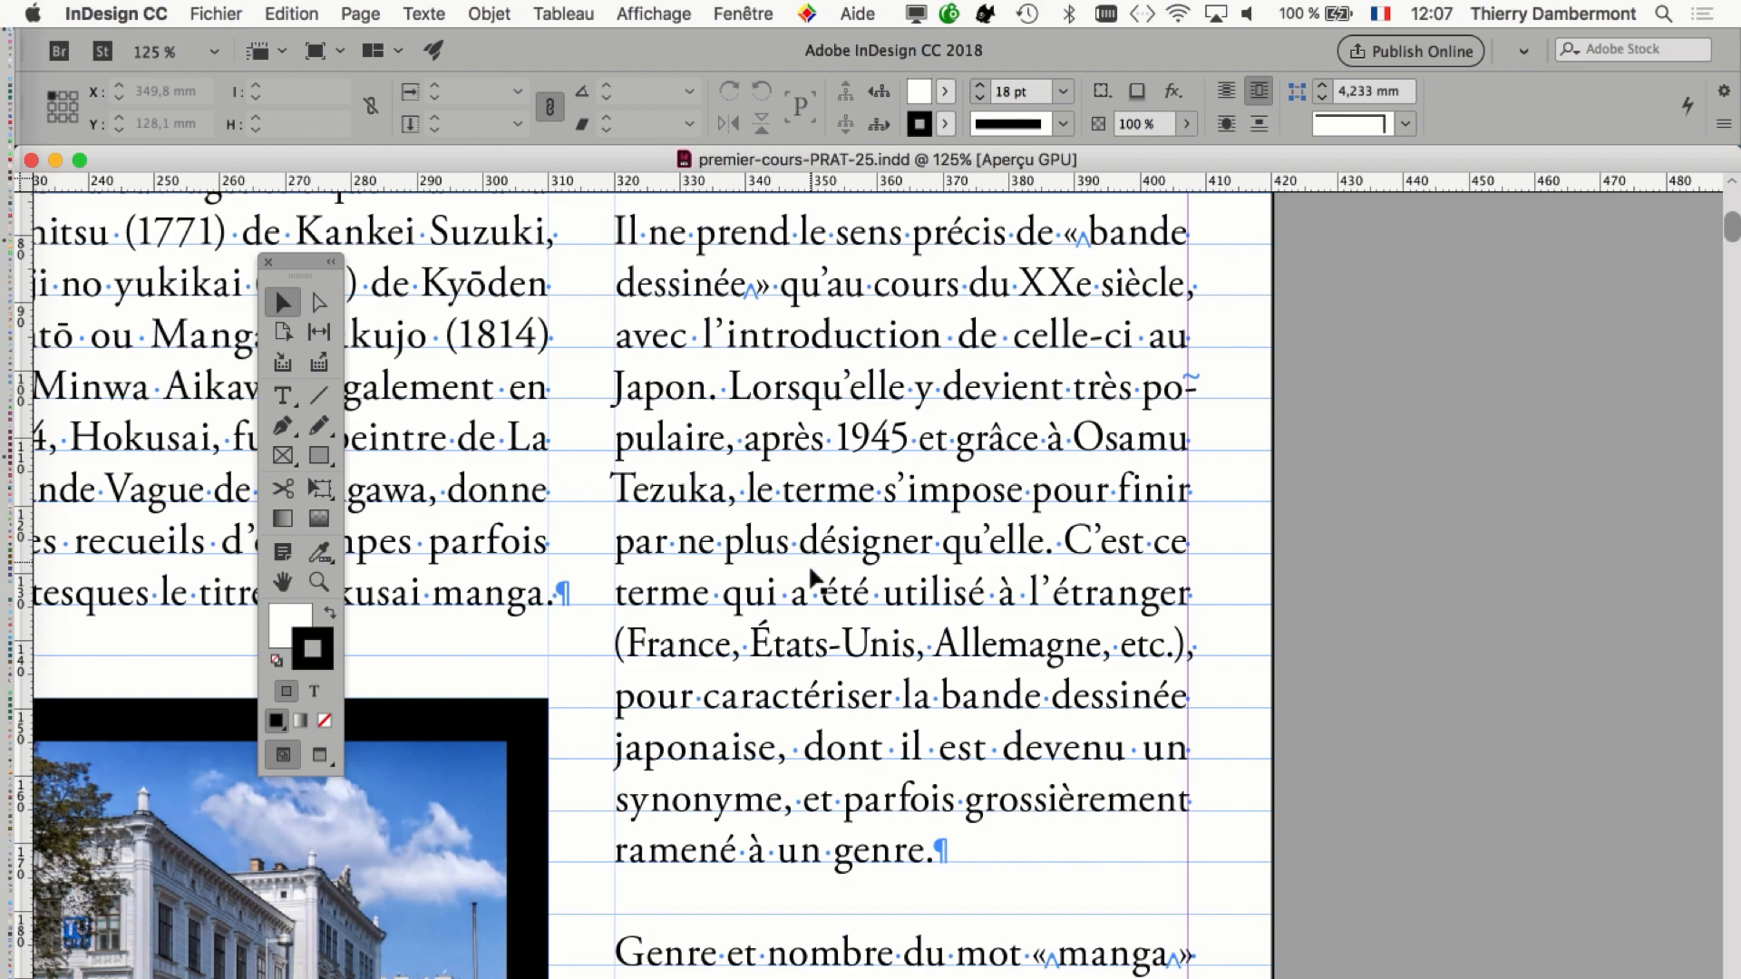
{"action": "scroll", "coordinate": [811, 574], "scroll_direction": "down", "scroll_amount": 2}
{"action": "key", "text": "super+minus"}
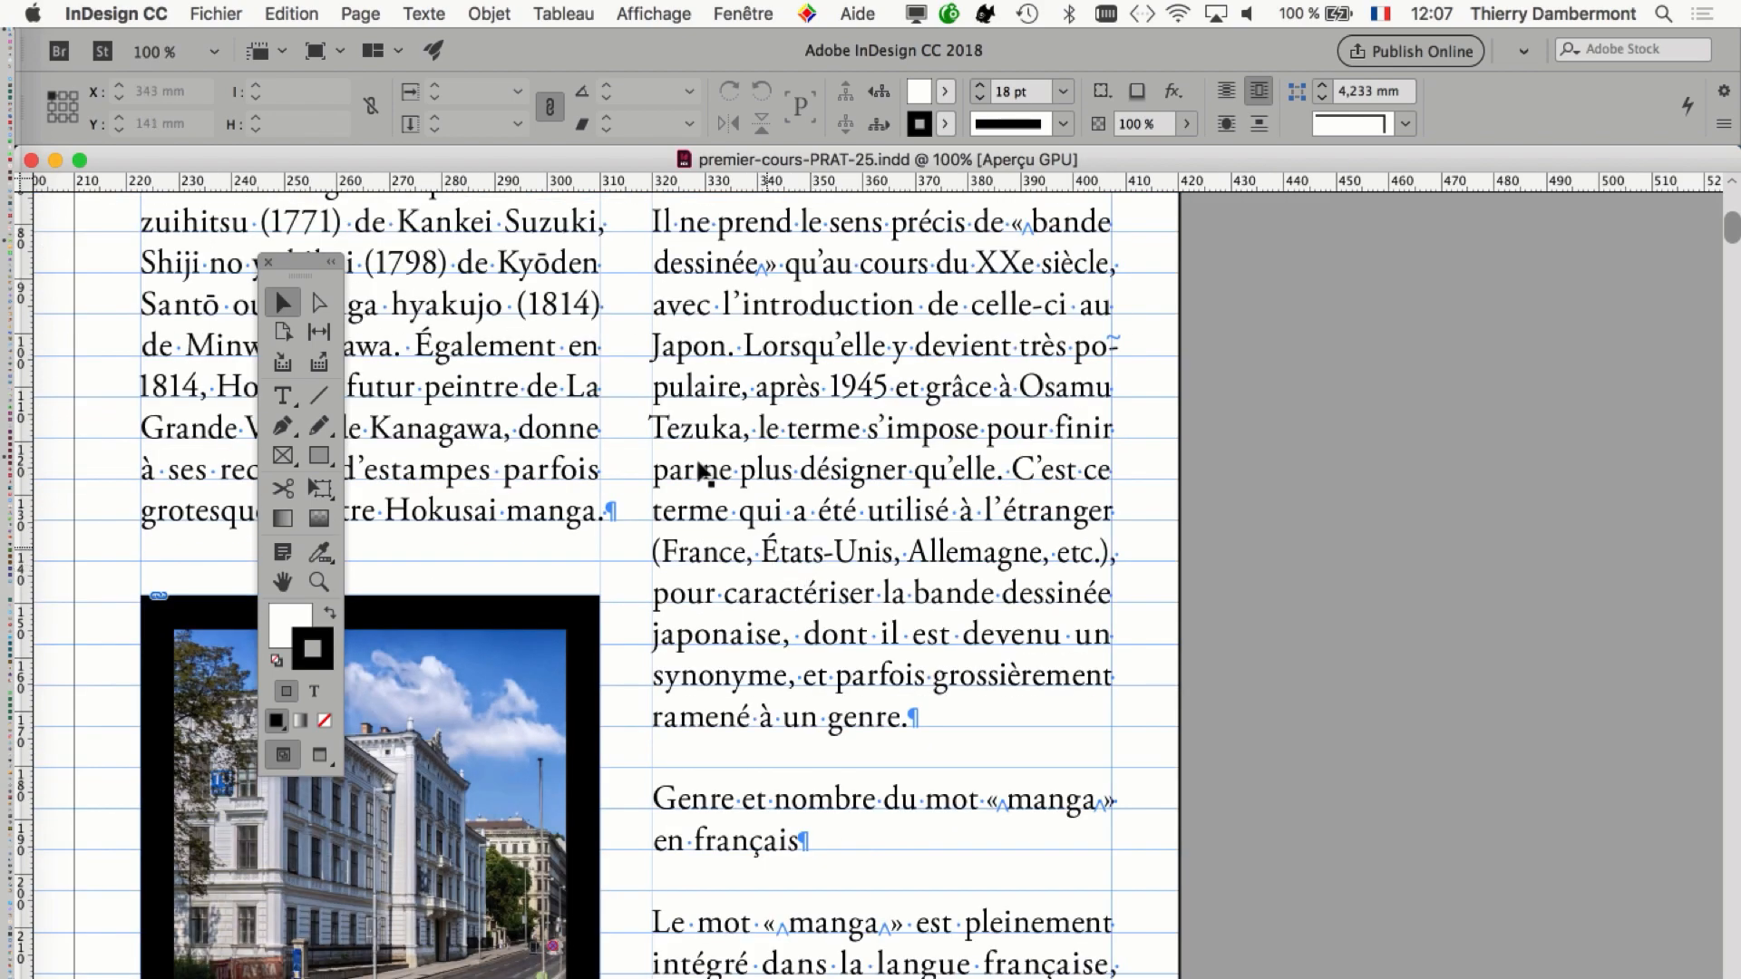
{"action": "left_click_drag", "start_coordinate": [667, 426], "coordinate": [1328, 789]}
{"action": "mouse_move", "coordinate": [884, 608]}
{"action": "left_mouse_down"}
{"action": "mouse_move", "coordinate": [1268, 587]}
{"action": "mouse_move", "coordinate": [1088, 546]}
{"action": "left_mouse_up"}
{"action": "left_click_drag", "start_coordinate": [1228, 591], "coordinate": [653, 544]}
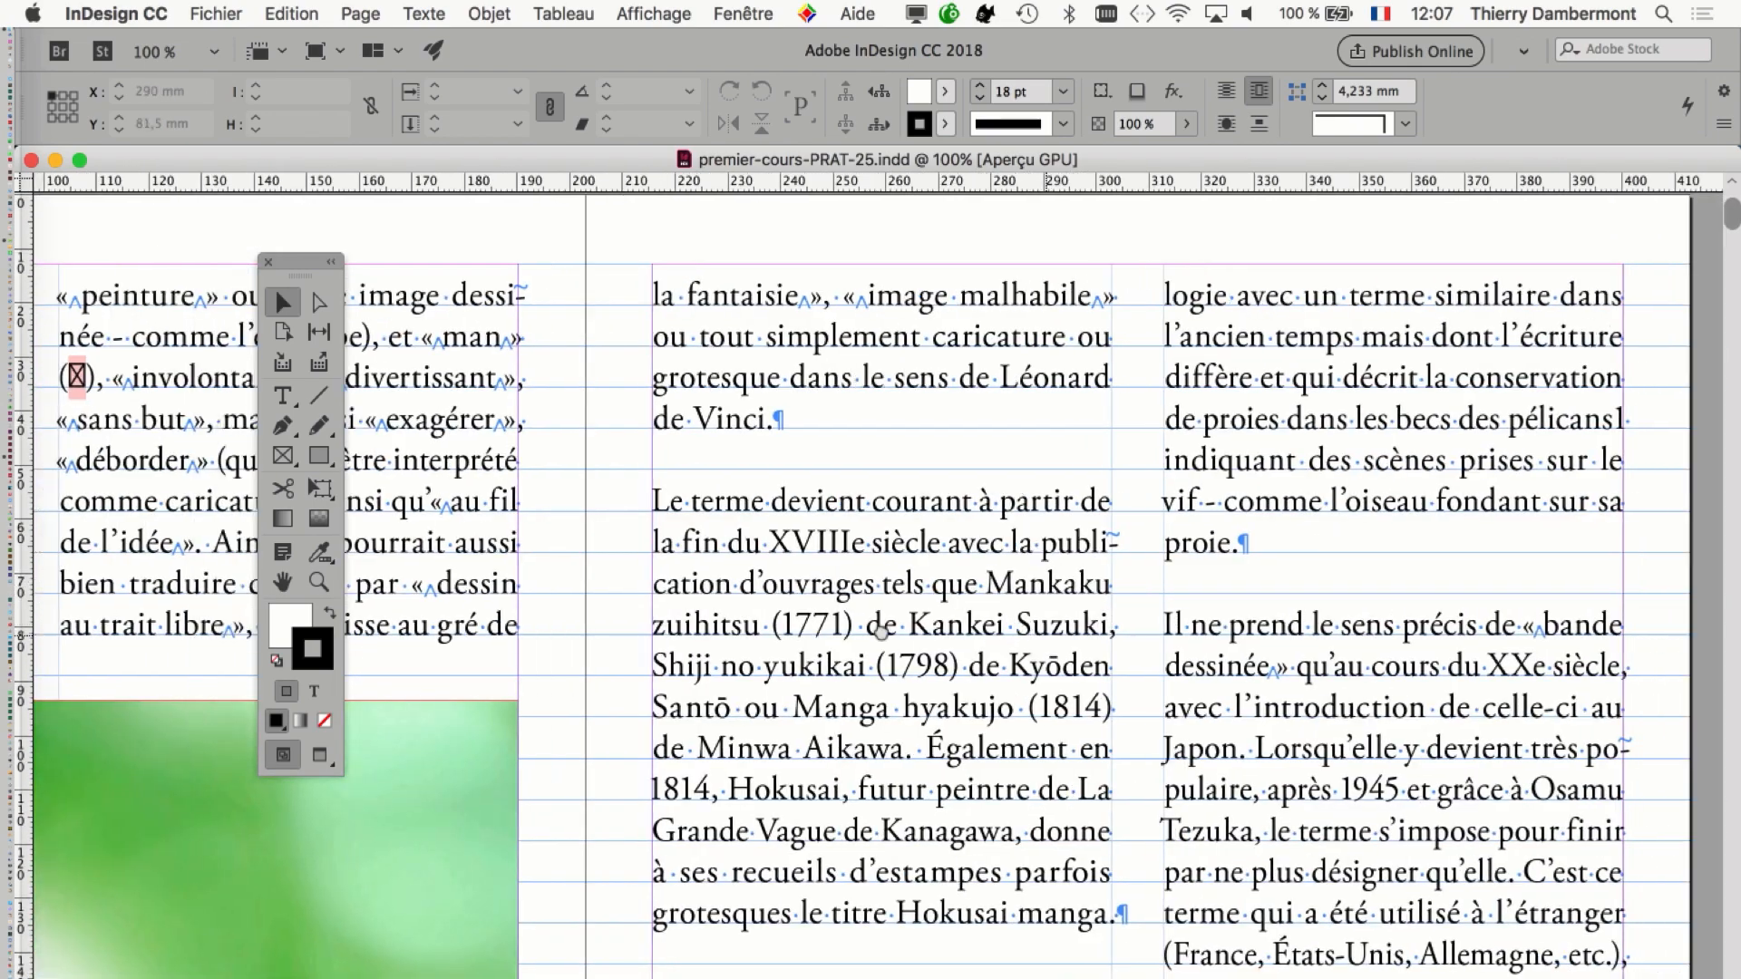
{"action": "mouse_move", "coordinate": [1070, 630]}
{"action": "left_mouse_down"}
{"action": "mouse_move", "coordinate": [701, 628]}
{"action": "mouse_move", "coordinate": [417, 700]}
{"action": "left_mouse_up"}
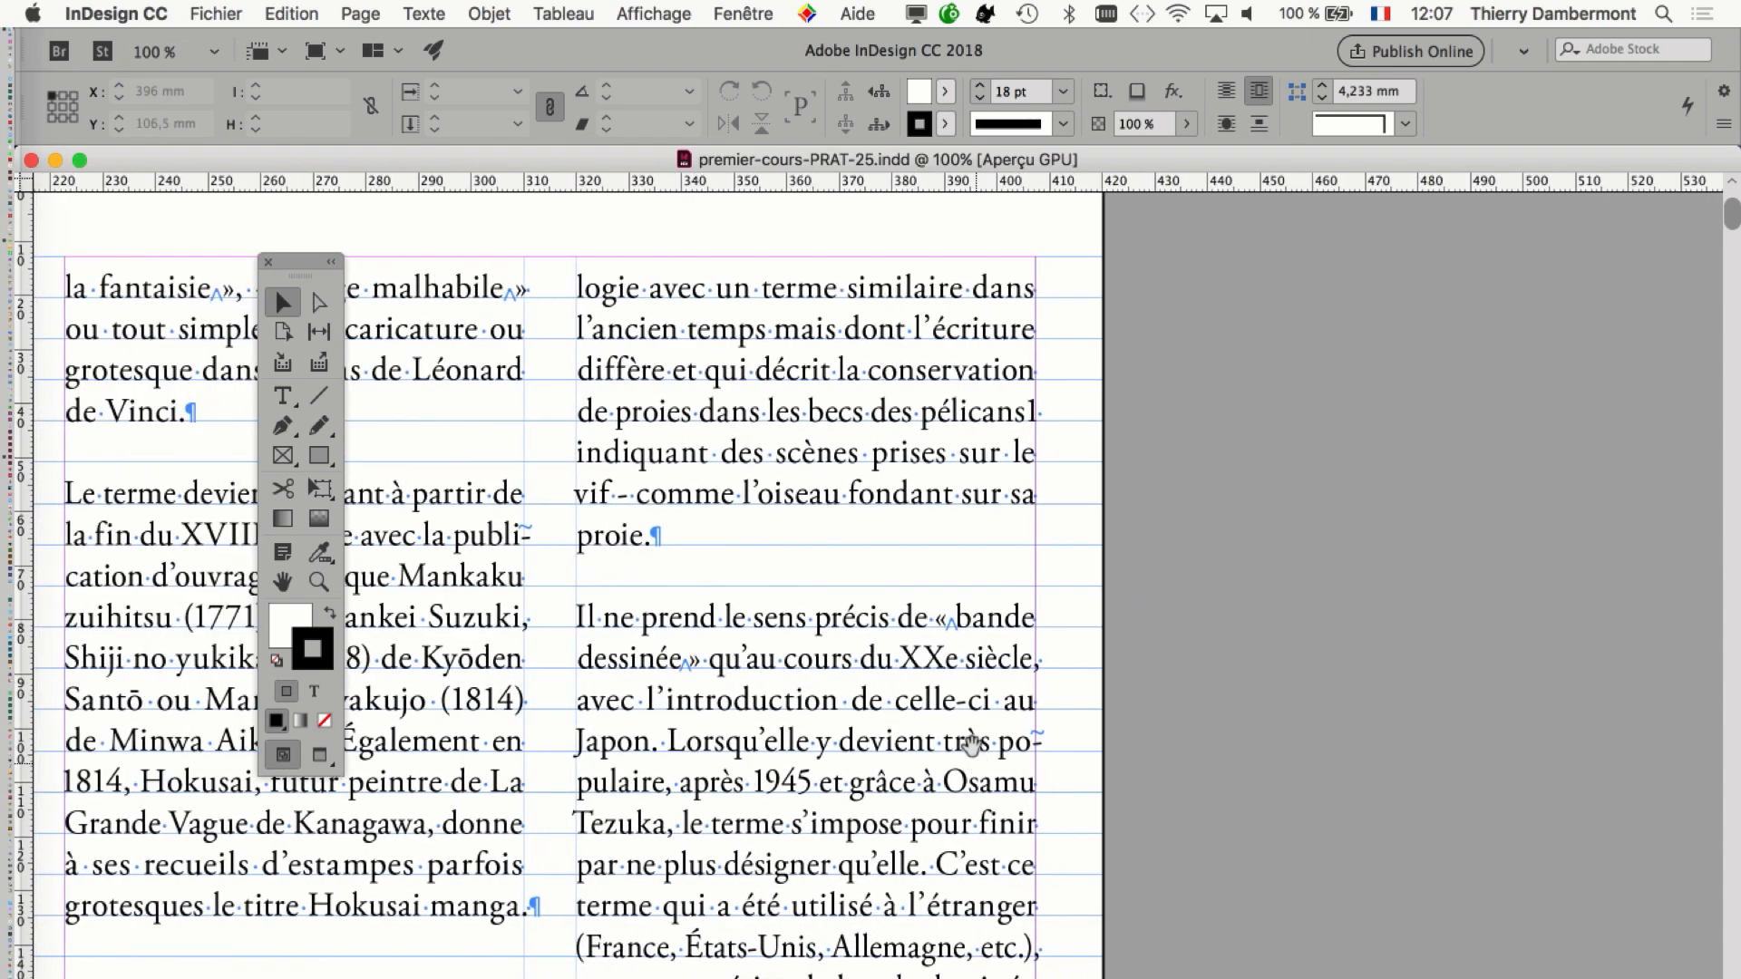
{"action": "mouse_move", "coordinate": [972, 746]}
{"action": "left_mouse_down"}
{"action": "mouse_move", "coordinate": [676, 642]}
{"action": "mouse_move", "coordinate": [784, 636]}
{"action": "left_mouse_up"}
{"action": "key", "text": "super+minus"}
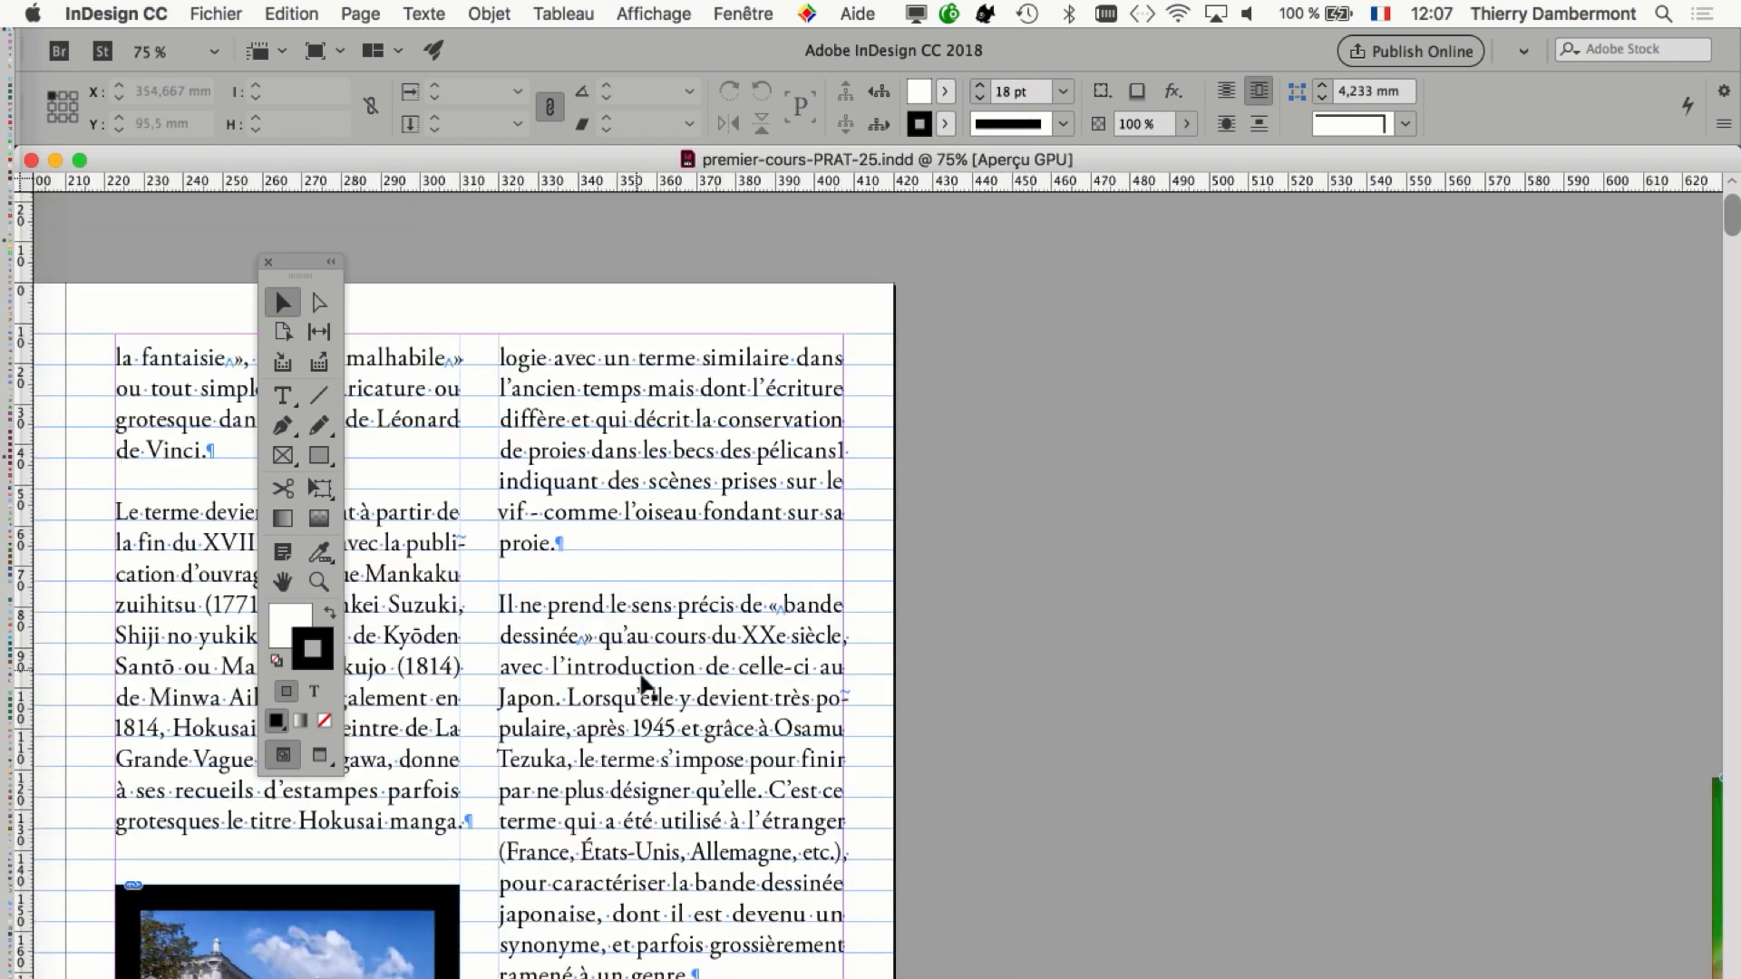
Display the paragraph styles and place their palette on the pasteboard, clear of the text.
{"action": "left_click_drag", "start_coordinate": [293, 264], "coordinate": [272, 237]}
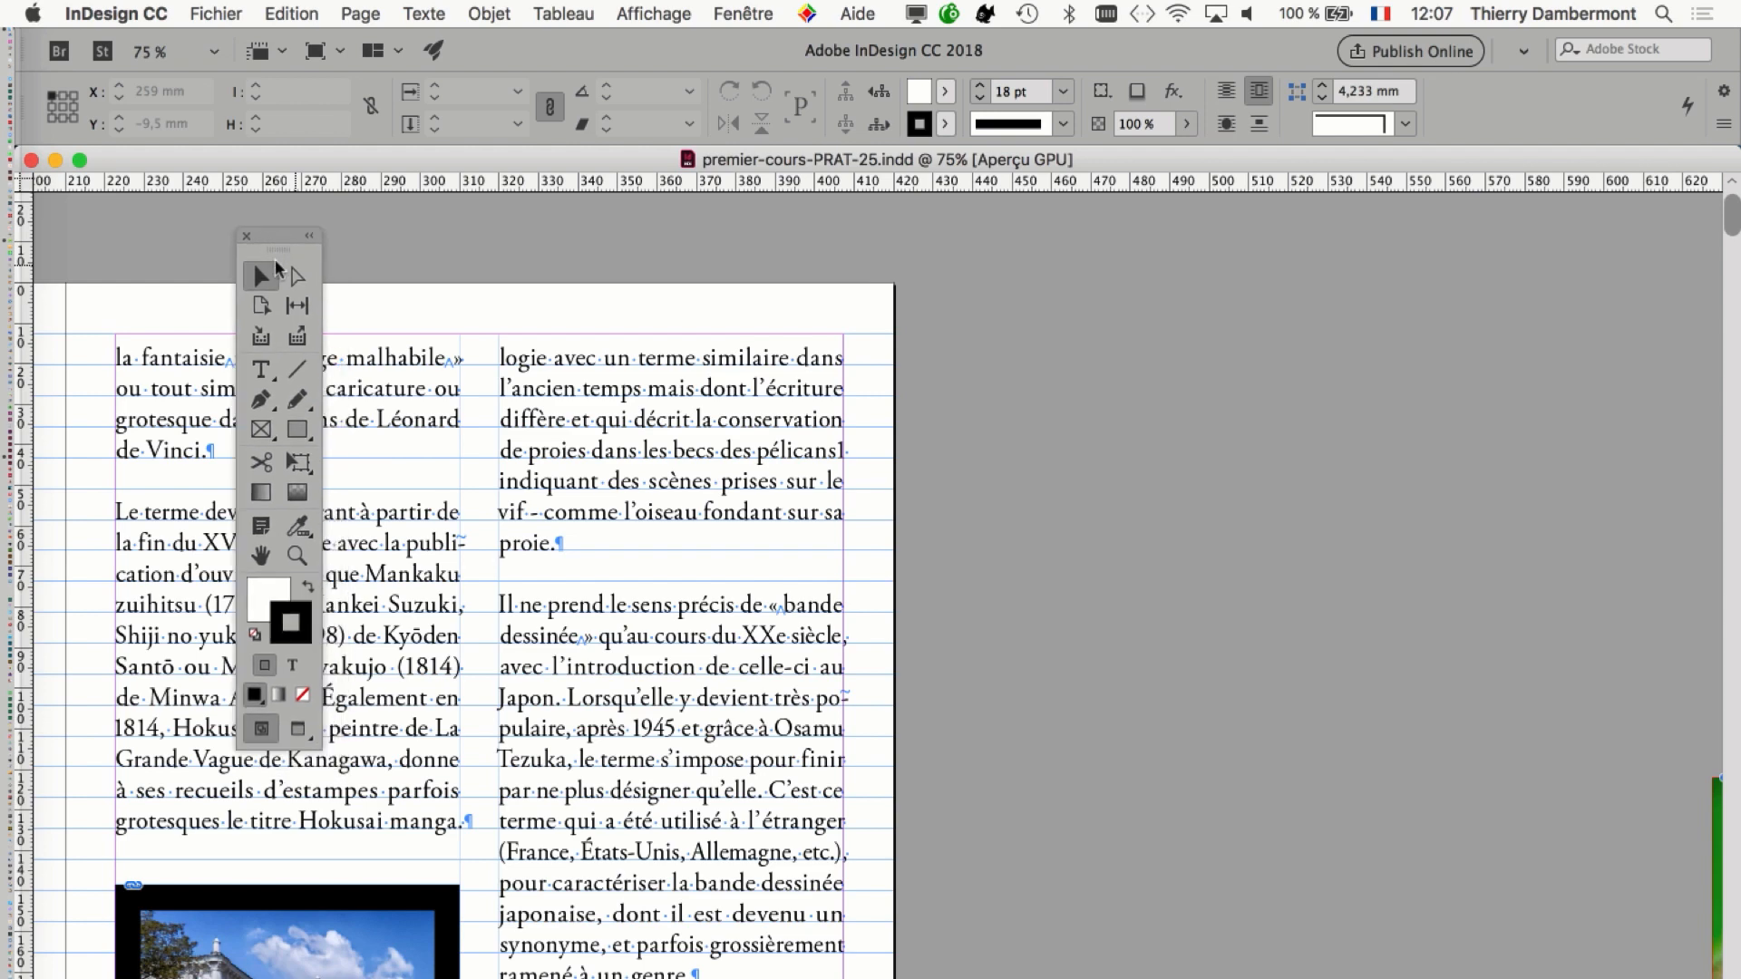
{"action": "left_click", "coordinate": [426, 13]}
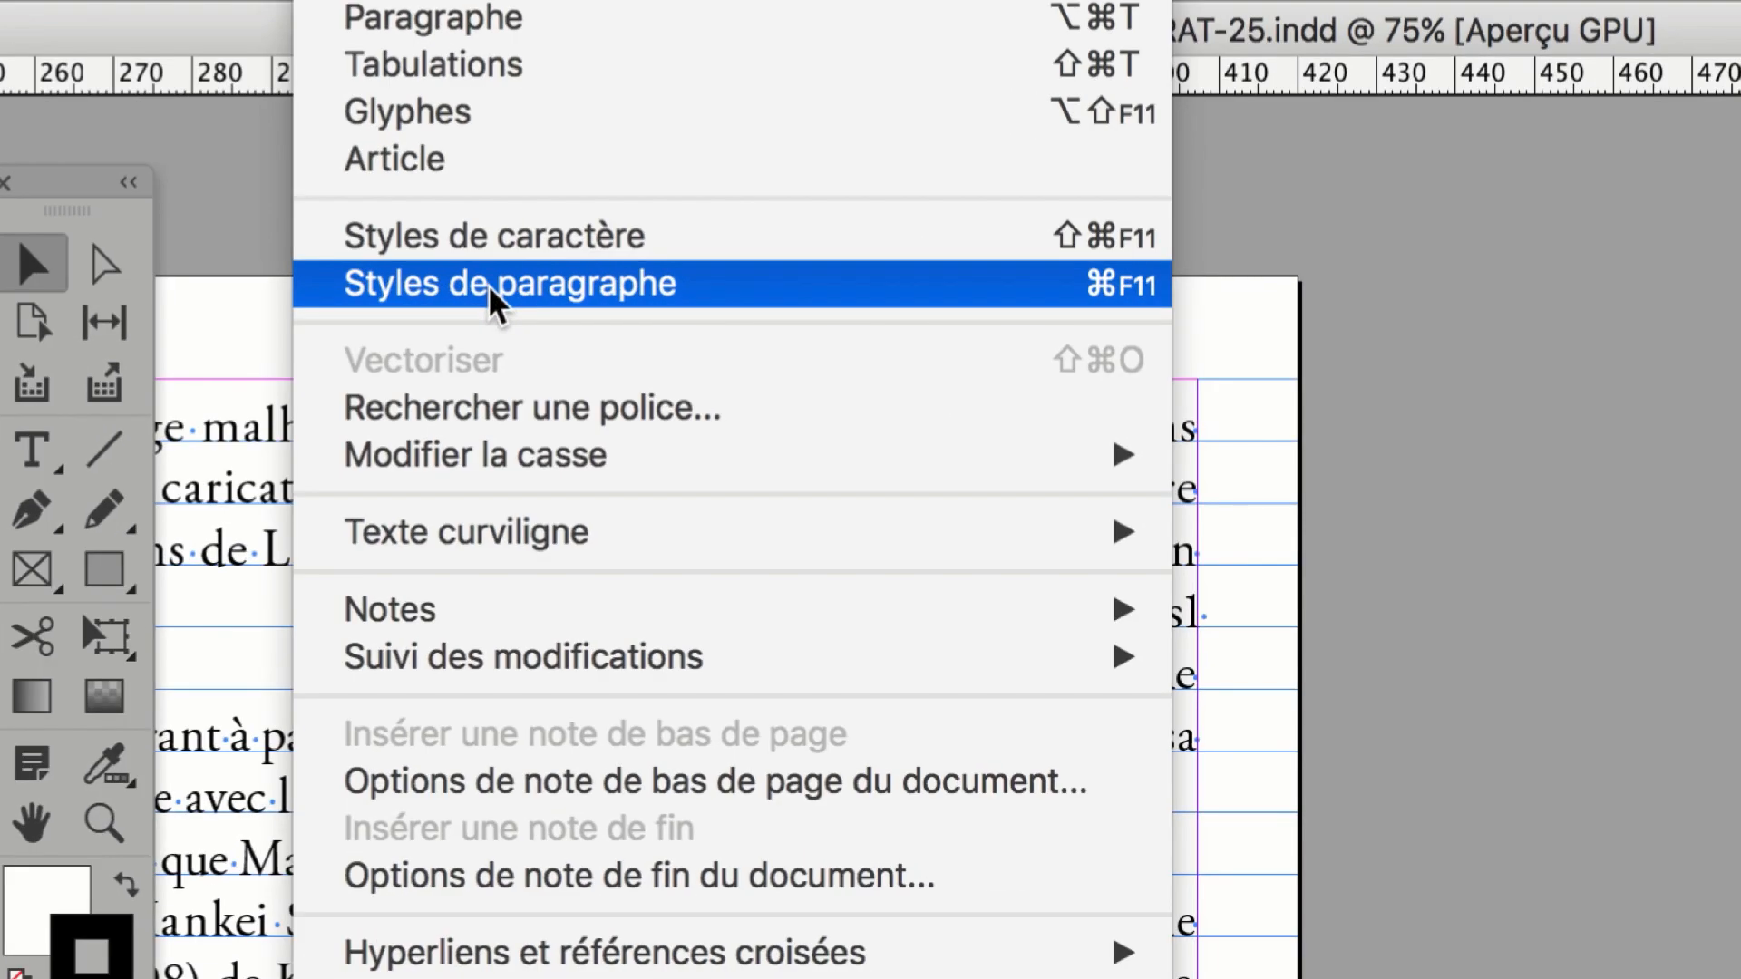
{"action": "left_click", "coordinate": [488, 286]}
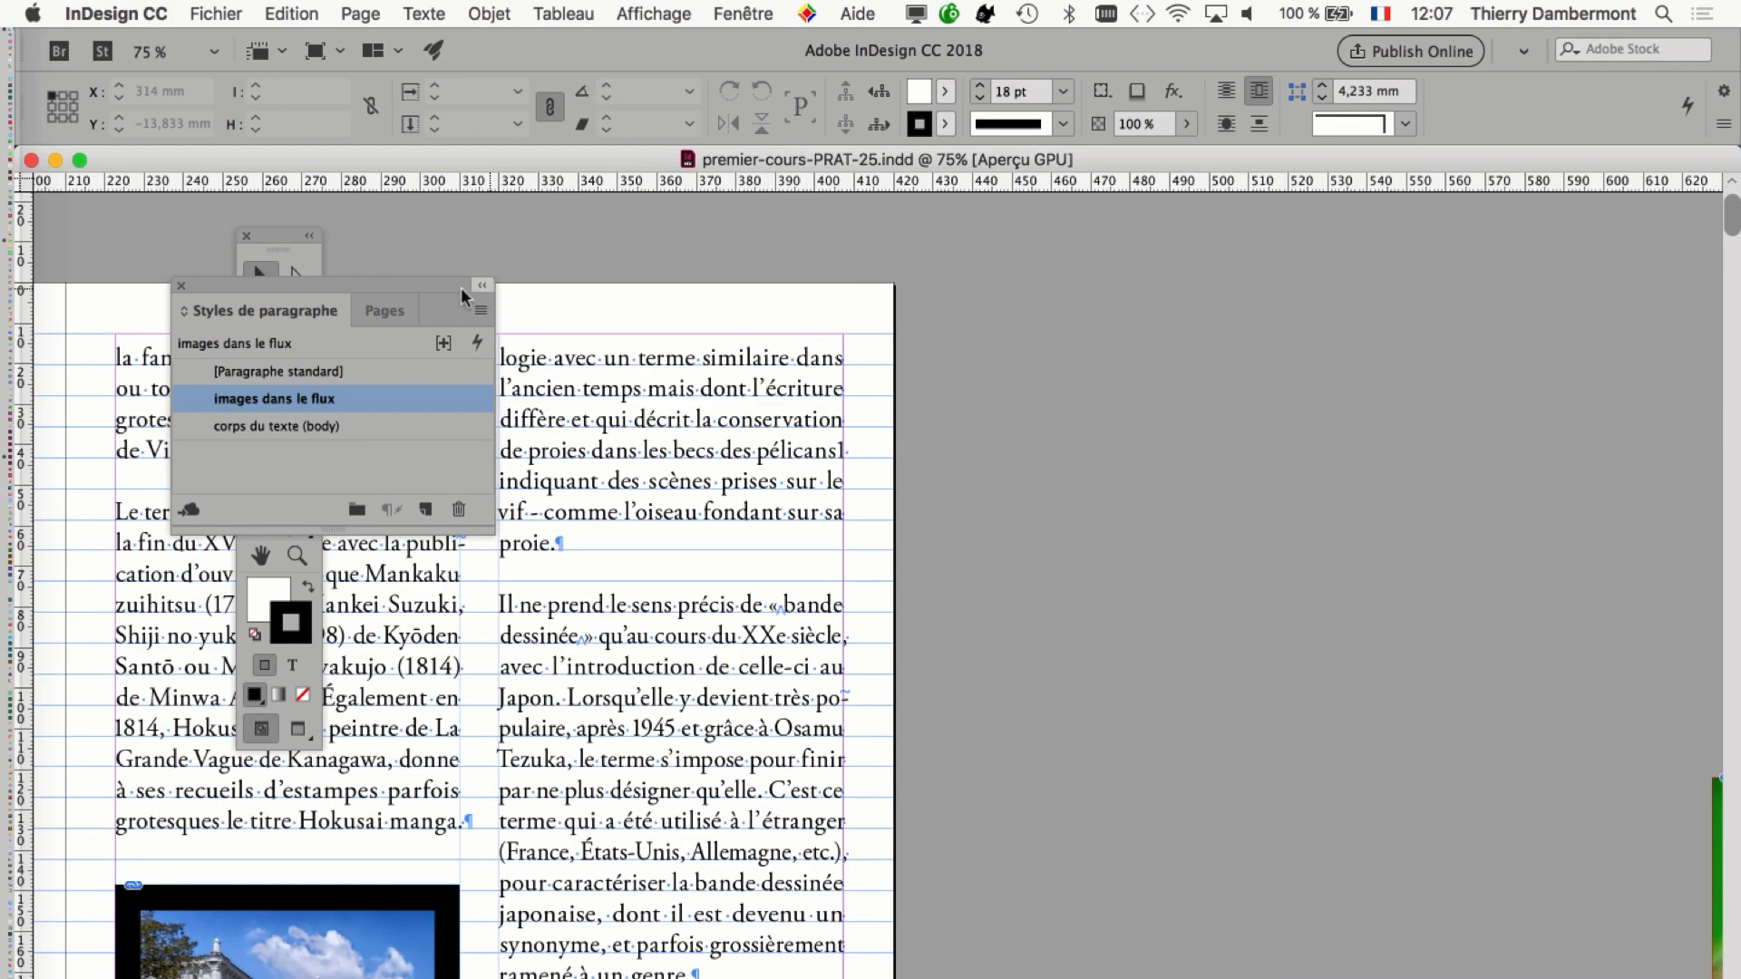
{"action": "left_click_drag", "start_coordinate": [384, 282], "coordinate": [1304, 289]}
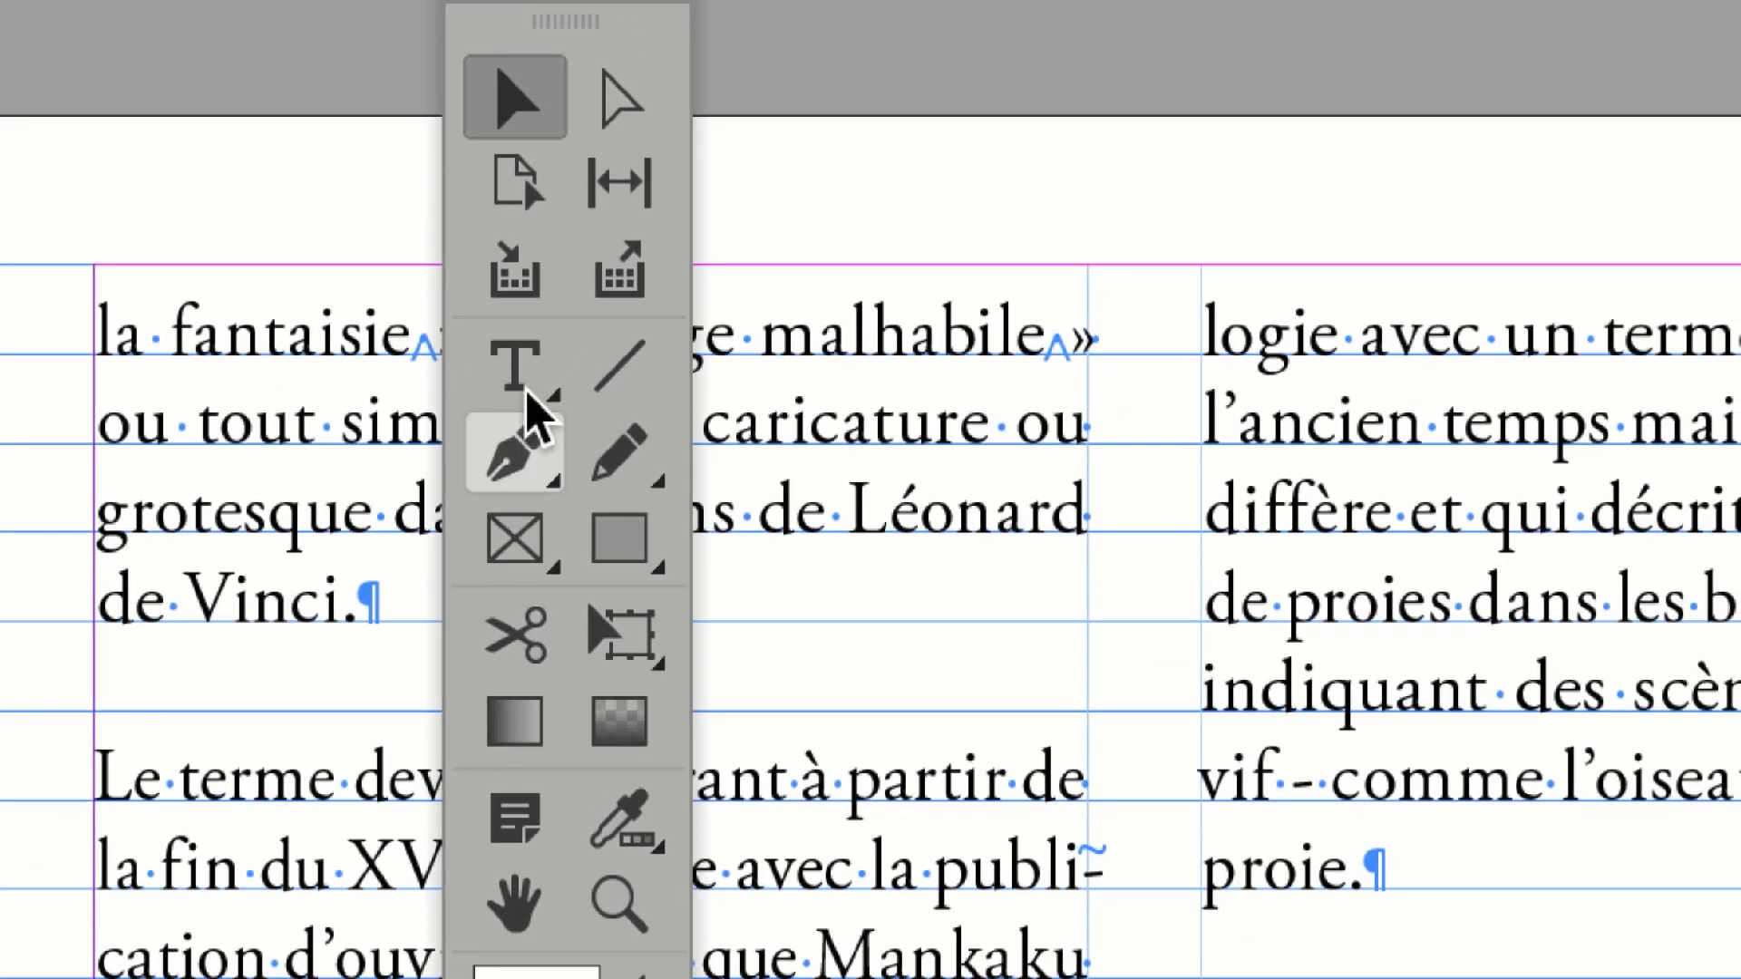
Place the text cursor in several body paragraphs to check which paragraph style they use.
{"action": "left_click", "coordinate": [528, 388]}
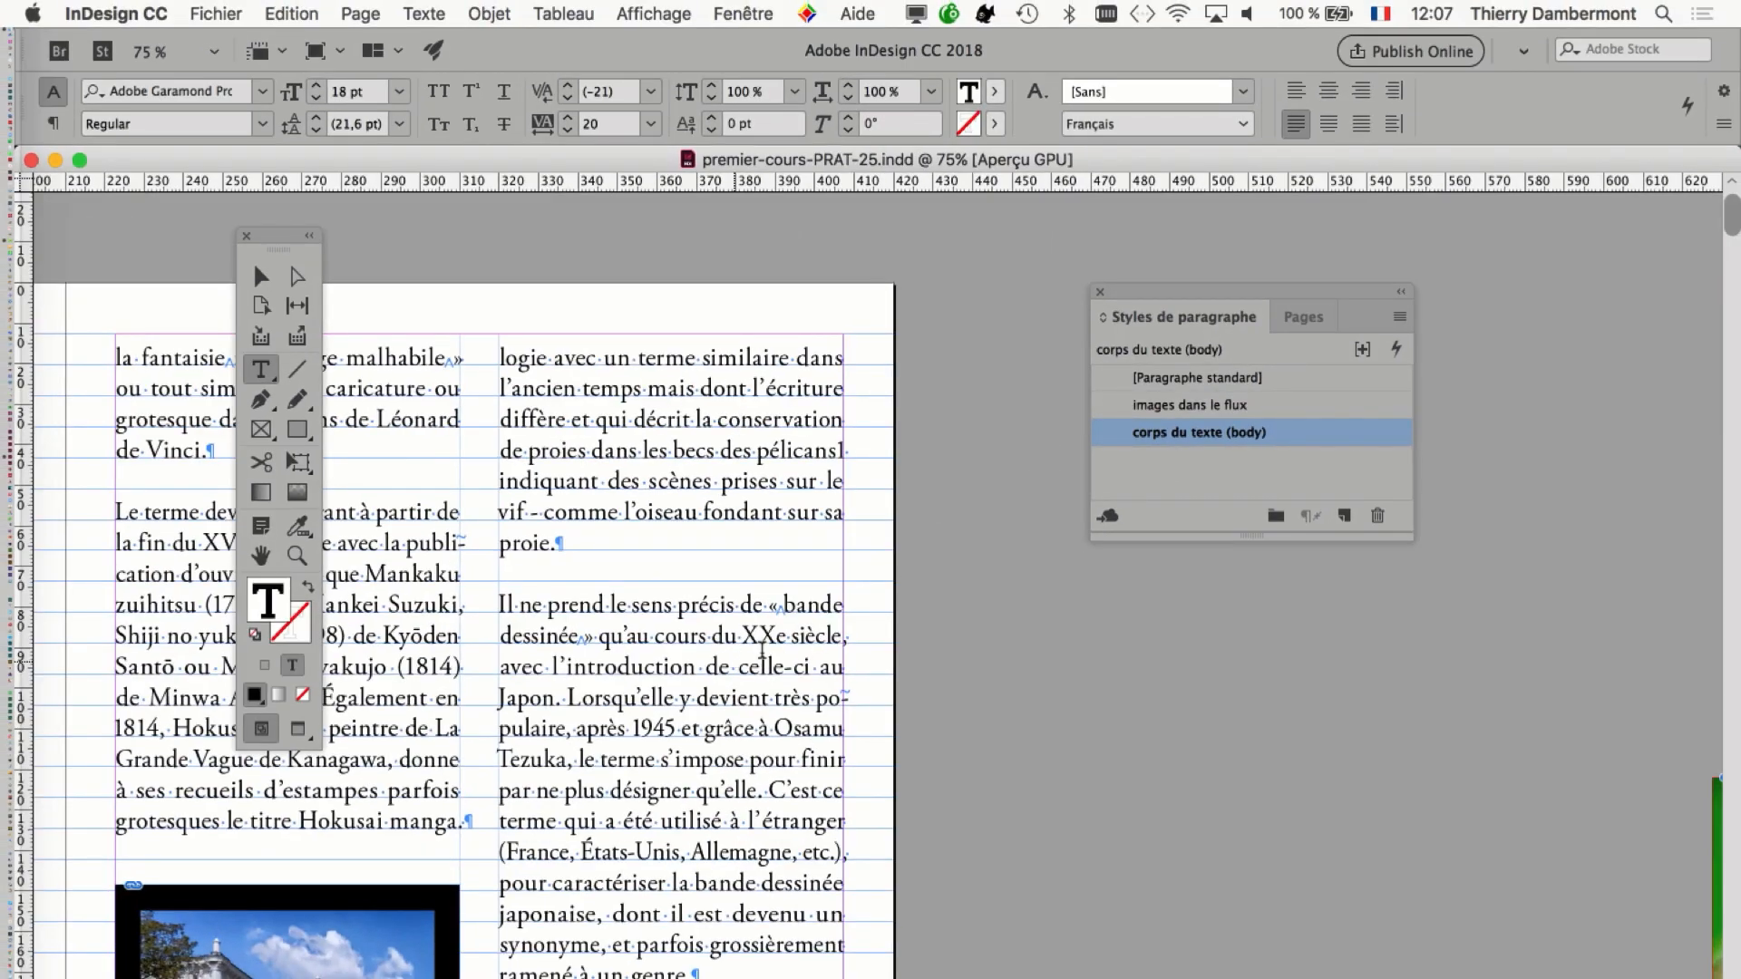
{"action": "left_click_drag", "start_coordinate": [1151, 292], "coordinate": [989, 555]}
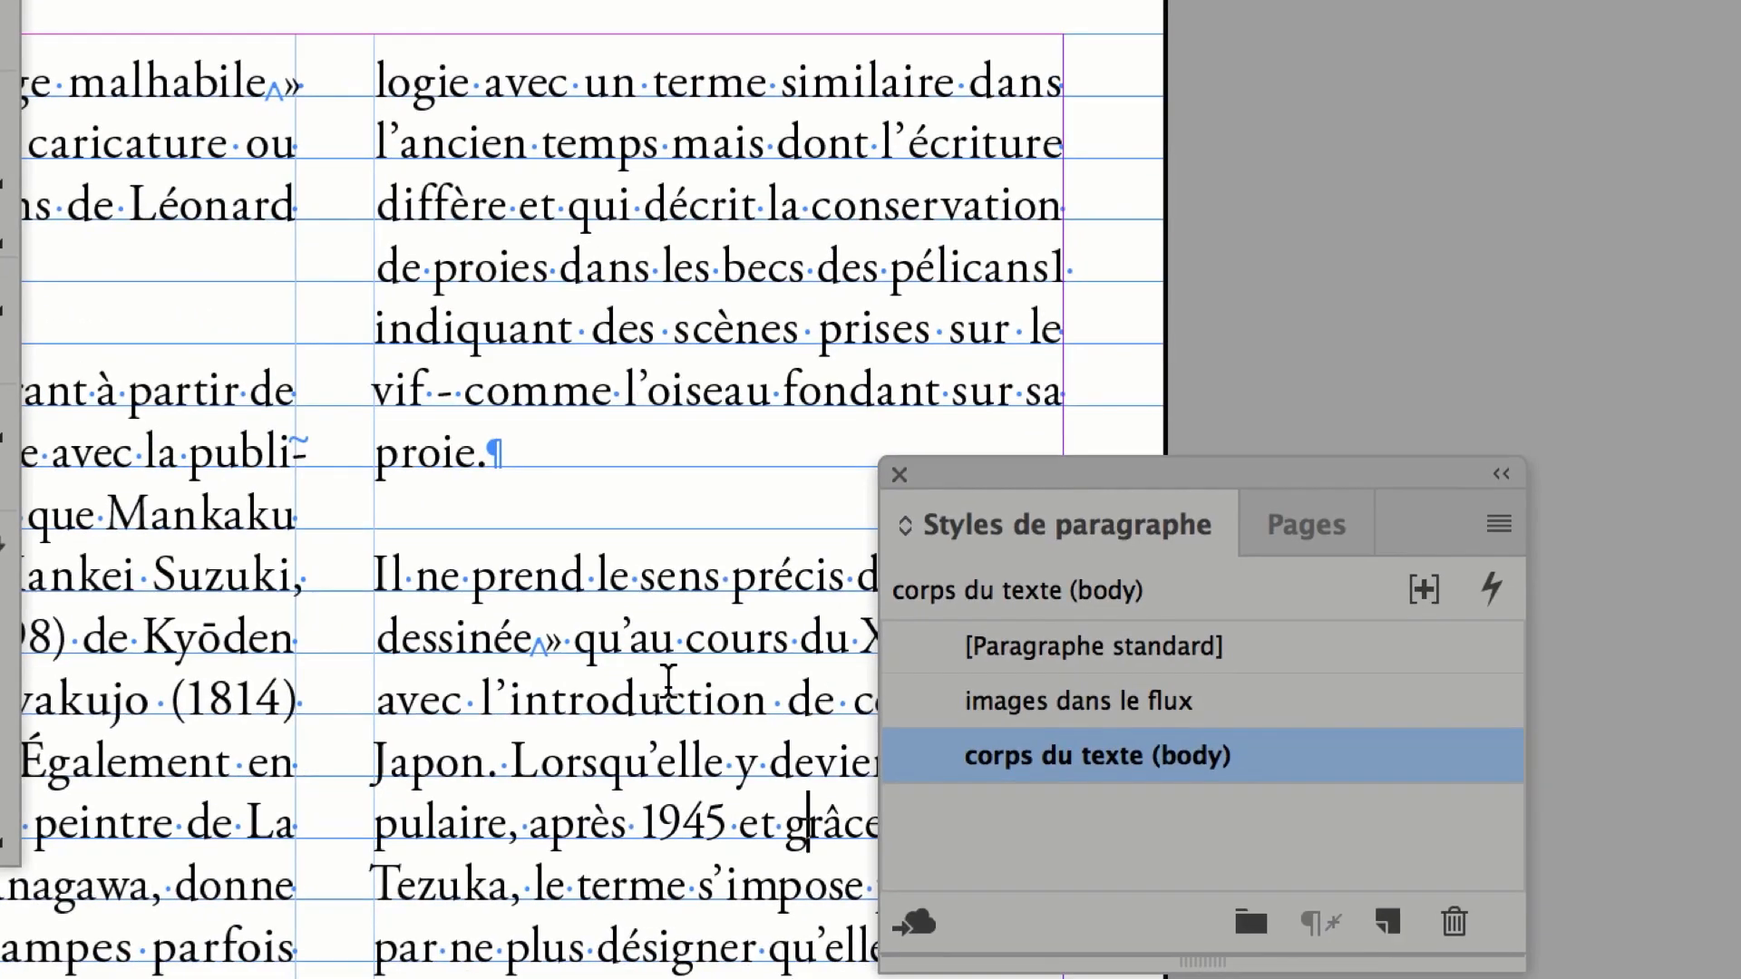
{"action": "left_click", "coordinate": [667, 689]}
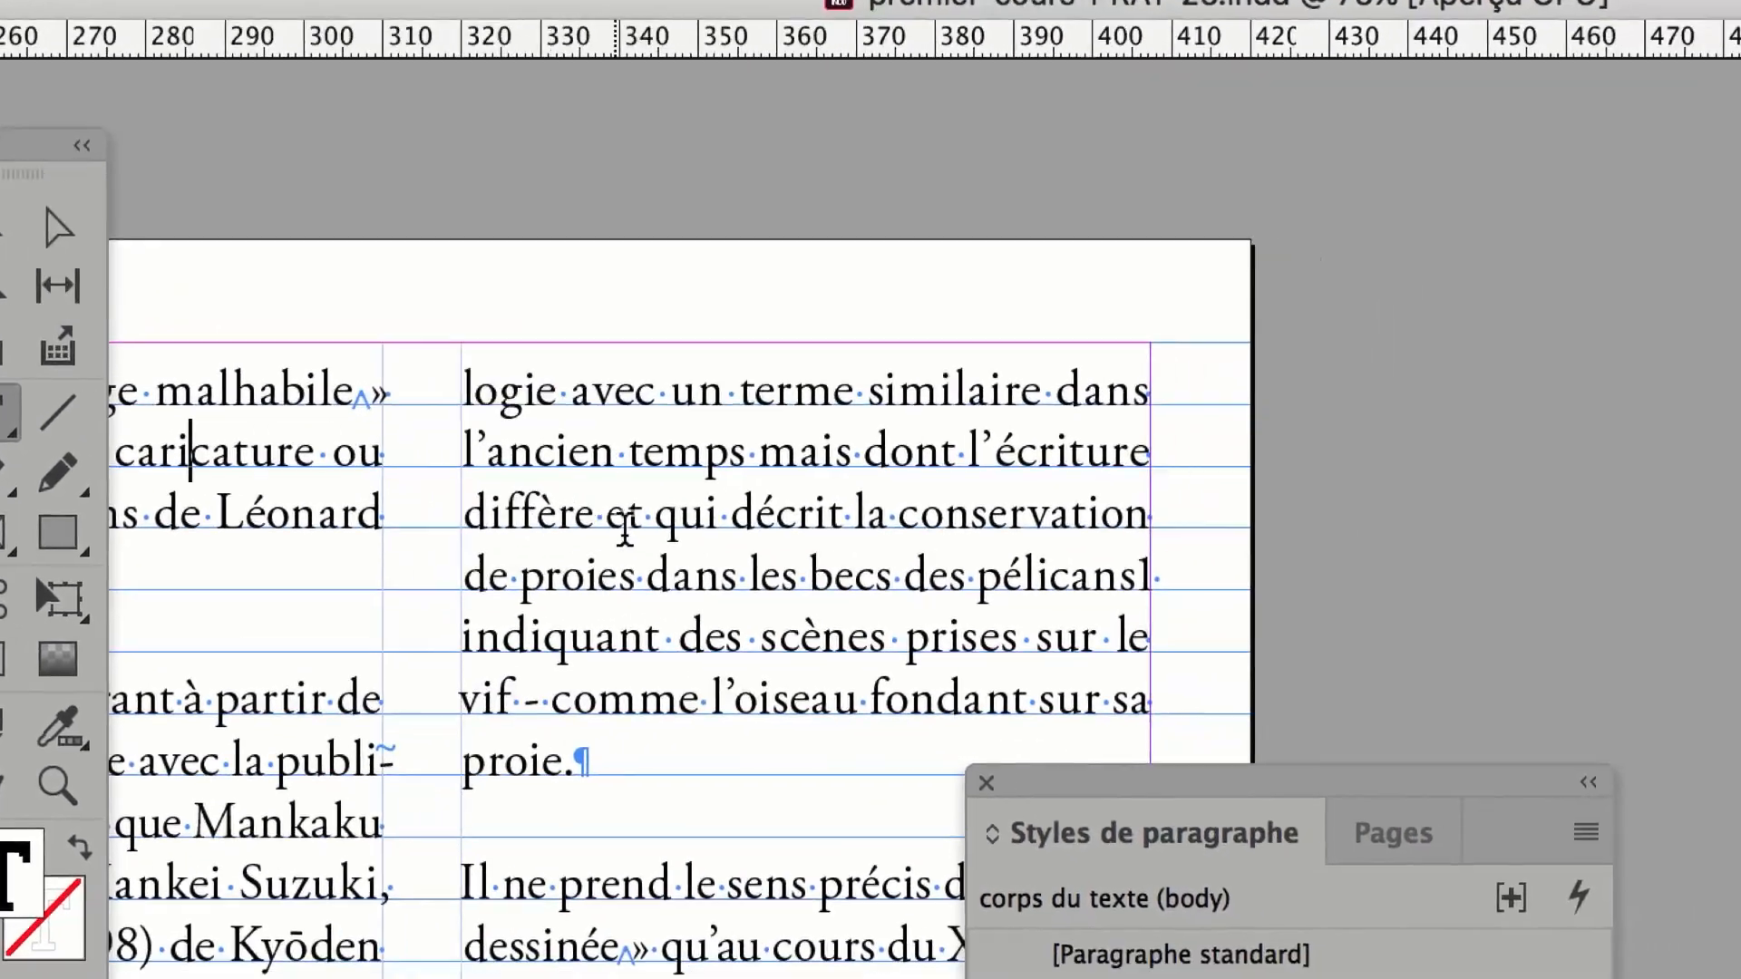
{"action": "left_click", "coordinate": [658, 566]}
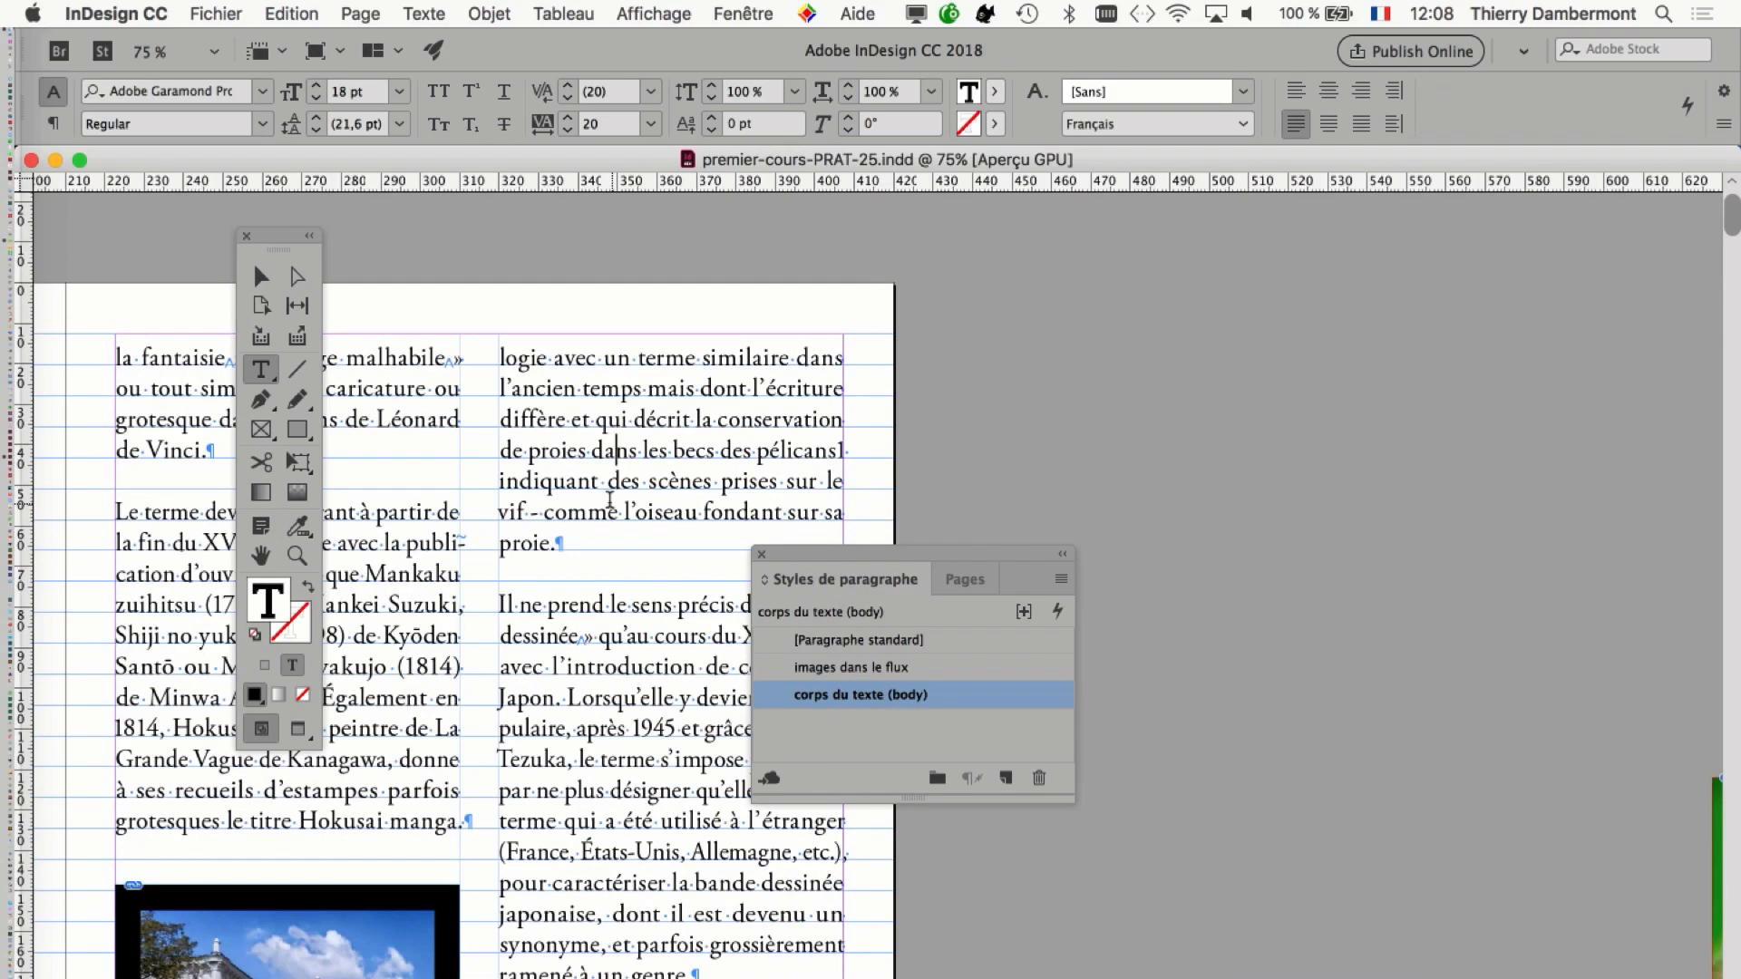
{"action": "key", "text": "super+shift+a"}
{"action": "left_click", "coordinate": [939, 664]}
{"action": "left_click_drag", "start_coordinate": [934, 555], "coordinate": [1422, 345]}
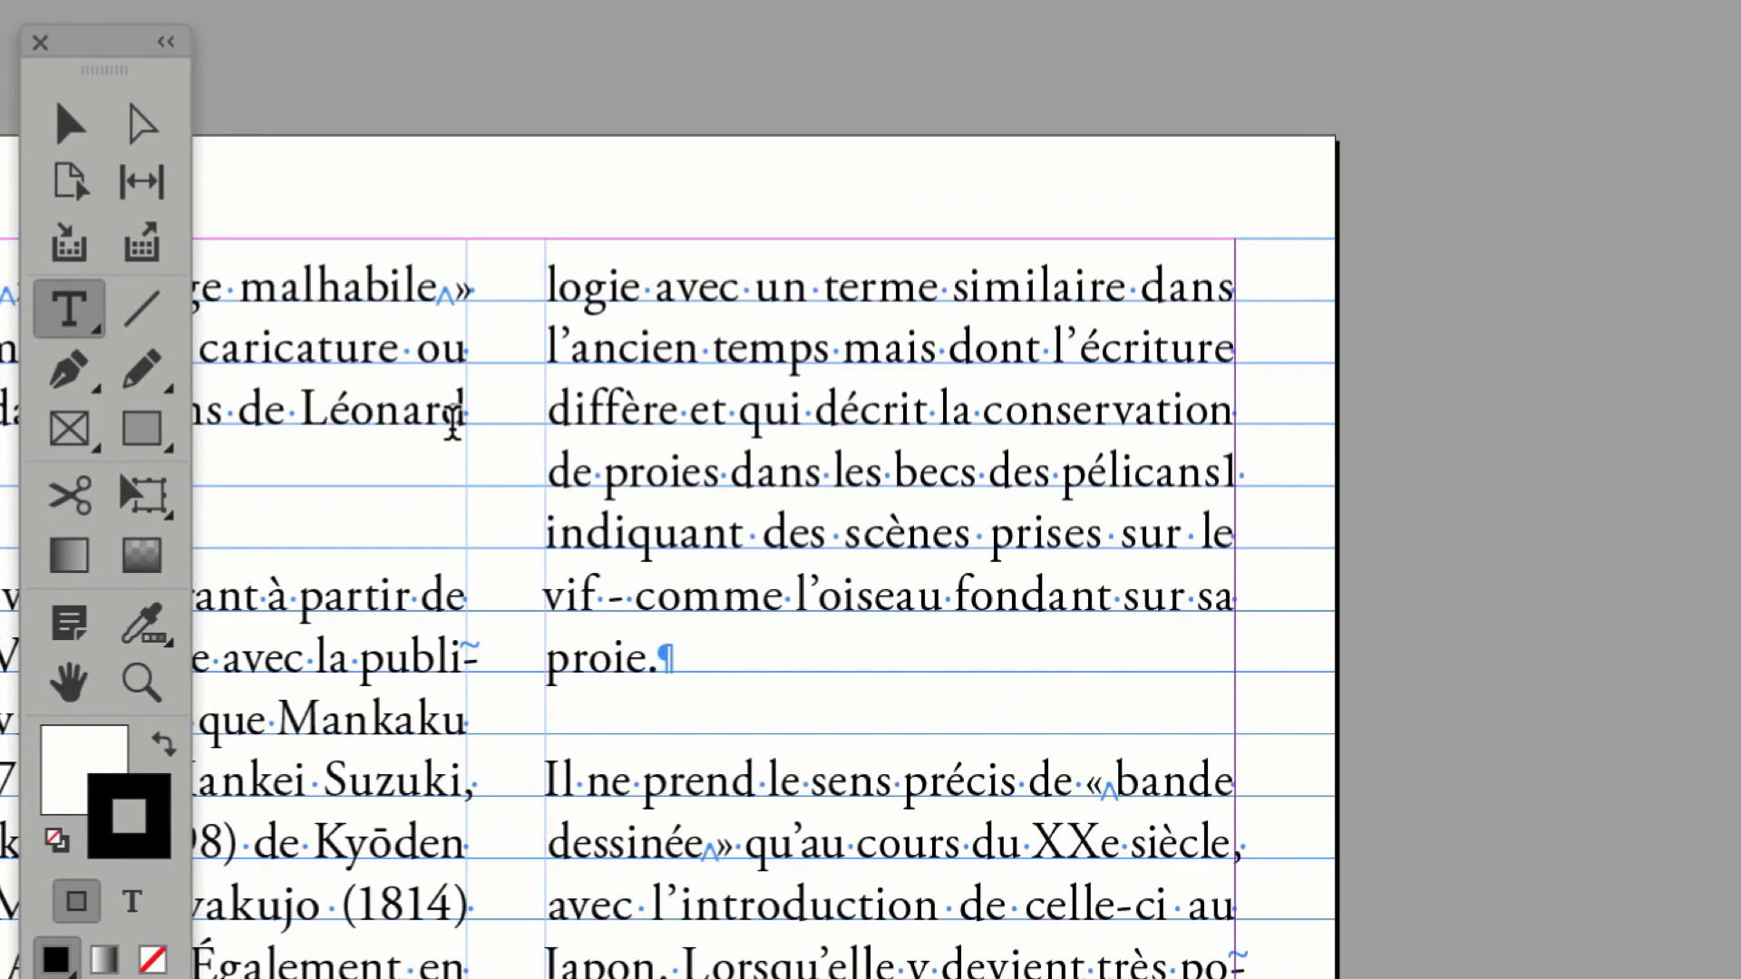
{"action": "left_click", "coordinate": [939, 472]}
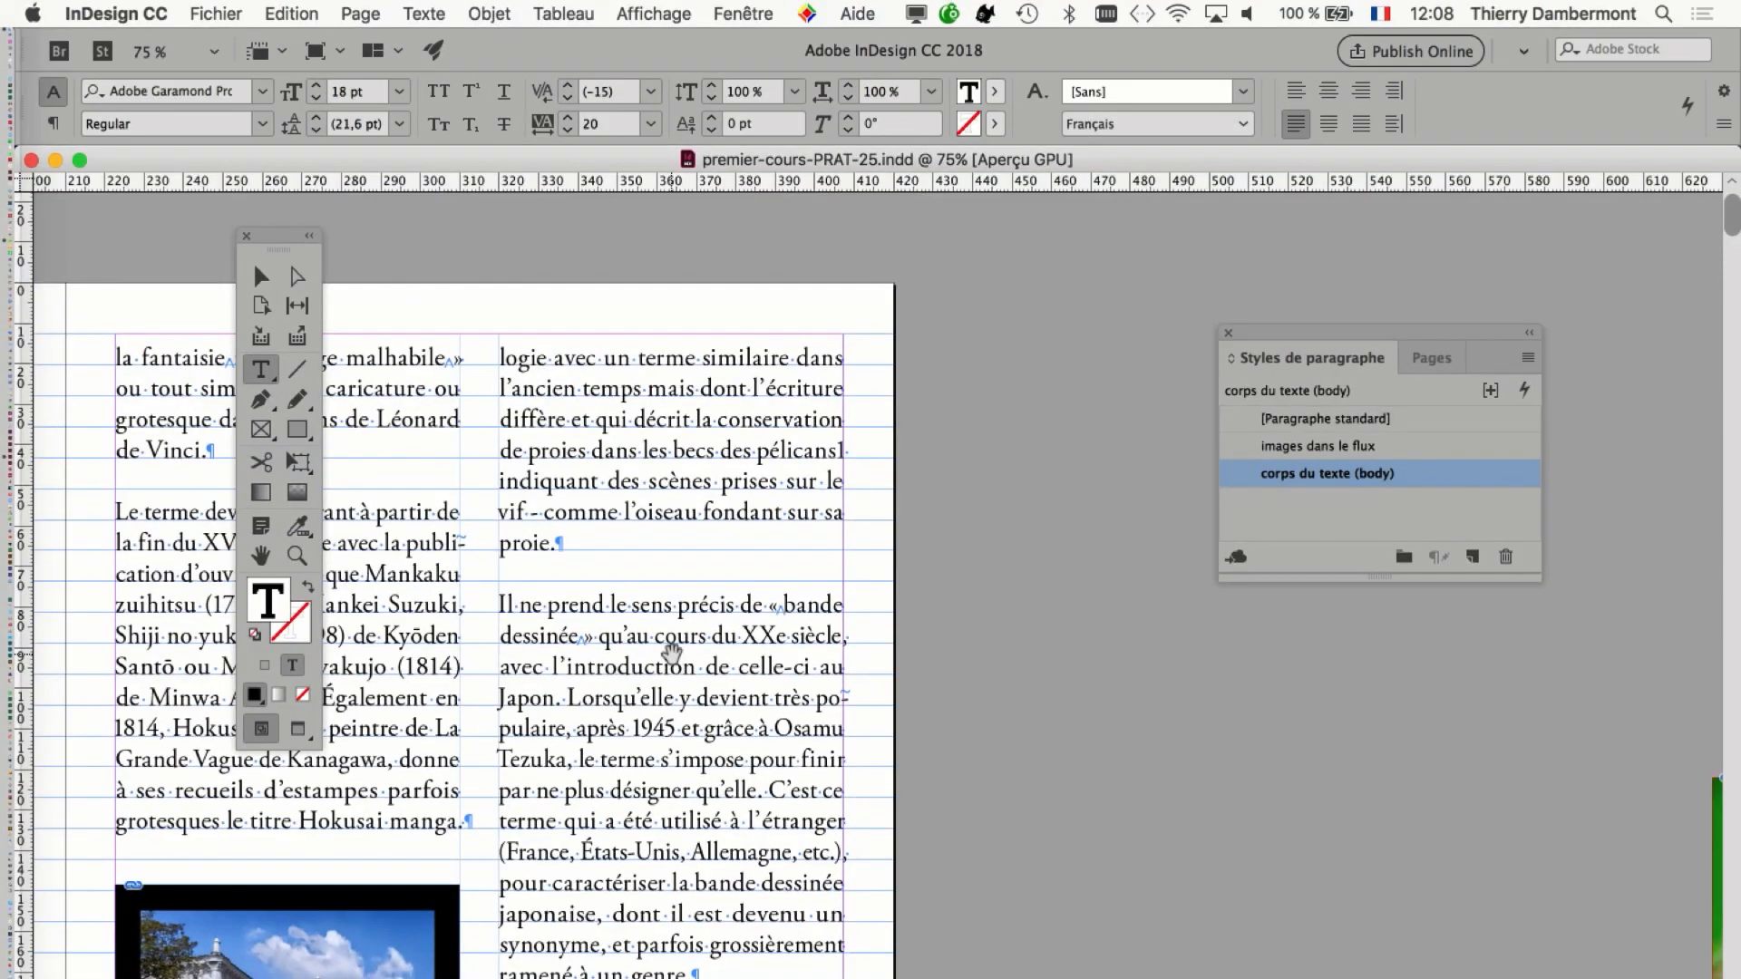
Select the text of the entire story and look over its extent across the spreads.
{"action": "scroll", "coordinate": [674, 665], "scroll_direction": "down", "scroll_amount": 1}
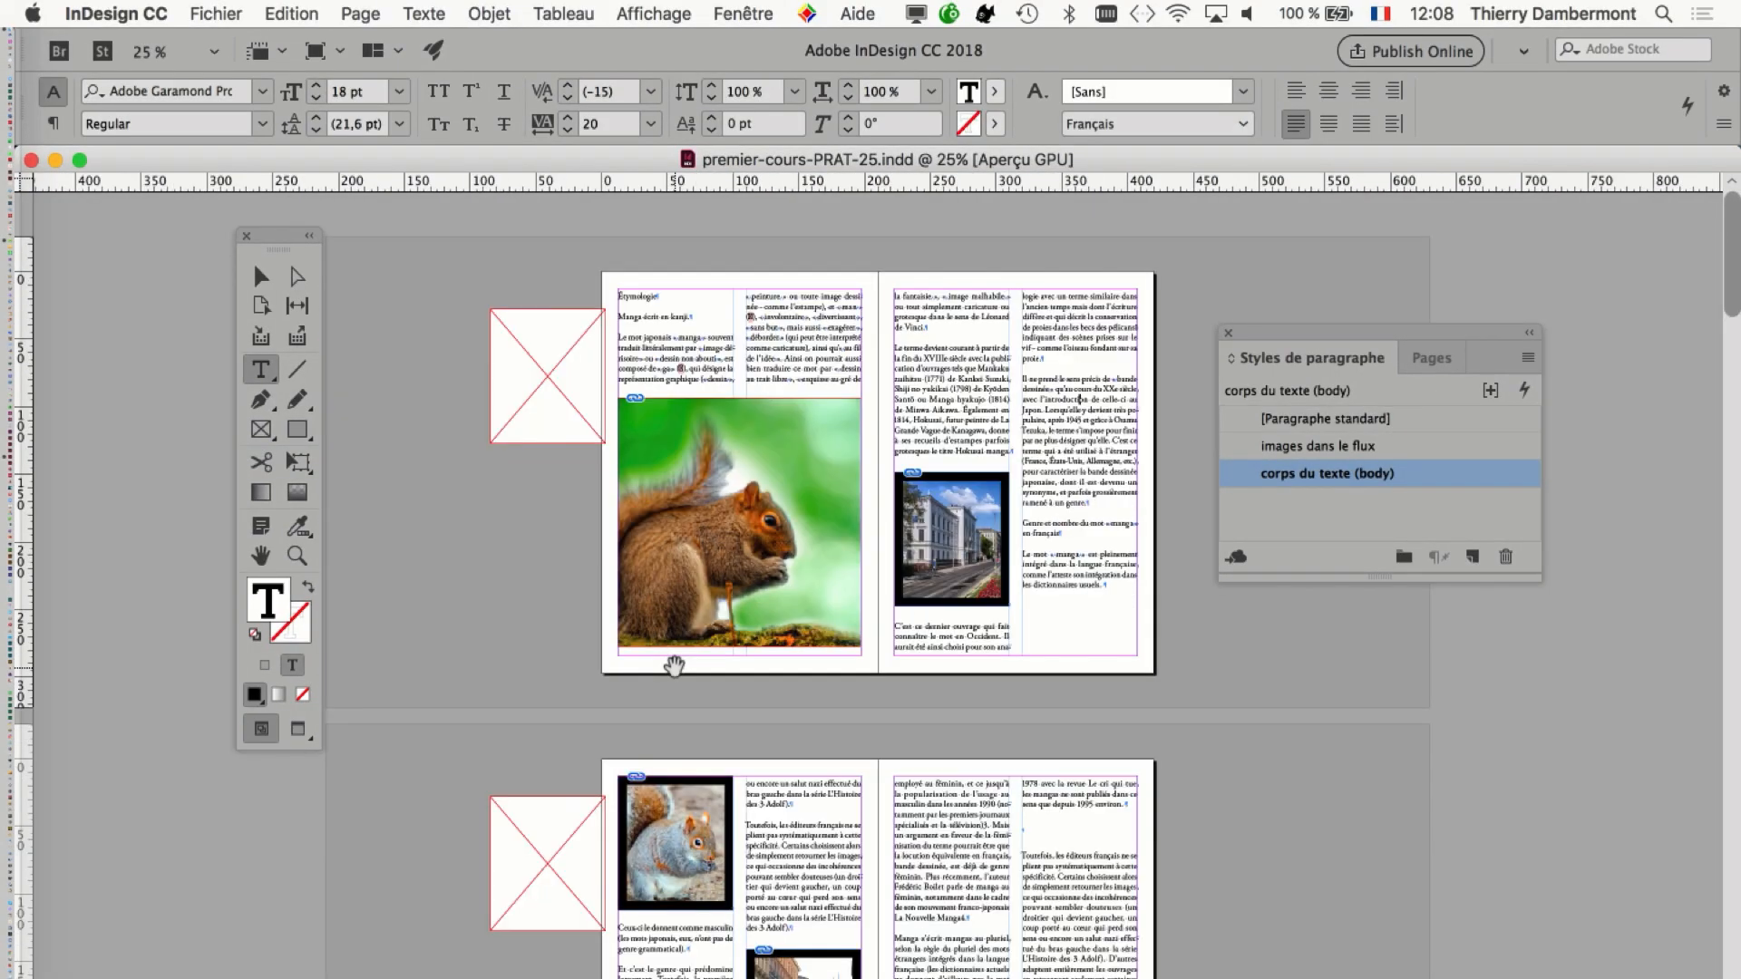
{"action": "key", "text": "super+a"}
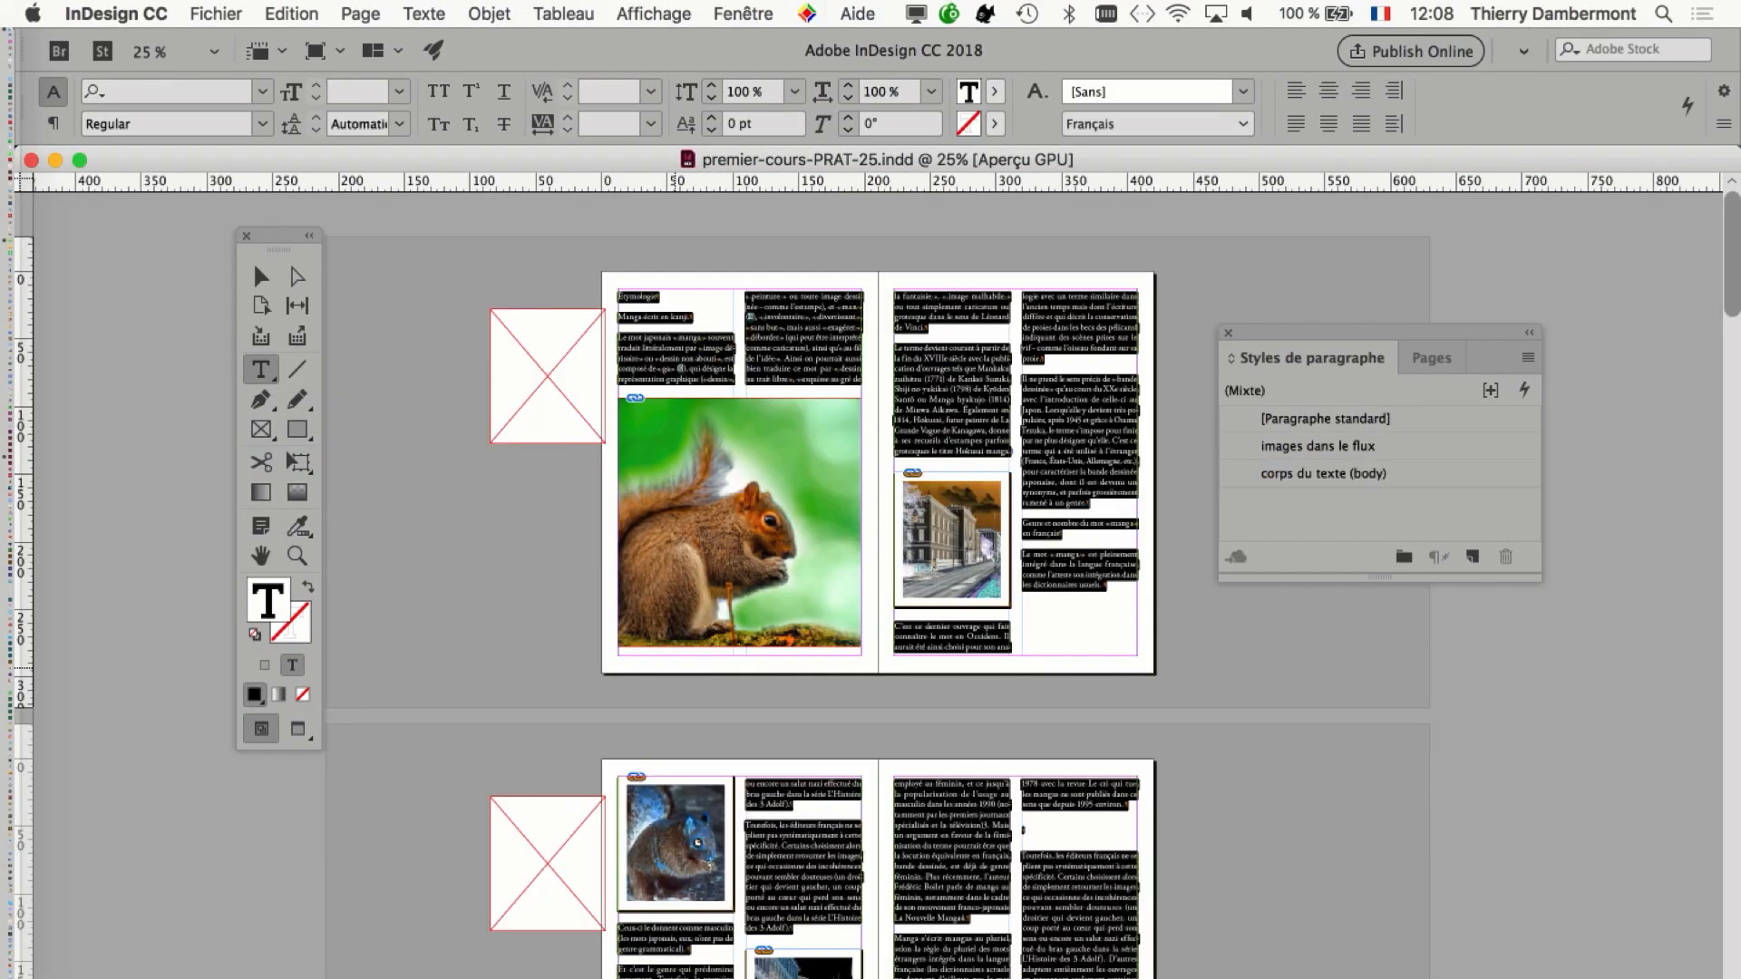
{"action": "scroll", "coordinate": [878, 585], "scroll_direction": "down", "scroll_amount": 3}
{"action": "scroll", "coordinate": [686, 681], "scroll_direction": "down", "scroll_amount": 3}
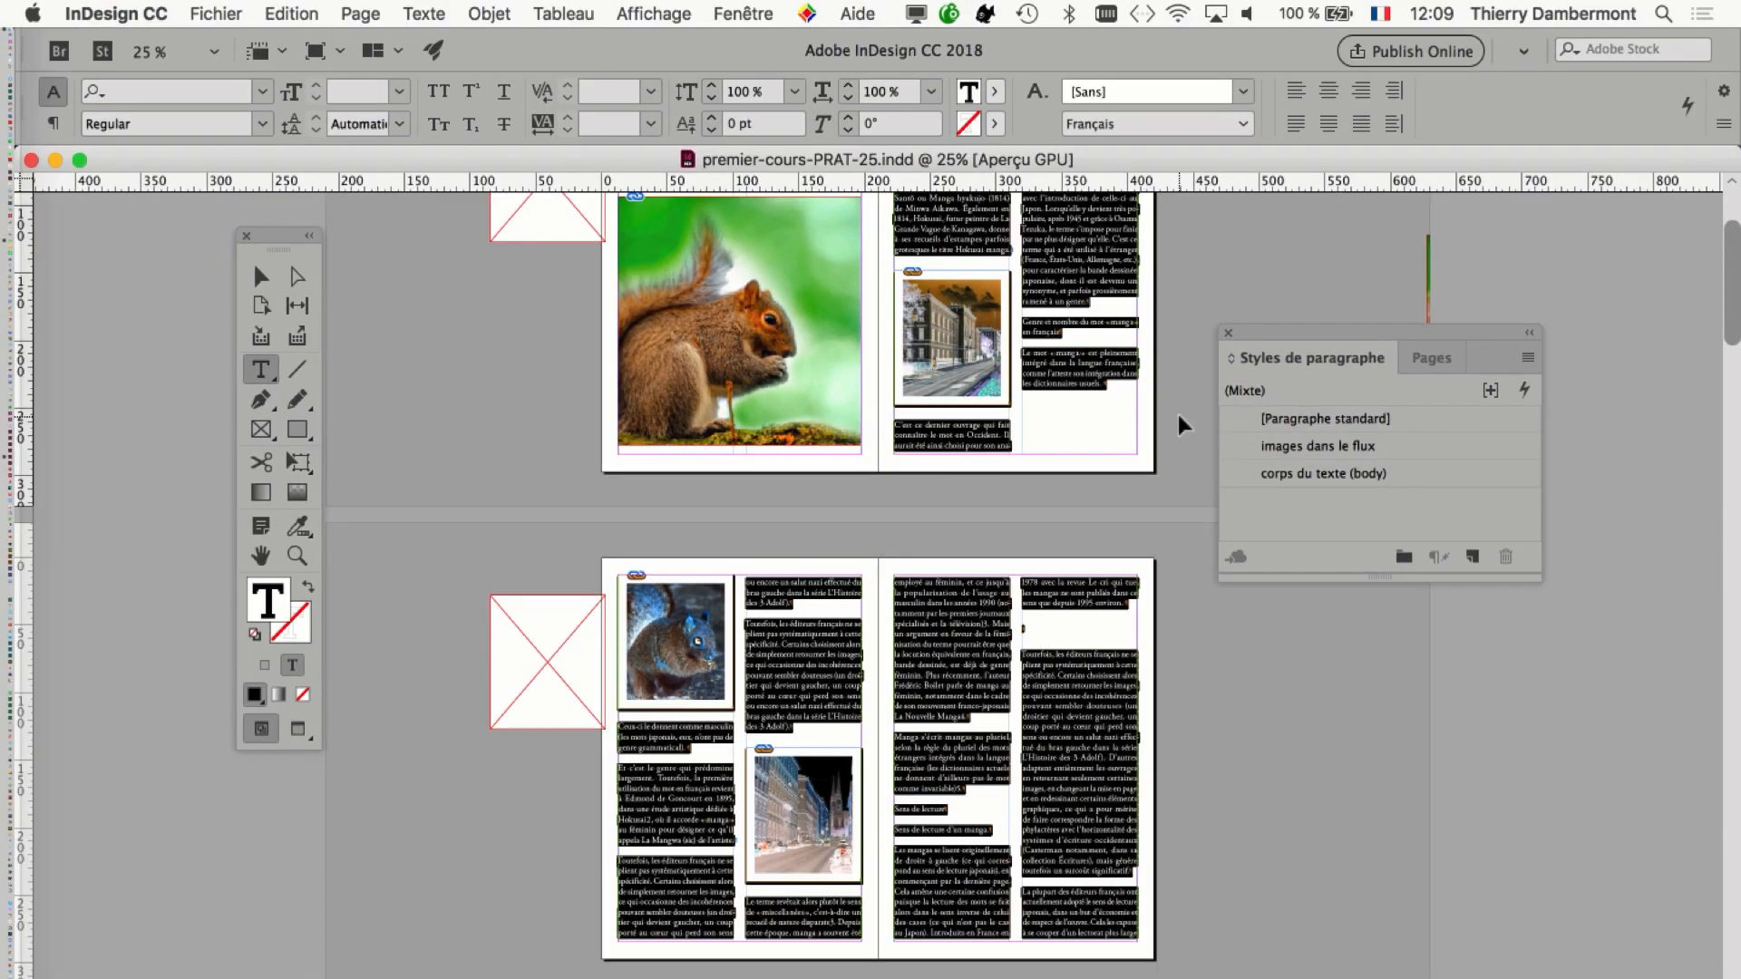
{"action": "left_click_drag", "start_coordinate": [1268, 339], "coordinate": [1402, 306]}
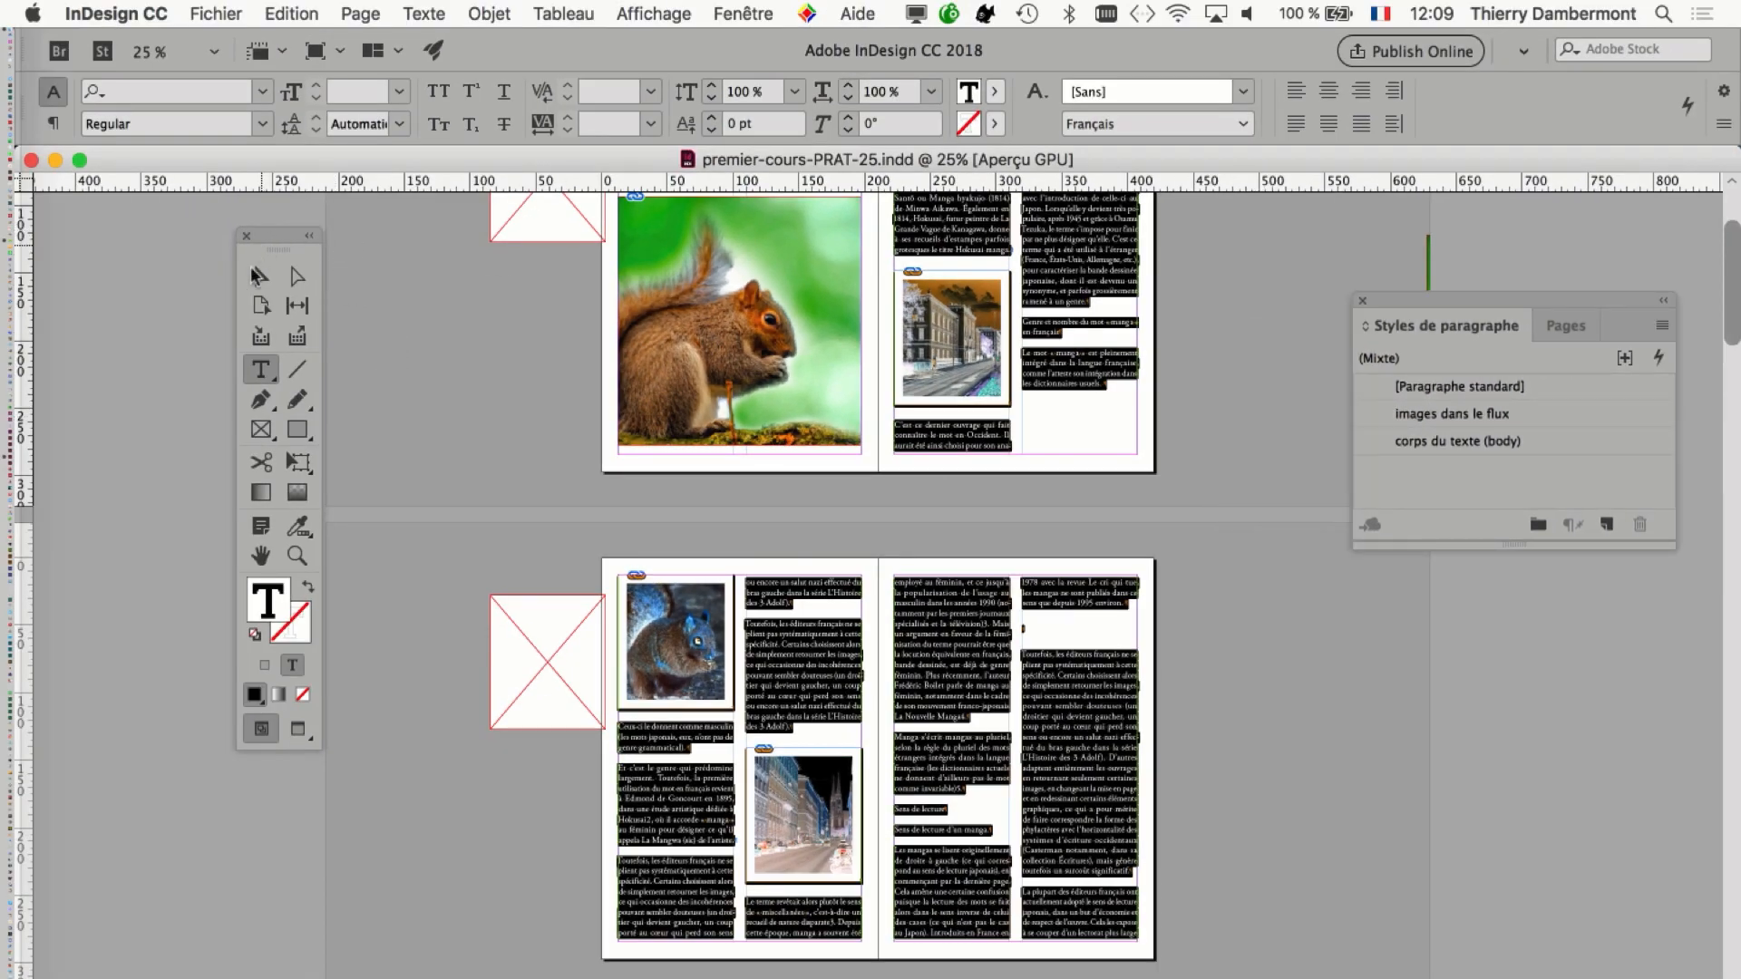
Select all the frames to view the text threading between pages, and deselect everything.
{"action": "key", "text": "Escape"}
{"action": "key", "text": "super+a"}
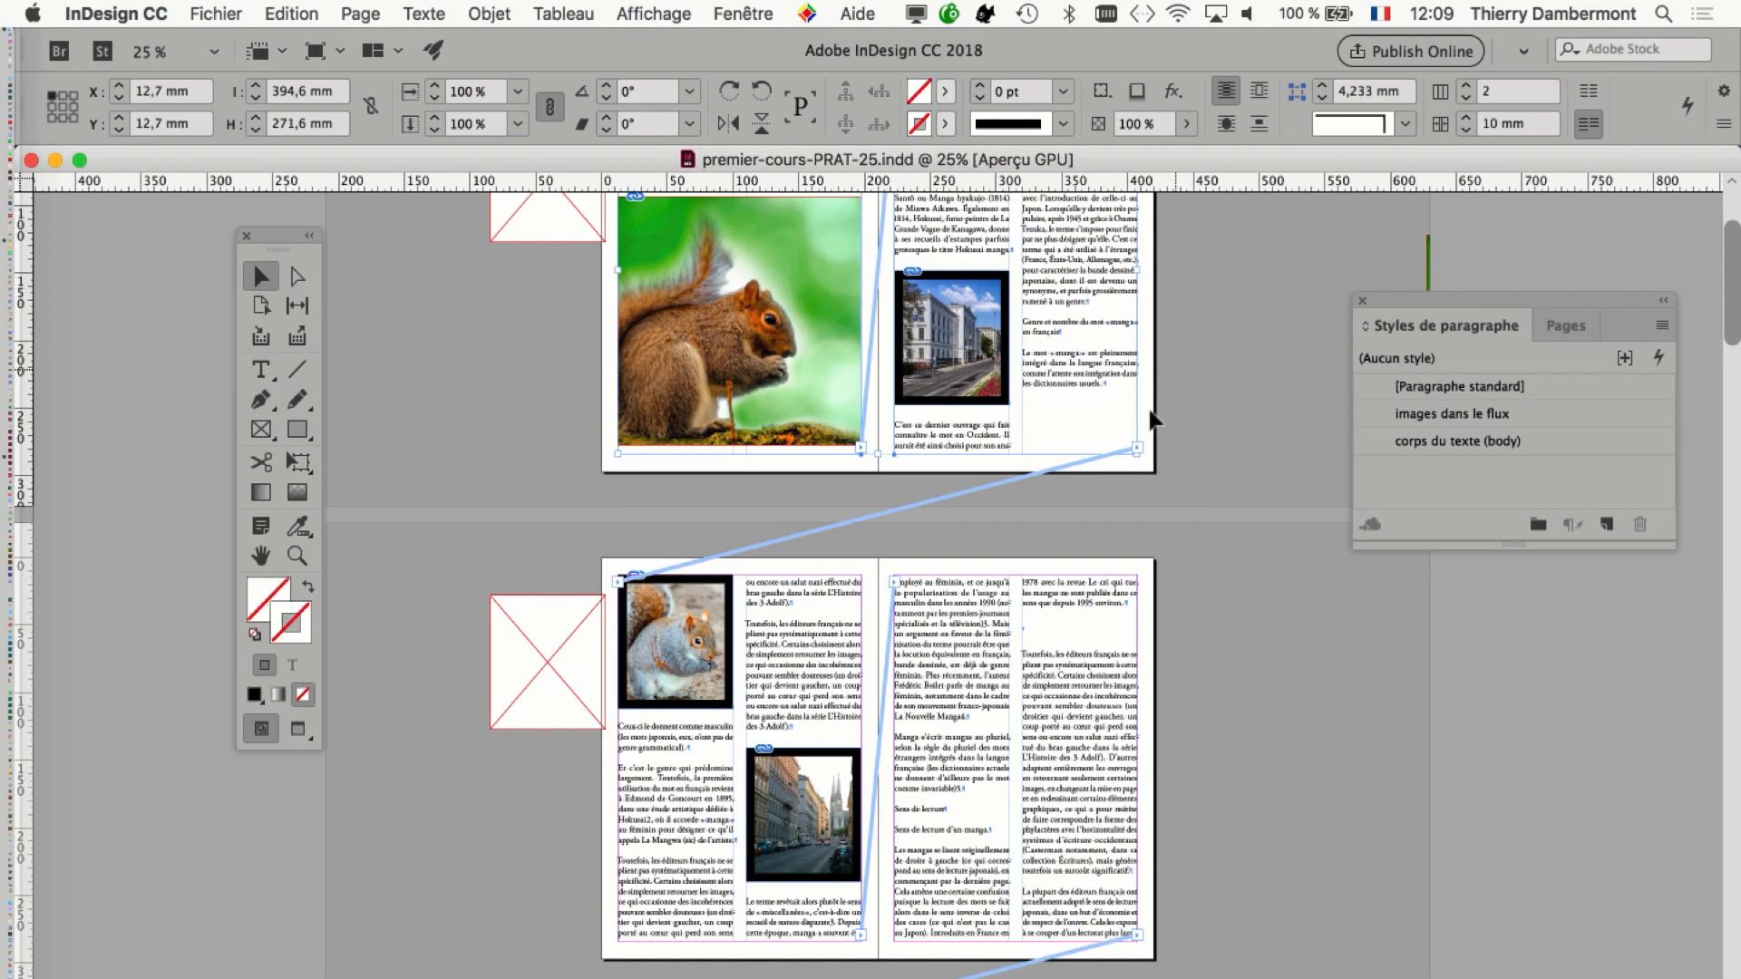
{"action": "key", "text": "super+shift+a"}
Open the hyphenation (Césure) settings of the "corps du texte (body)" paragraph style, keeping the first spread's text in view.
{"action": "key", "text": "super+equal"}
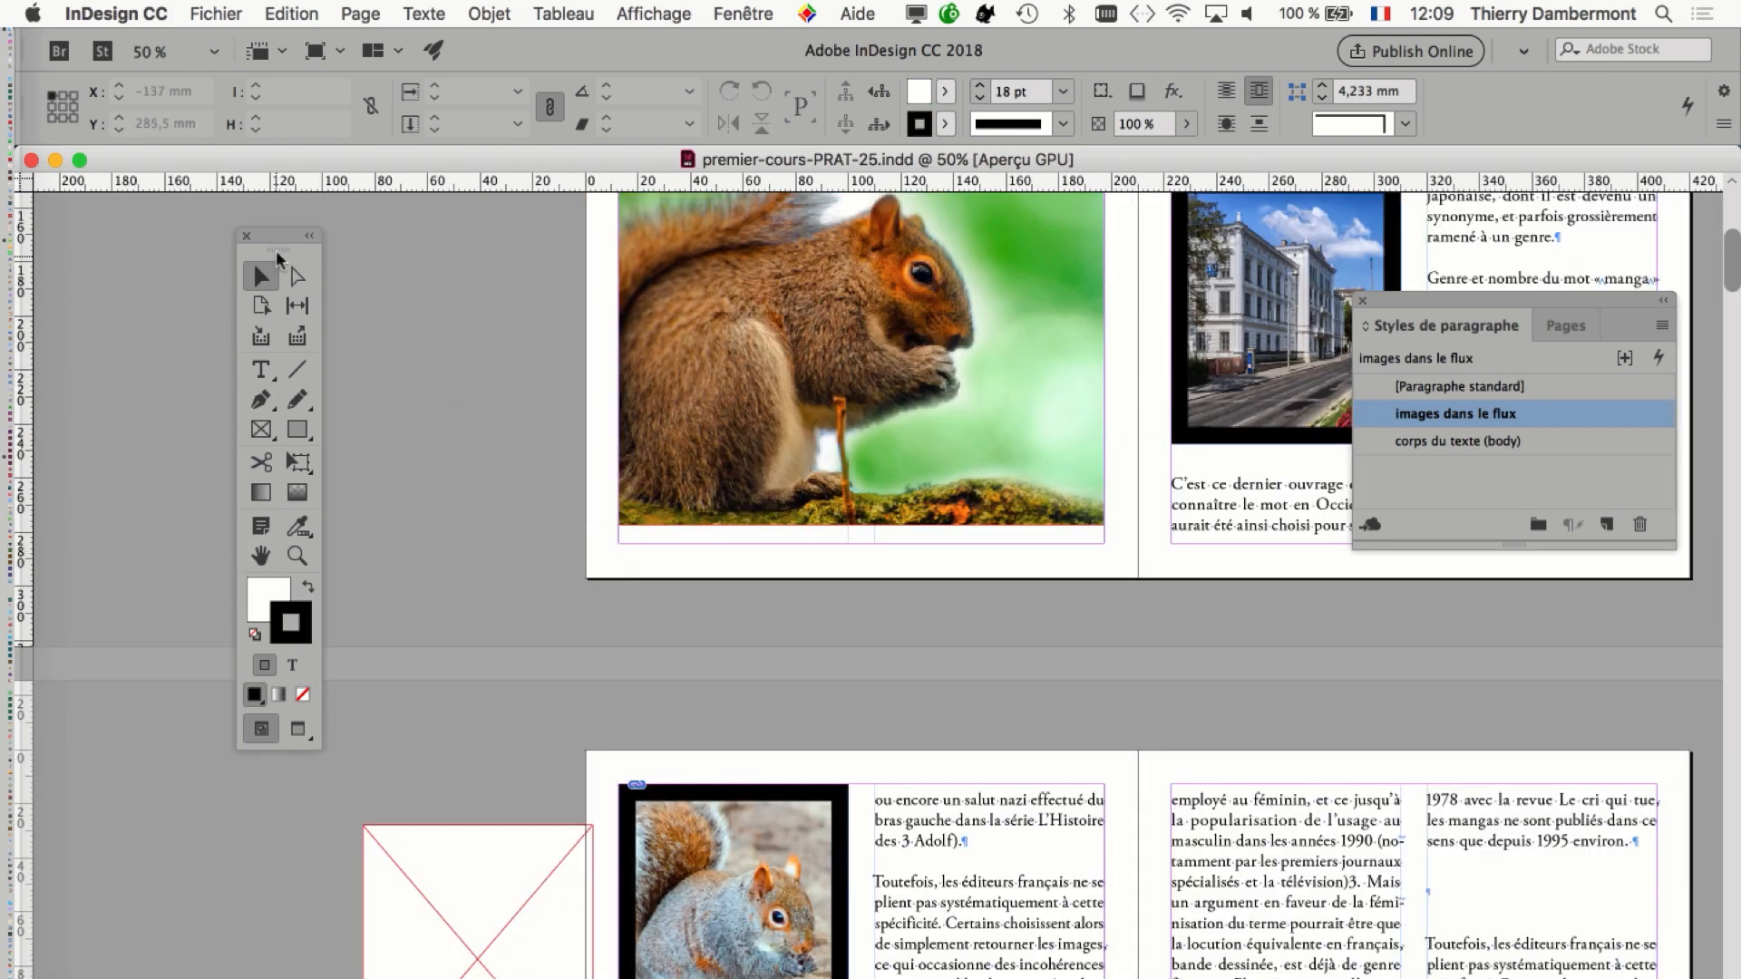
{"action": "left_click_drag", "start_coordinate": [290, 234], "coordinate": [112, 227]}
{"action": "key", "text": "space"}
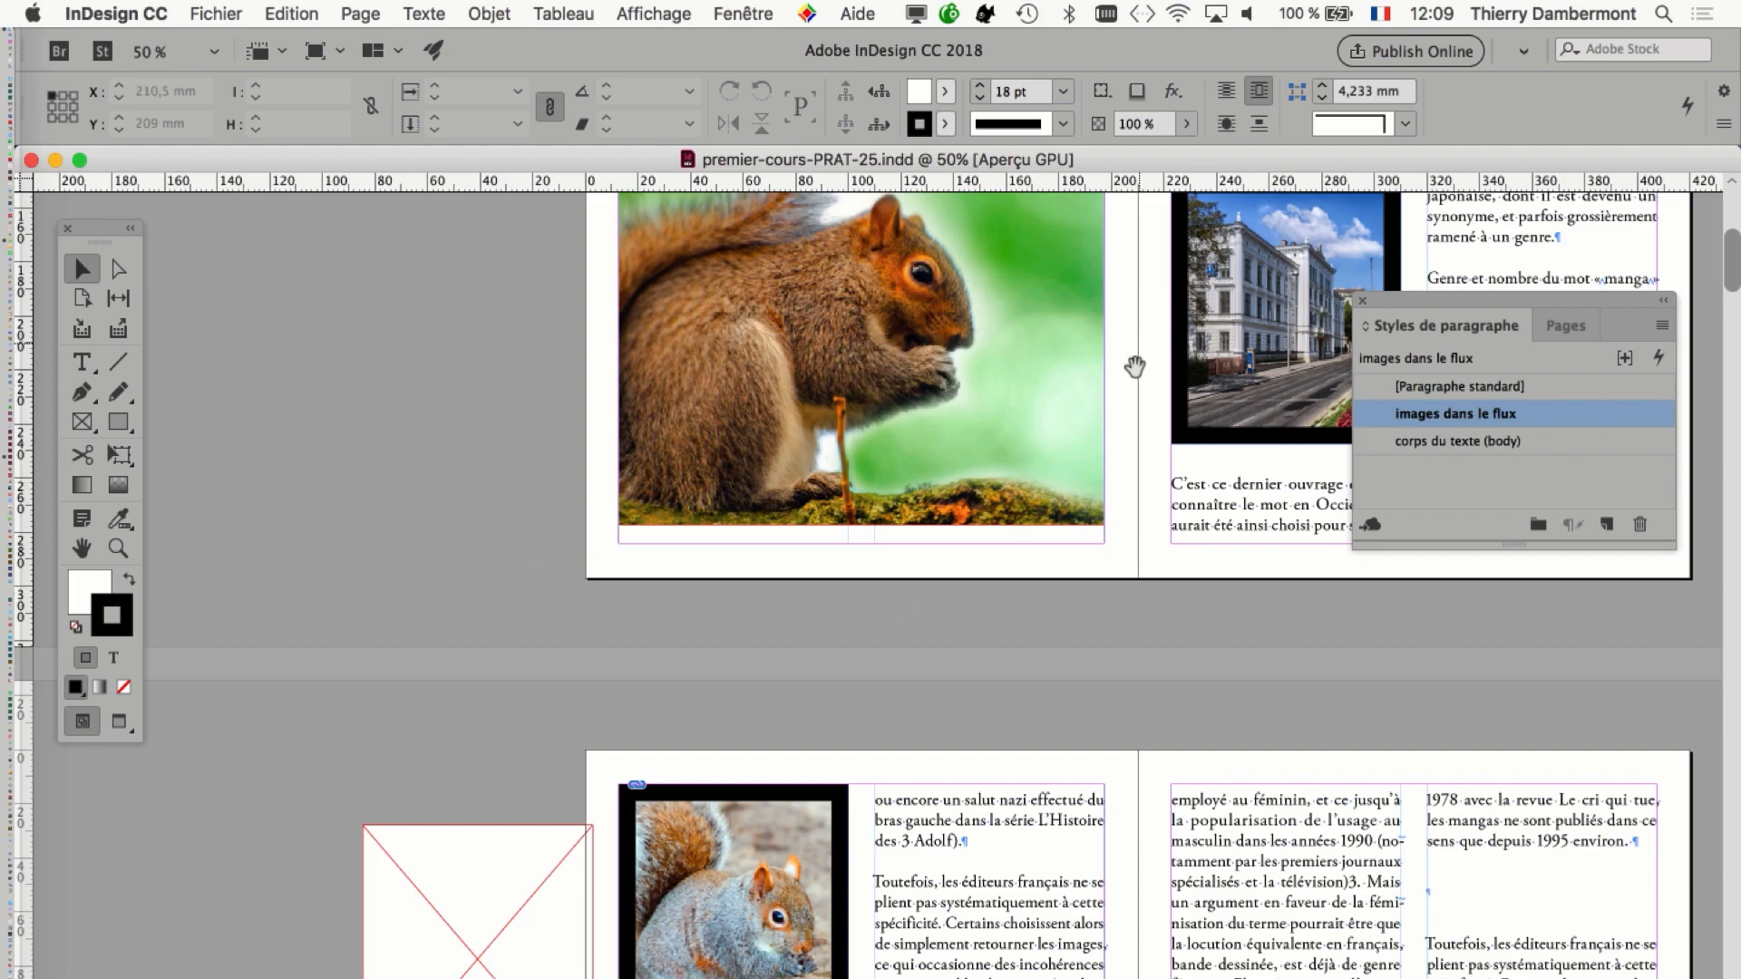
{"action": "scroll", "coordinate": [1134, 361], "scroll_direction": "up", "scroll_amount": 4}
{"action": "left_click_drag", "start_coordinate": [1223, 624], "coordinate": [692, 817]}
{"action": "left_click_drag", "start_coordinate": [1488, 302], "coordinate": [1564, 237]}
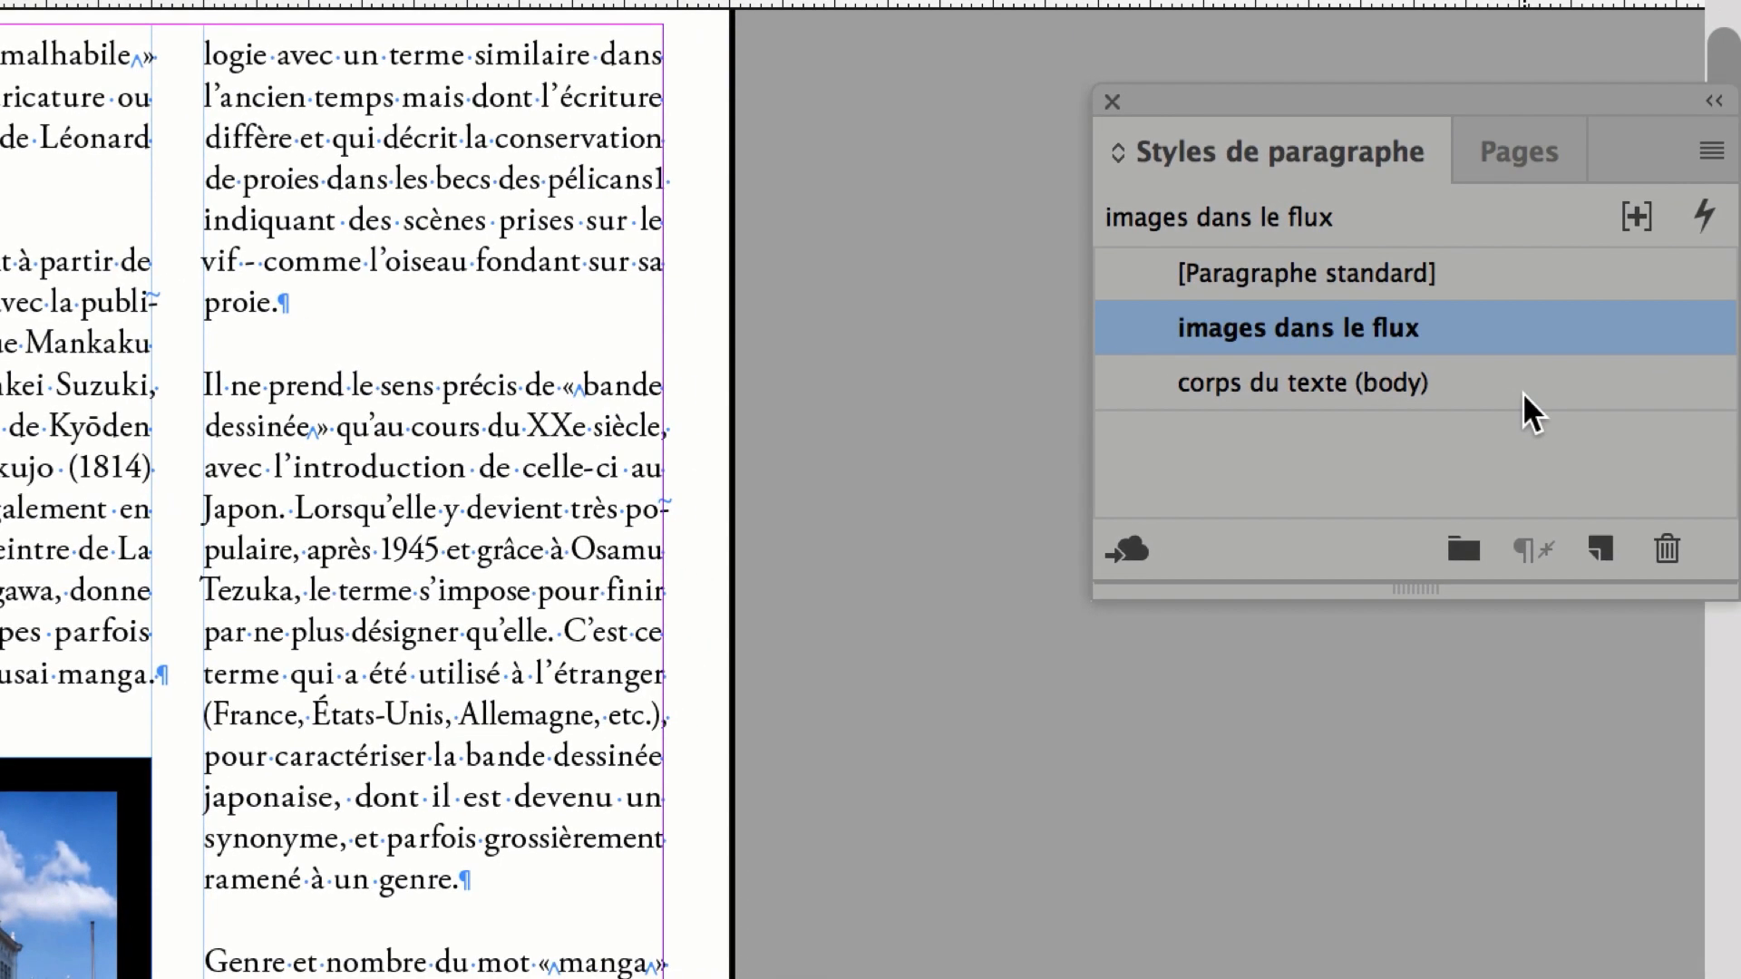
{"action": "left_click", "coordinate": [1687, 429]}
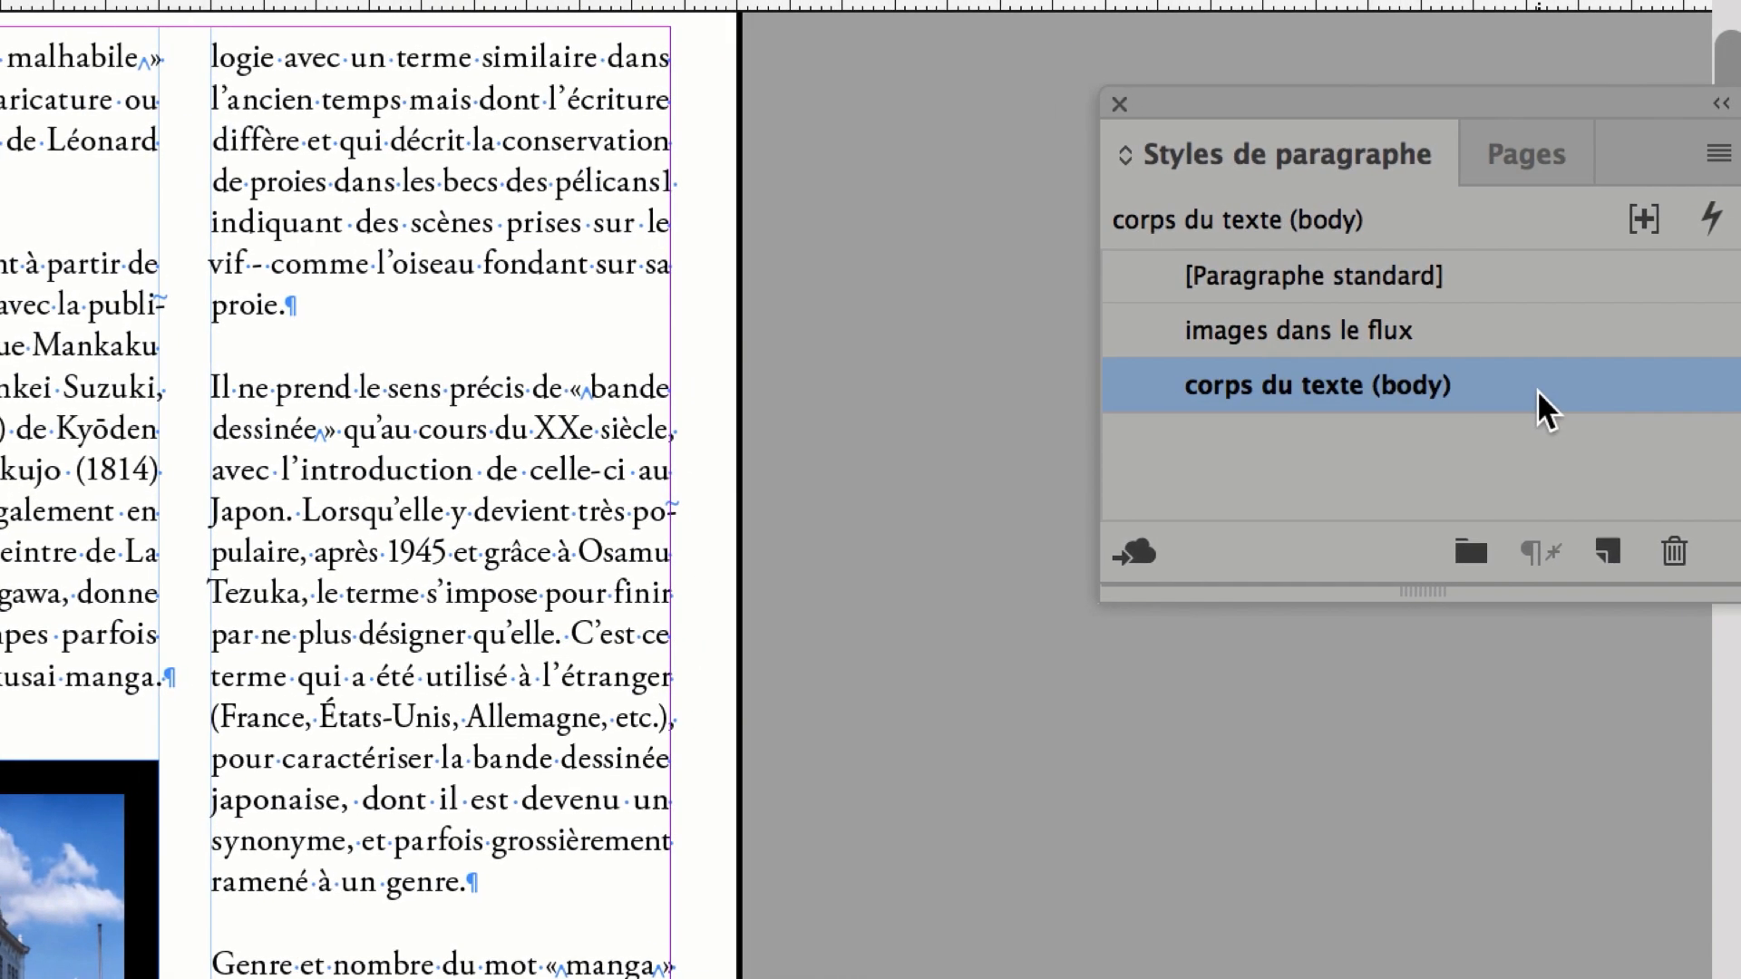
{"action": "double_click", "coordinate": [1537, 389]}
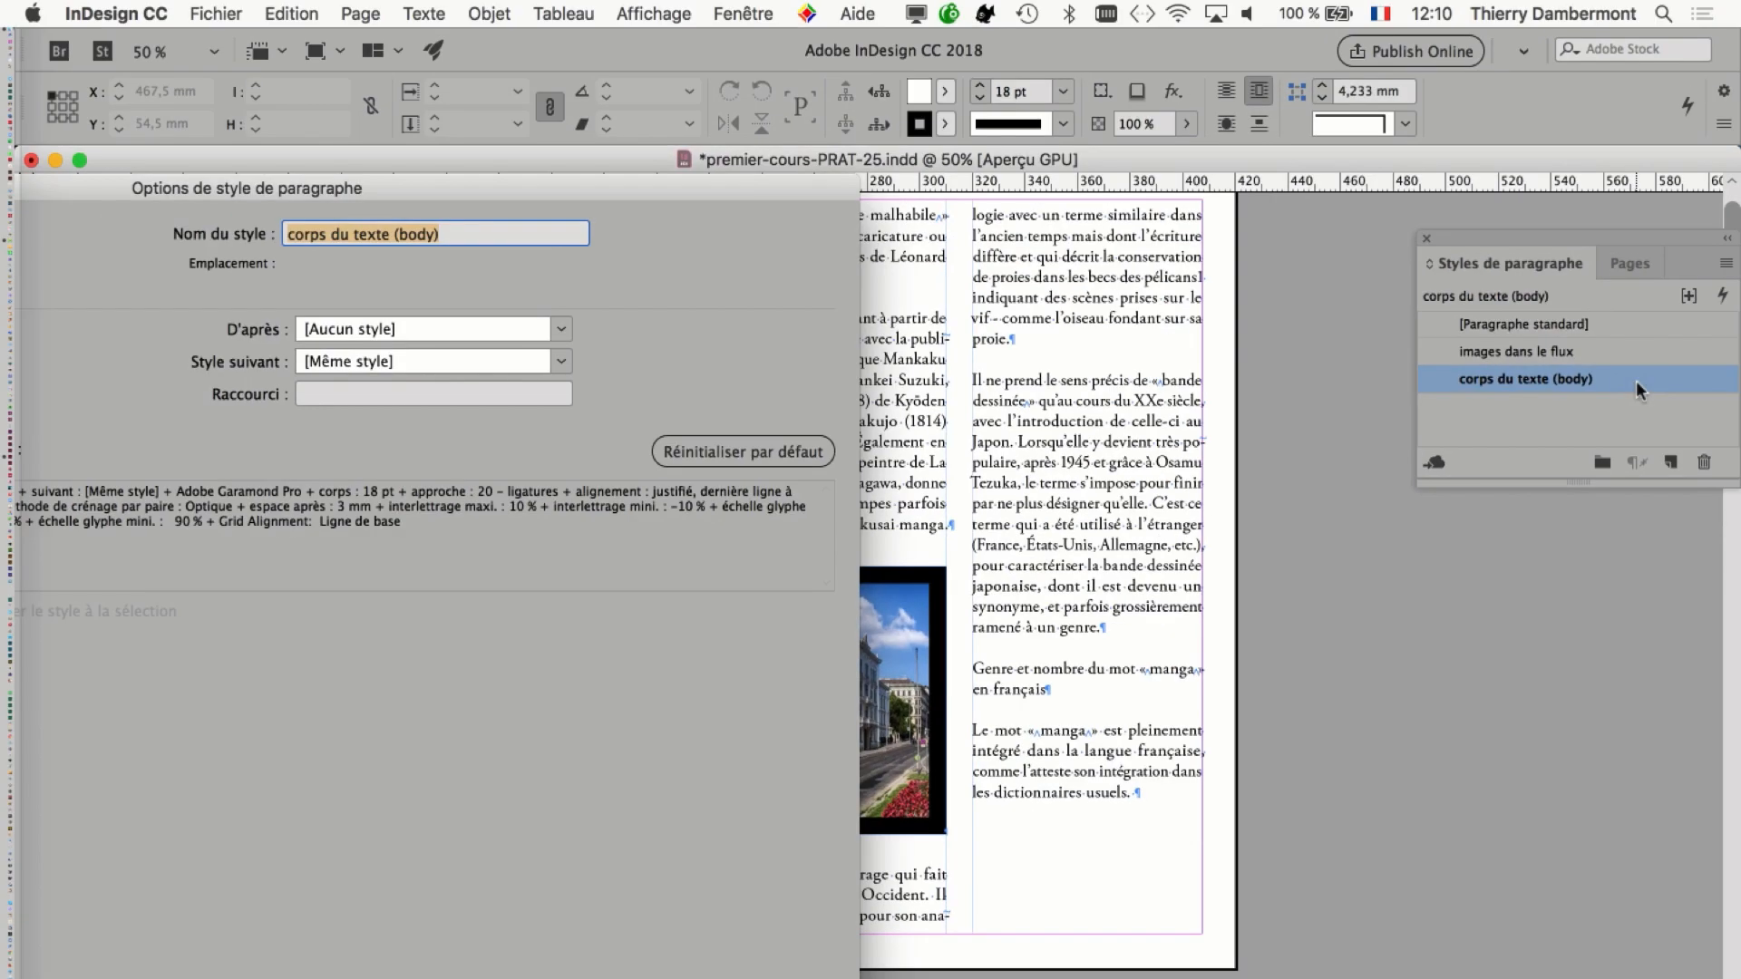
{"action": "left_click_drag", "start_coordinate": [366, 193], "coordinate": [1531, 253]}
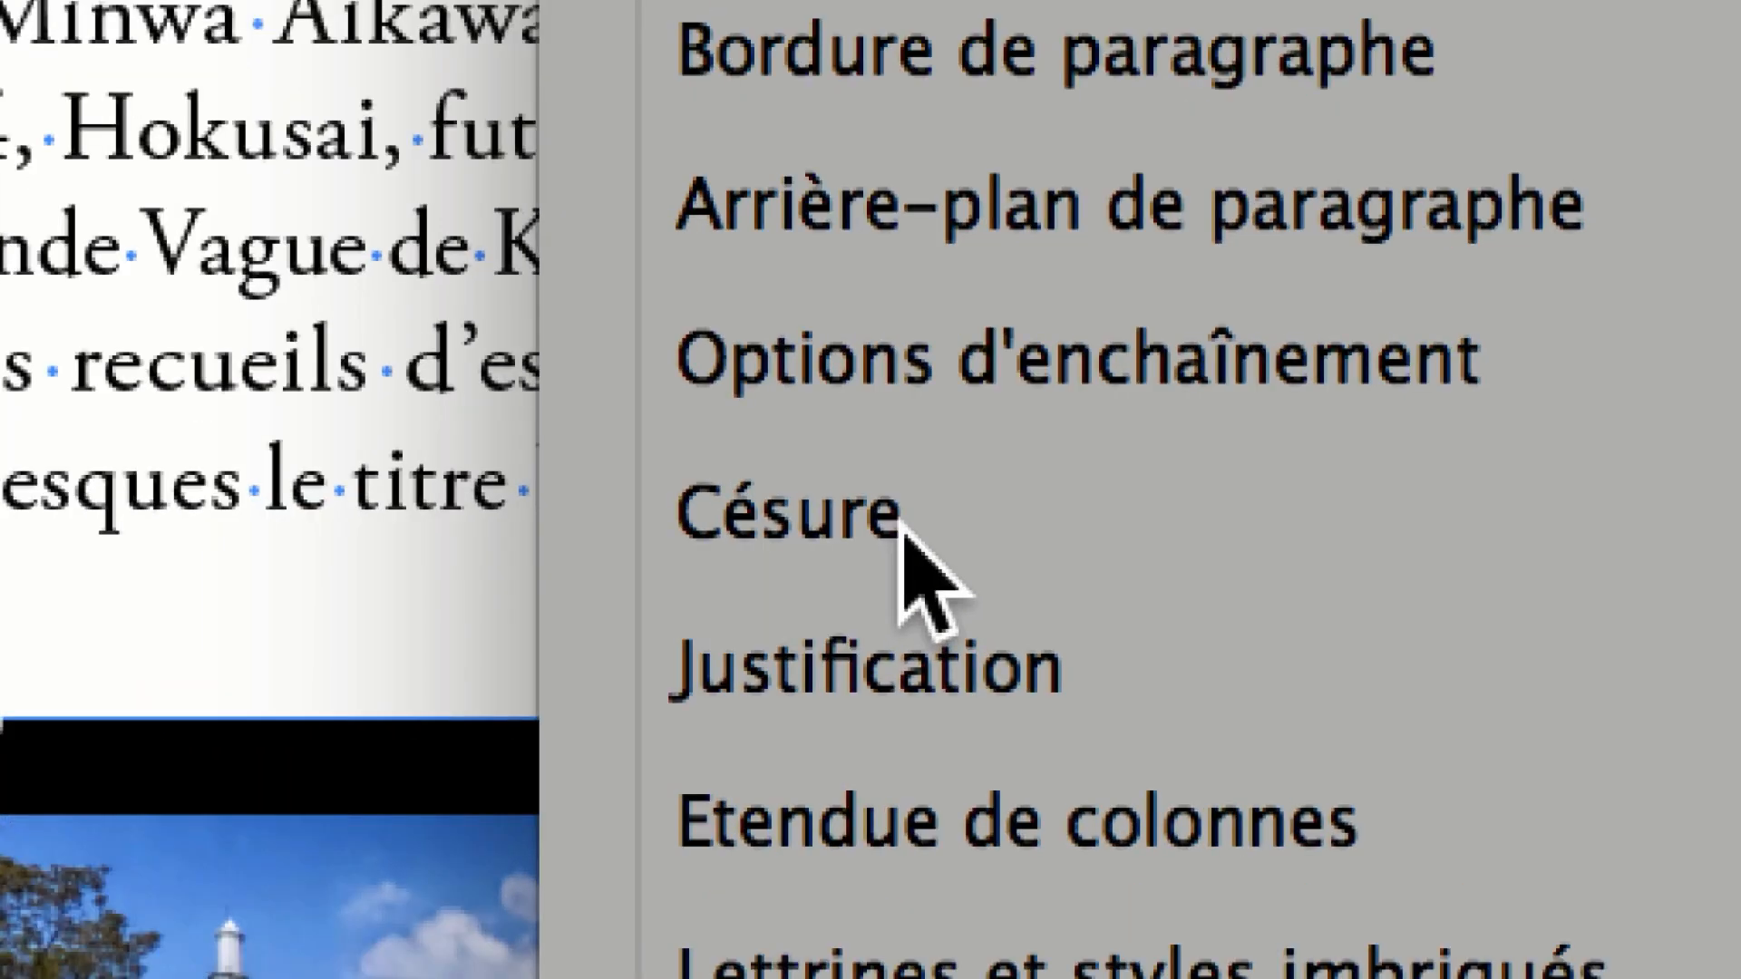
{"action": "left_click", "coordinate": [900, 530]}
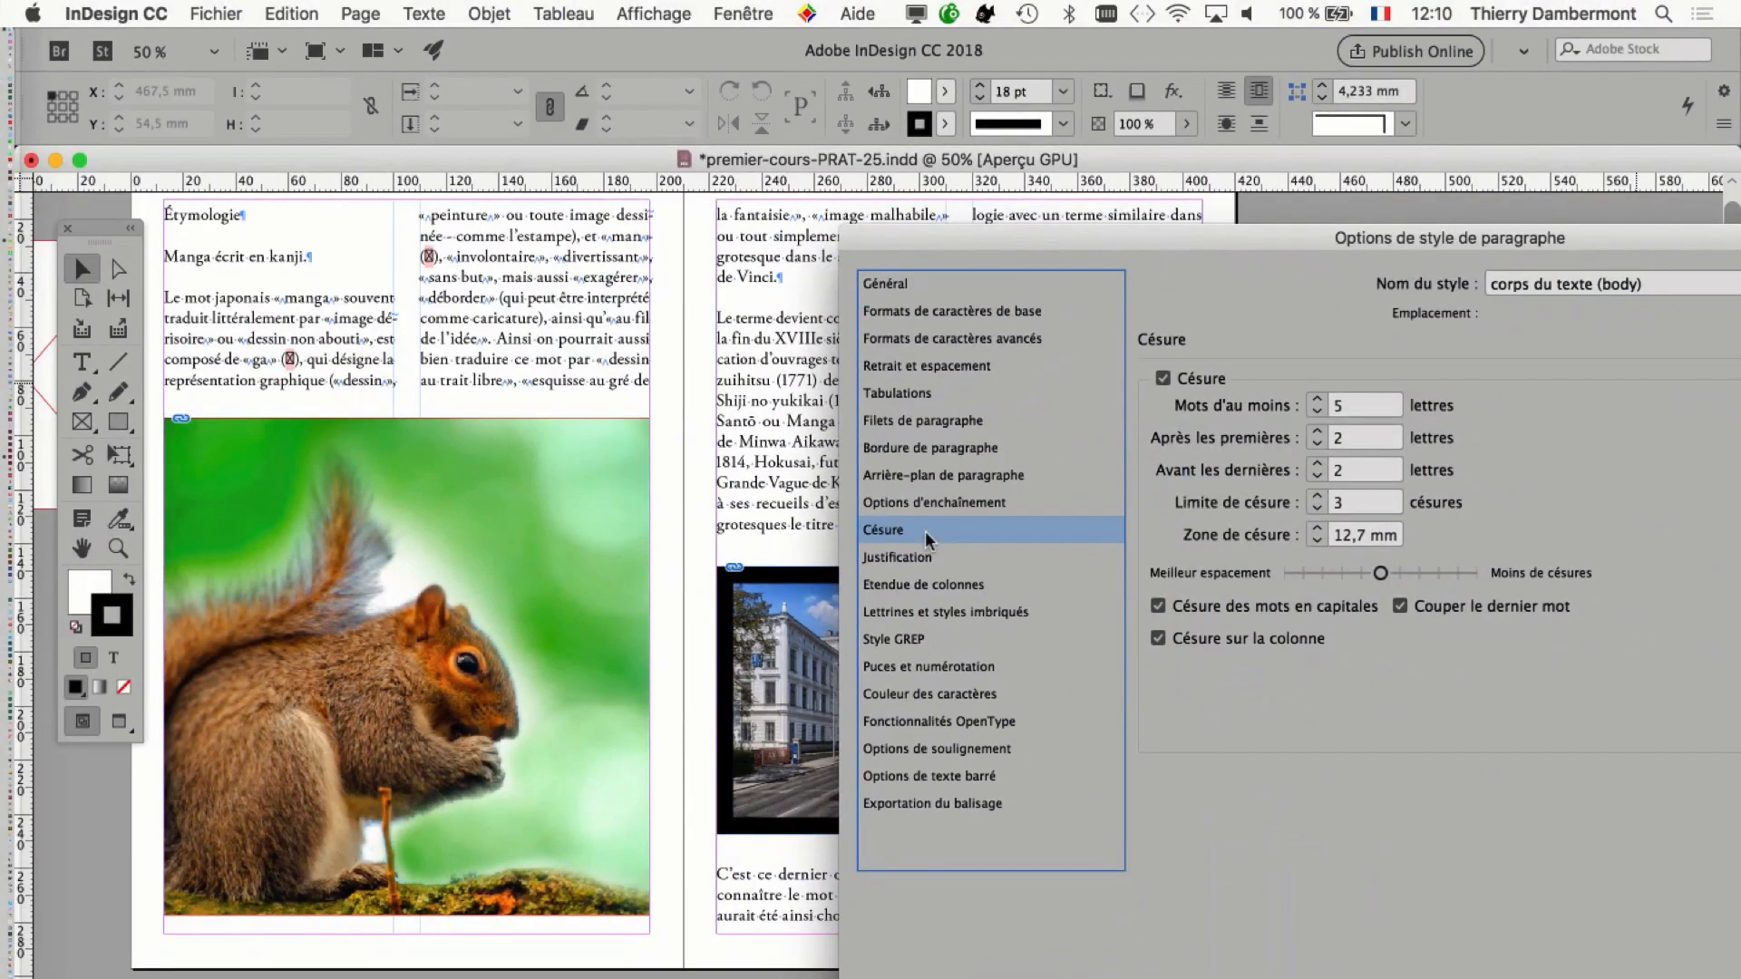
{"action": "left_click_drag", "start_coordinate": [1248, 236], "coordinate": [1183, 171]}
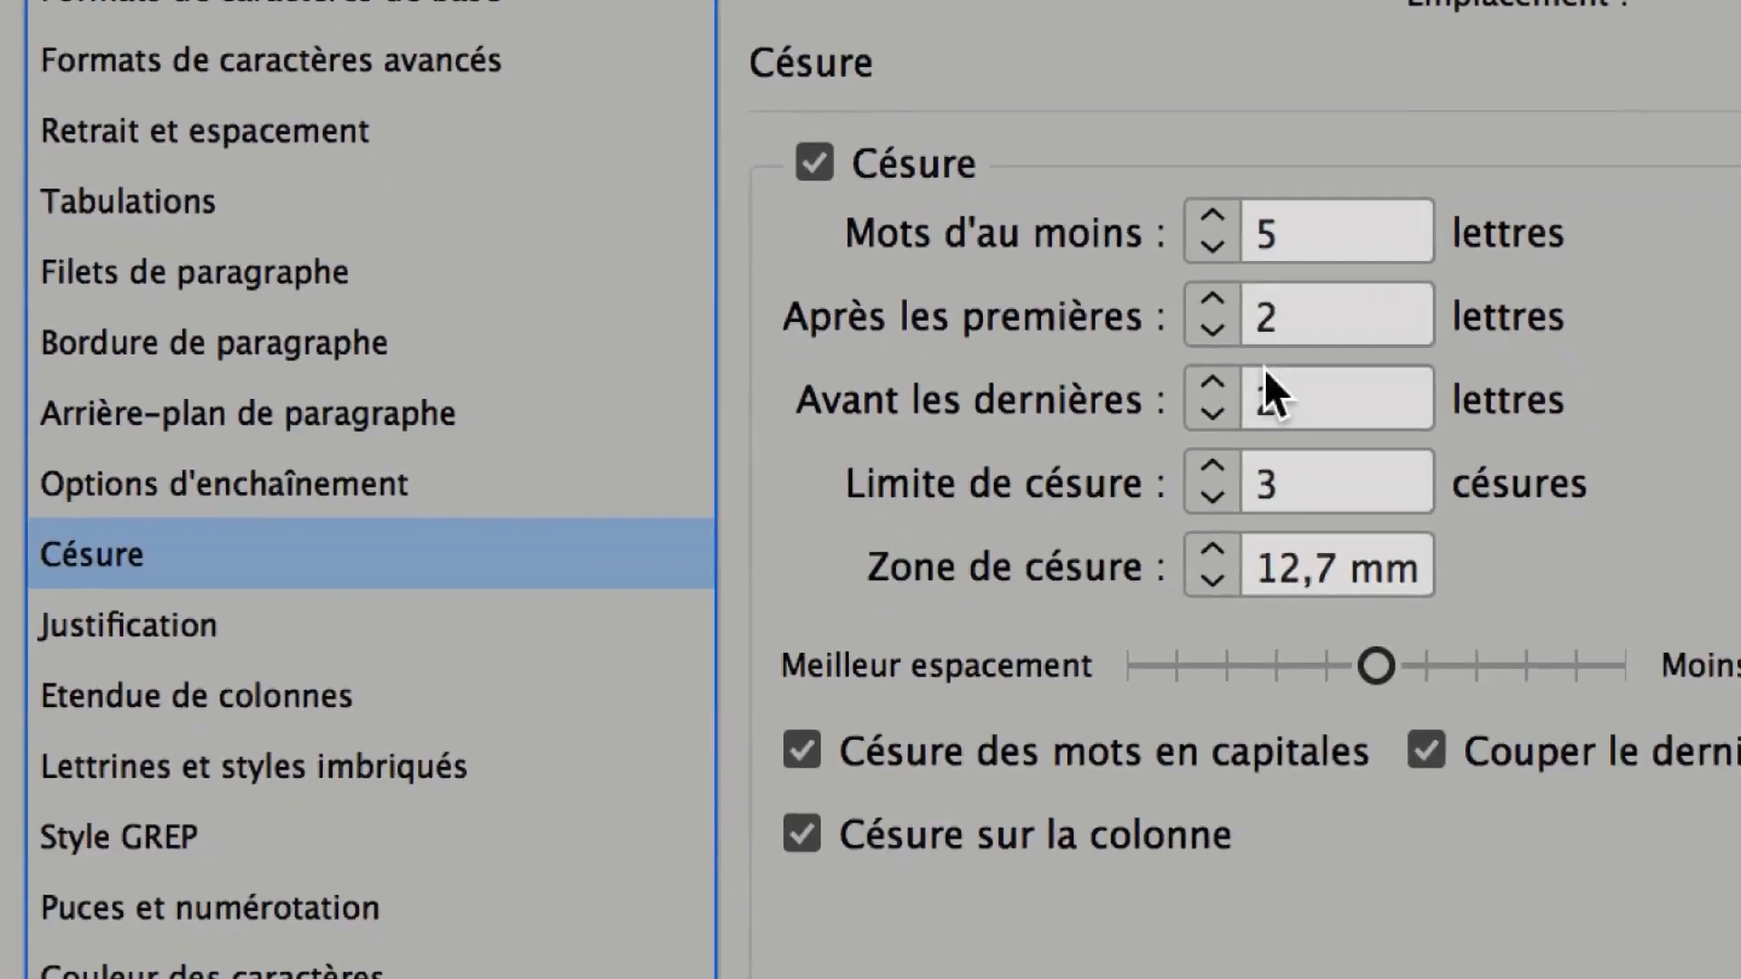
Set the style's hyphenation limit (Limite de césure) to 1.
{"action": "left_click", "coordinate": [1266, 402]}
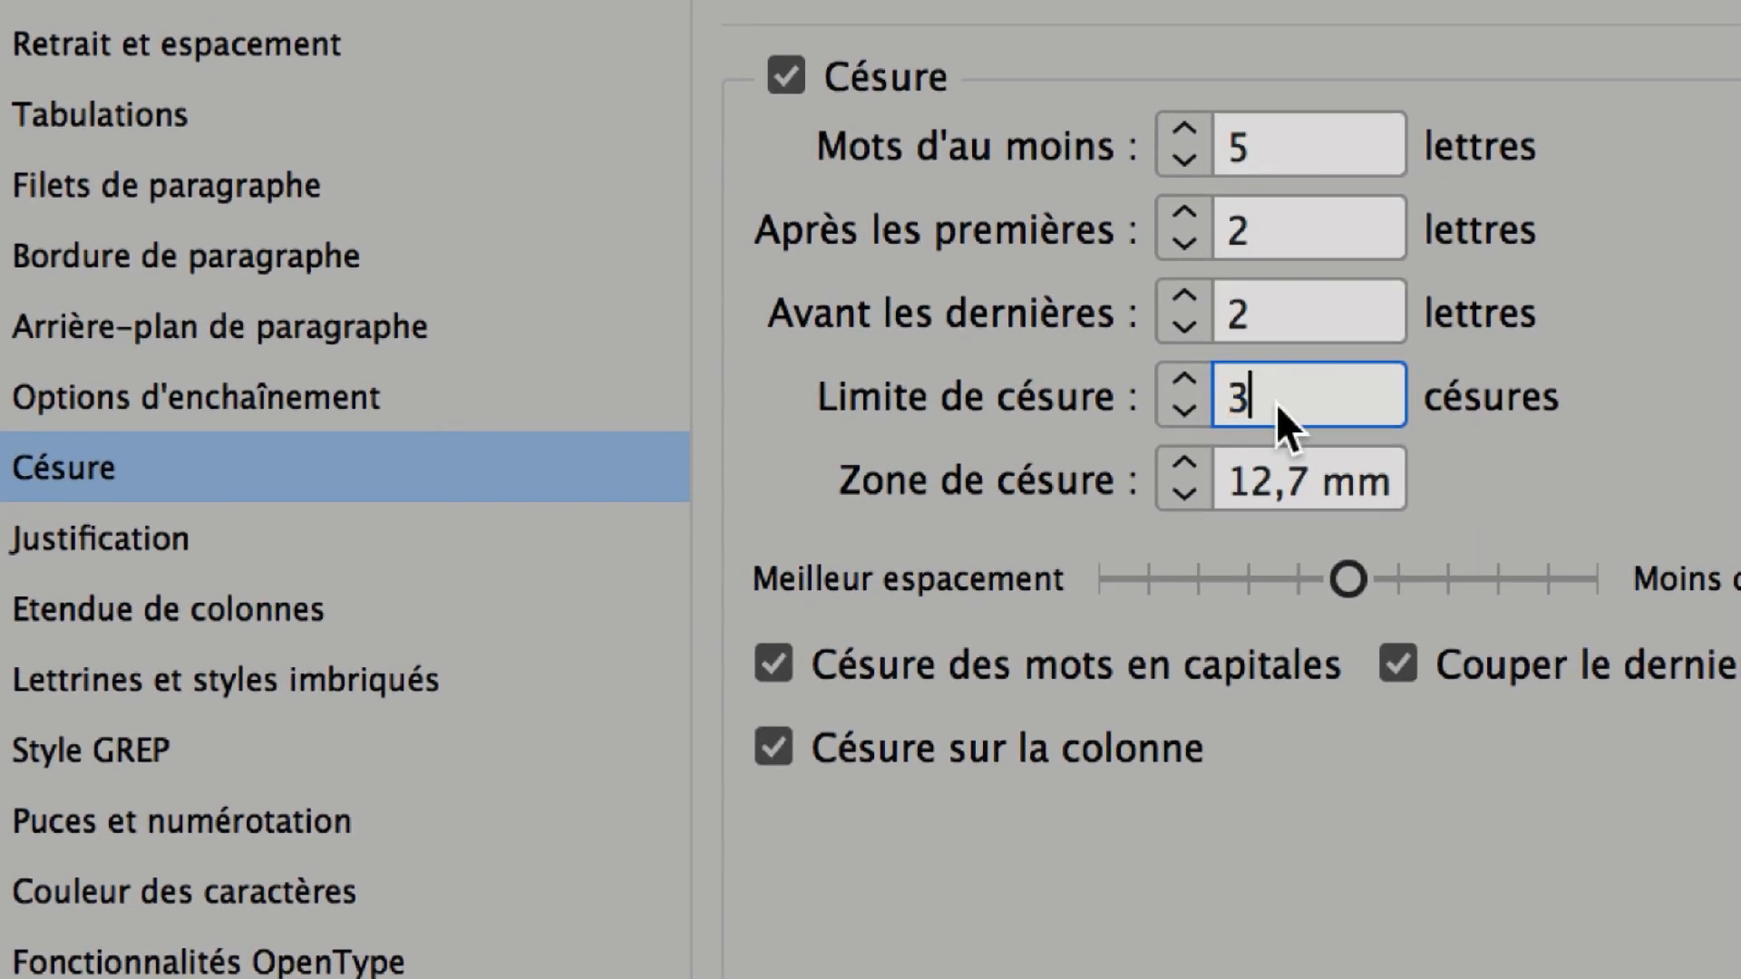
{"action": "left_click_drag", "start_coordinate": [1266, 402], "coordinate": [1206, 406]}
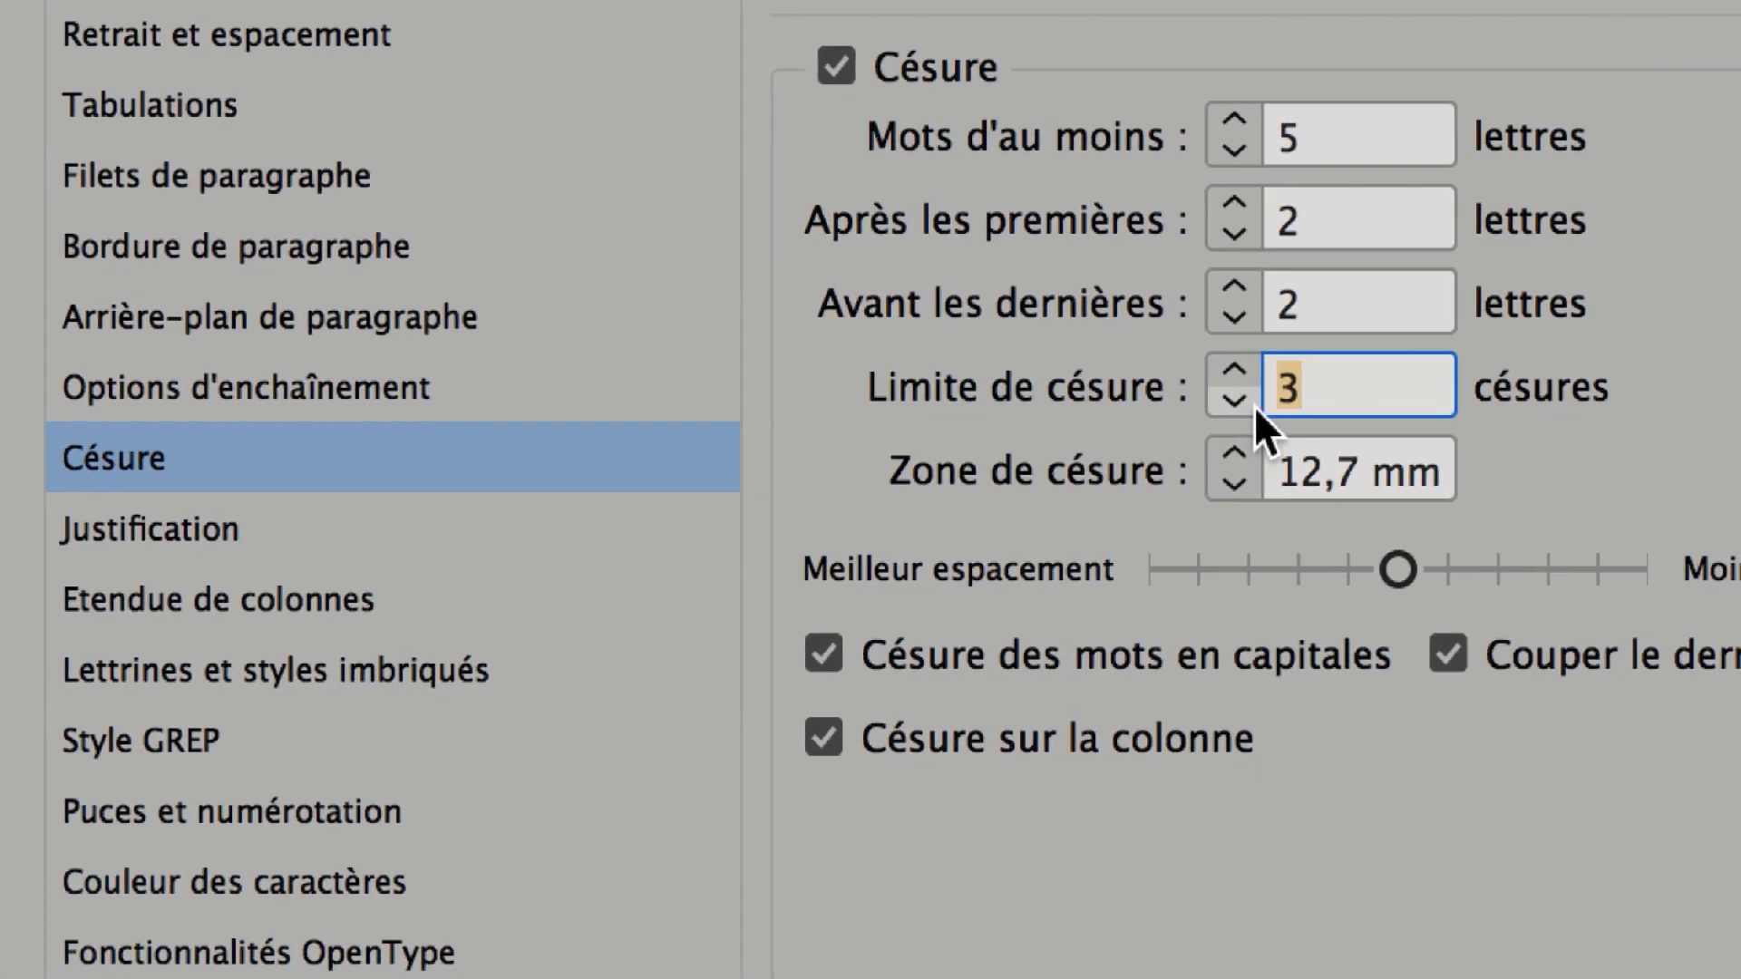
{"action": "left_click", "coordinate": [1312, 399]}
{"action": "left_click_drag", "start_coordinate": [1312, 395], "coordinate": [1232, 409]}
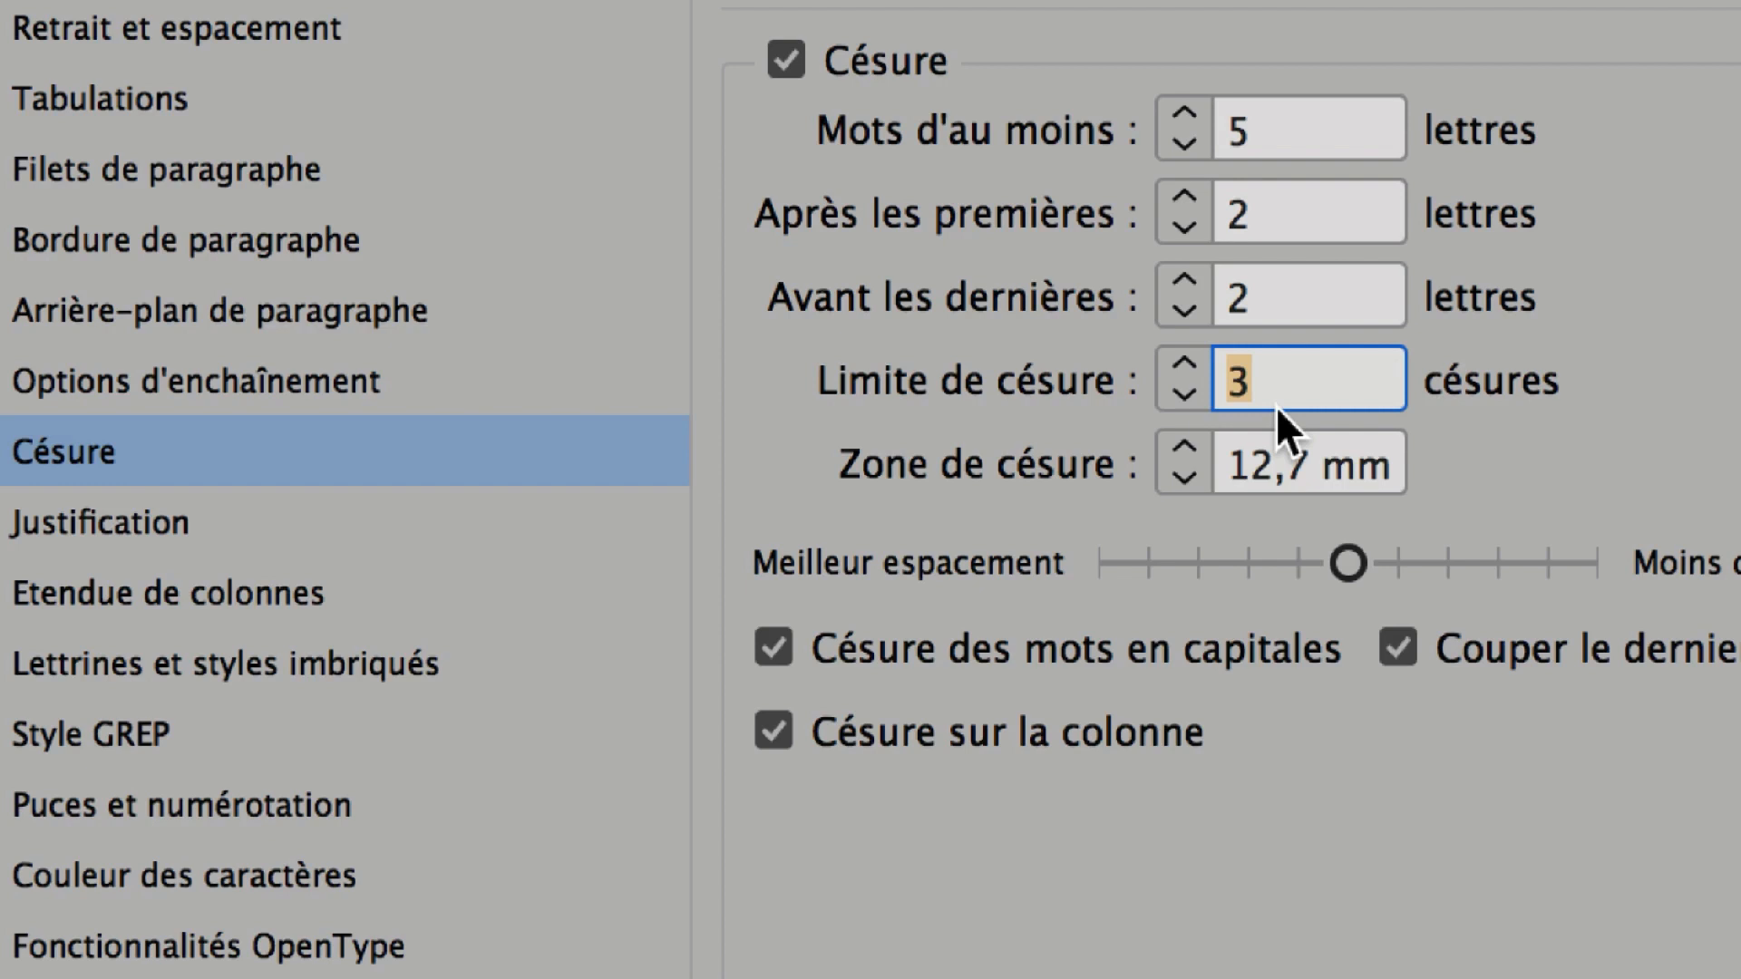
{"action": "type", "text": "1"}
{"action": "key", "text": "Tab"}
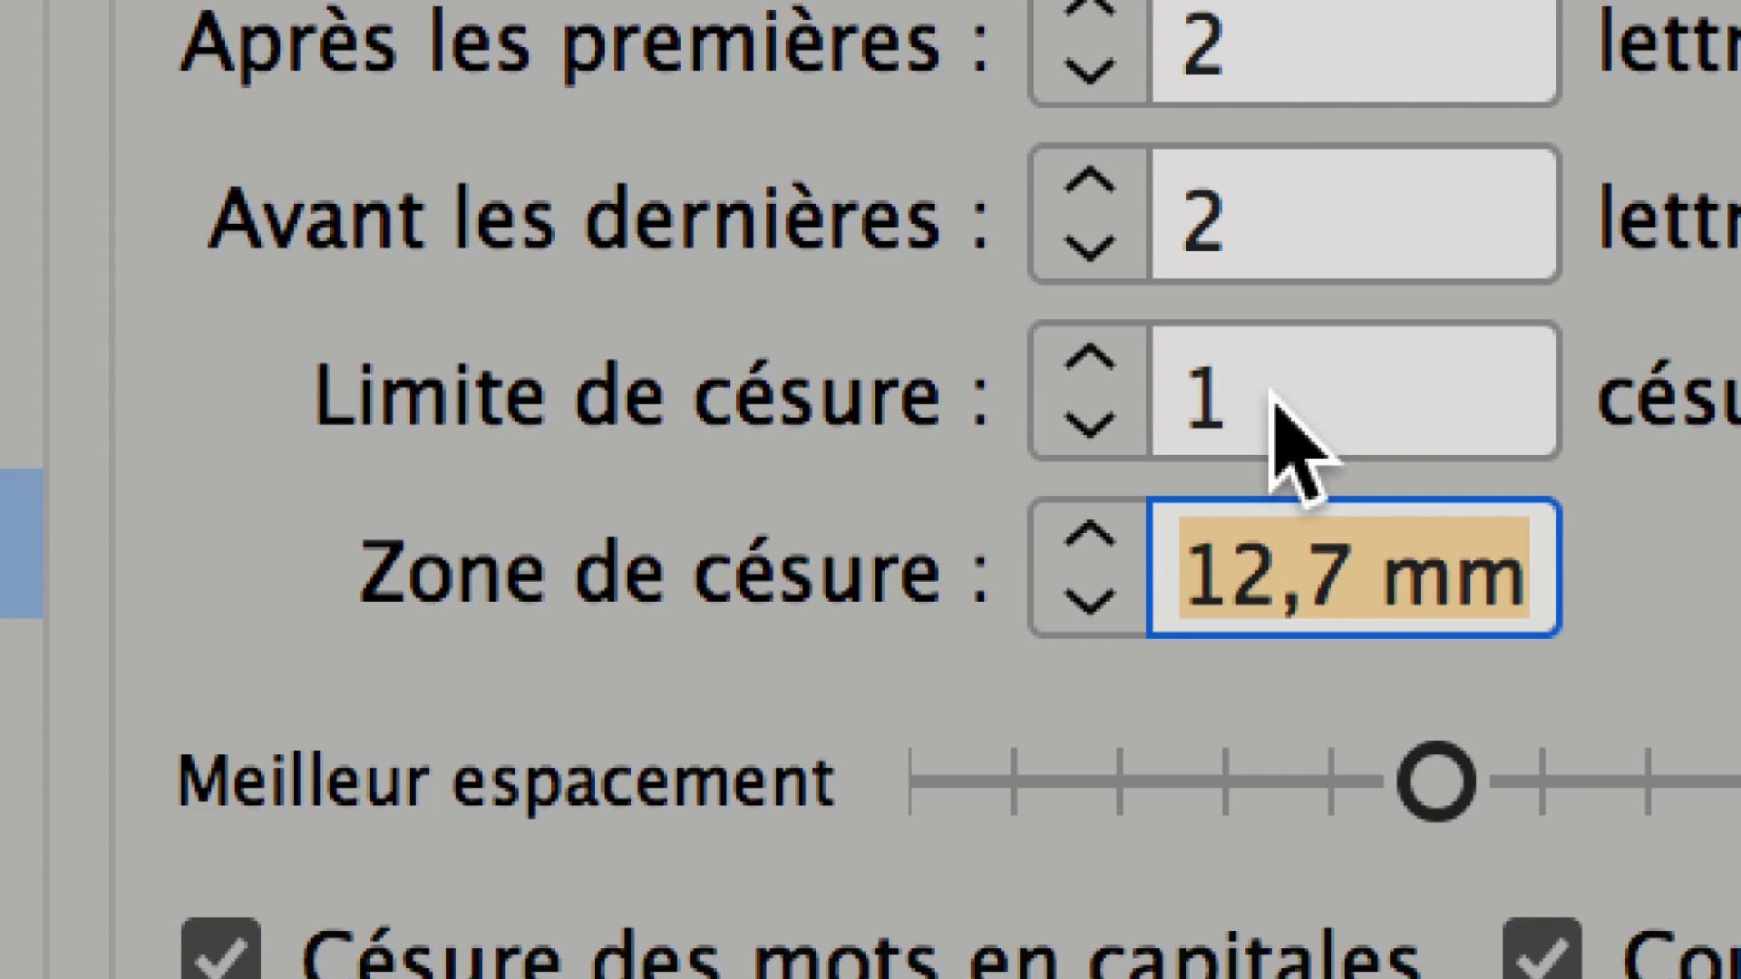
Turn off hyphenation of capitalised words, of the last word and across columns in the paragraph style, and apply the settings.
{"action": "left_click", "coordinate": [1177, 381]}
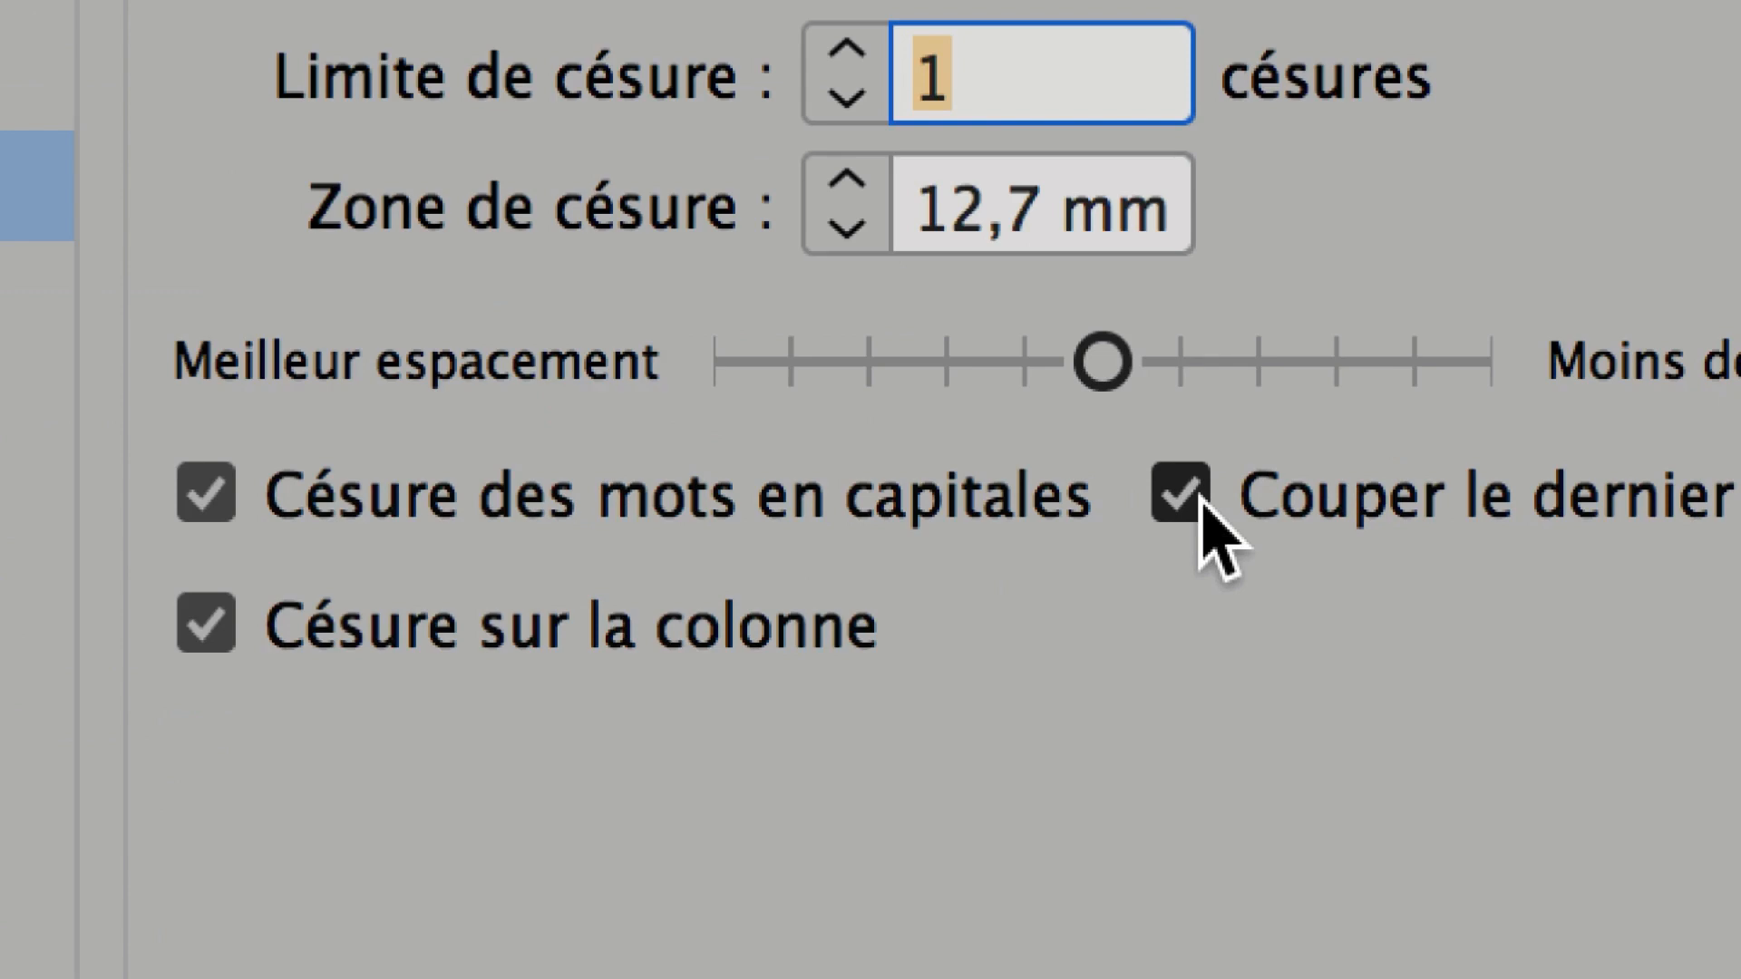
{"action": "left_click", "coordinate": [1195, 506]}
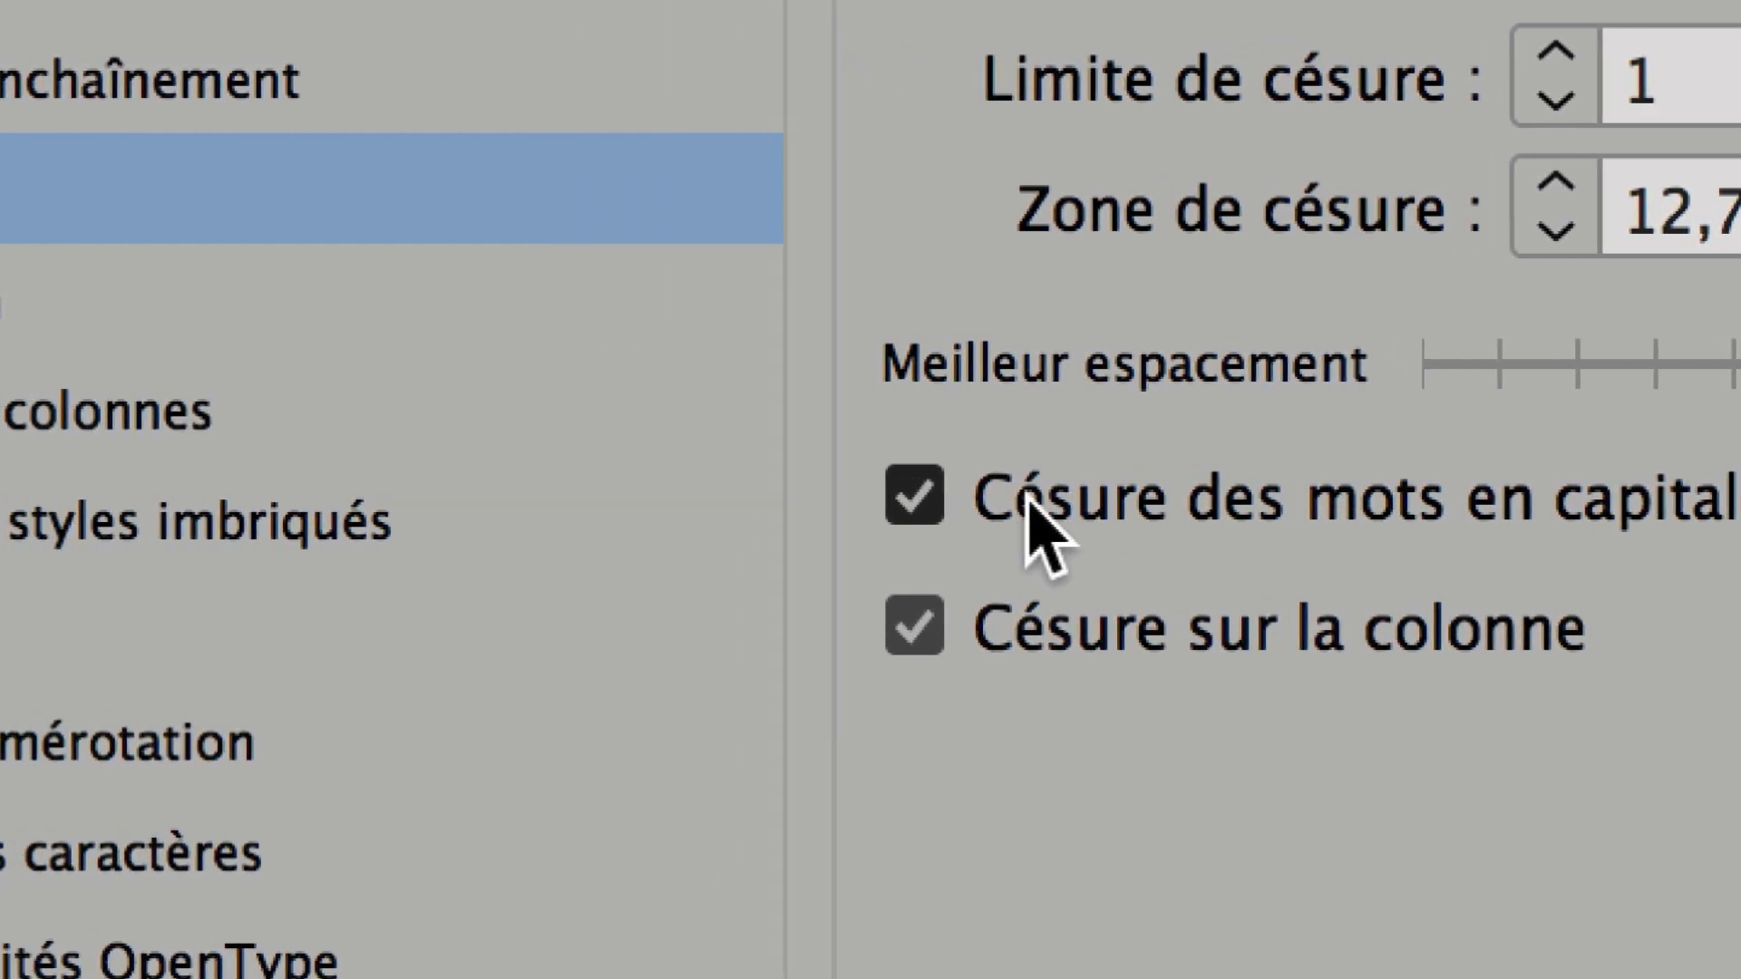
{"action": "left_click", "coordinate": [1001, 494]}
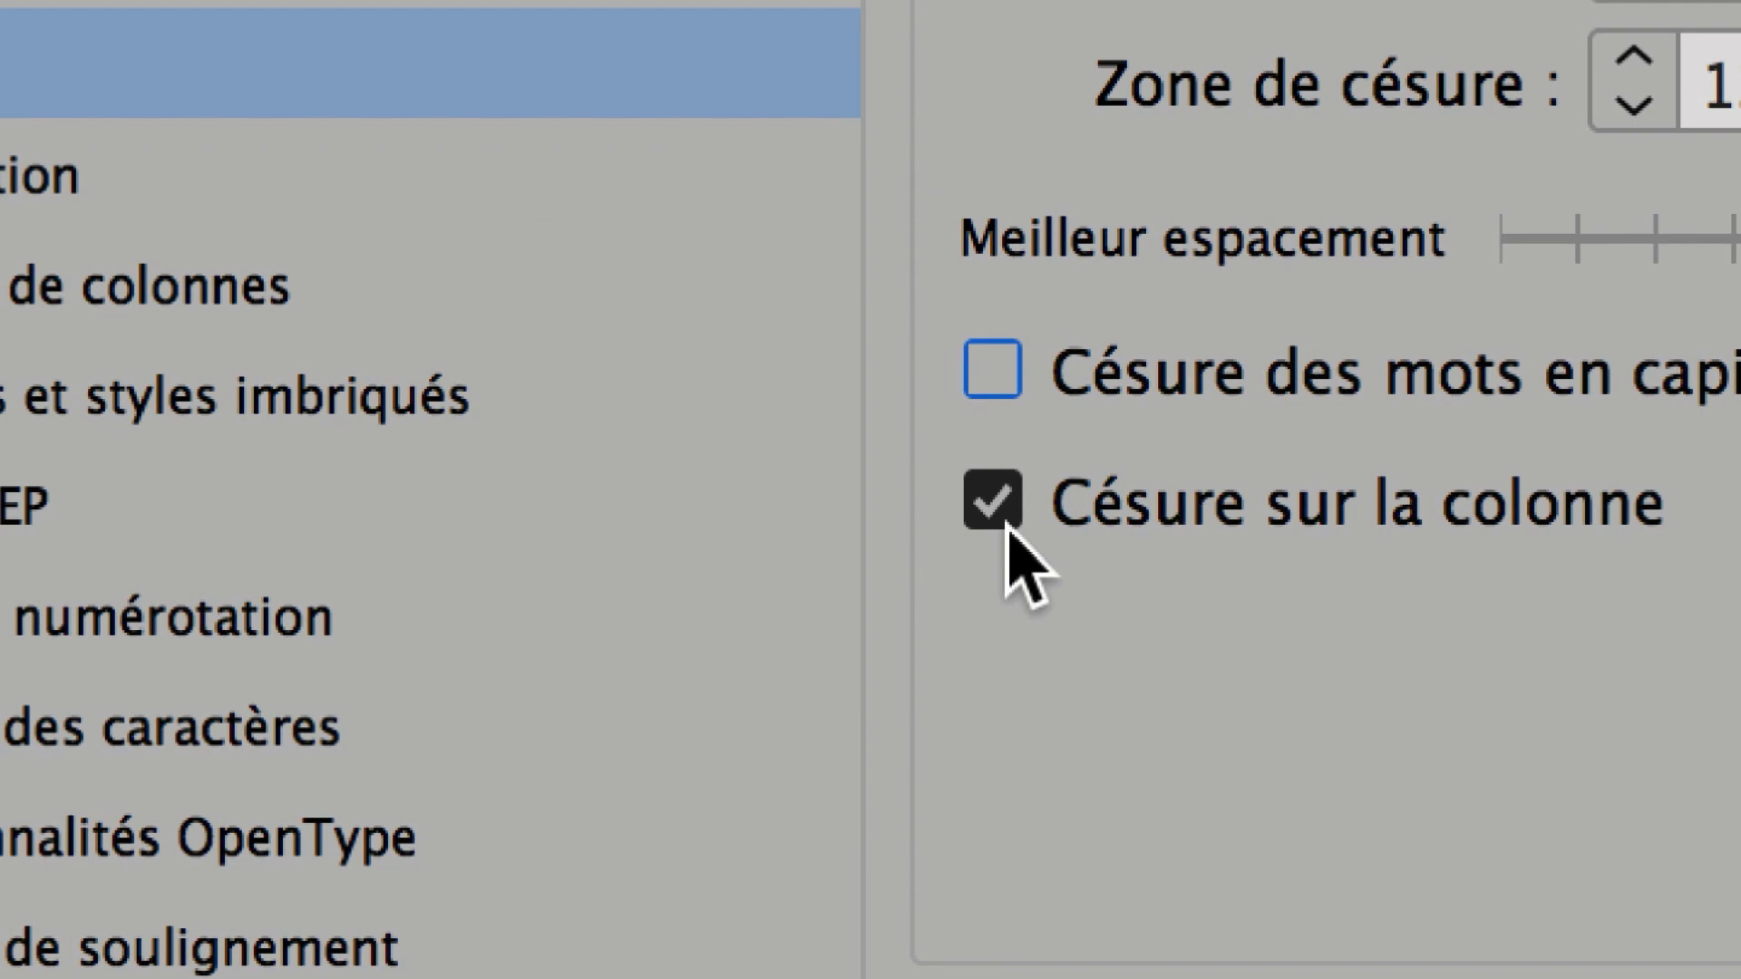
{"action": "left_click", "coordinate": [1007, 524]}
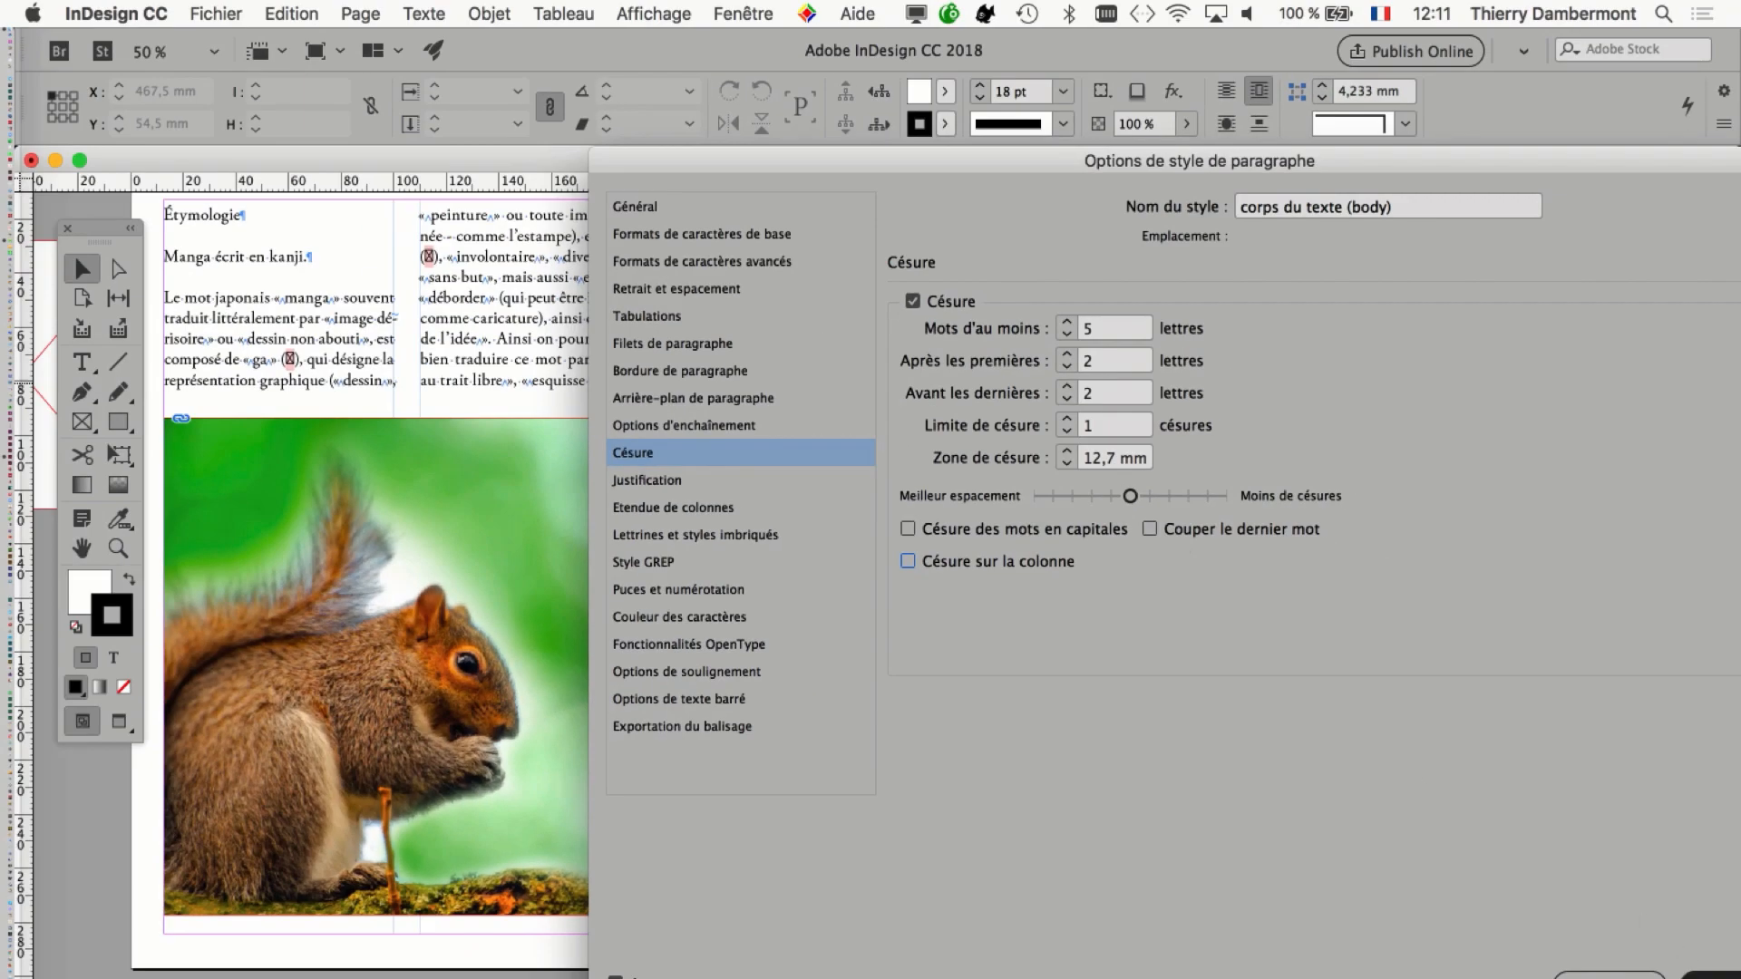
{"action": "key", "text": "Return"}
Save the document under the new name premier-cours-PRAT-26.indd in the Dossier-cours-PRAT-F-25 folder.
{"action": "left_click", "coordinate": [229, 12]}
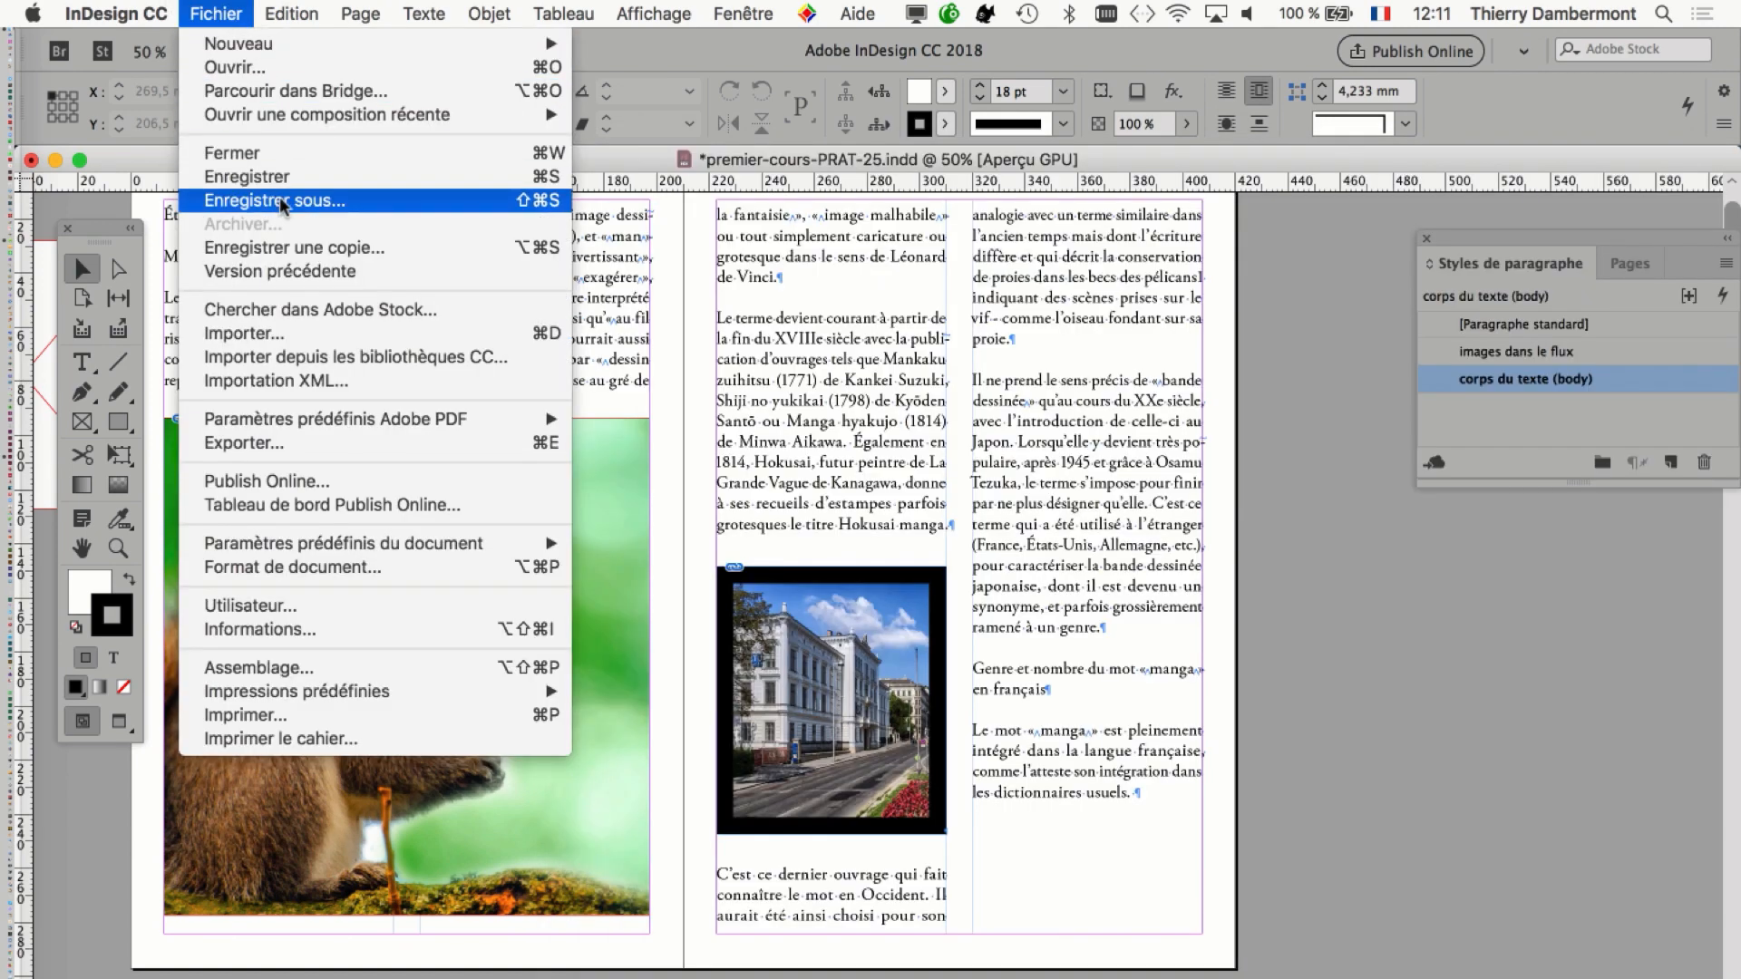
{"action": "left_click", "coordinate": [279, 199]}
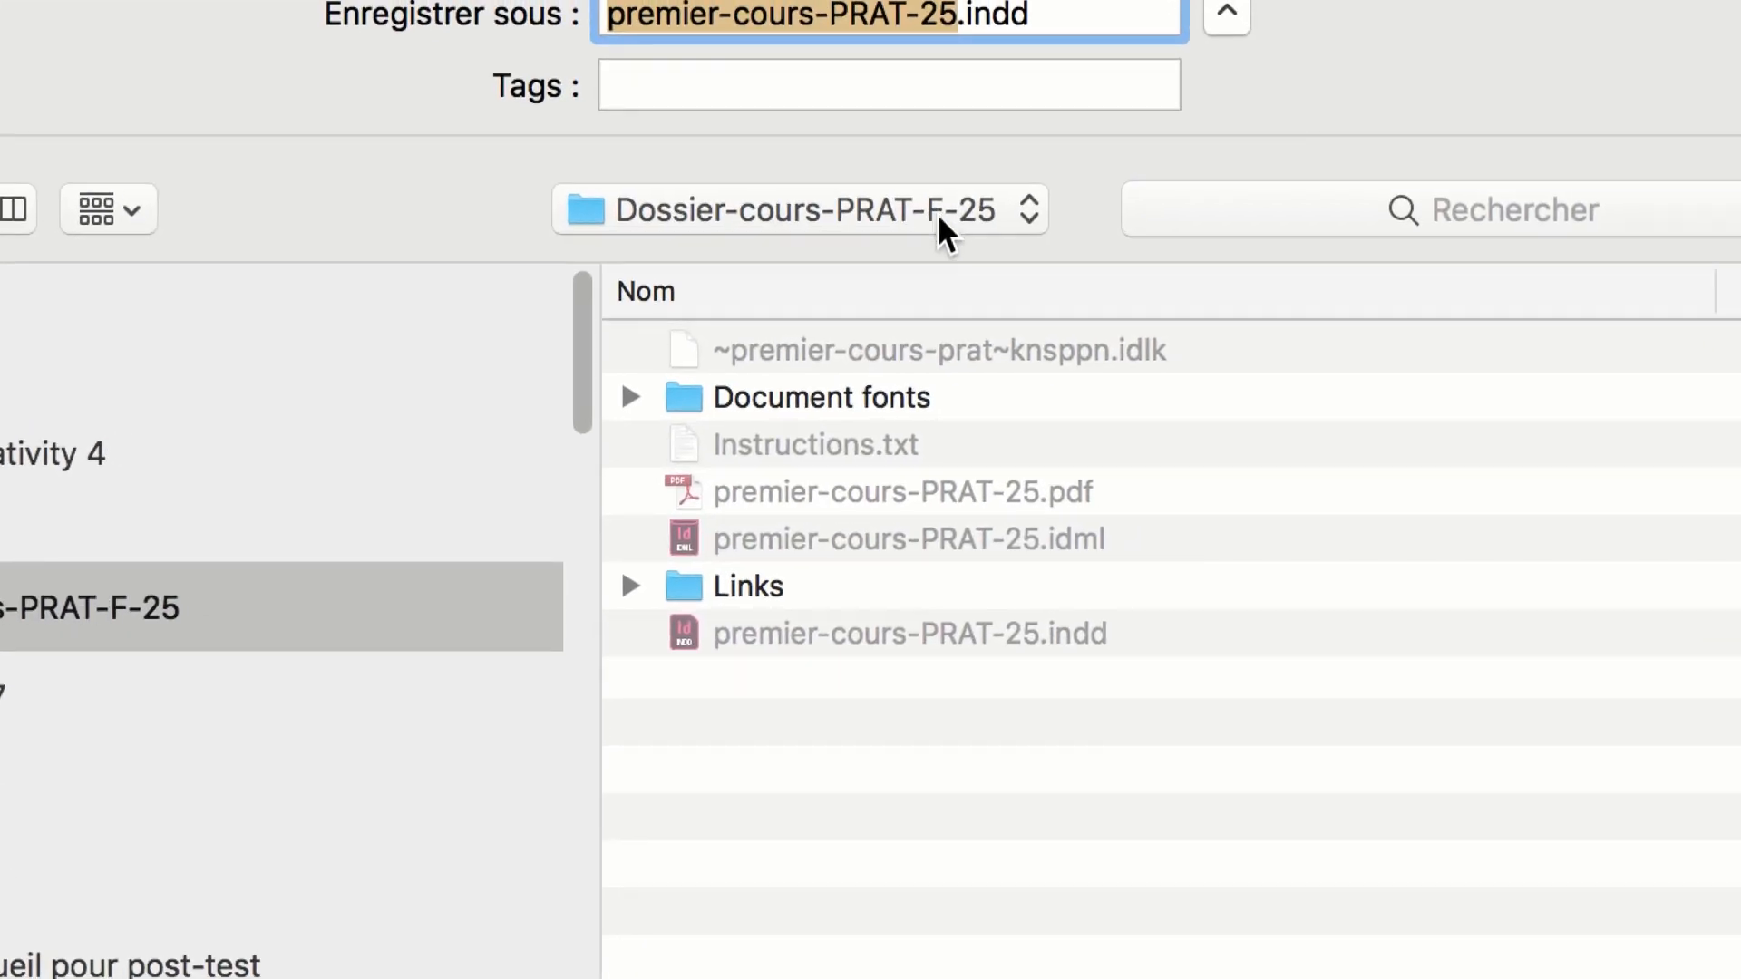
{"action": "left_click", "coordinate": [956, 219]}
{"action": "left_click", "coordinate": [956, 219]}
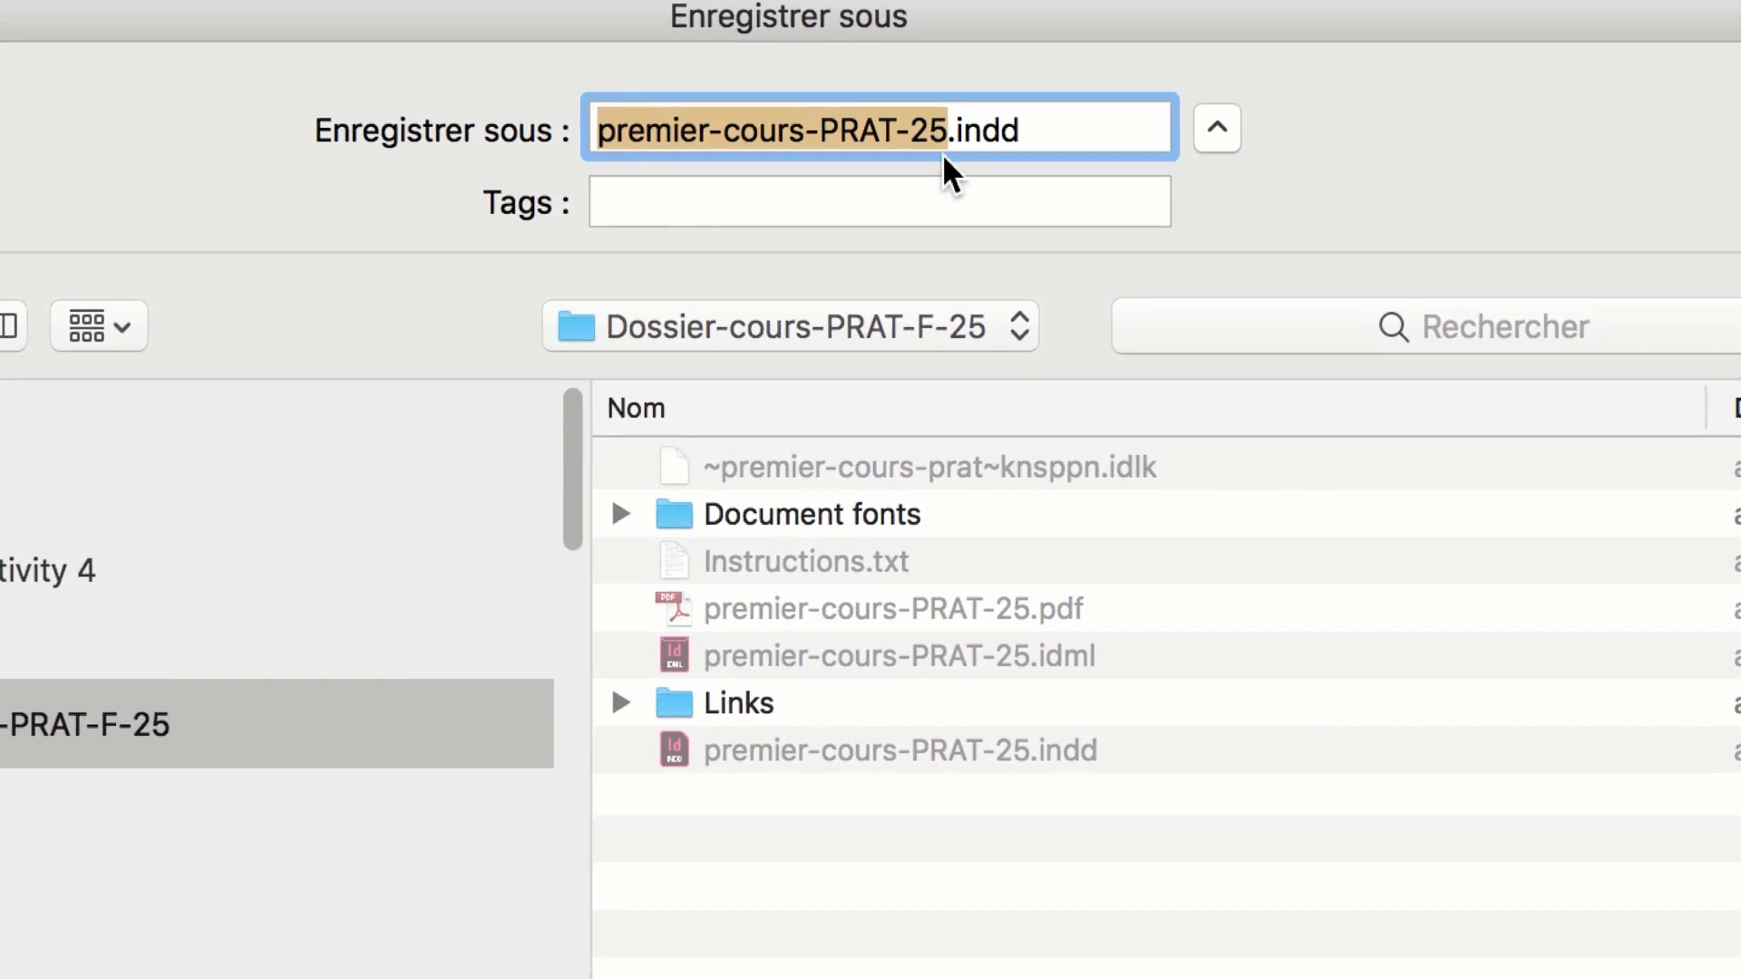
{"action": "left_click", "coordinate": [943, 147]}
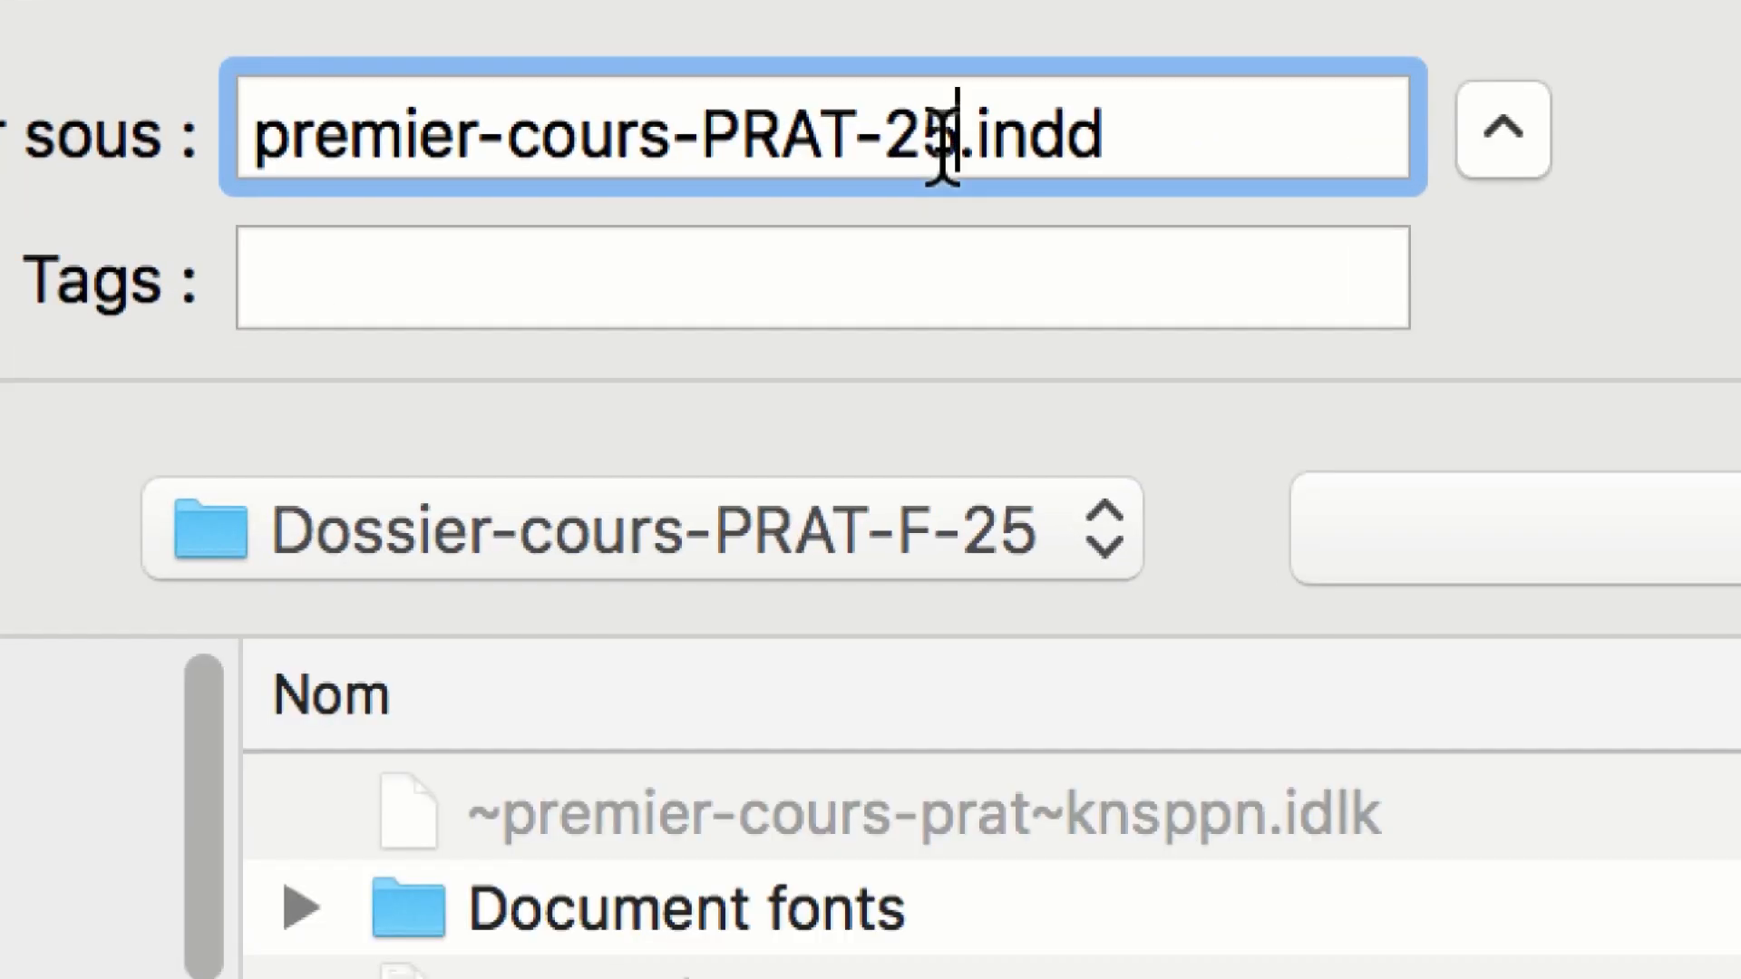
{"action": "key", "text": "shift+Left"}
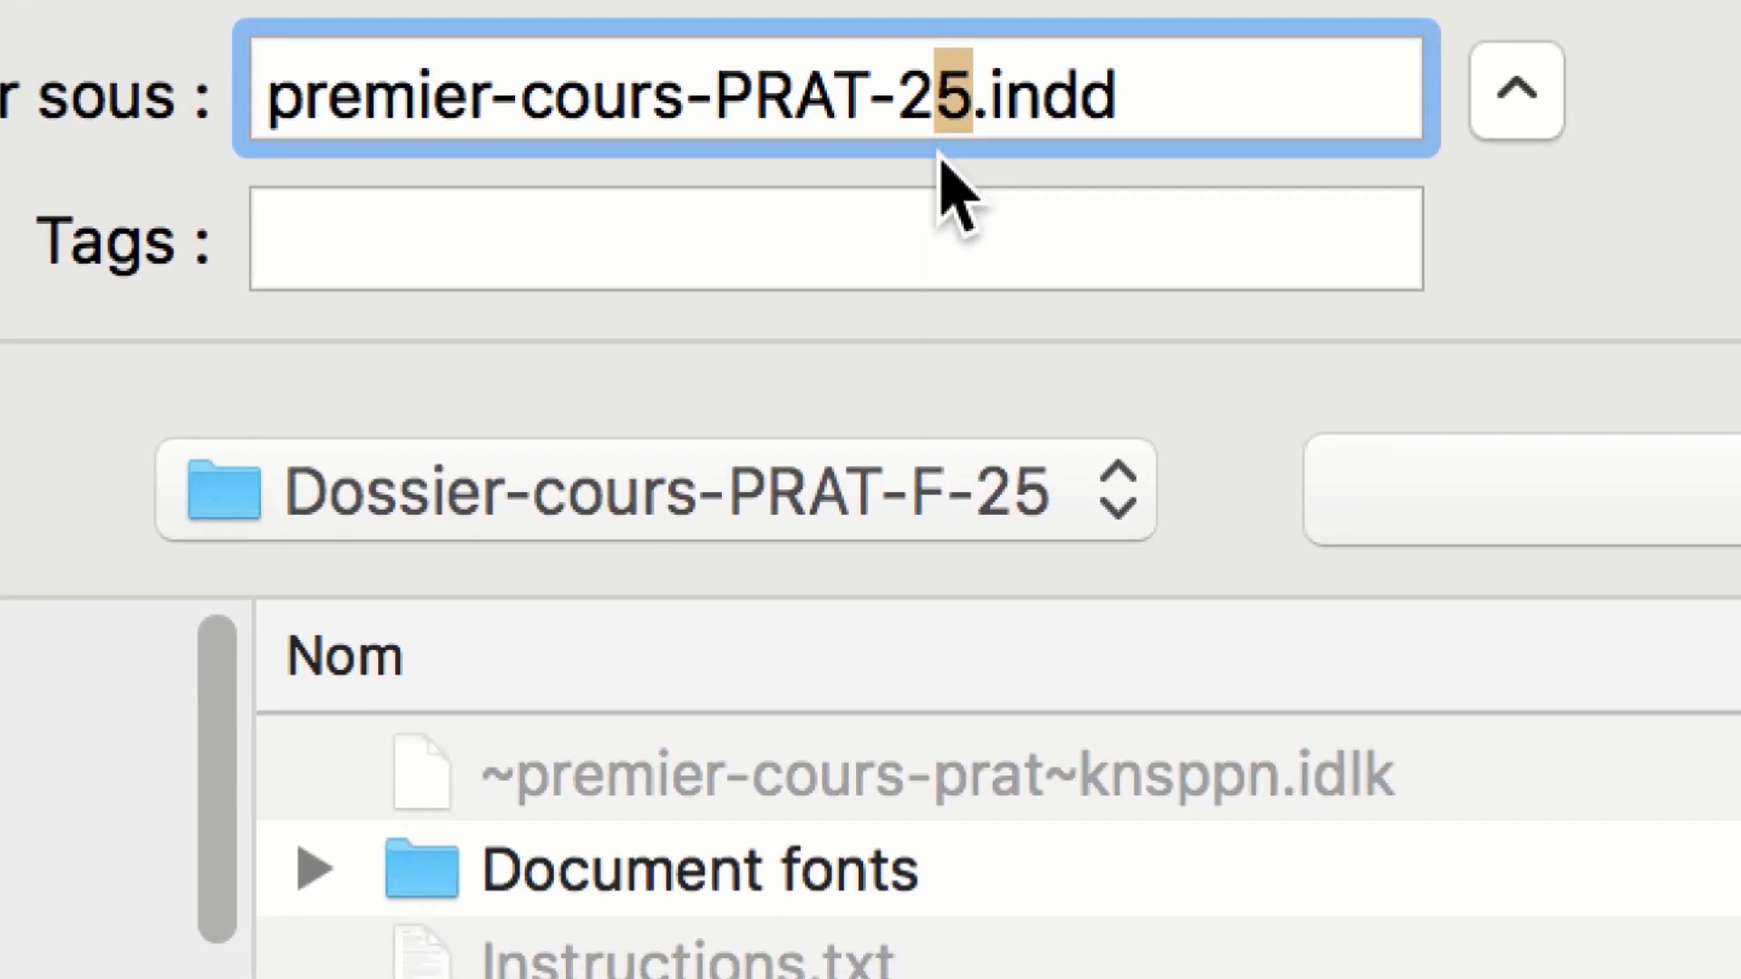
{"action": "type", "text": "6"}
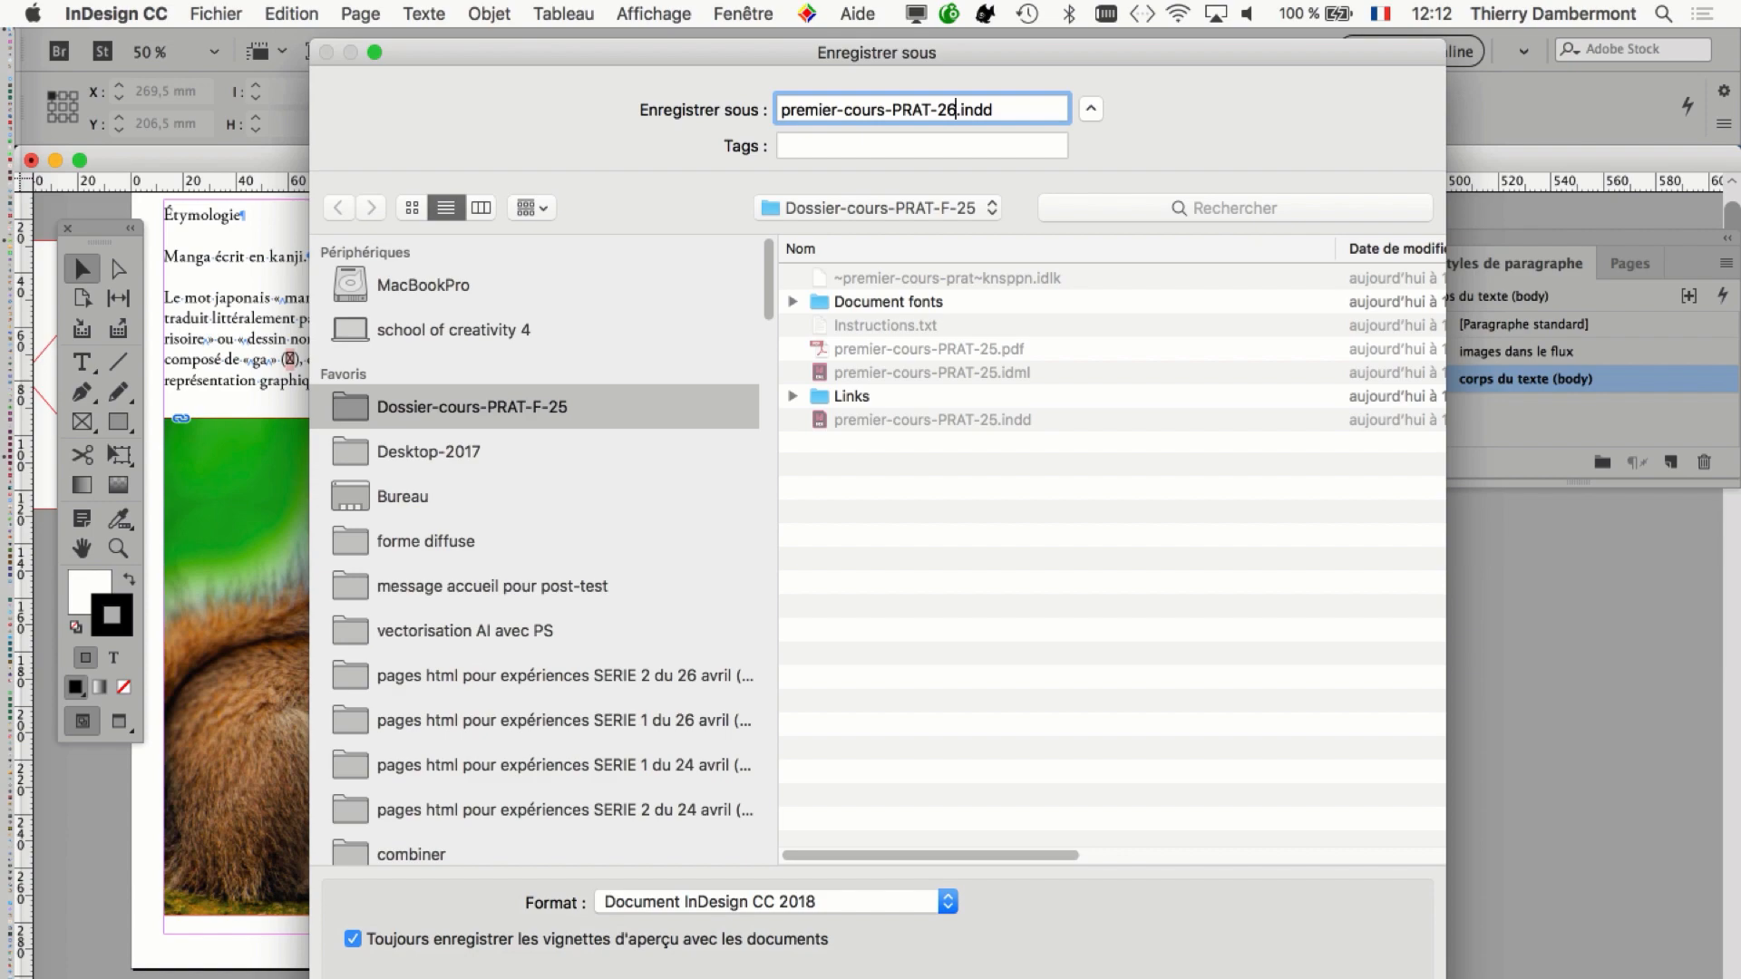
{"action": "key", "text": "Return"}
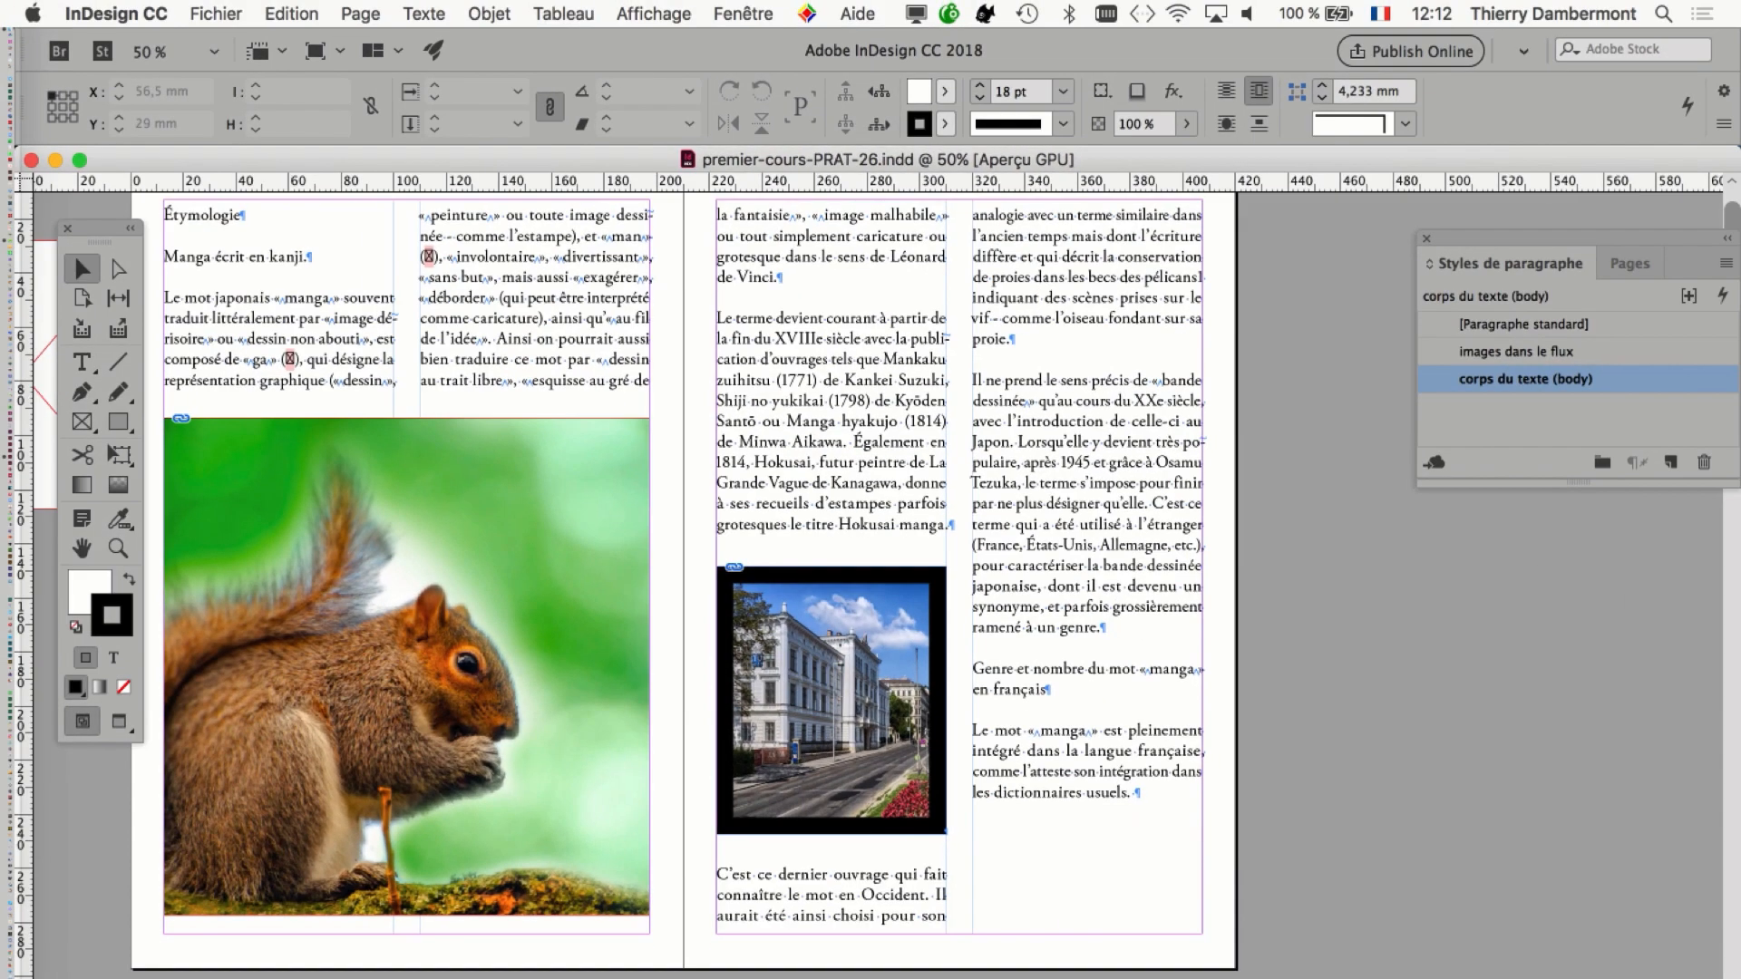
{"action": "left_click", "coordinate": [216, 12]}
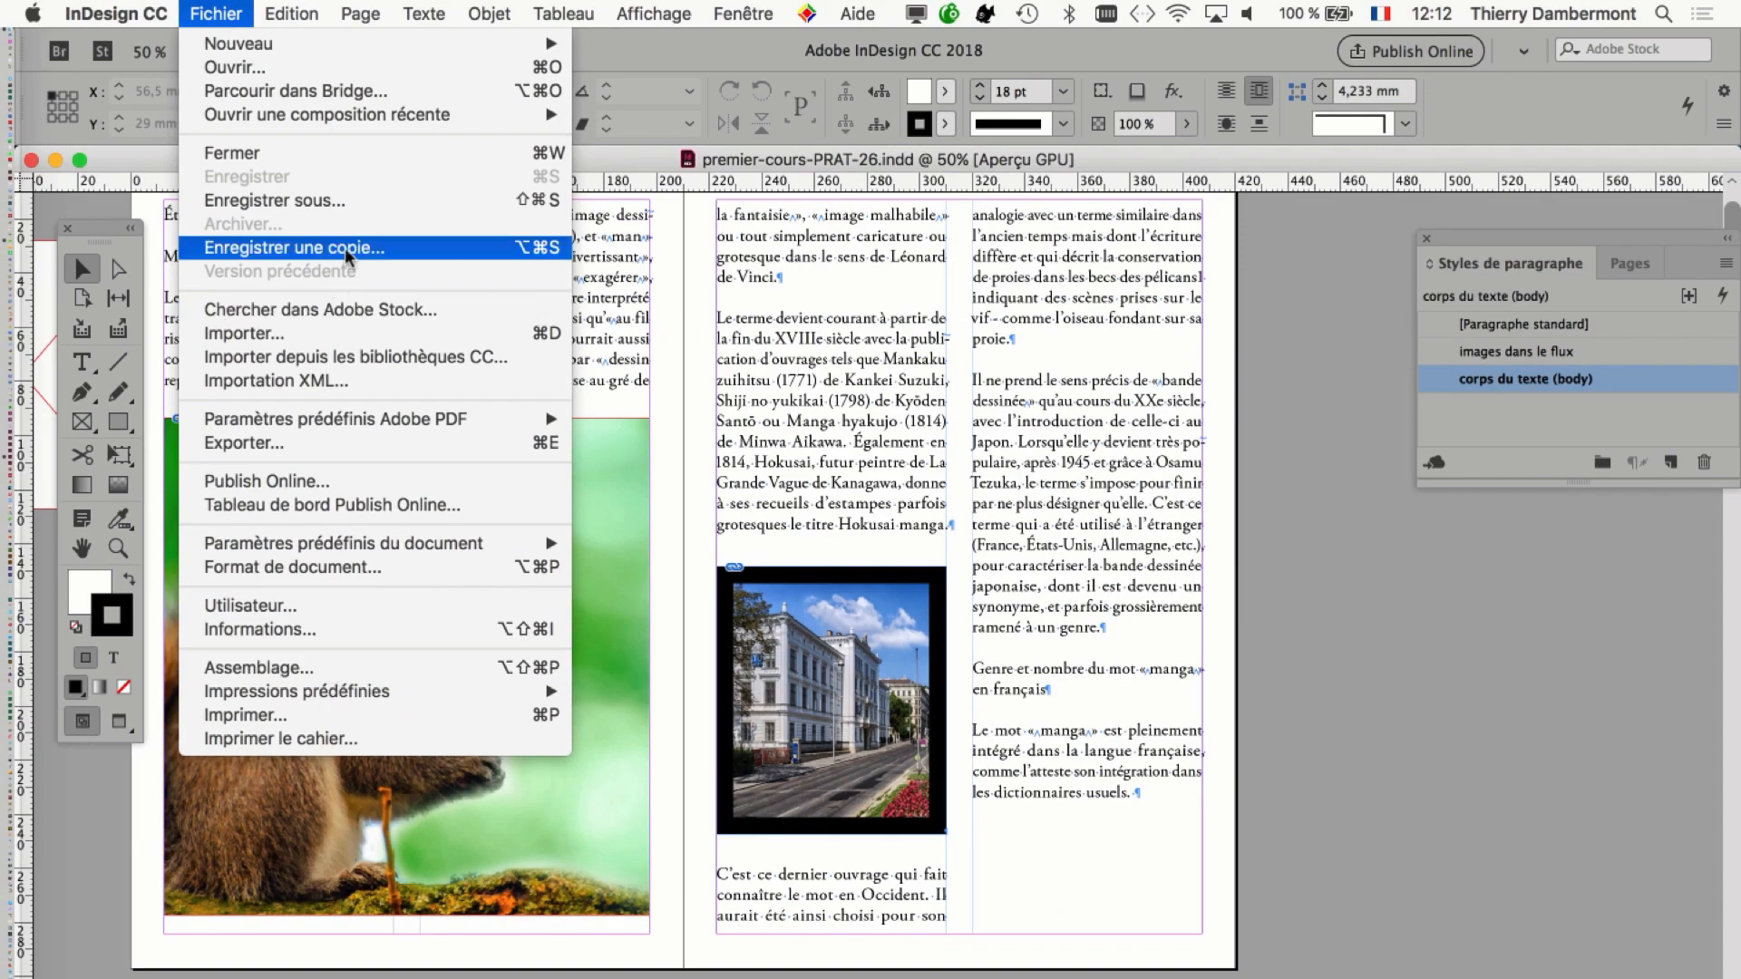
{"action": "left_click", "coordinate": [299, 201]}
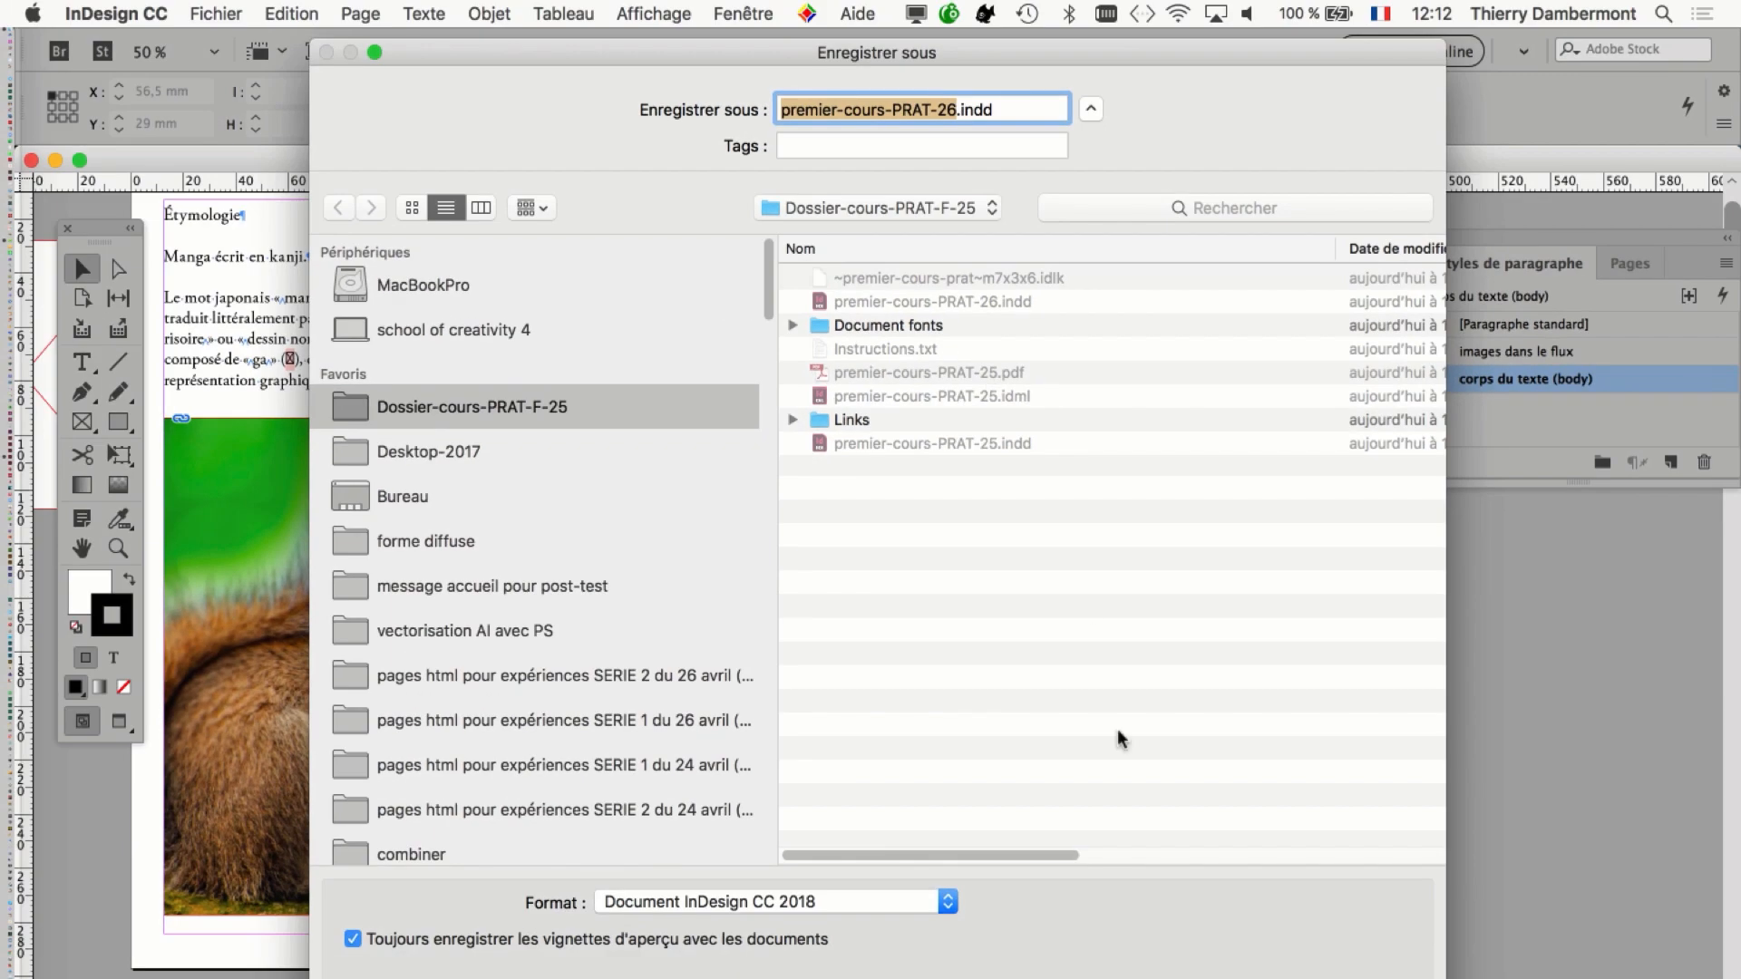
{"action": "key", "text": "Return"}
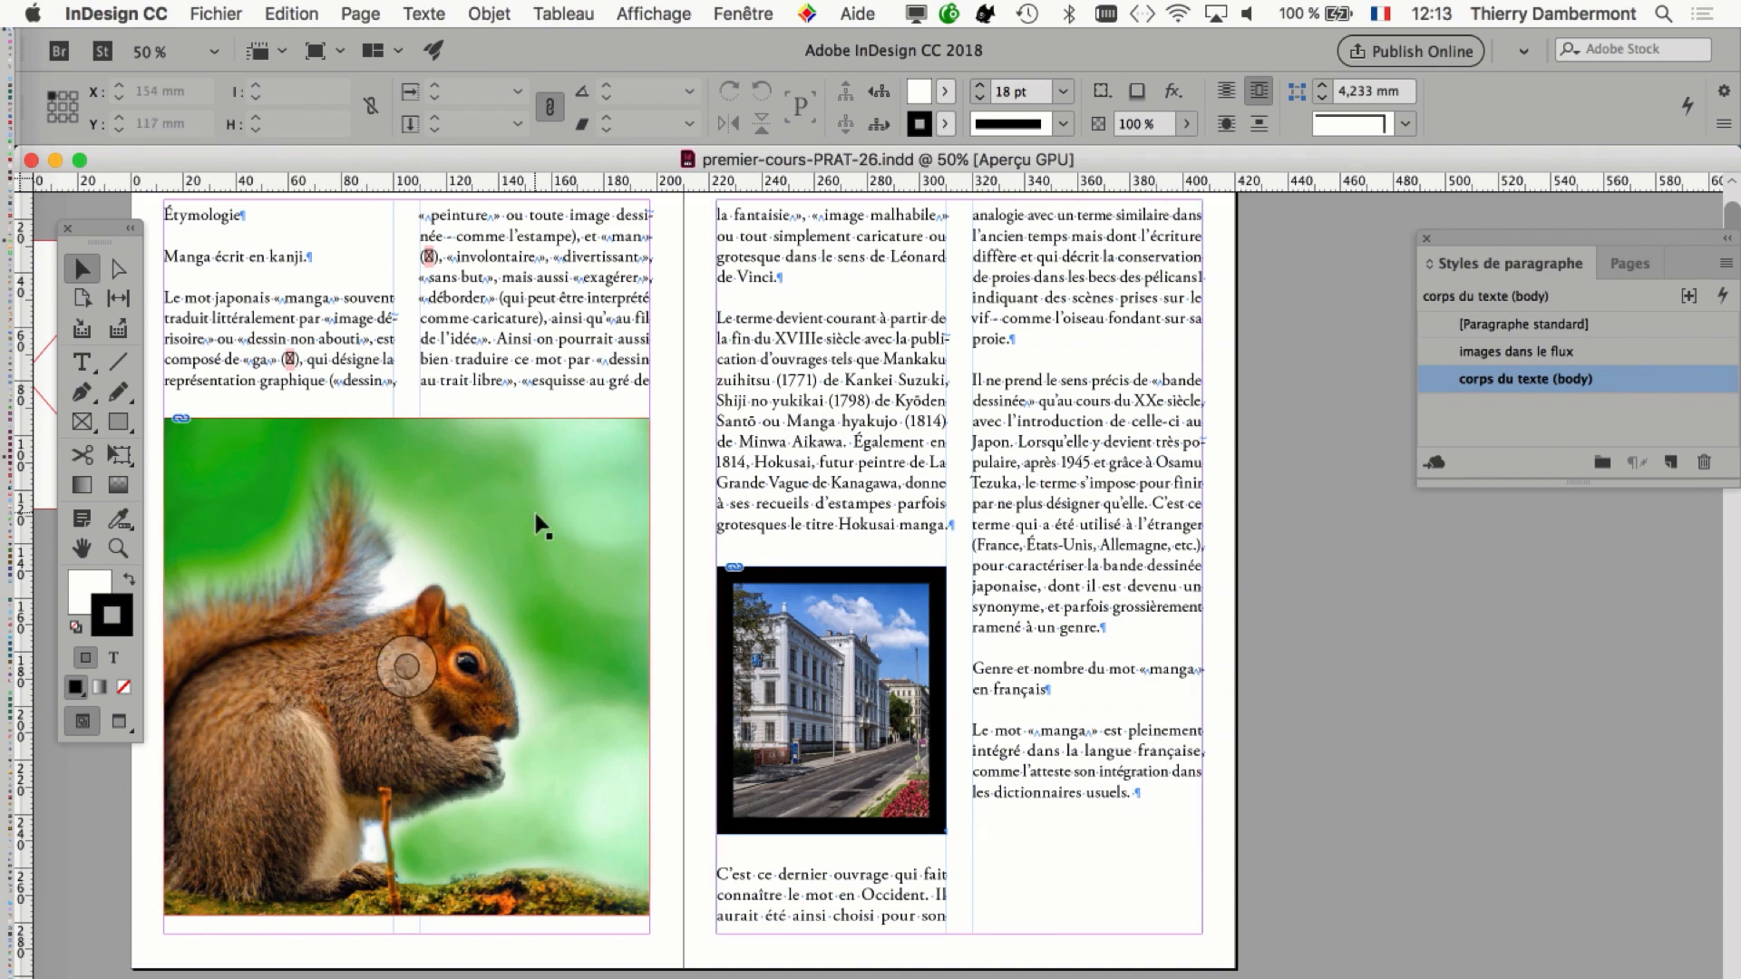
Place the text cursor at the end of the "Étymologie" heading on the first spread with the Type tool.
{"action": "scroll", "coordinate": [537, 516], "scroll_direction": "up", "scroll_amount": 3}
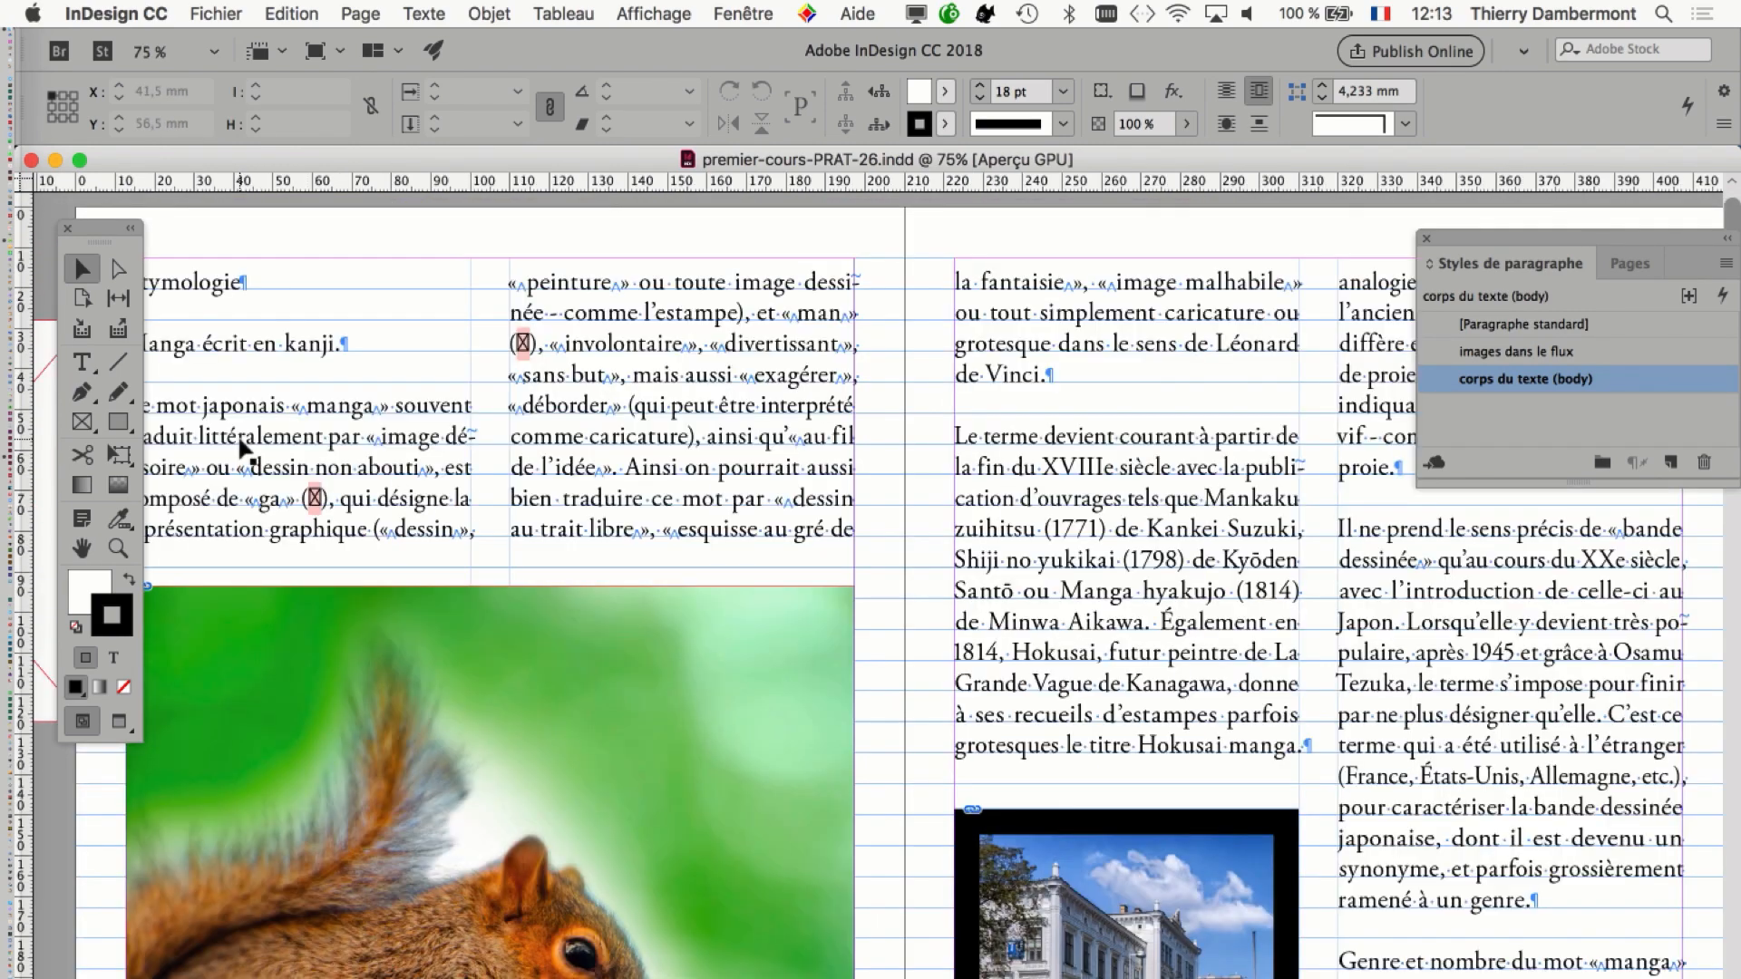
{"action": "scroll", "coordinate": [240, 444], "scroll_direction": "up", "scroll_amount": 1}
{"action": "left_click", "coordinate": [82, 548]}
{"action": "left_click_drag", "start_coordinate": [439, 504], "coordinate": [869, 630]}
{"action": "left_click", "coordinate": [83, 361]}
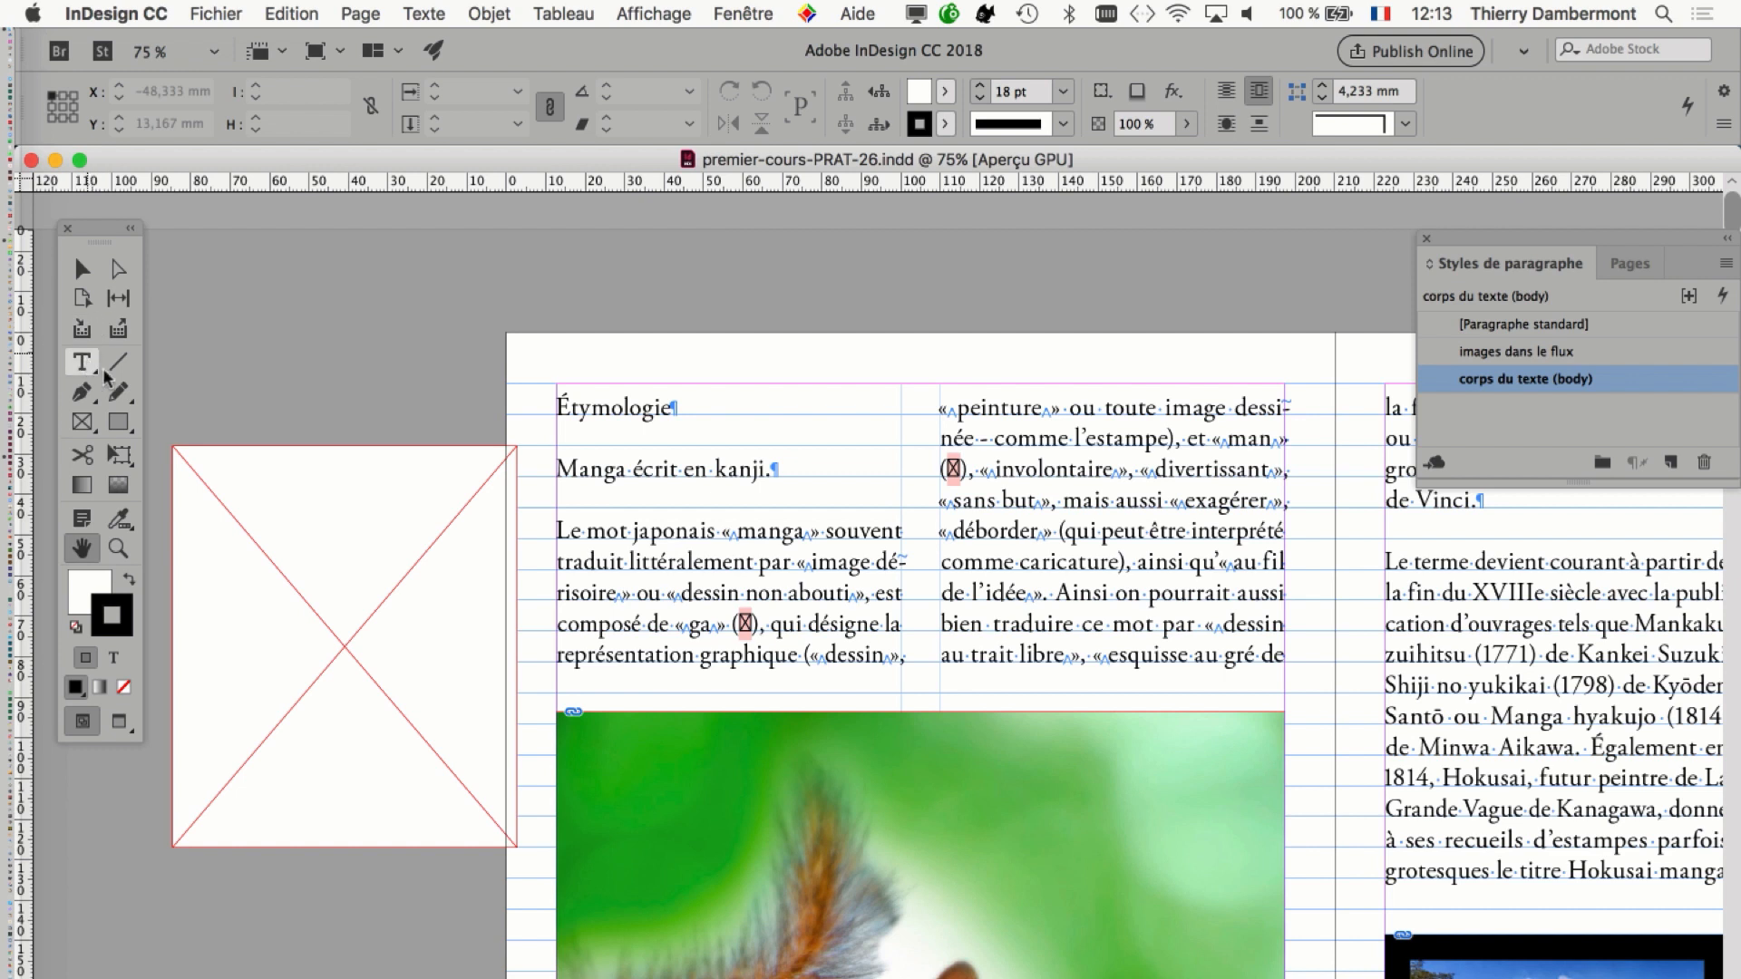
{"action": "left_click", "coordinate": [676, 408]}
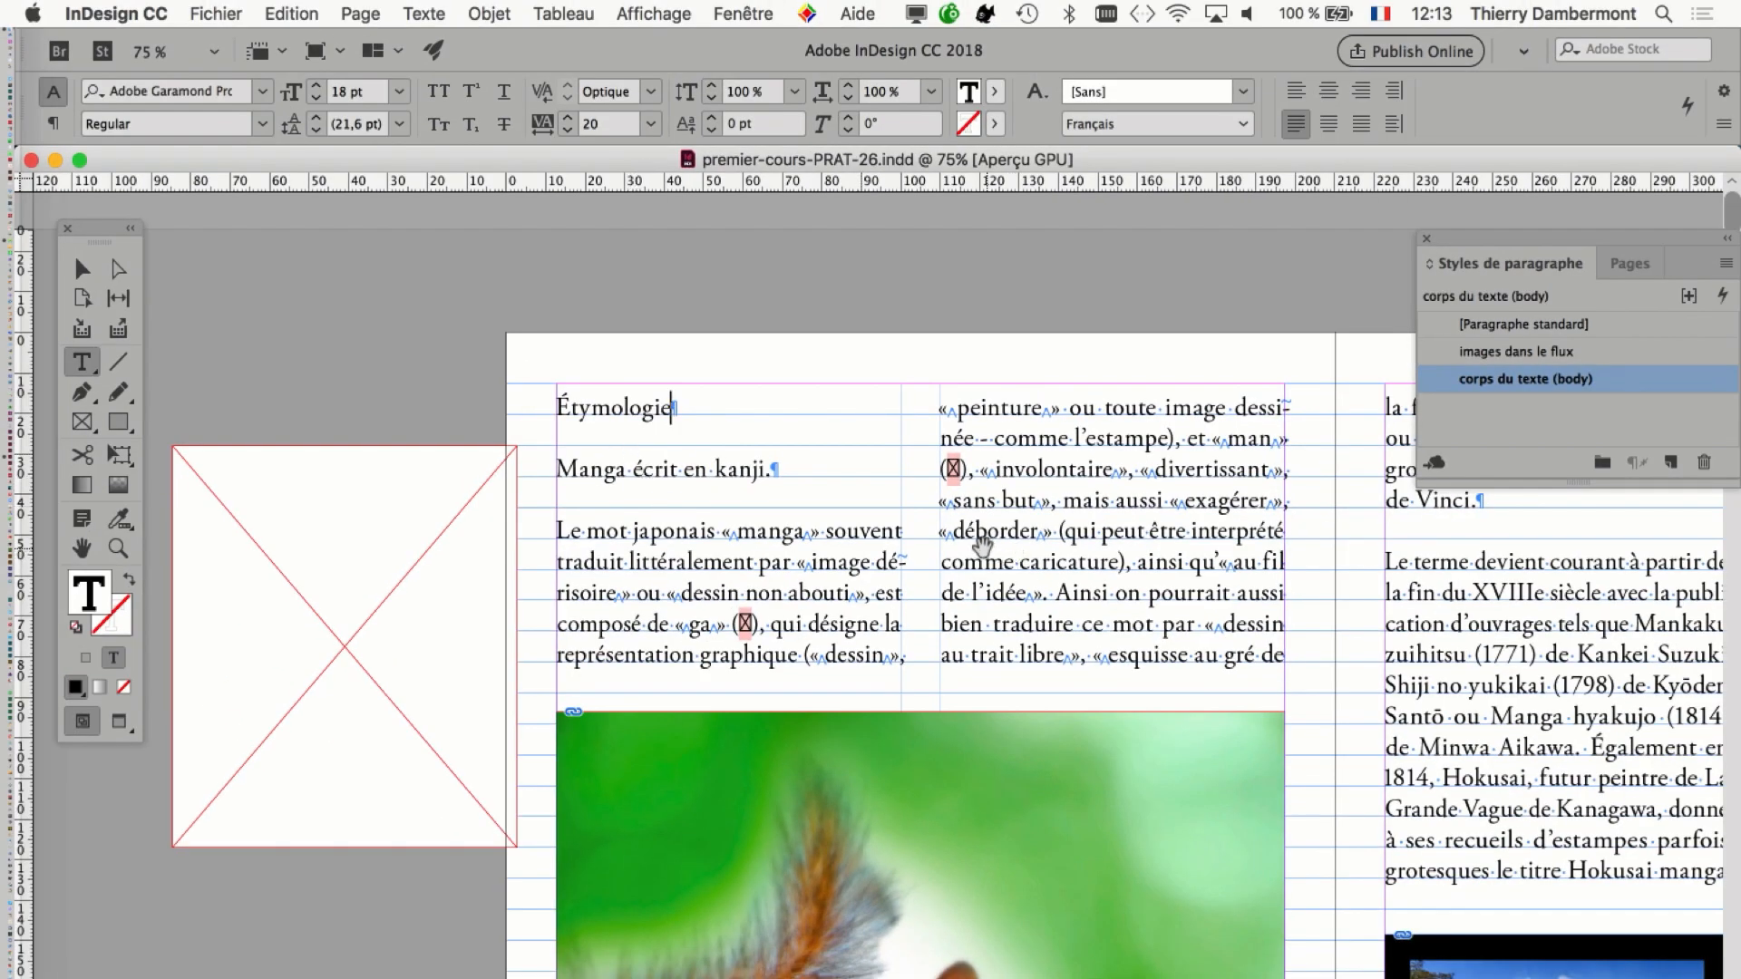
Copy the passage from "Le terme devient courant" through "de Minwa Aikawa." in the first column of the facing page.
{"action": "left_click_drag", "start_coordinate": [740, 544], "coordinate": [601, 454]}
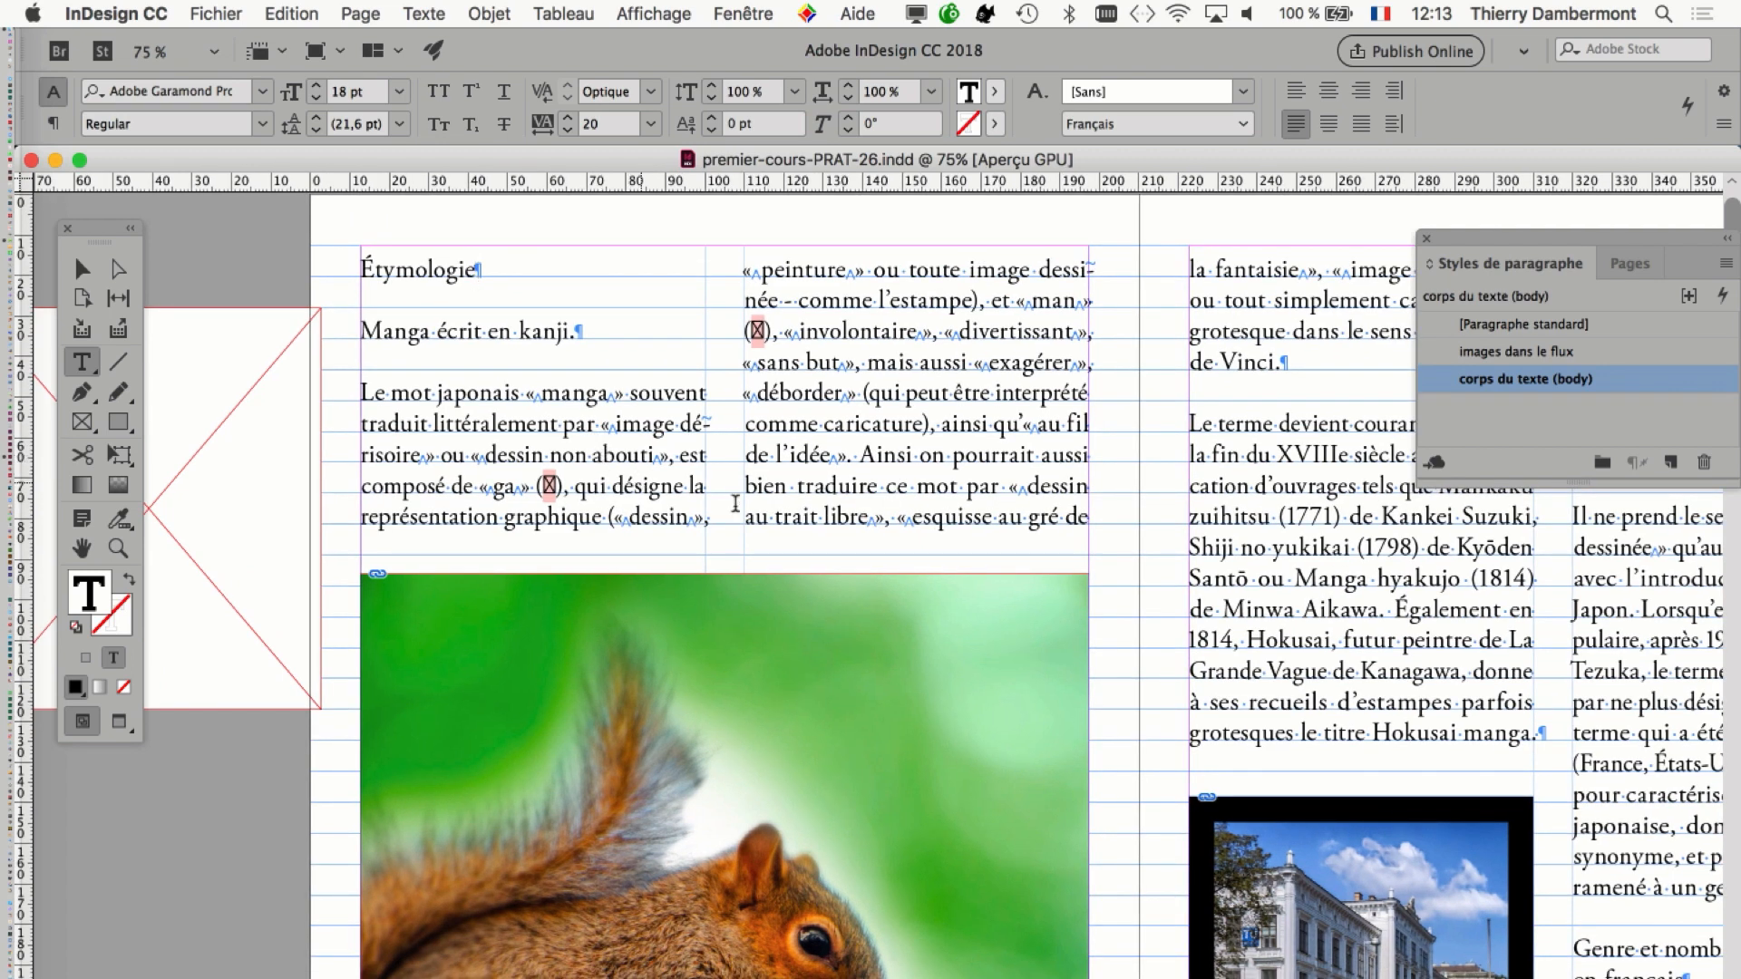
{"action": "scroll", "coordinate": [736, 504], "scroll_direction": "right", "scroll_amount": 10}
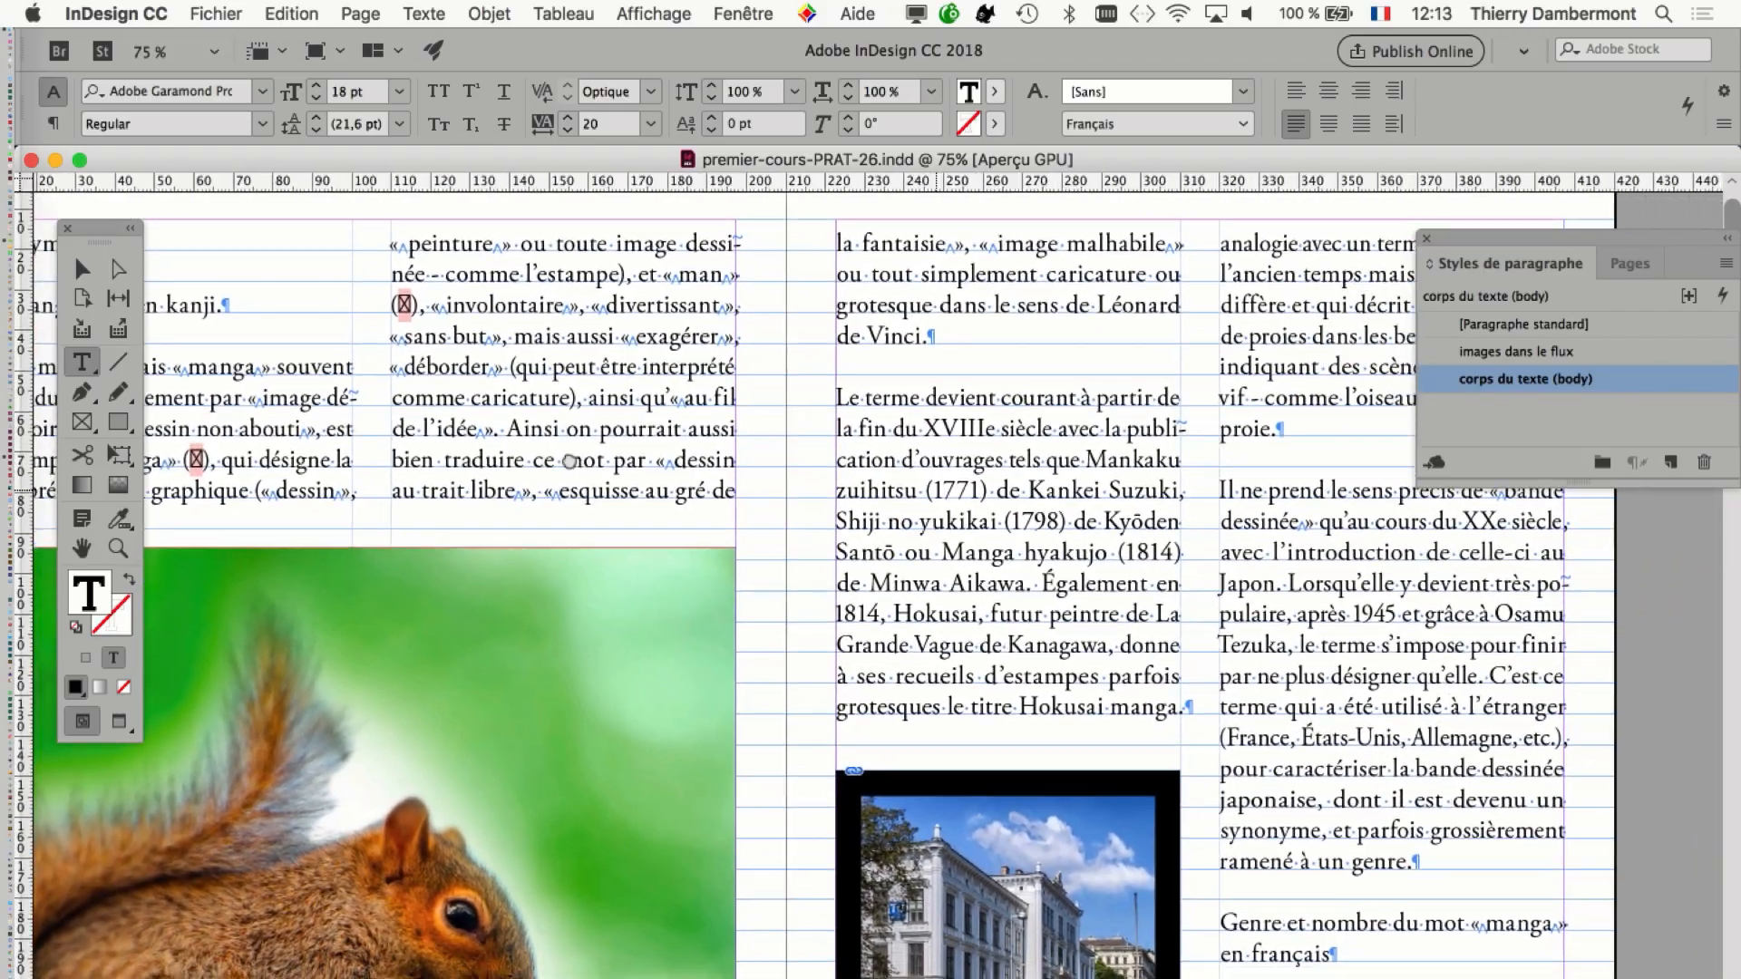
{"action": "scroll", "coordinate": [568, 462], "scroll_direction": "right", "scroll_amount": 5}
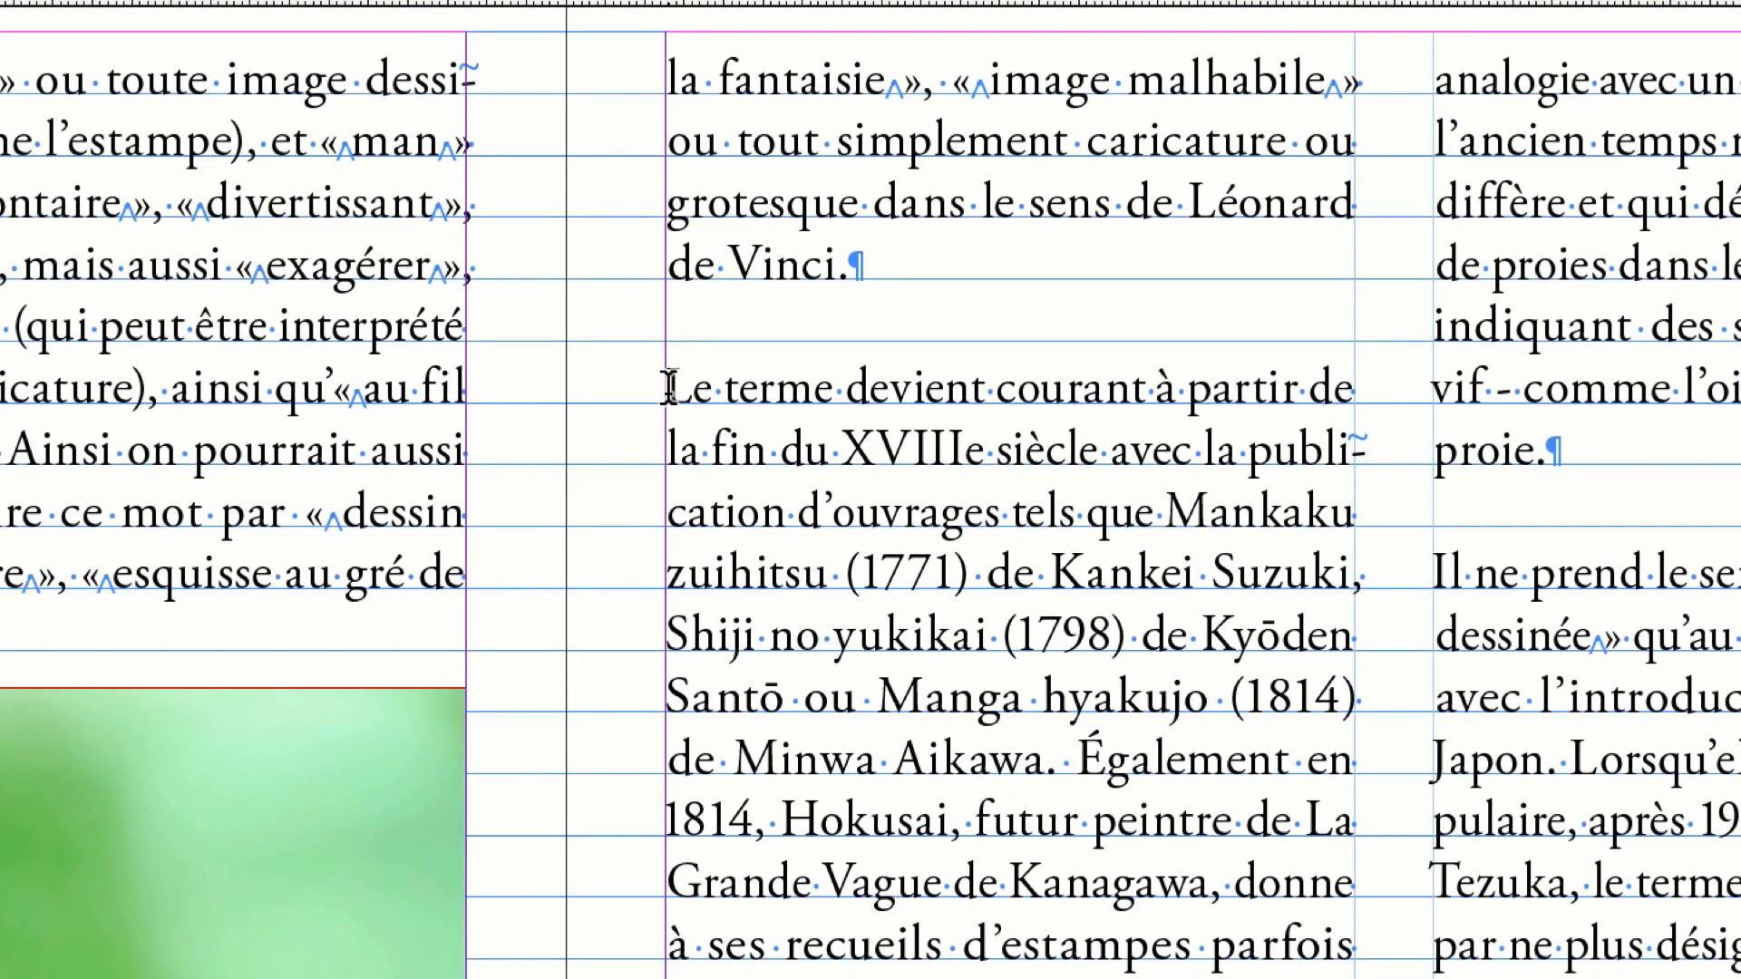
{"action": "left_click_drag", "start_coordinate": [668, 388], "coordinate": [820, 449]}
{"action": "left_click_drag", "start_coordinate": [716, 408], "coordinate": [837, 474]}
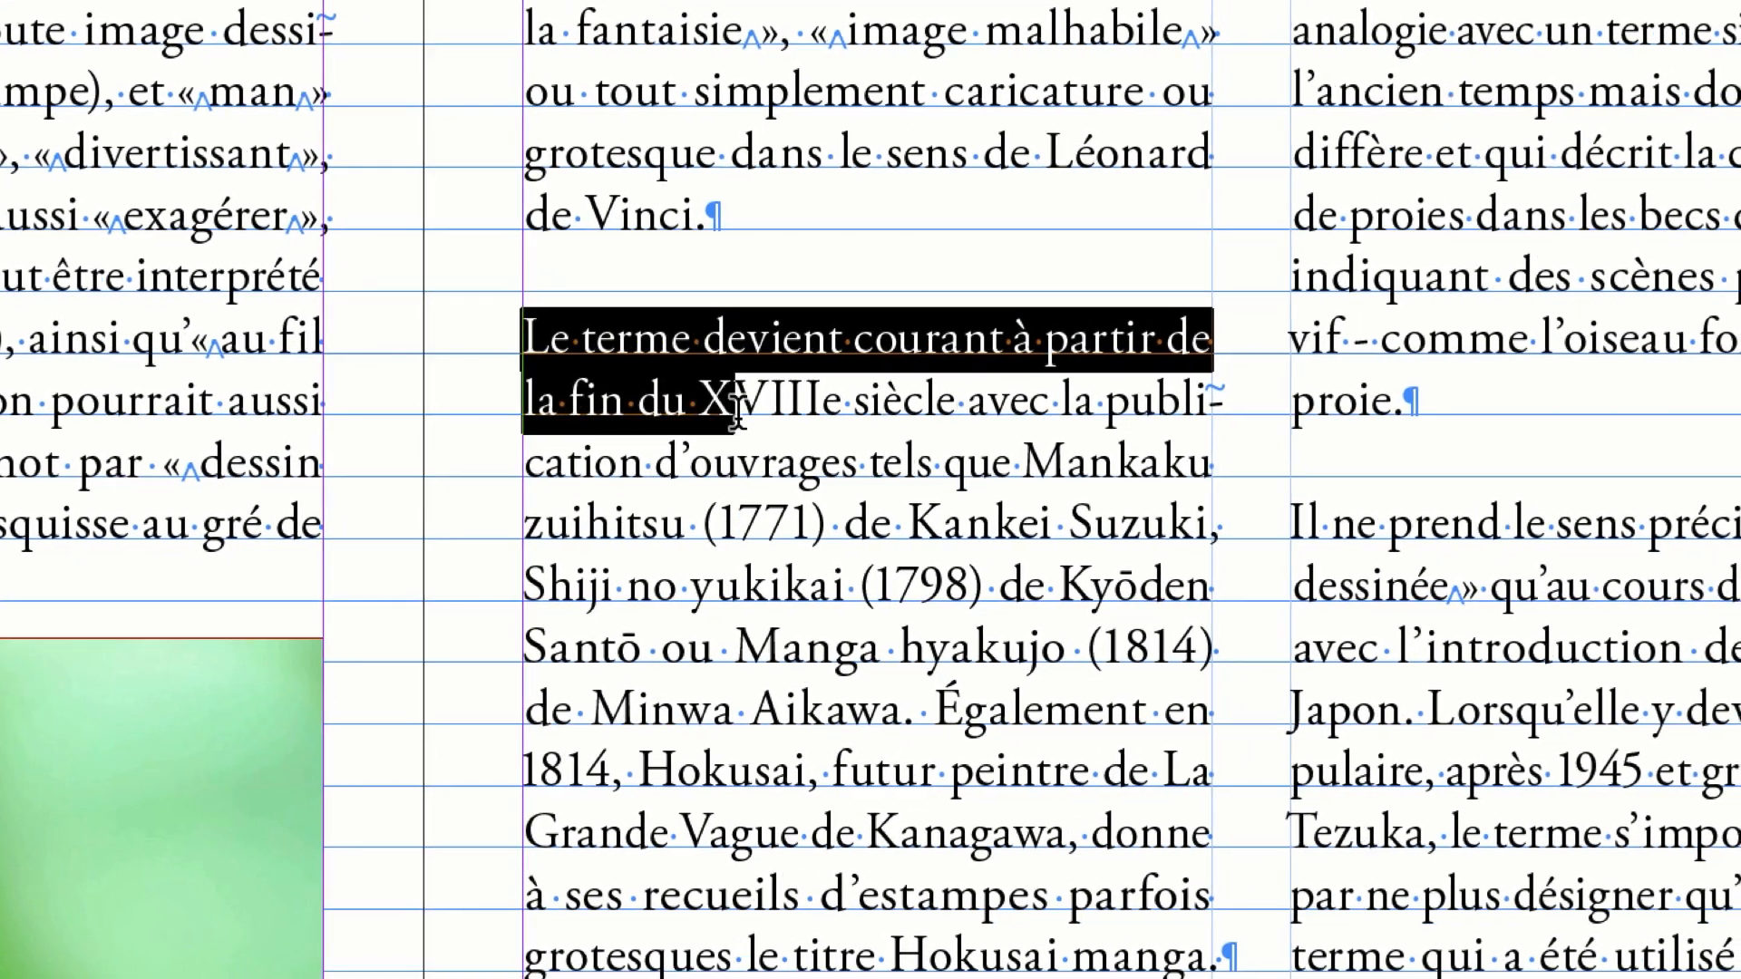
{"action": "left_click_drag", "start_coordinate": [760, 427], "coordinate": [851, 537]}
{"action": "left_click_drag", "start_coordinate": [787, 463], "coordinate": [815, 567]}
{"action": "key", "text": "ctrl+c"}
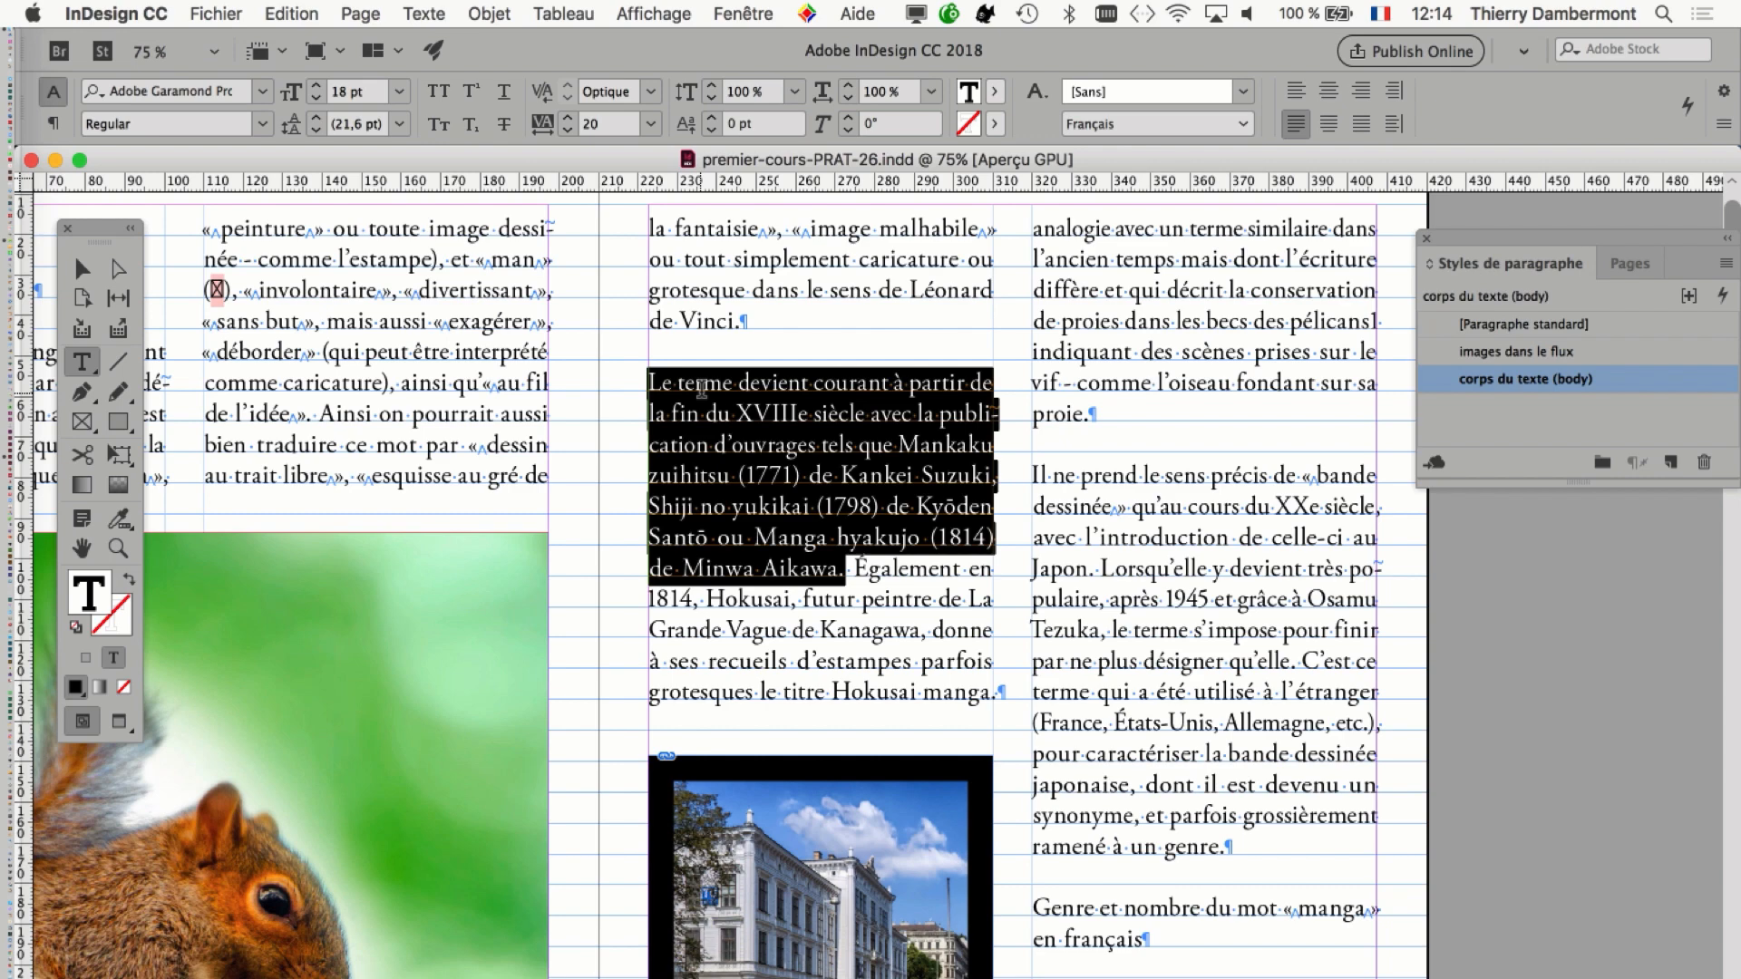
Replace the word "Étymologie" at the start of the story with the copied passage, keeping its paragraph mark.
{"action": "left_click_drag", "start_coordinate": [766, 345], "coordinate": [1345, 531]}
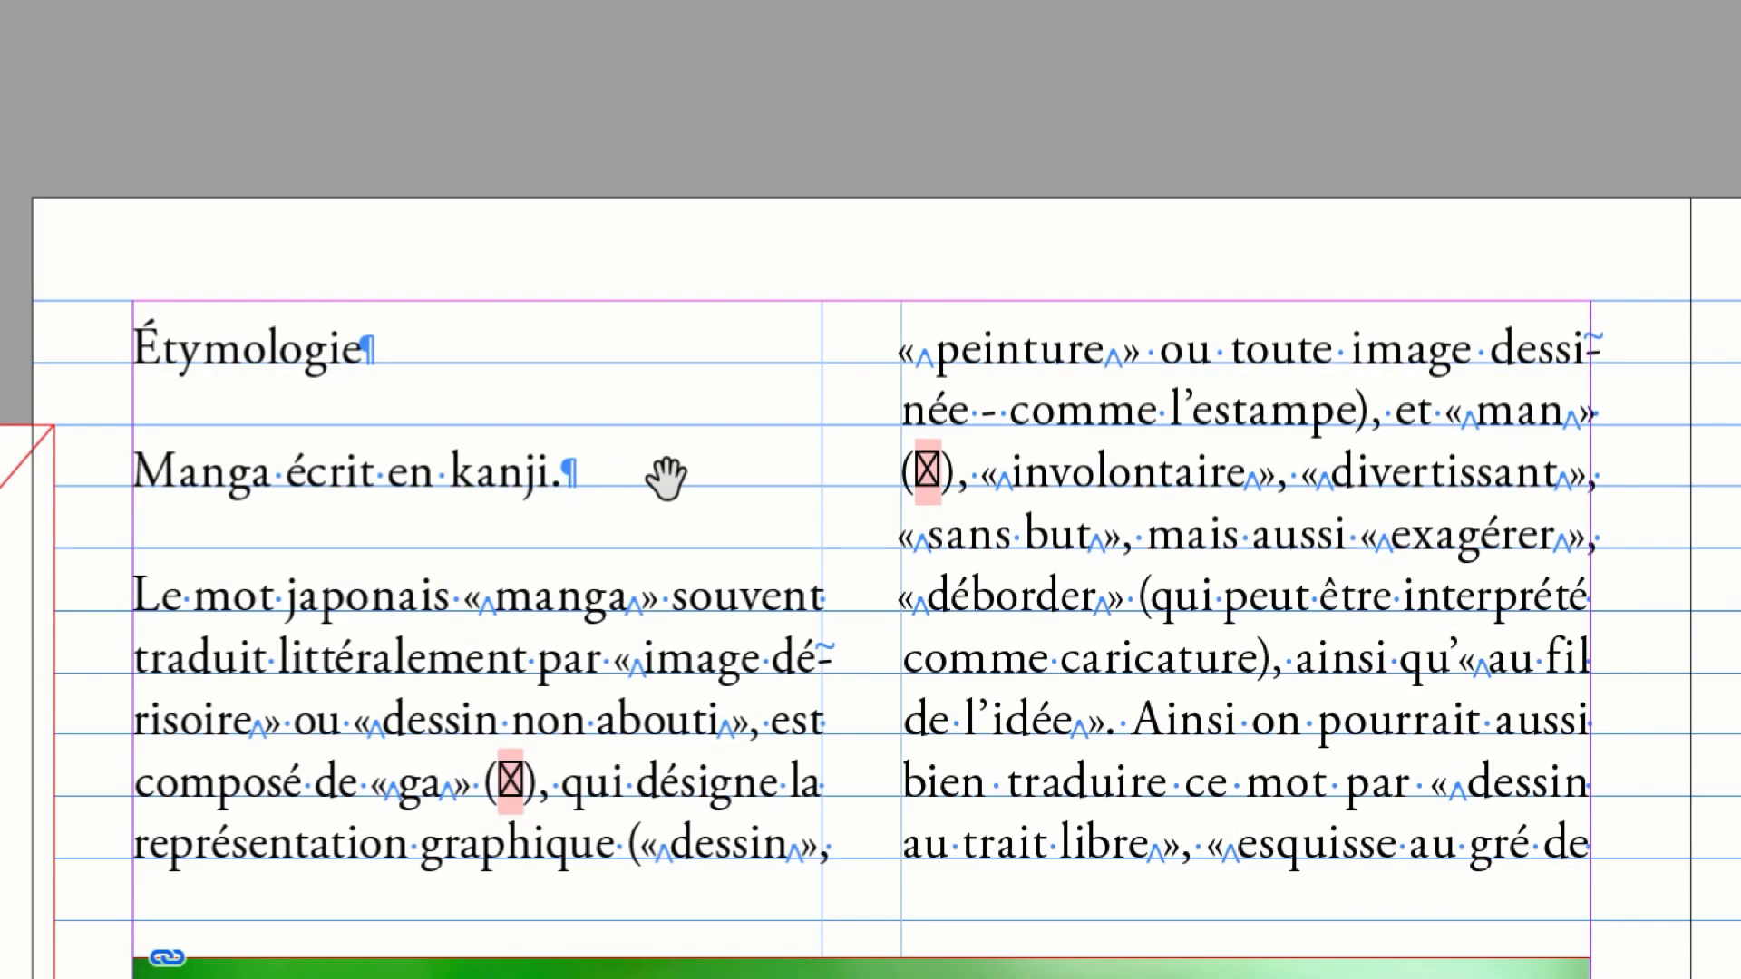
{"action": "left_click_drag", "start_coordinate": [668, 478], "coordinate": [1487, 611]}
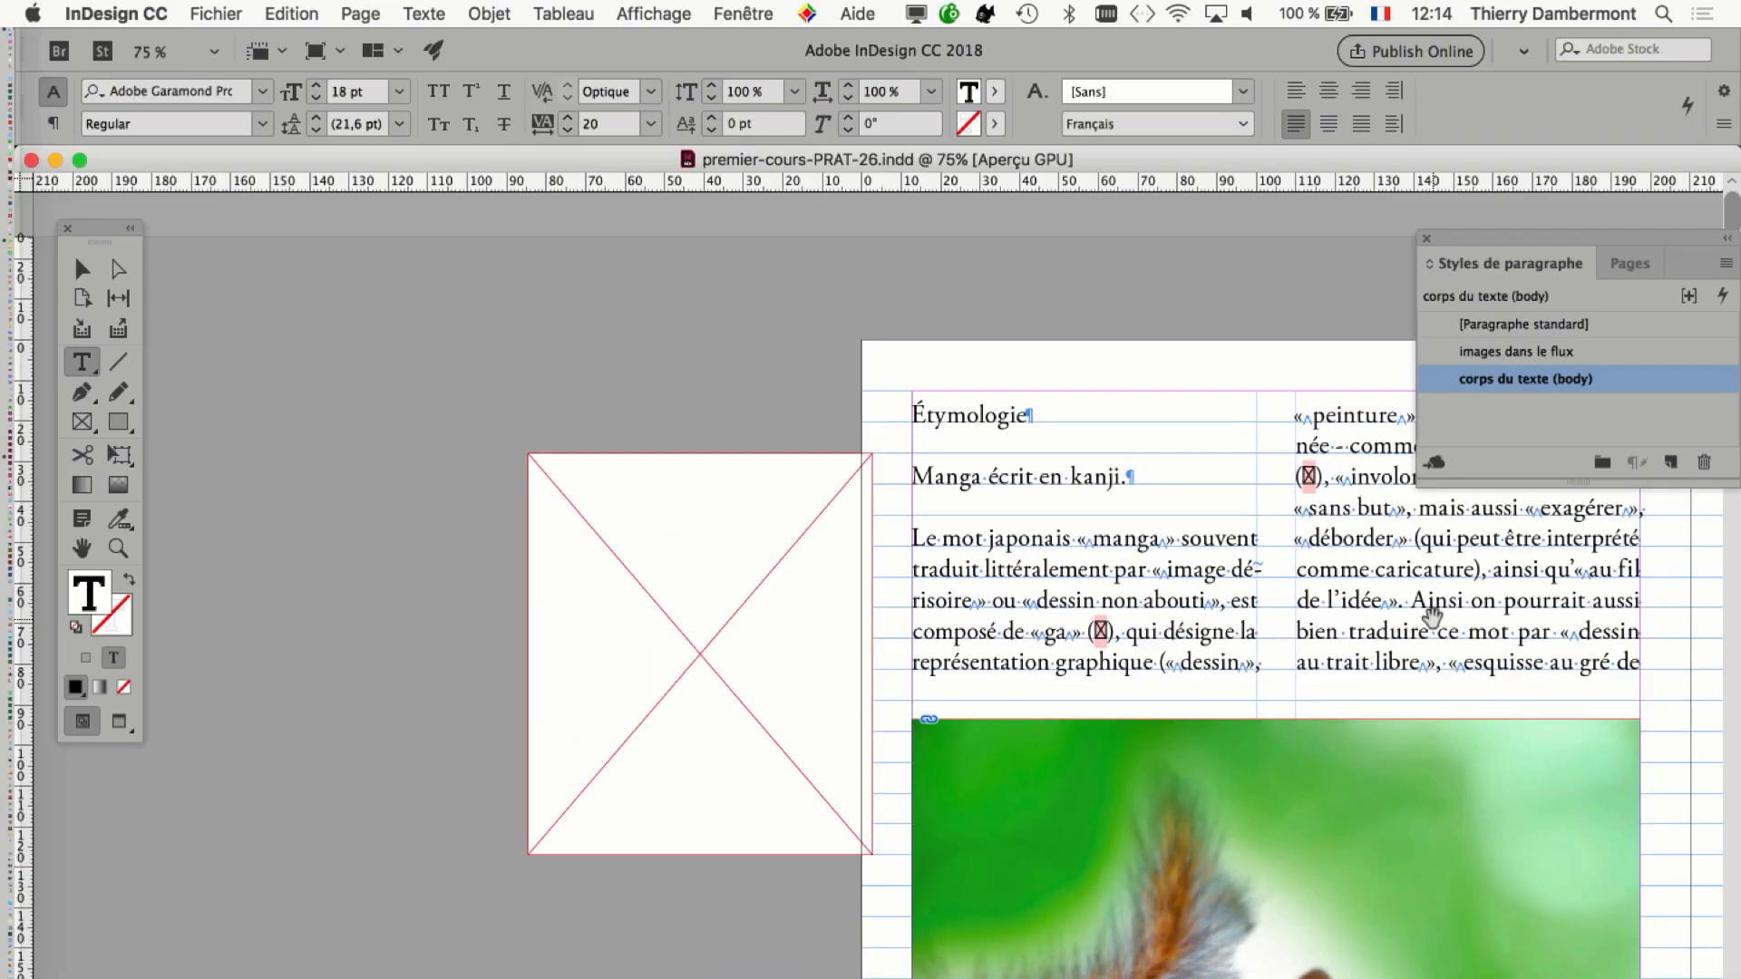
{"action": "left_click_drag", "start_coordinate": [1230, 614], "coordinate": [732, 601]}
{"action": "left_click_drag", "start_coordinate": [871, 461], "coordinate": [764, 861]}
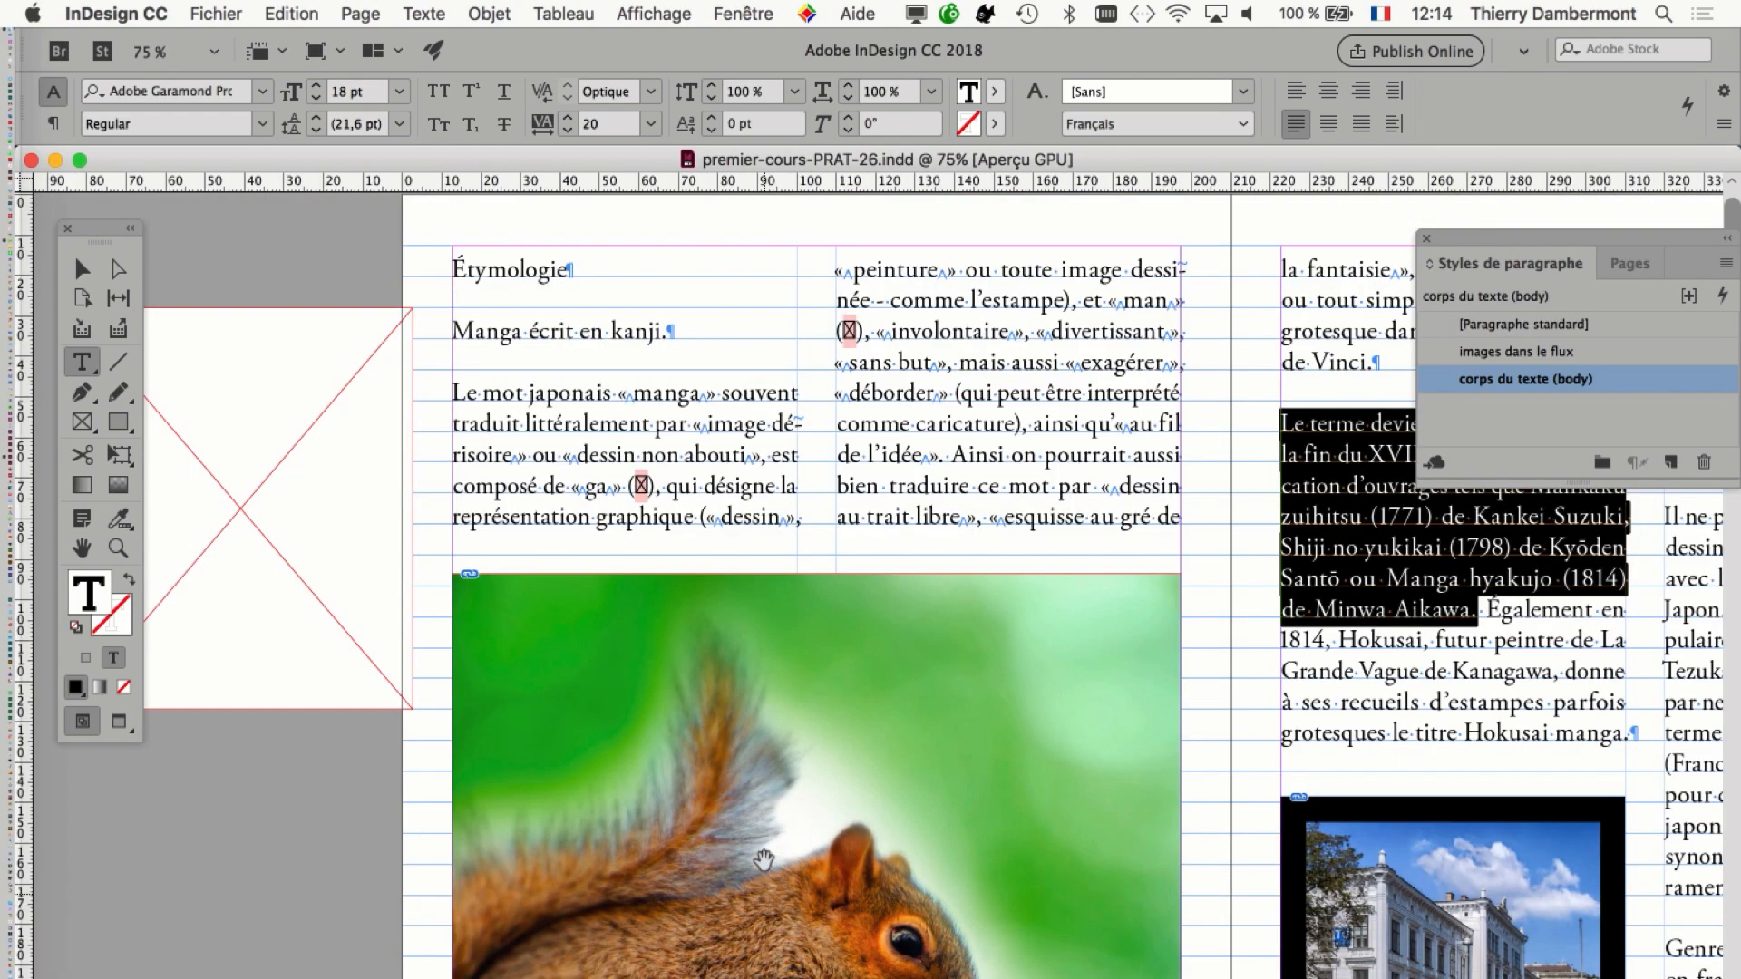
{"action": "left_click_drag", "start_coordinate": [832, 625], "coordinate": [730, 815]}
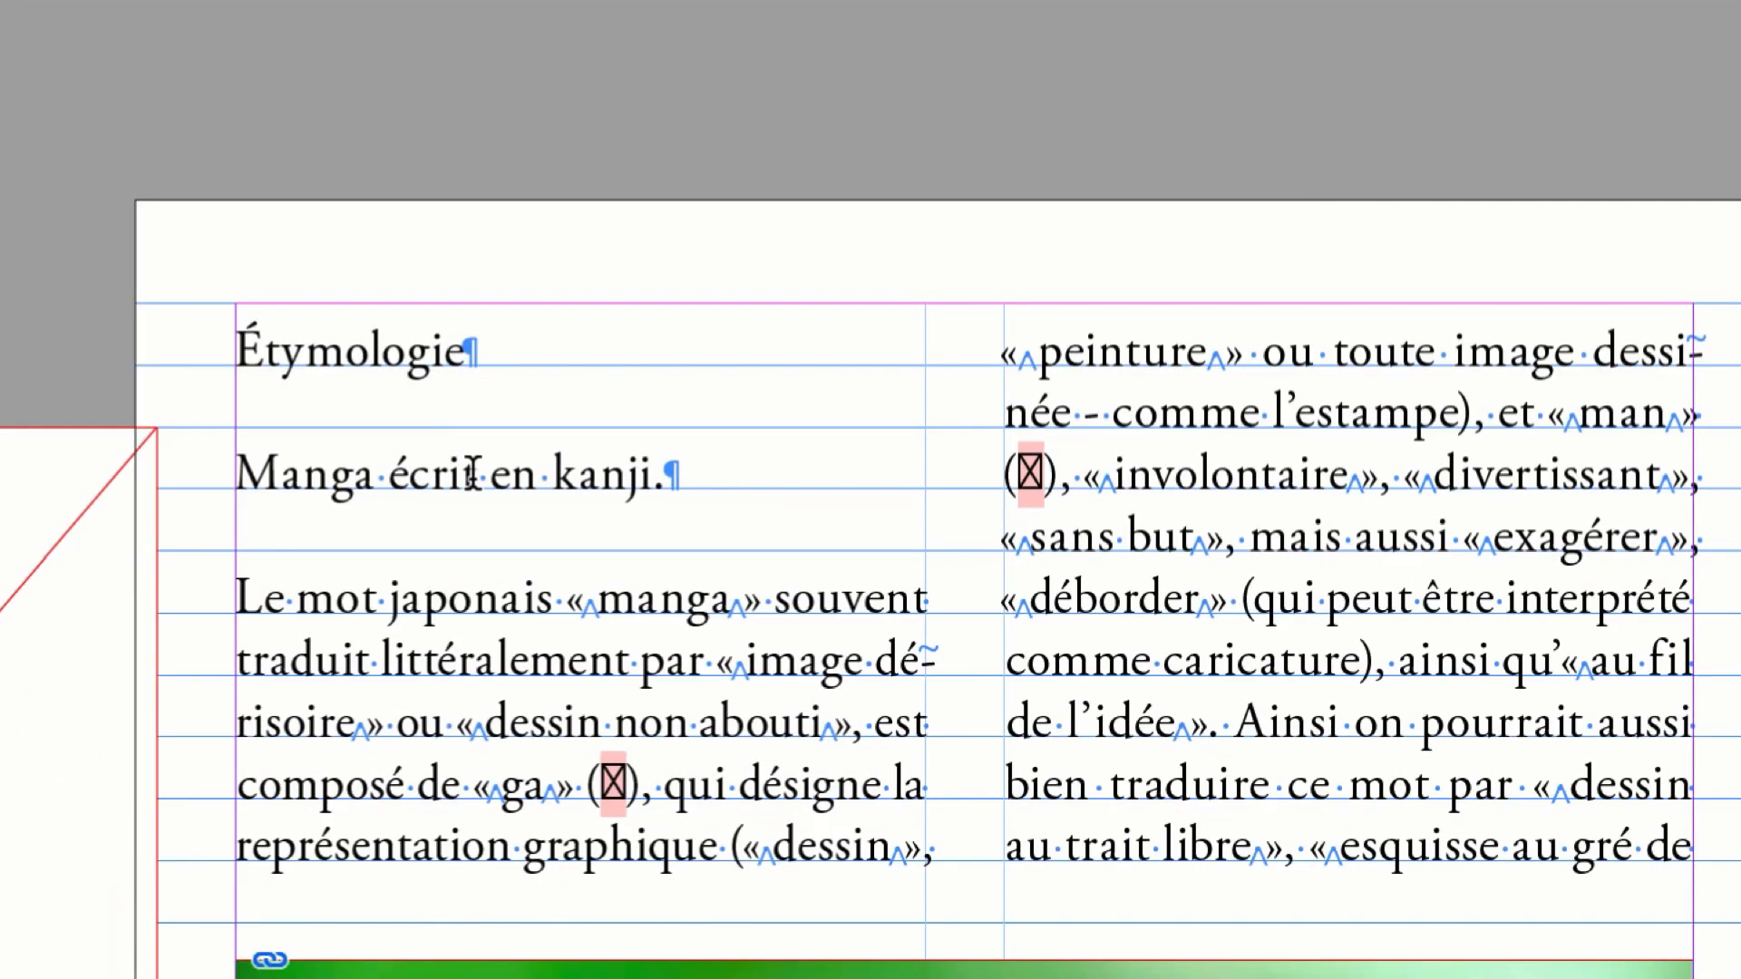
{"action": "left_click_drag", "start_coordinate": [240, 351], "coordinate": [383, 354]}
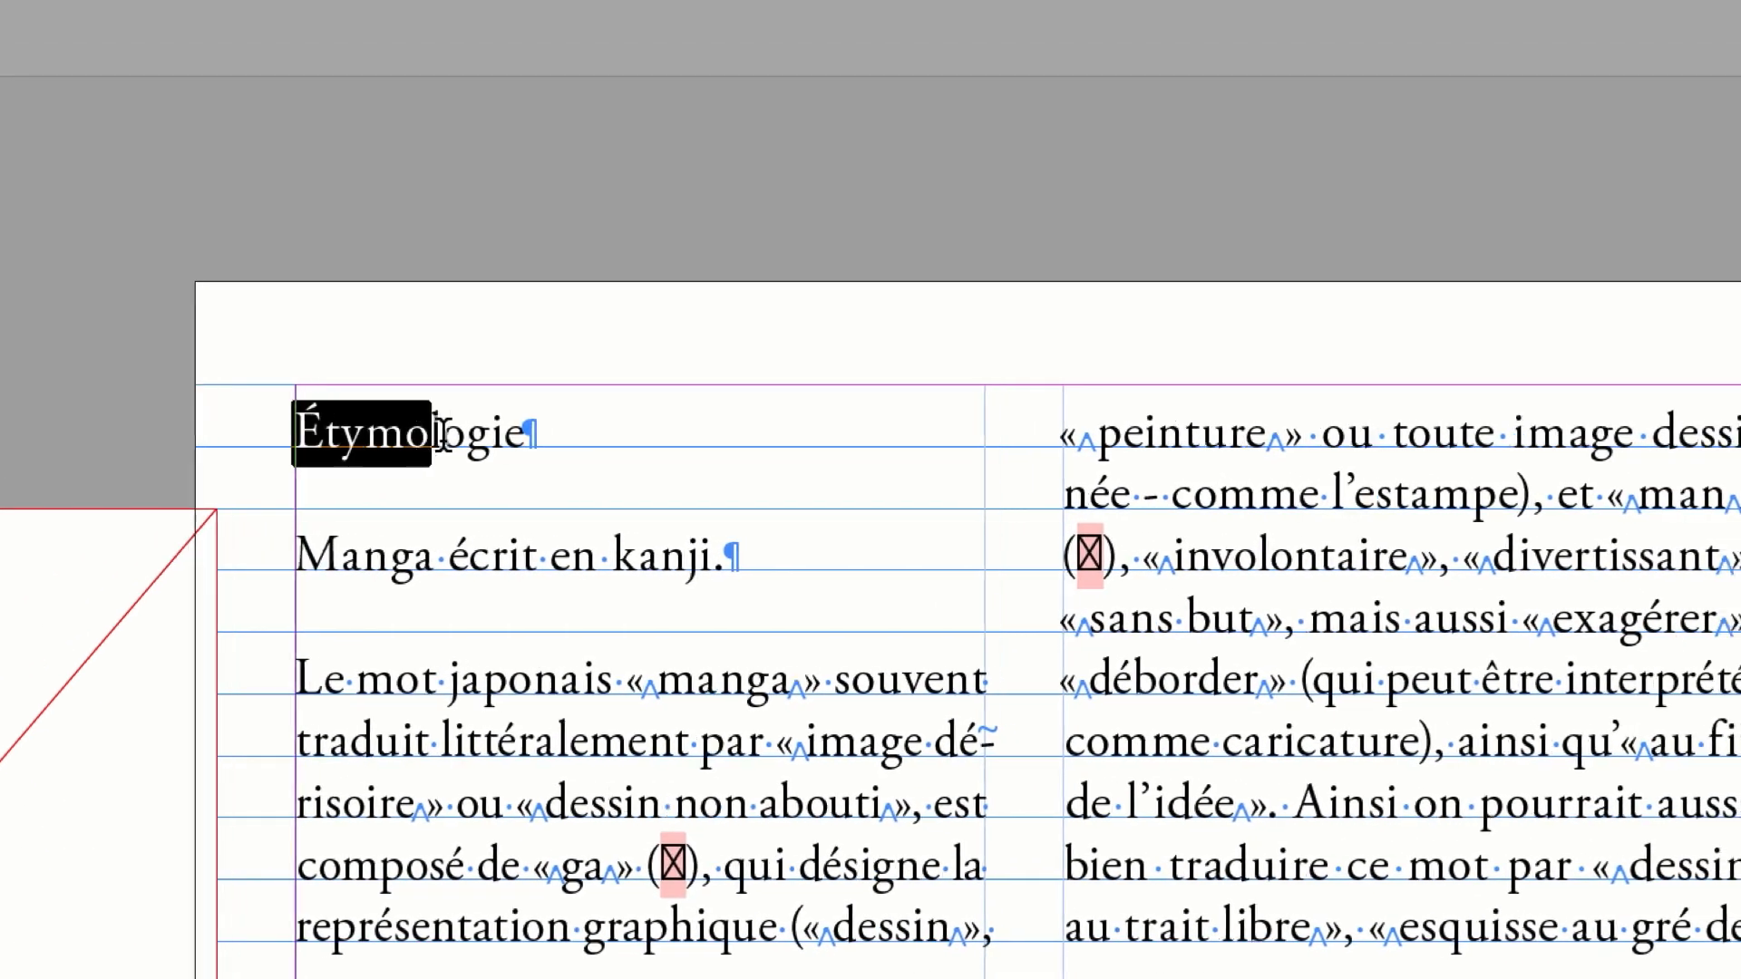
{"action": "left_click_drag", "start_coordinate": [442, 434], "coordinate": [580, 433]}
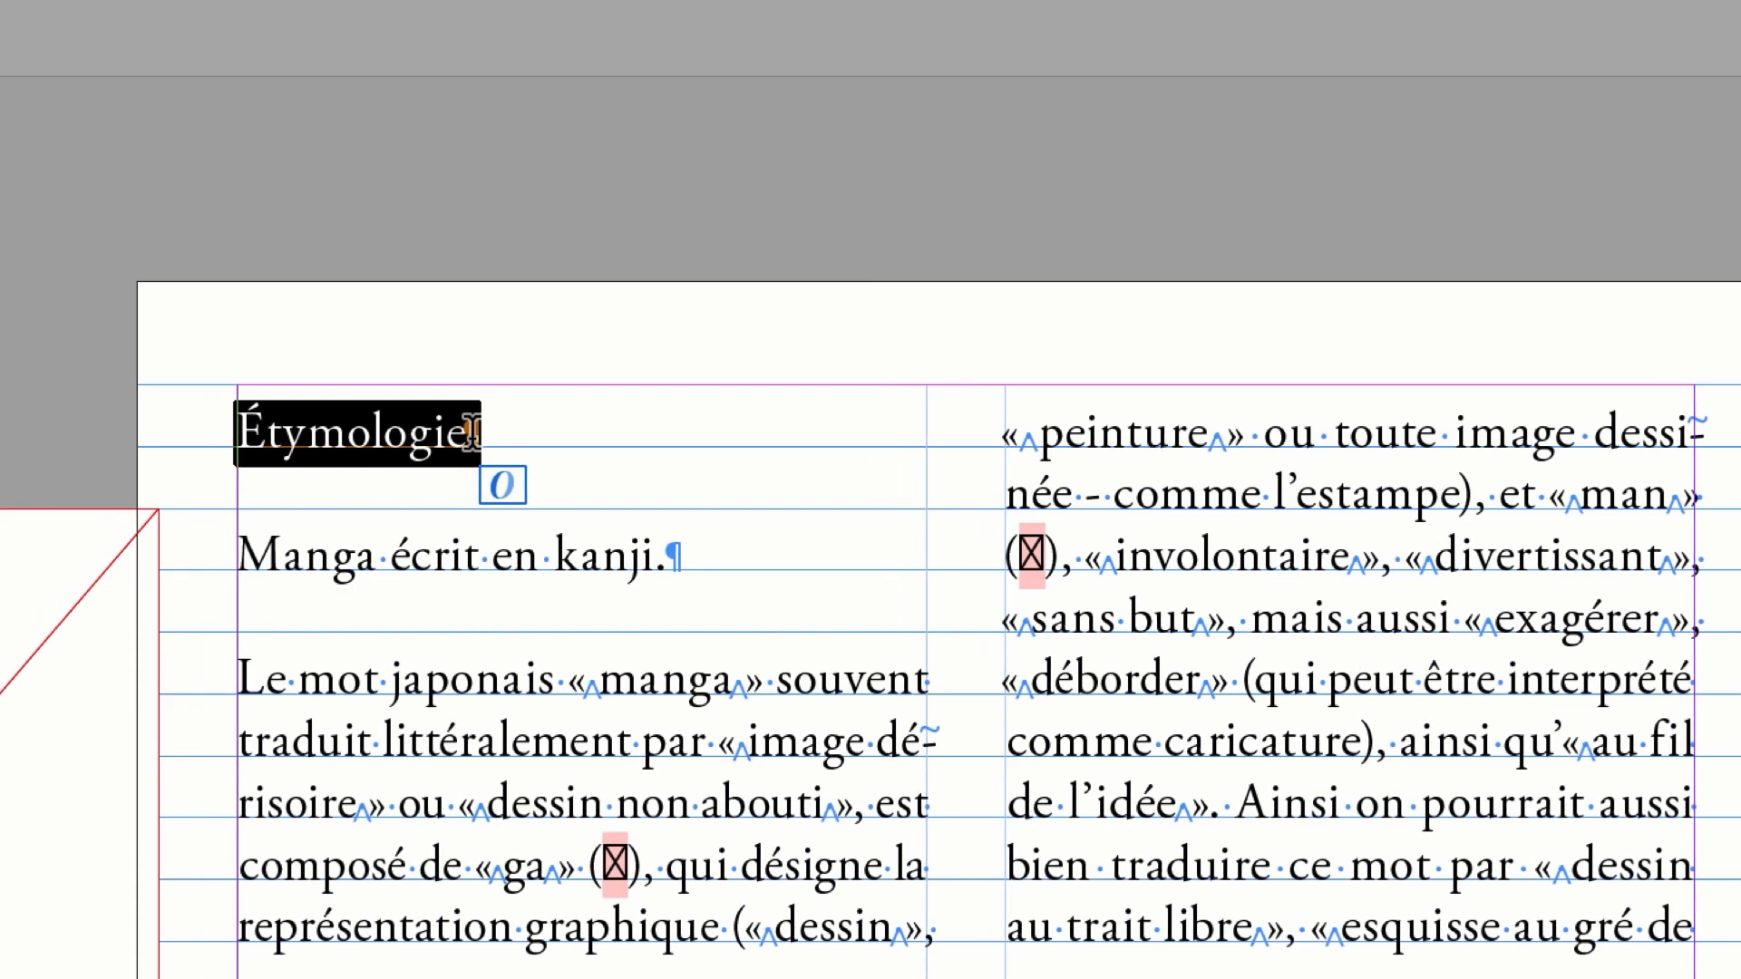
{"action": "left_click", "coordinate": [433, 431]}
{"action": "left_click_drag", "start_coordinate": [434, 430], "coordinate": [351, 435]}
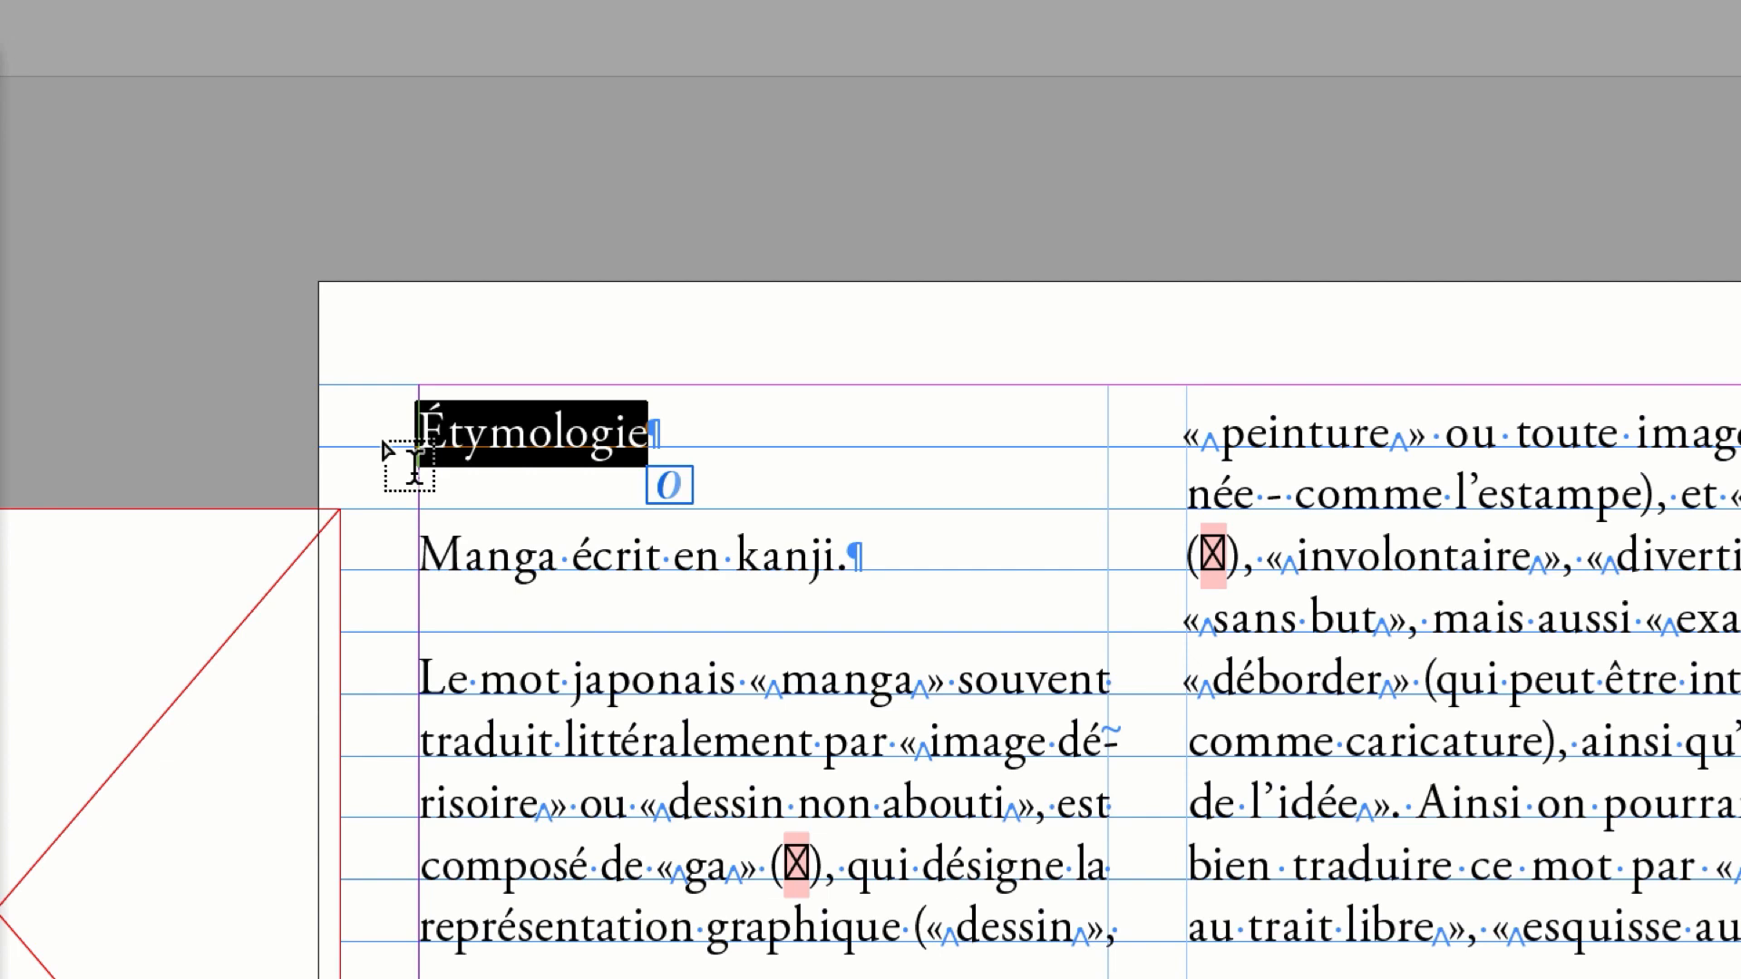
{"action": "key", "text": "ctrl+v"}
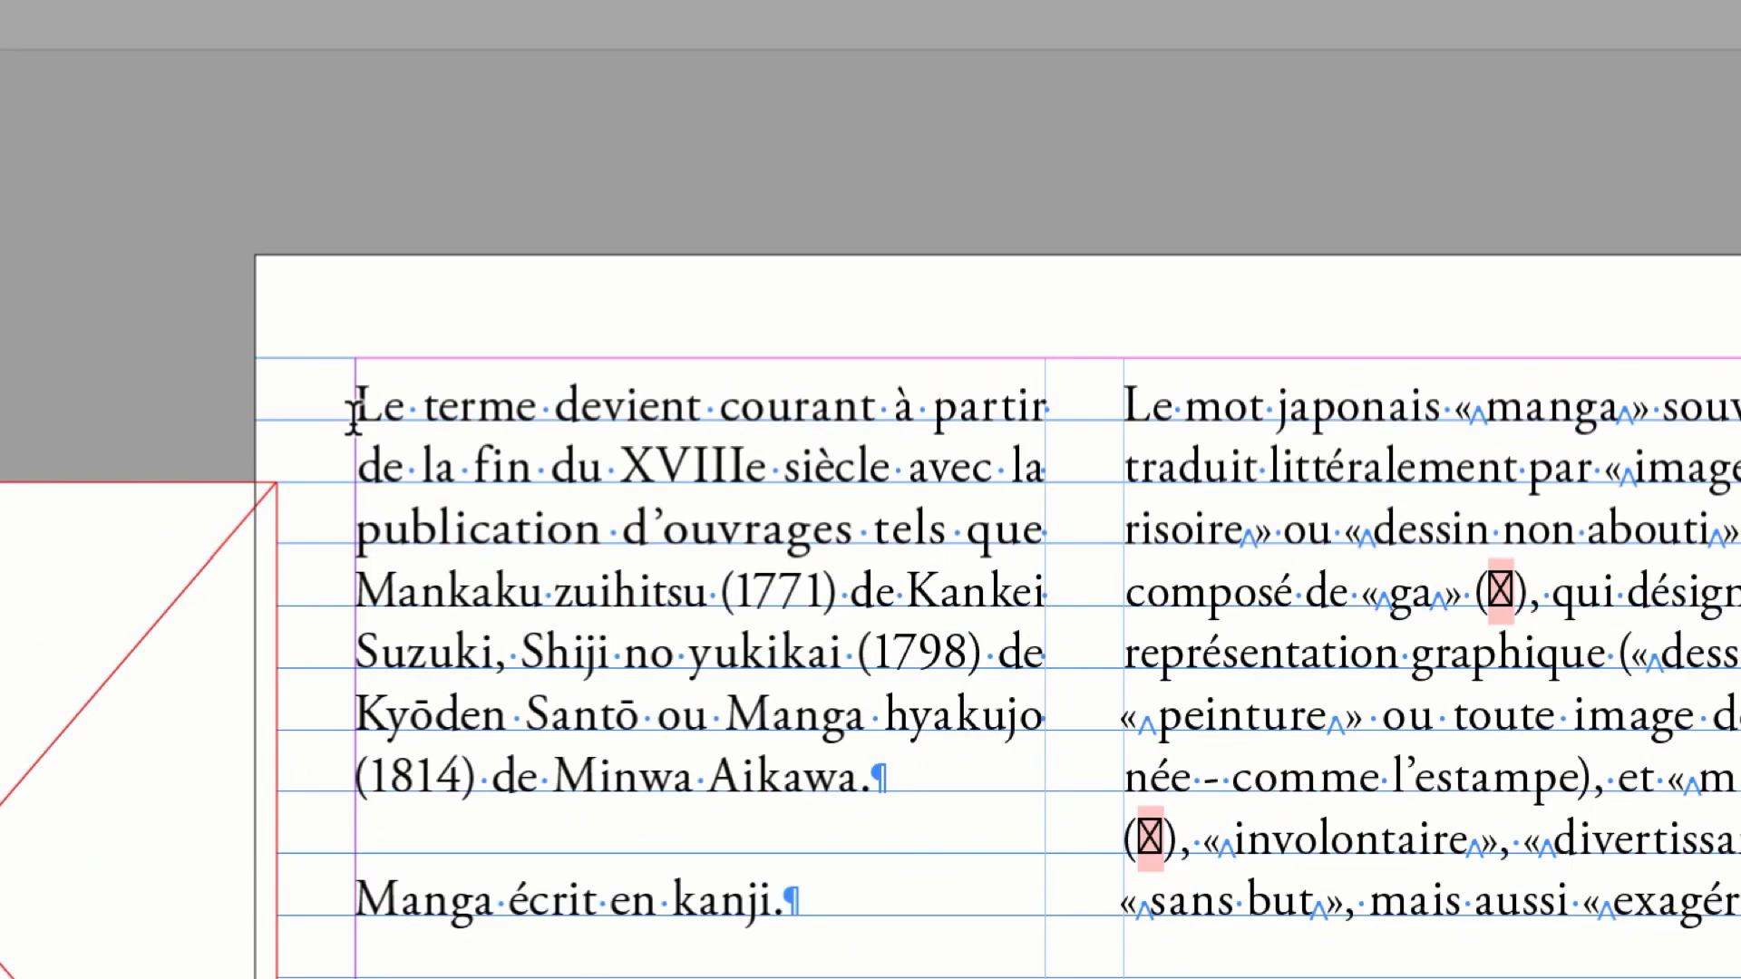
Select the whole pasted paragraph at the start of the story, from "Le terme devient" to "Minwa Aikawa.".
{"action": "left_click_drag", "start_coordinate": [349, 414], "coordinate": [863, 766]}
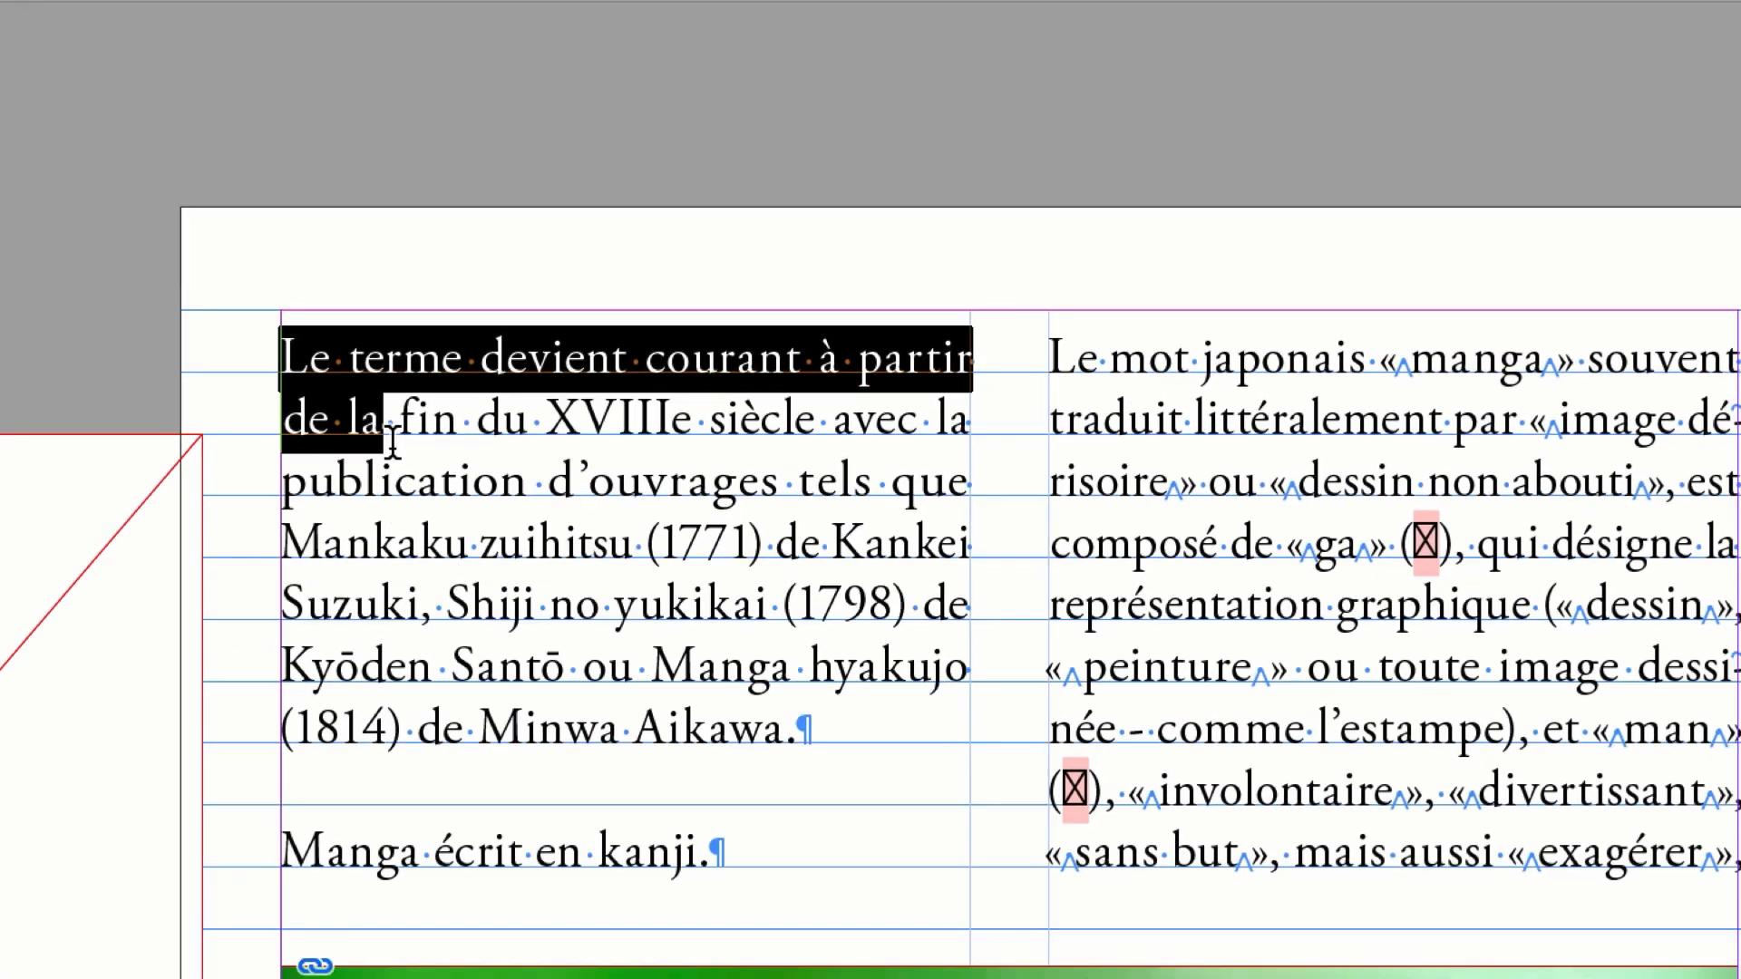
{"action": "left_click_drag", "start_coordinate": [522, 530], "coordinate": [541, 556]}
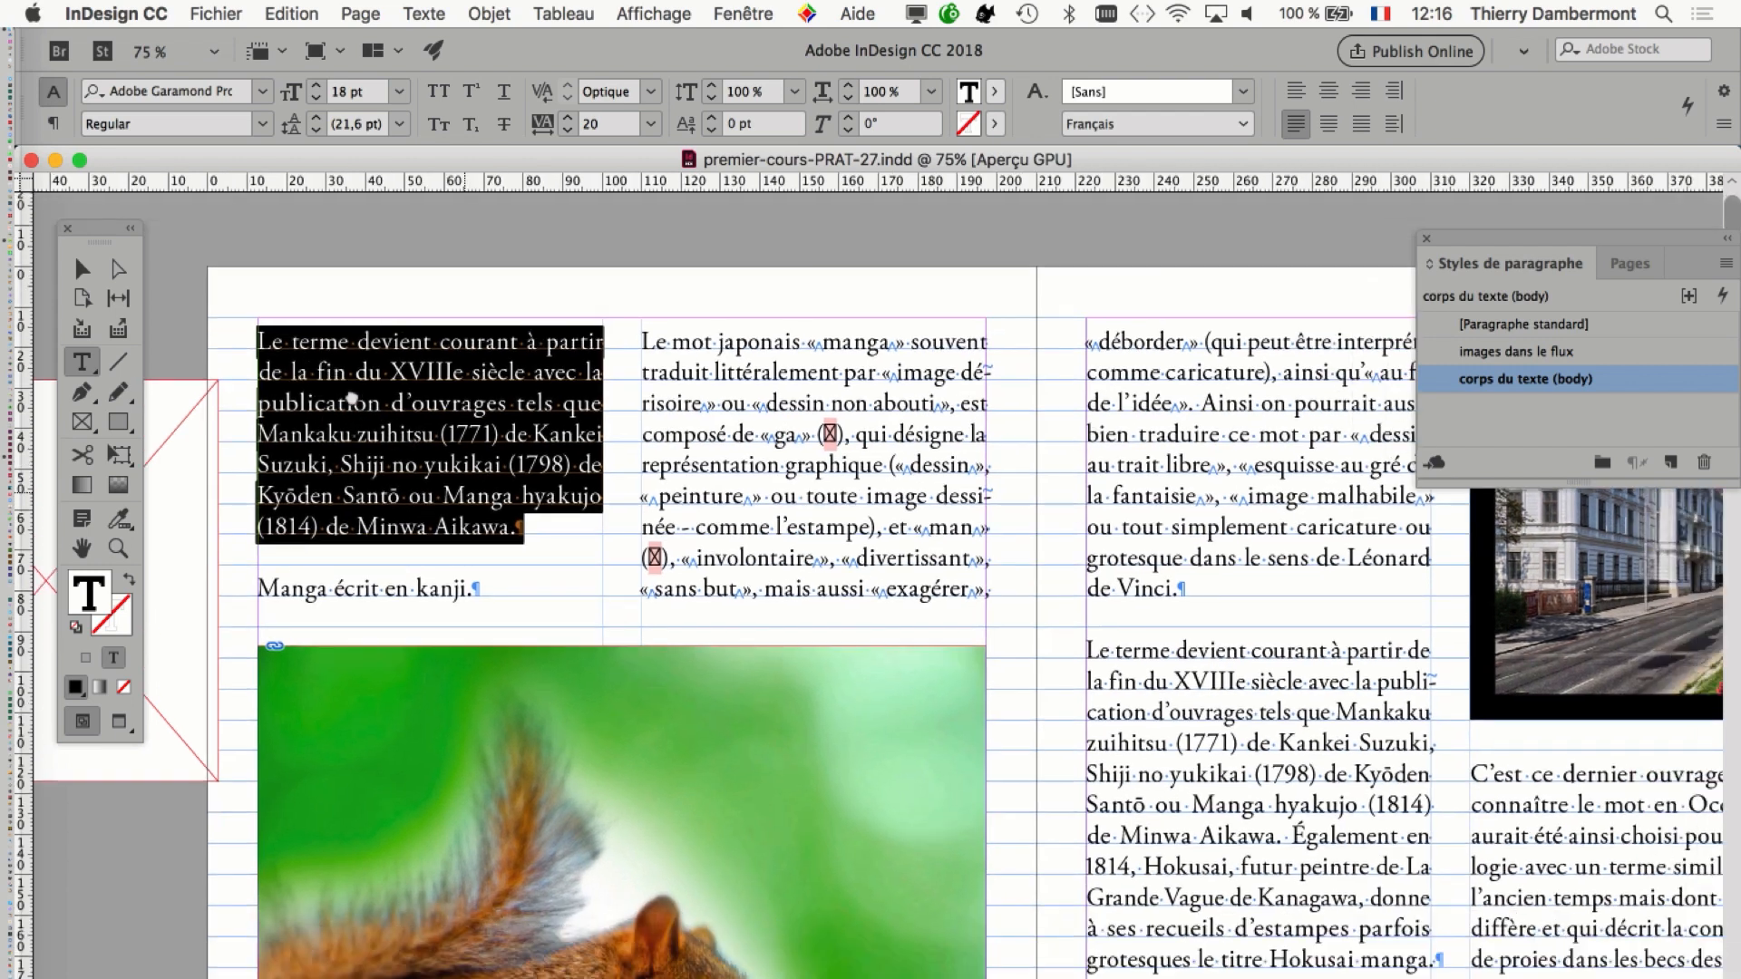
{"action": "scroll", "coordinate": [352, 397], "scroll_direction": "down", "scroll_amount": 1}
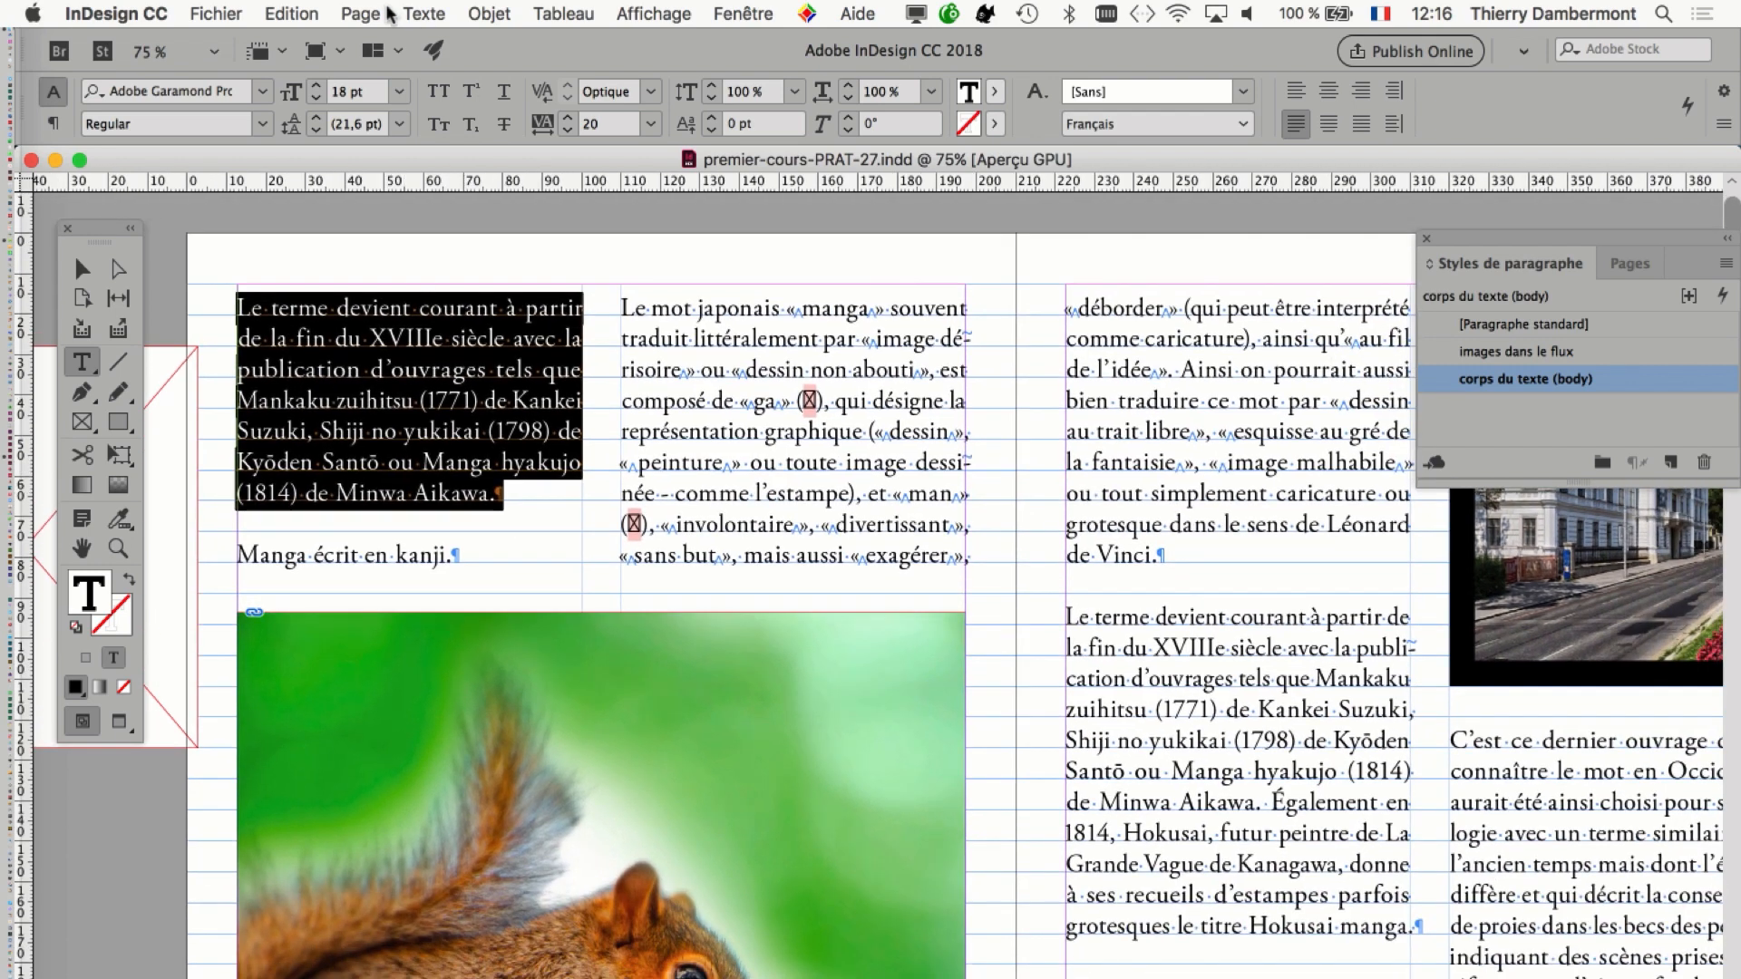
Move the paragraph styles (Styles de paragraphe) panel next to the selected opening paragraph.
{"action": "left_click", "coordinate": [422, 14]}
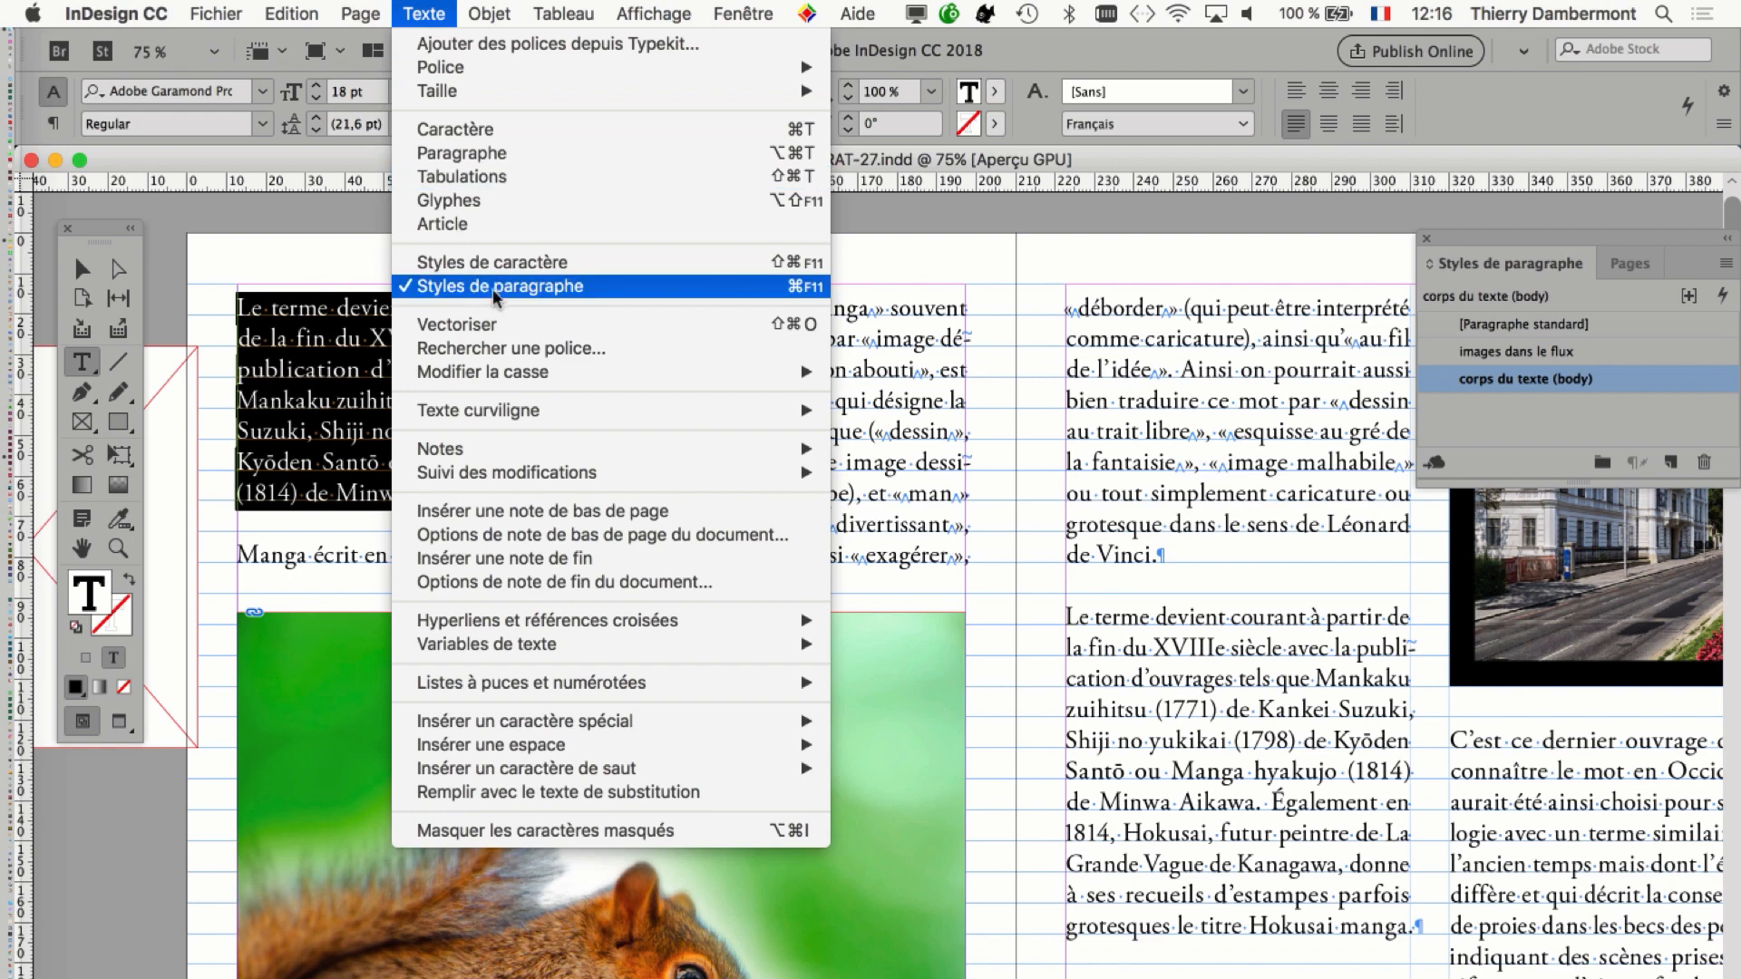
{"action": "left_click", "coordinate": [1486, 241]}
{"action": "left_click_drag", "start_coordinate": [1487, 241], "coordinate": [723, 229]}
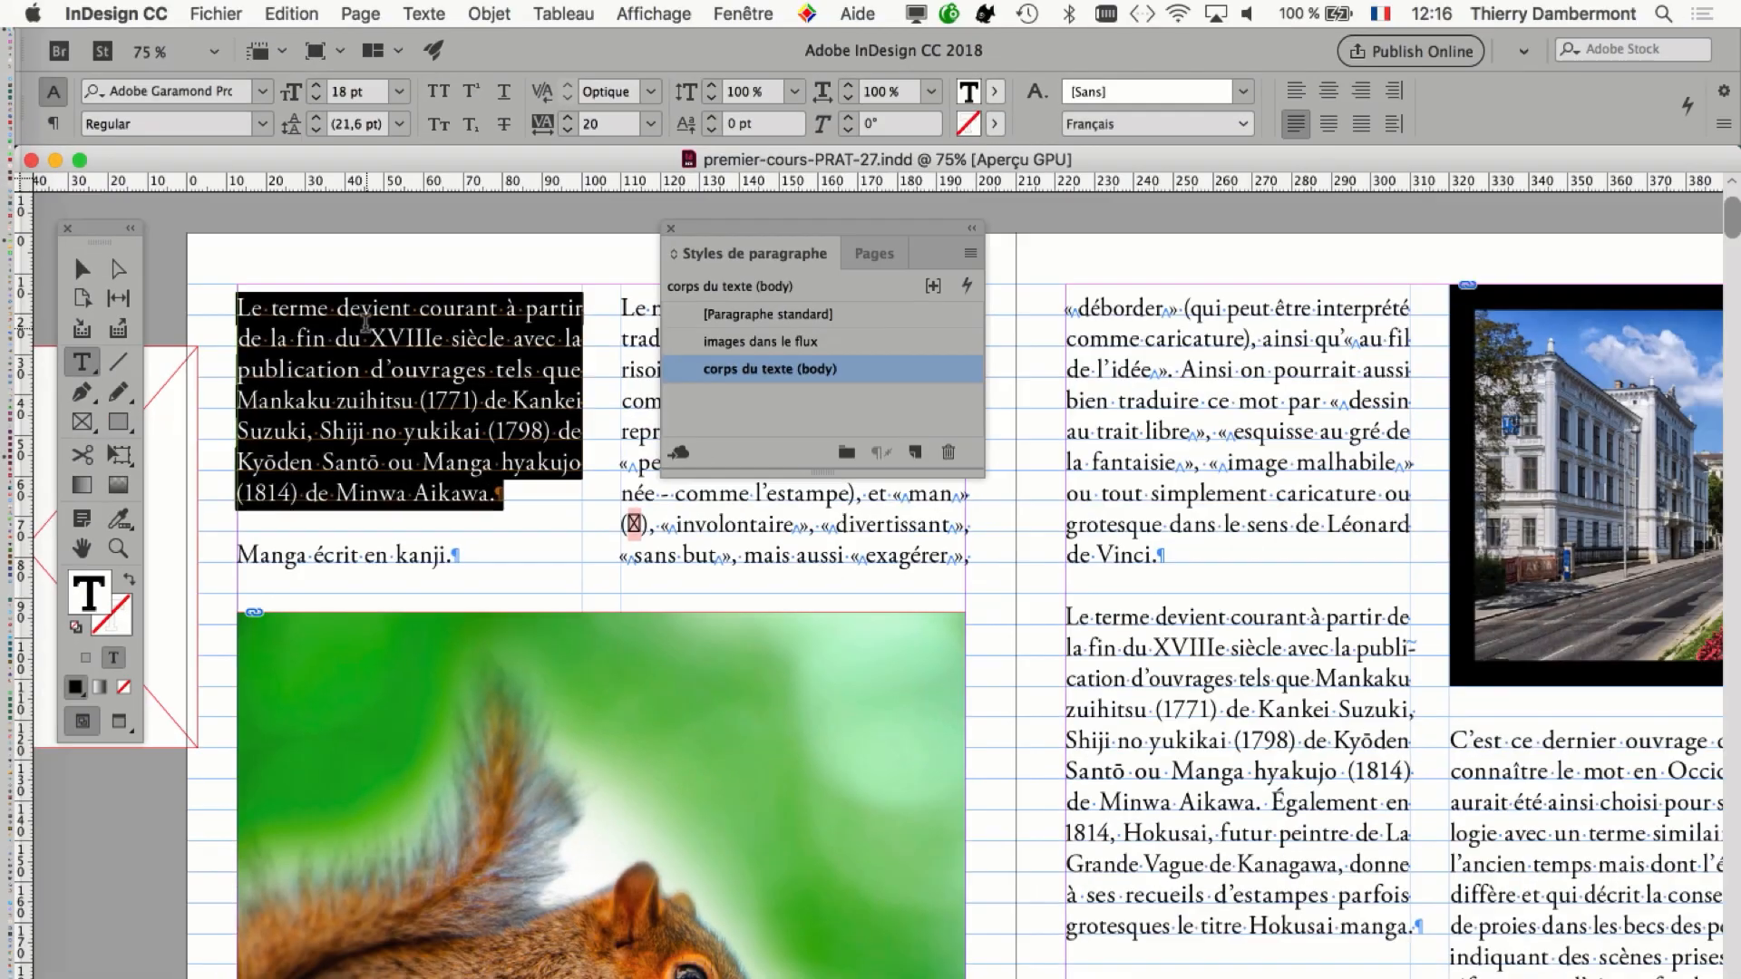
Move the paragraph styles panel away from the selected text and show the Caractère and Paragraphe panels.
{"action": "left_click_drag", "start_coordinate": [1260, 153], "coordinate": [1287, 164]}
{"action": "left_click_drag", "start_coordinate": [764, 234], "coordinate": [1281, 678]}
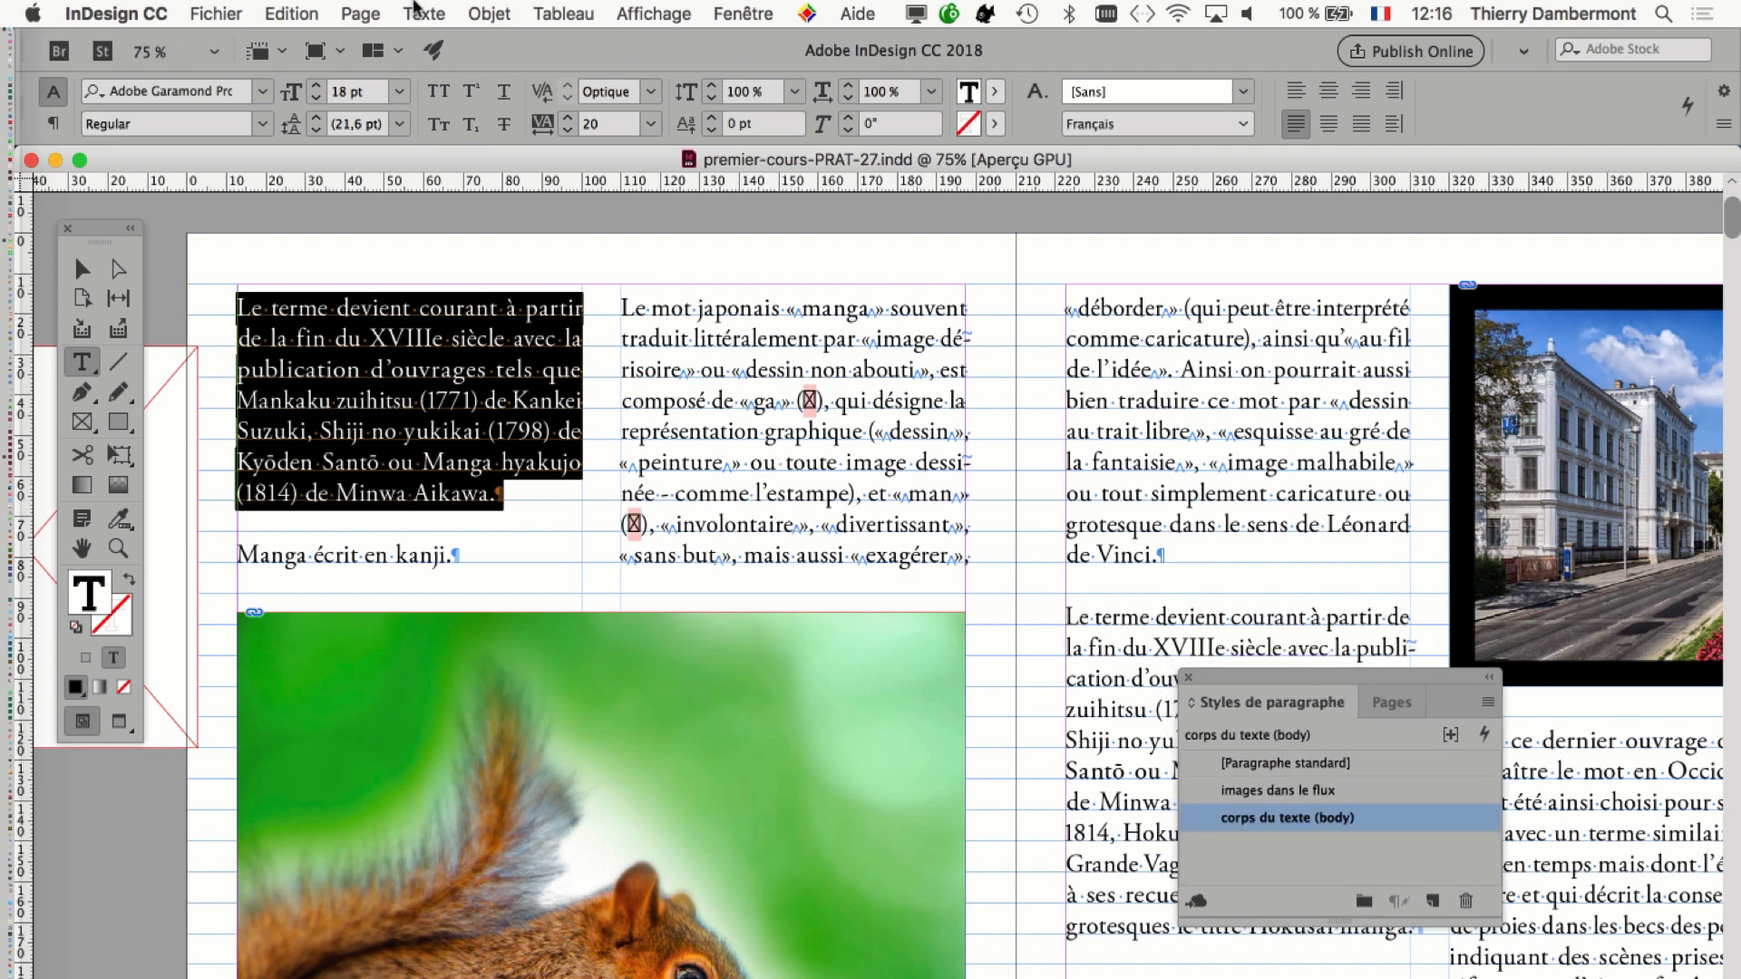
{"action": "left_click", "coordinate": [419, 13]}
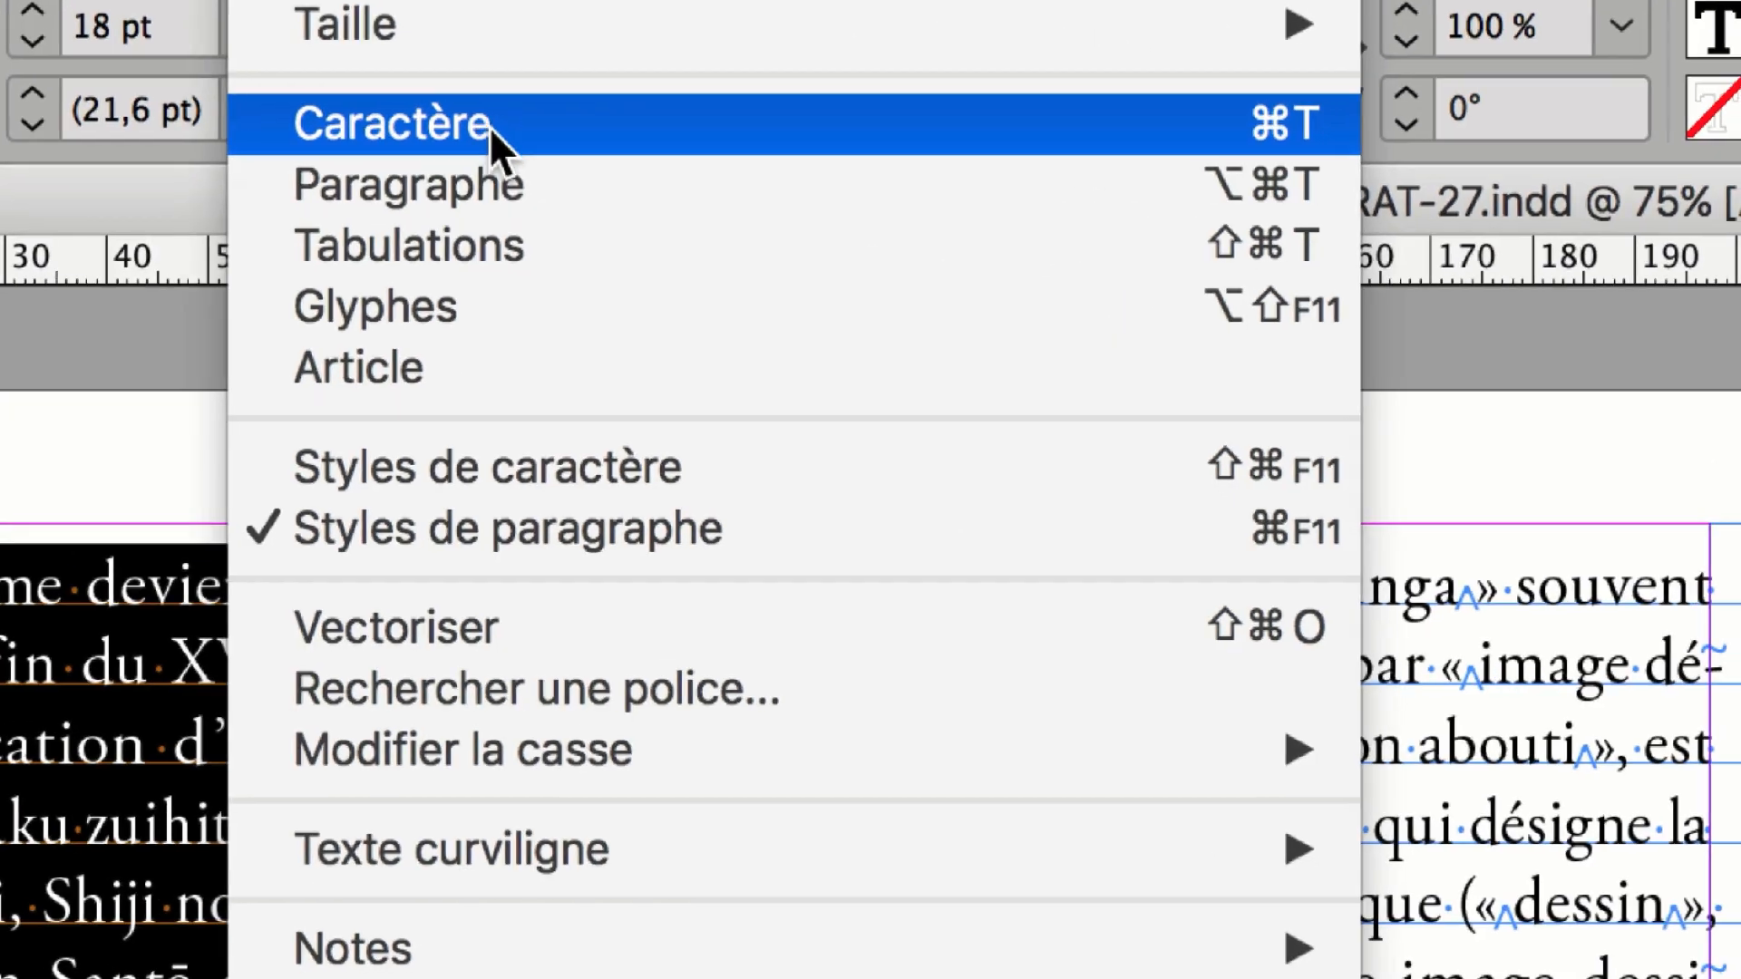
{"action": "left_click", "coordinate": [488, 127]}
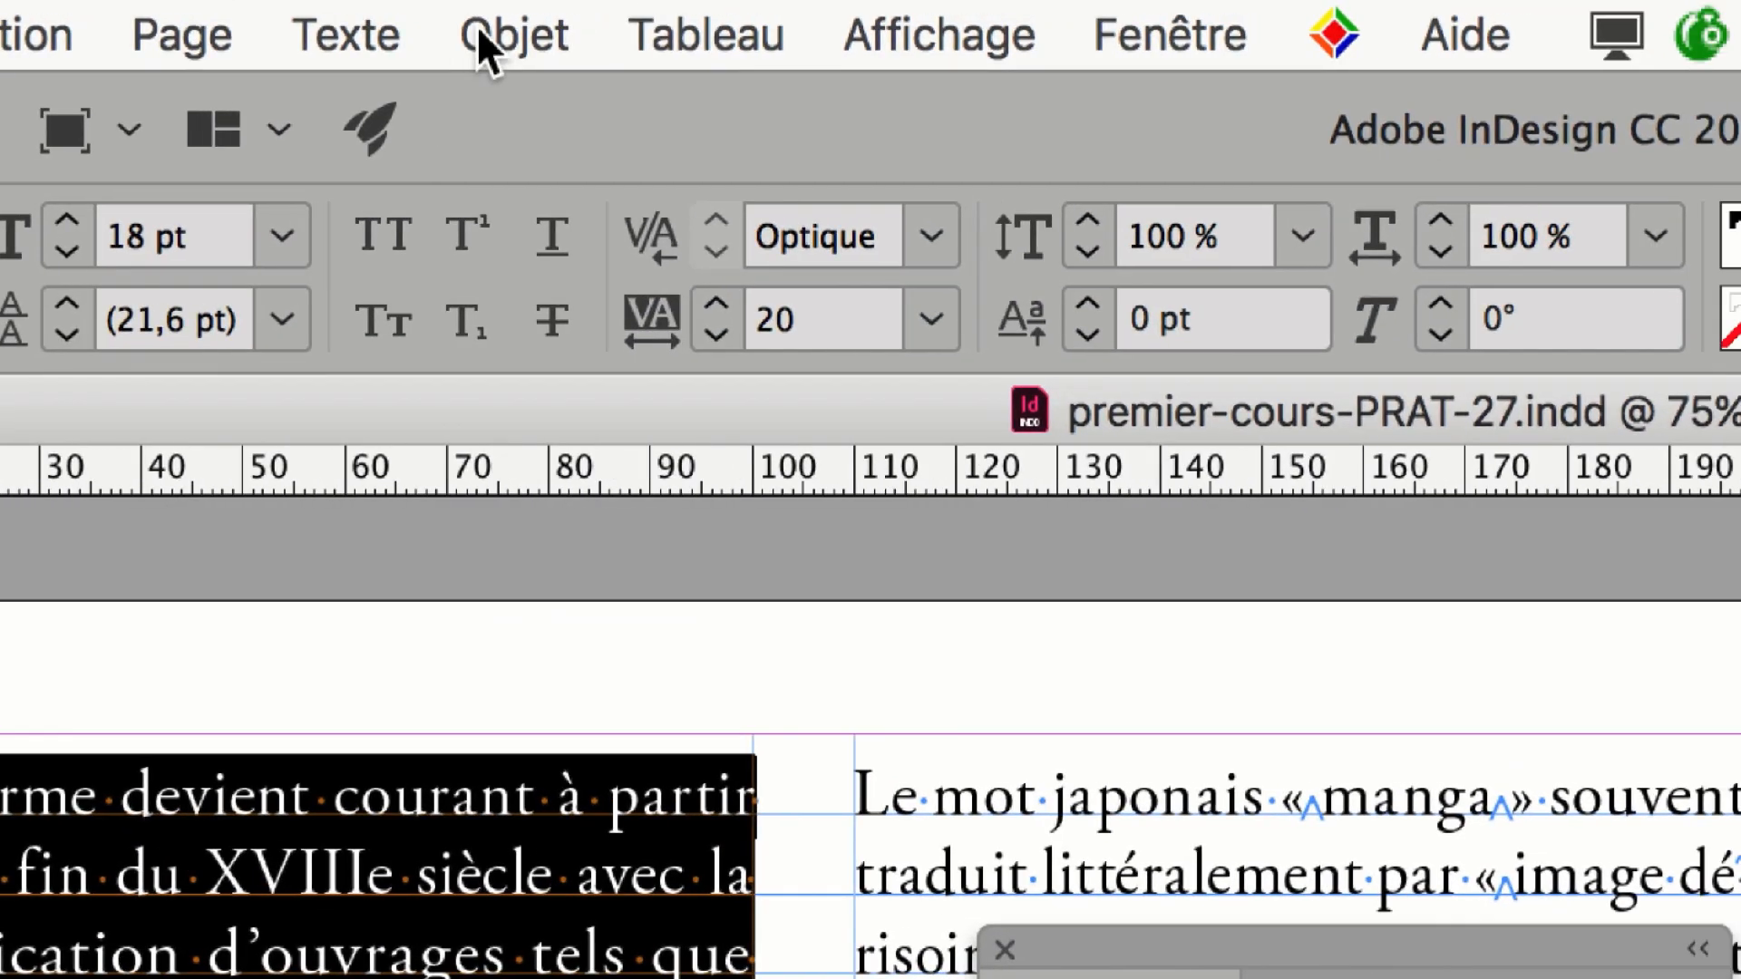
{"action": "left_click", "coordinate": [390, 33]}
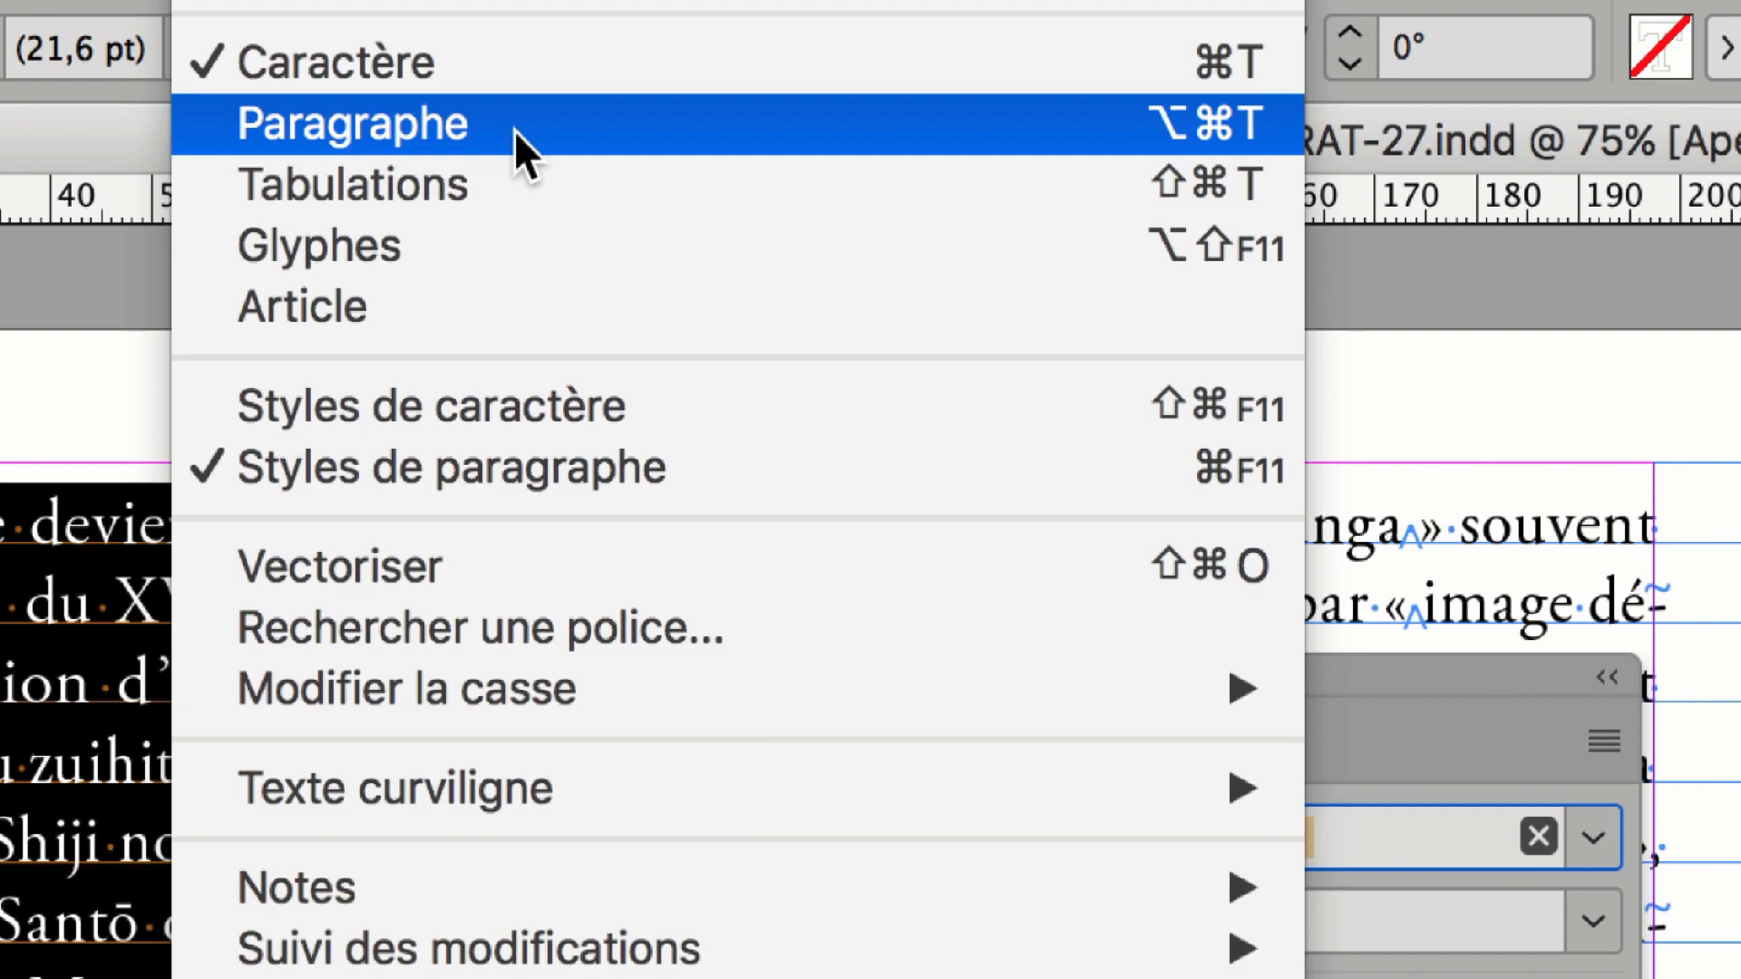
{"action": "left_click", "coordinate": [679, 392]}
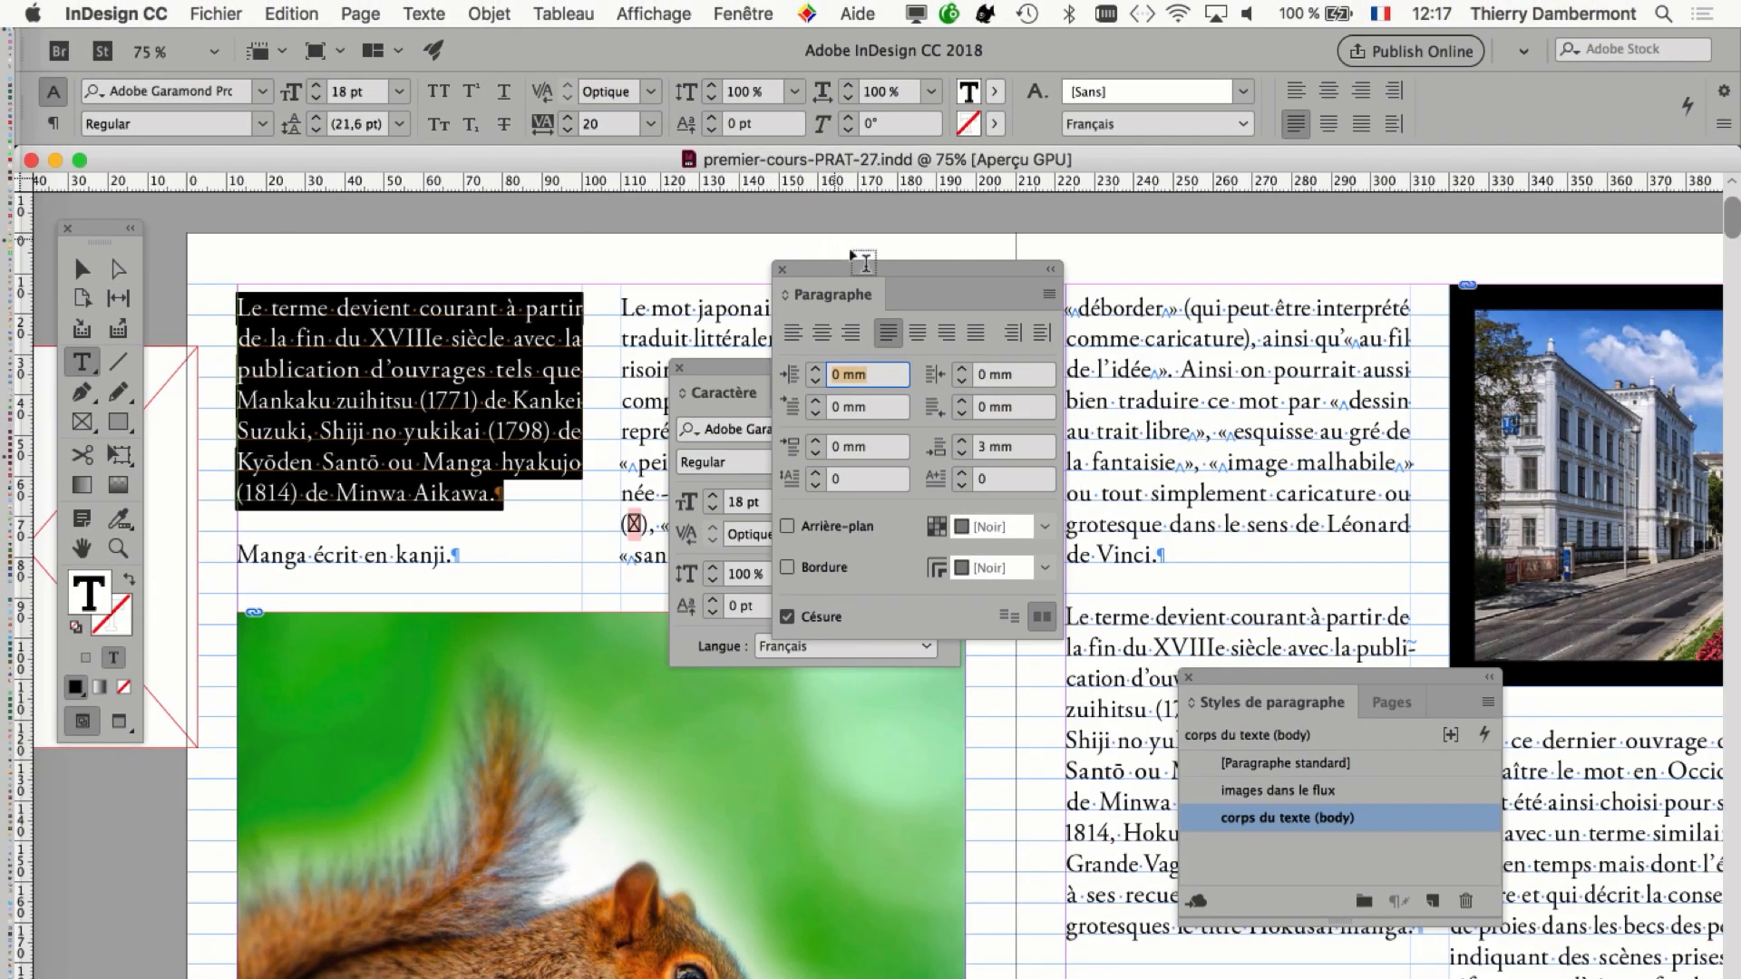
Arrange the Caractère and Paragraphe panels side by side and close the paragraph styles panel.
{"action": "left_click_drag", "start_coordinate": [982, 282], "coordinate": [1510, 274]}
{"action": "left_click_drag", "start_coordinate": [866, 372], "coordinate": [1017, 233]}
{"action": "left_click_drag", "start_coordinate": [1397, 270], "coordinate": [1179, 231]}
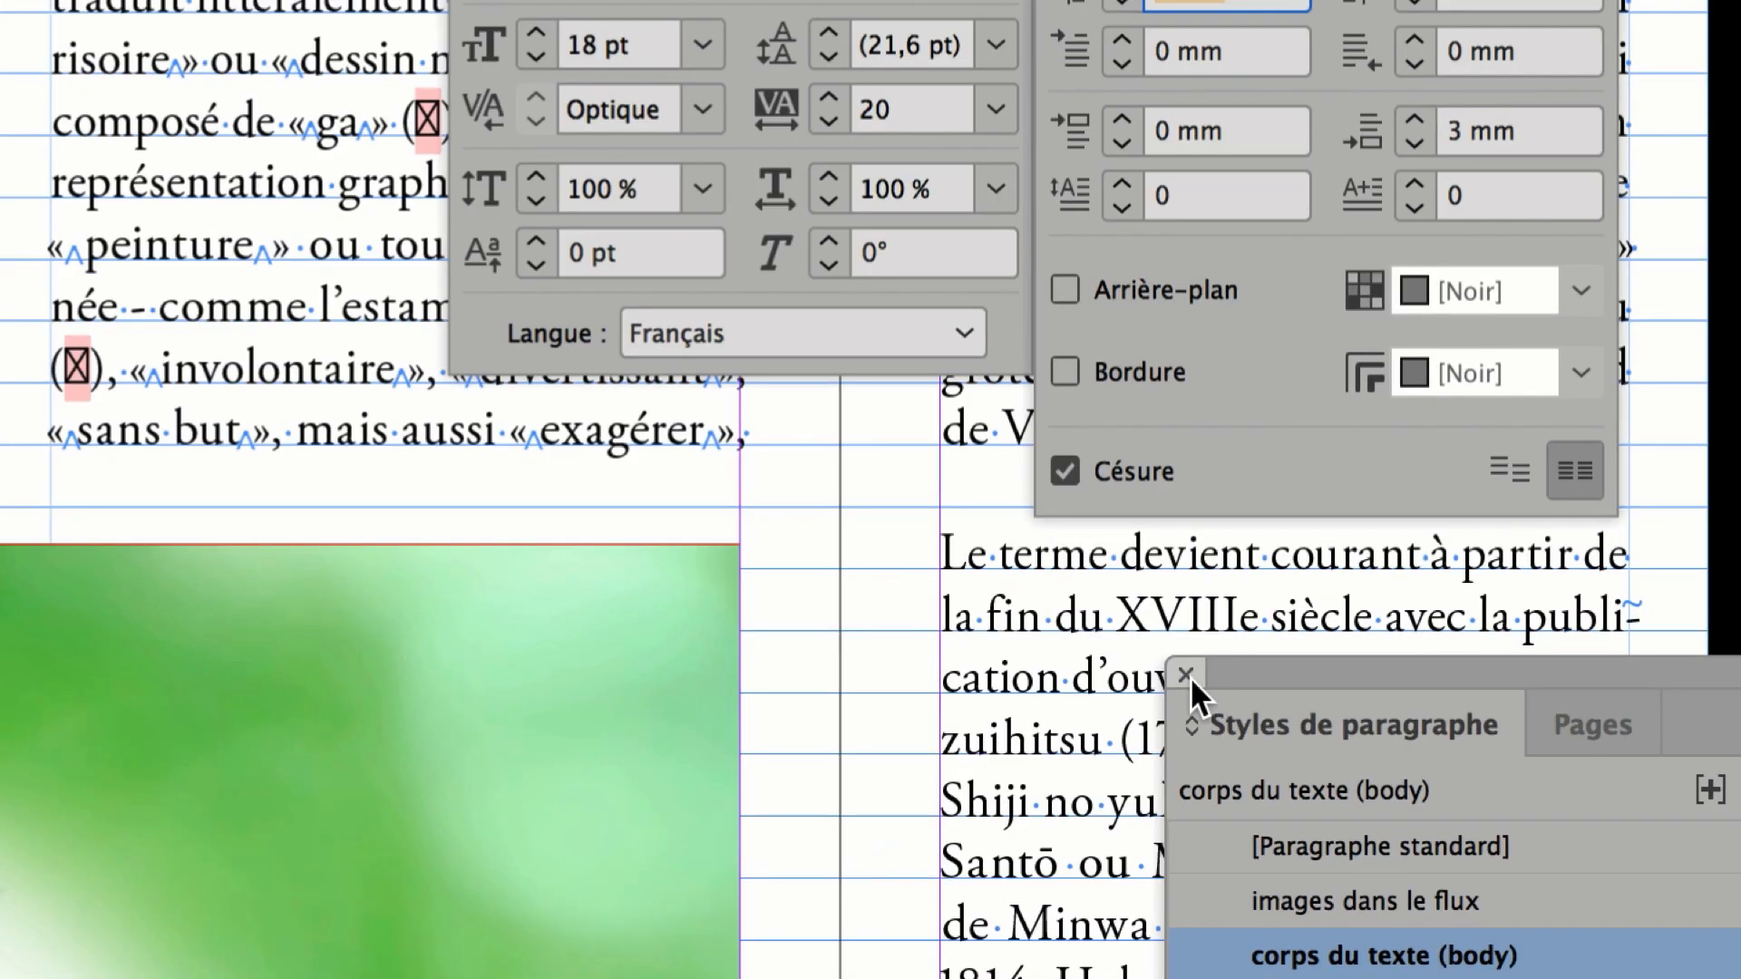
{"action": "left_click", "coordinate": [1189, 677]}
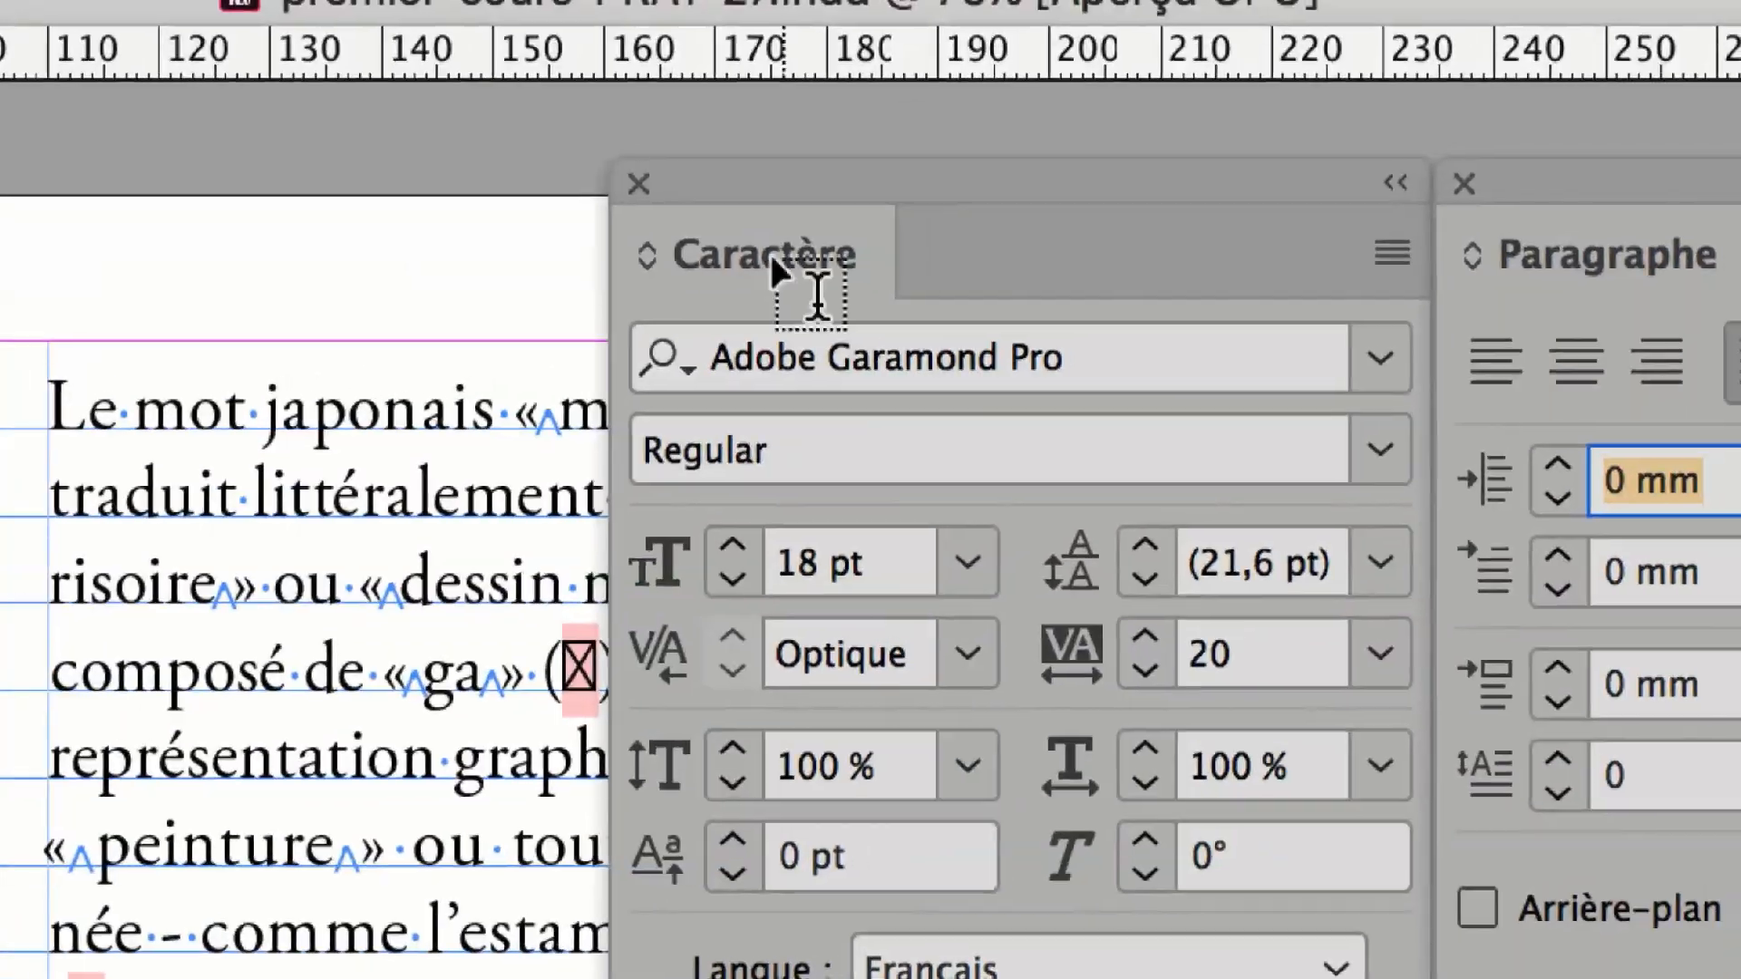
Place the Caractère panel beside the selected opening paragraph and raise the paragraph's font size to 19 pt.
{"action": "left_click_drag", "start_coordinate": [775, 272], "coordinate": [613, 302]}
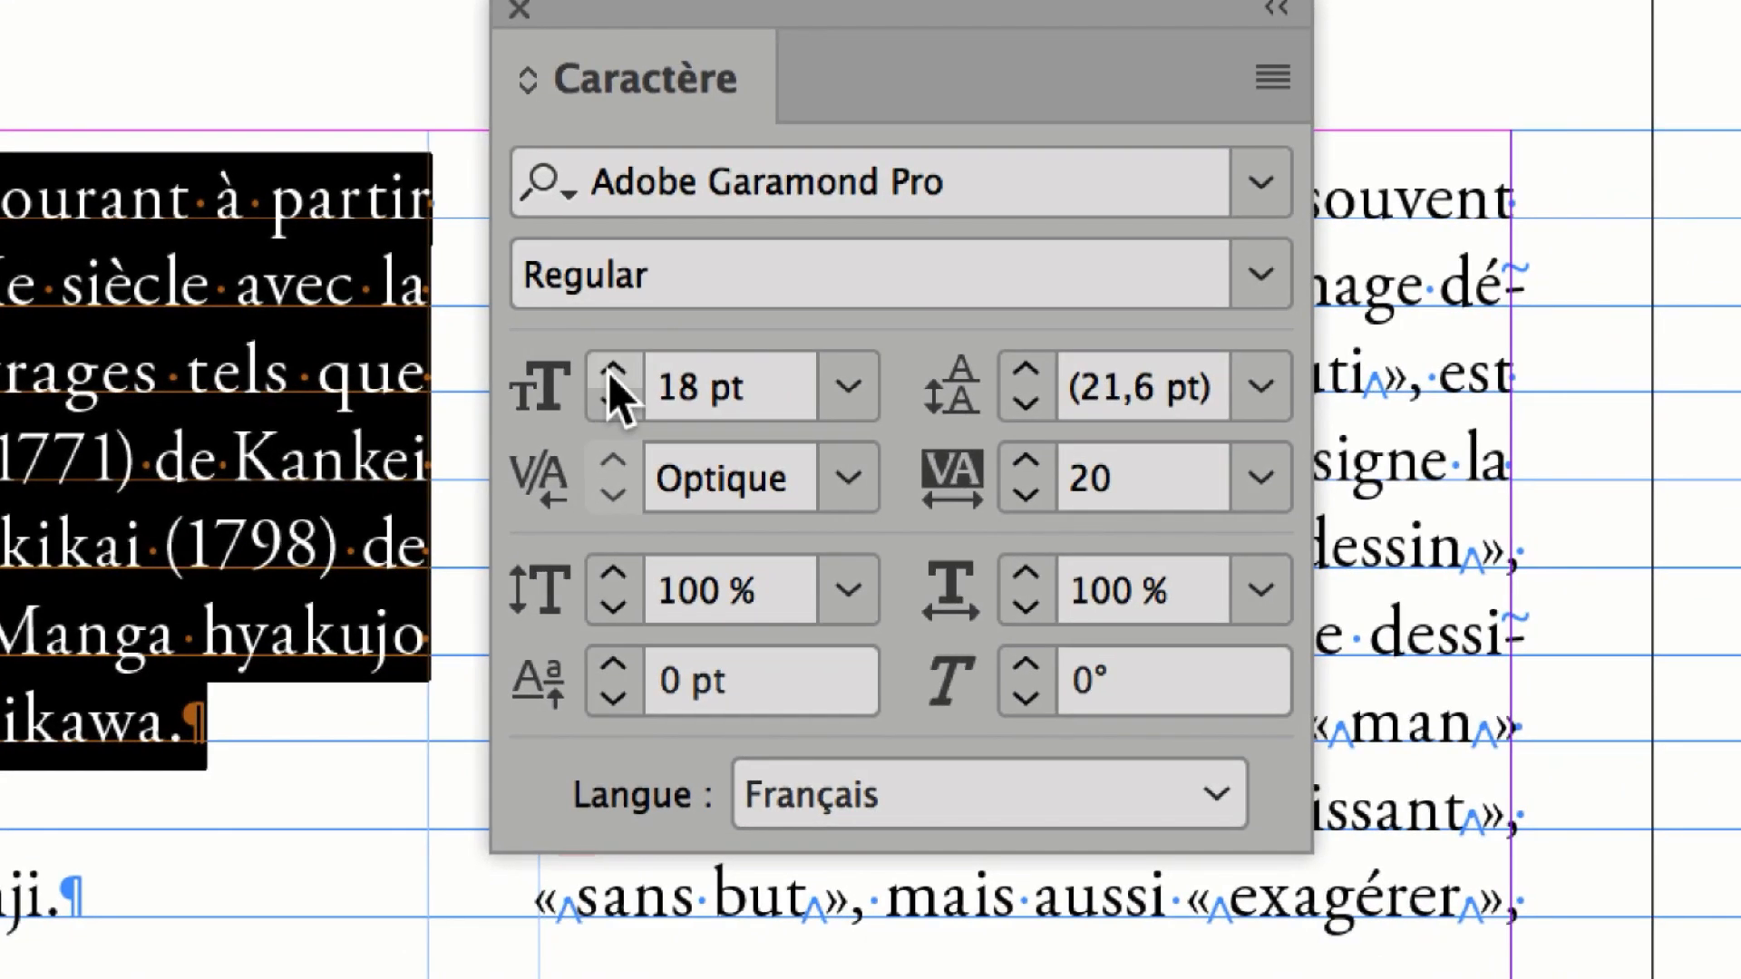
{"action": "left_click", "coordinate": [824, 467]}
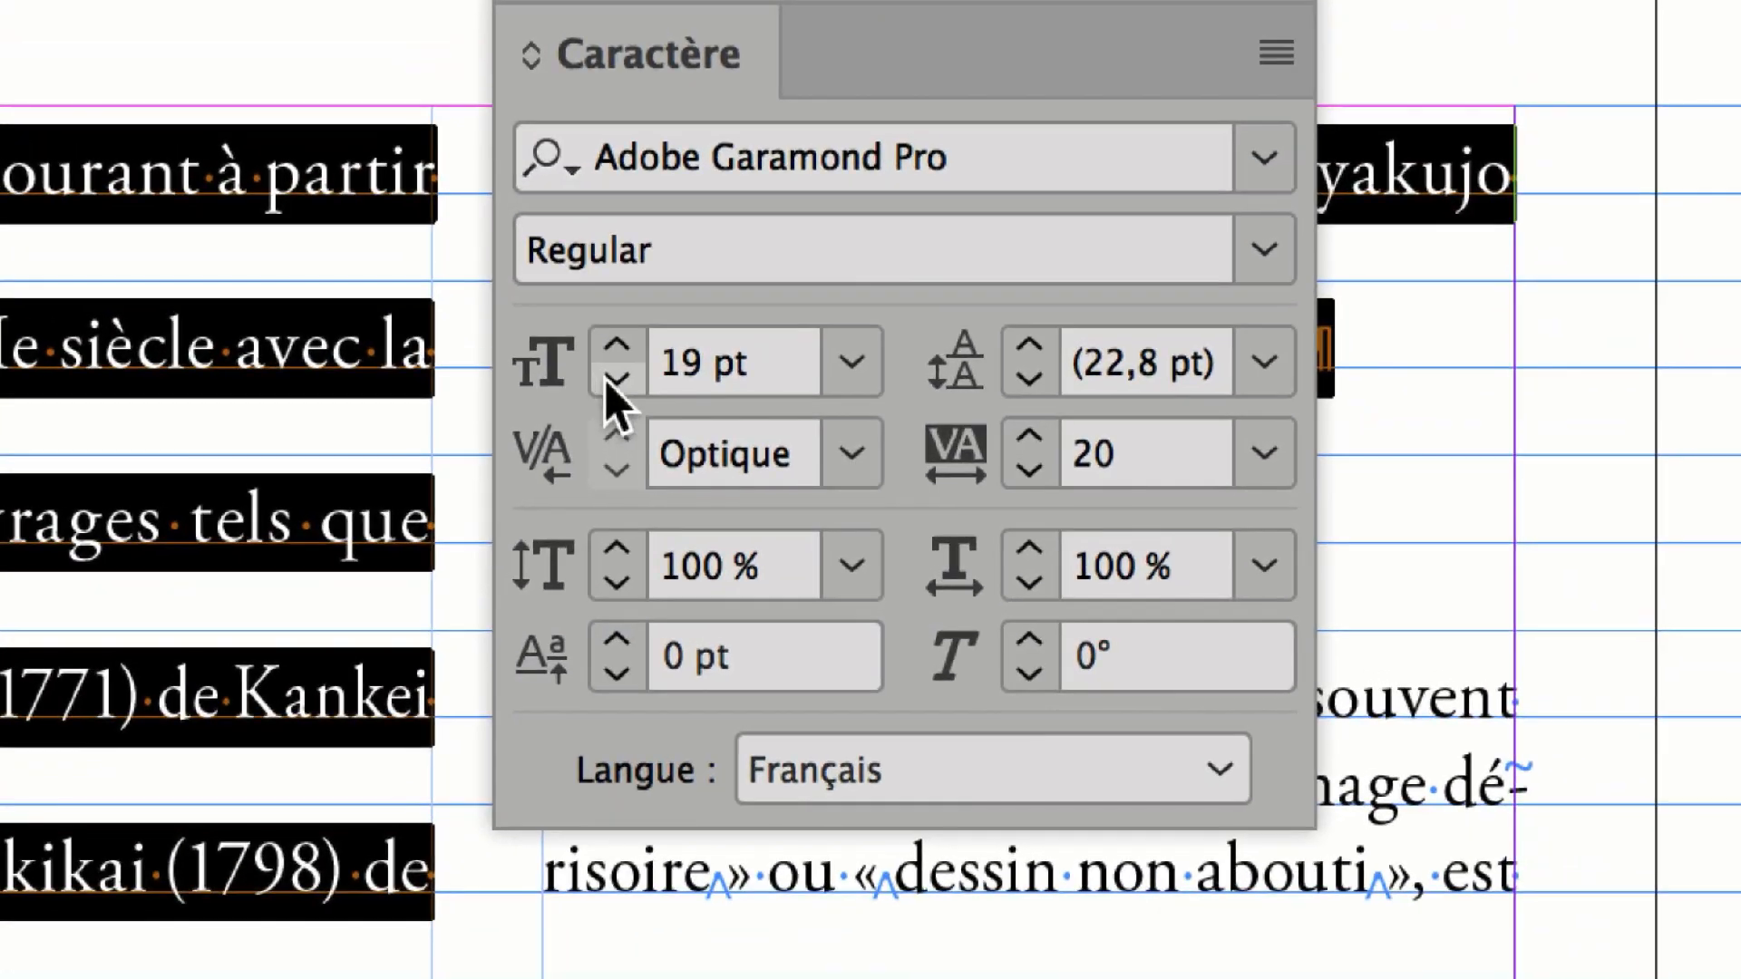
{"action": "left_click", "coordinate": [603, 340]}
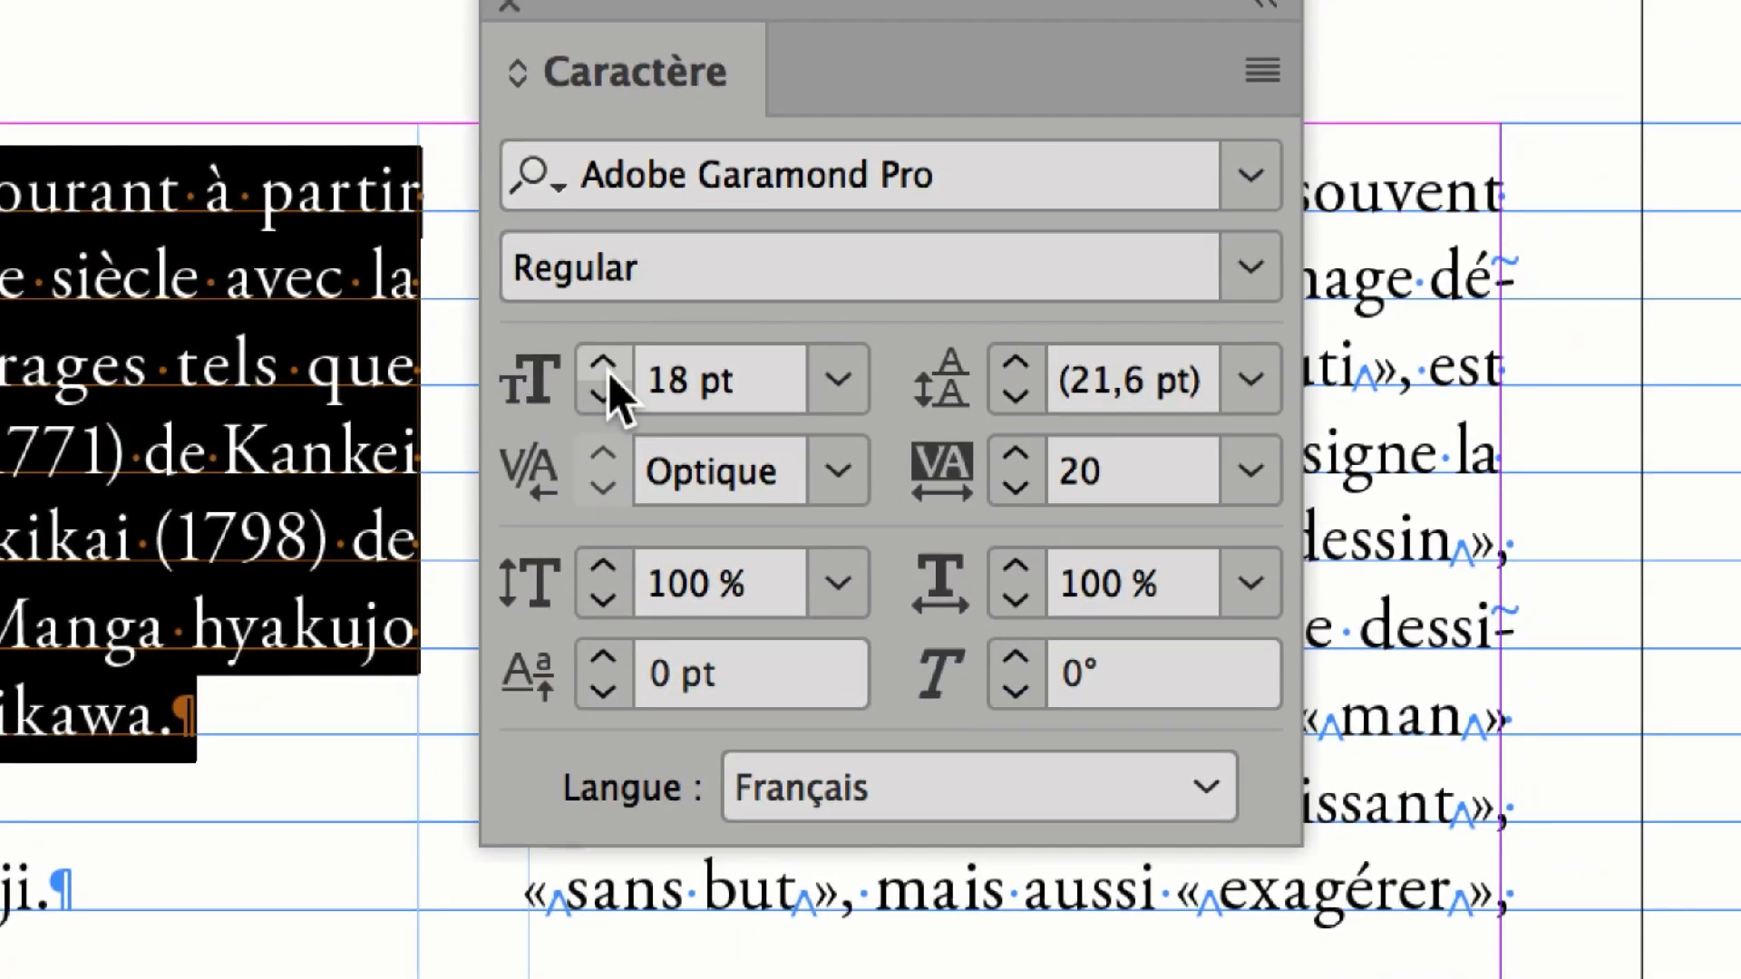
{"action": "left_click", "coordinate": [607, 372]}
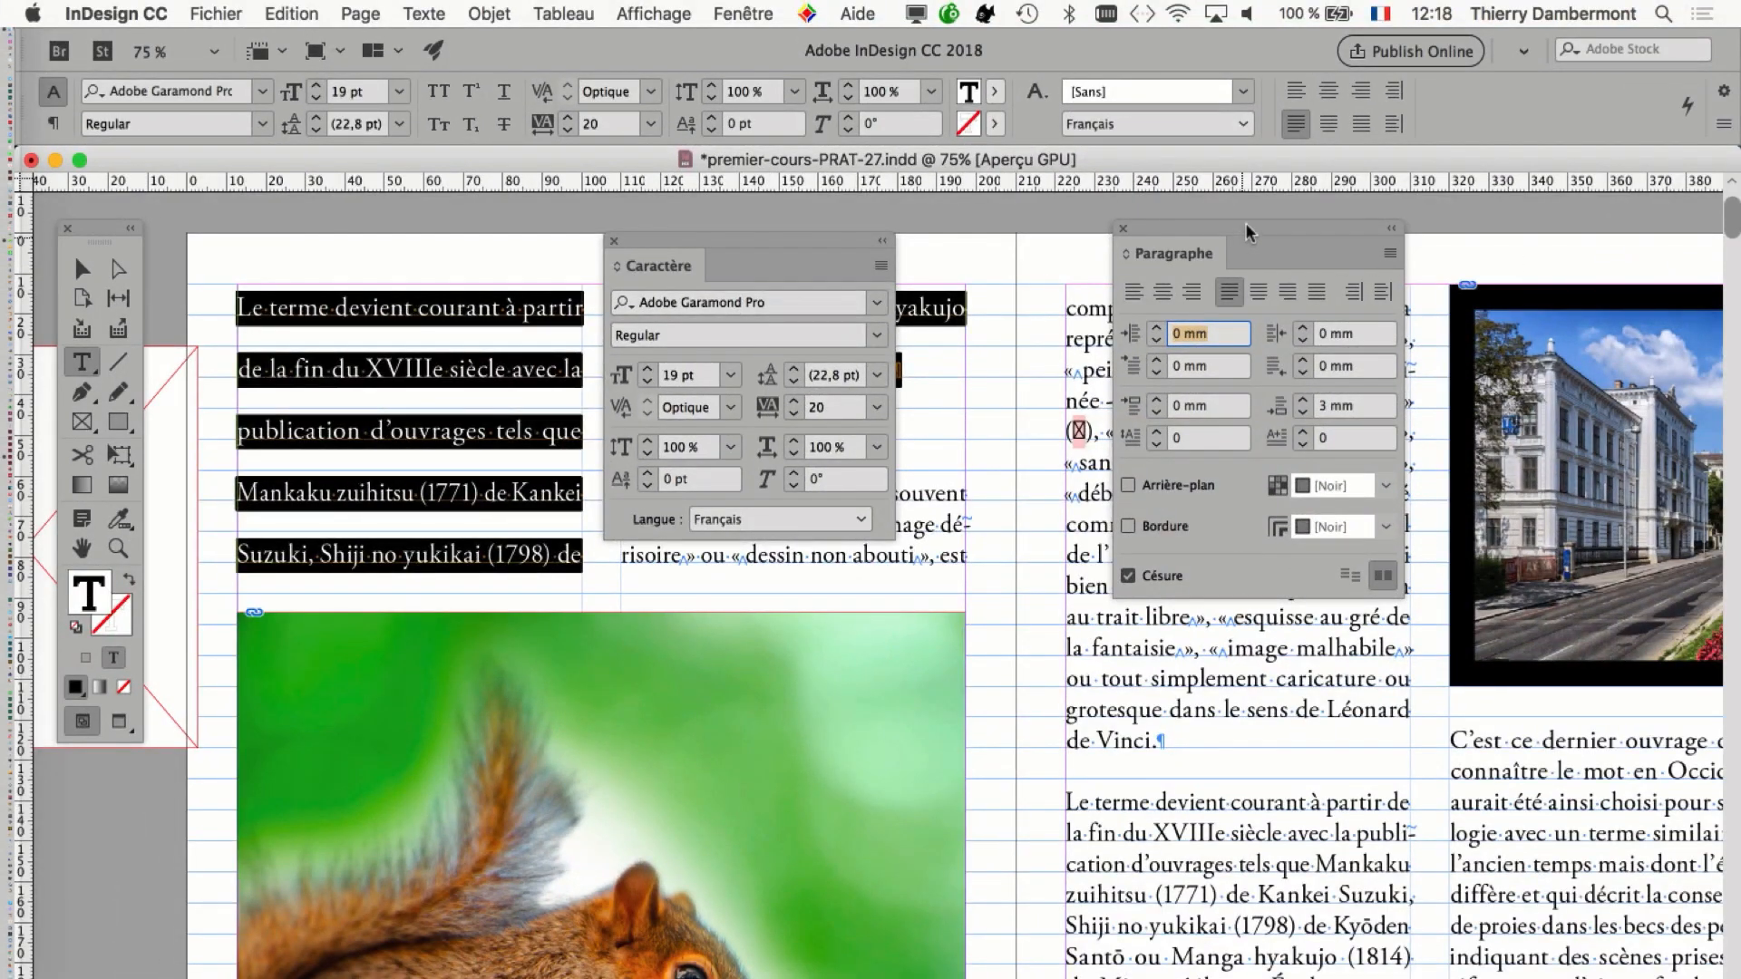
Turn off baseline grid alignment for the opening paragraph and move the Caractère and Paragraphe panels clear of its text.
{"action": "left_click_drag", "start_coordinate": [1246, 228], "coordinate": [1109, 301]}
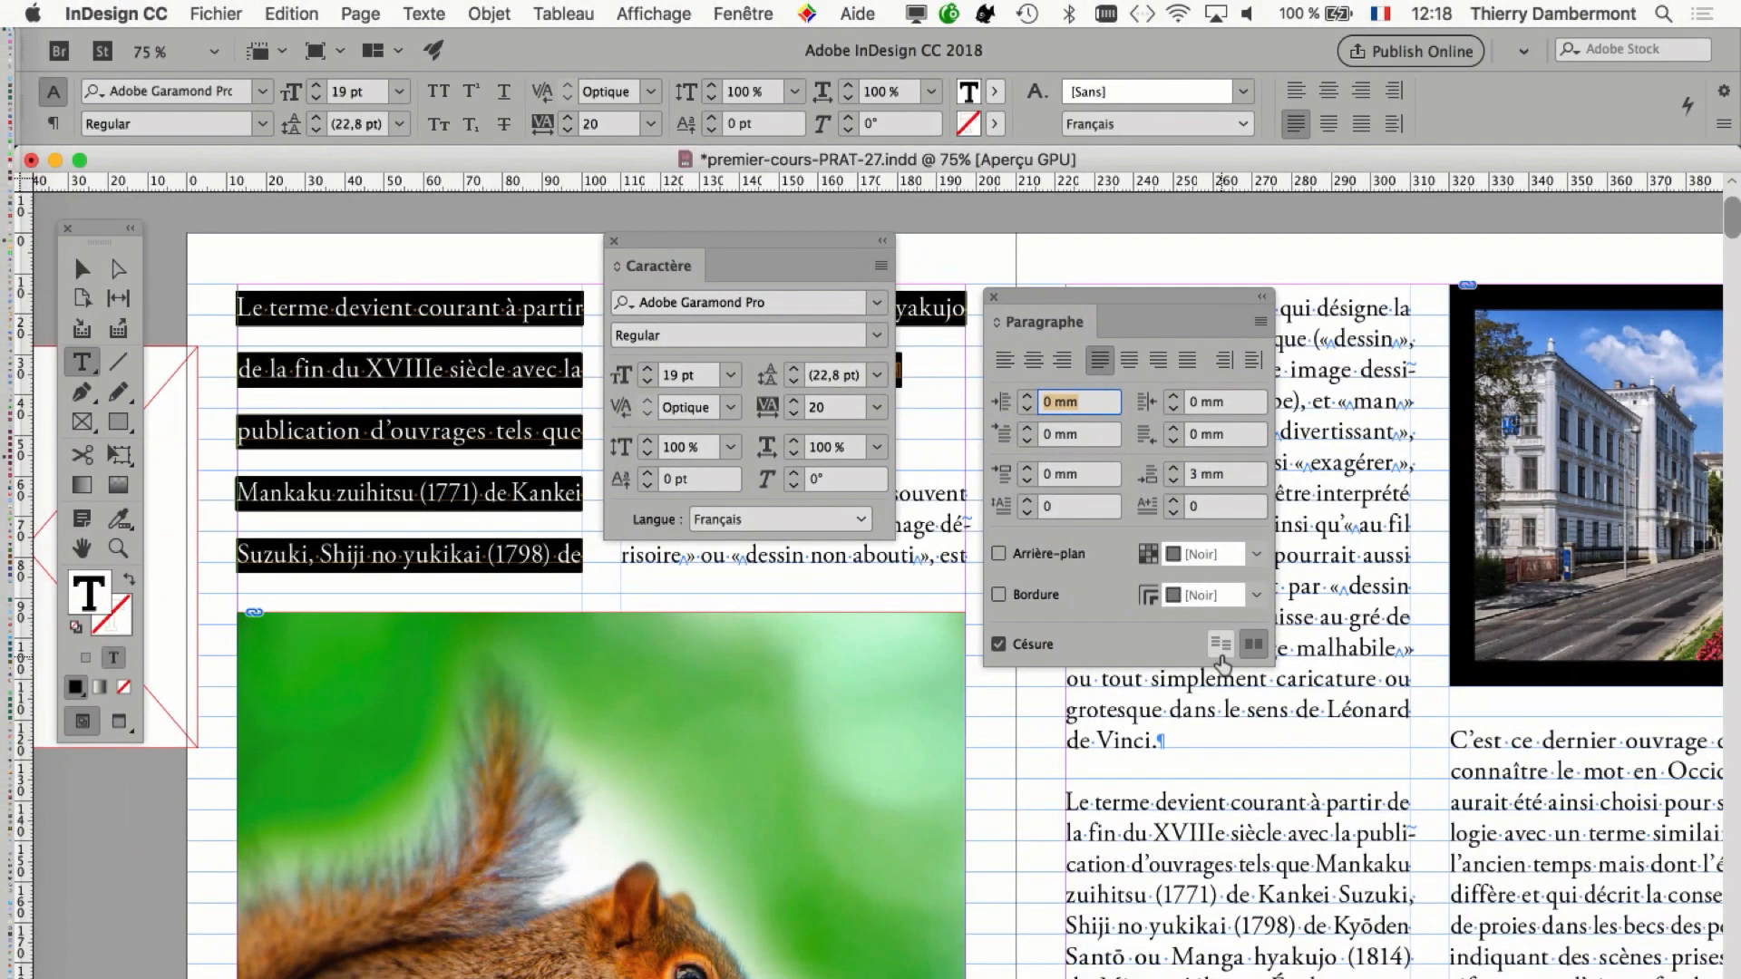
{"action": "left_click", "coordinate": [1225, 639]}
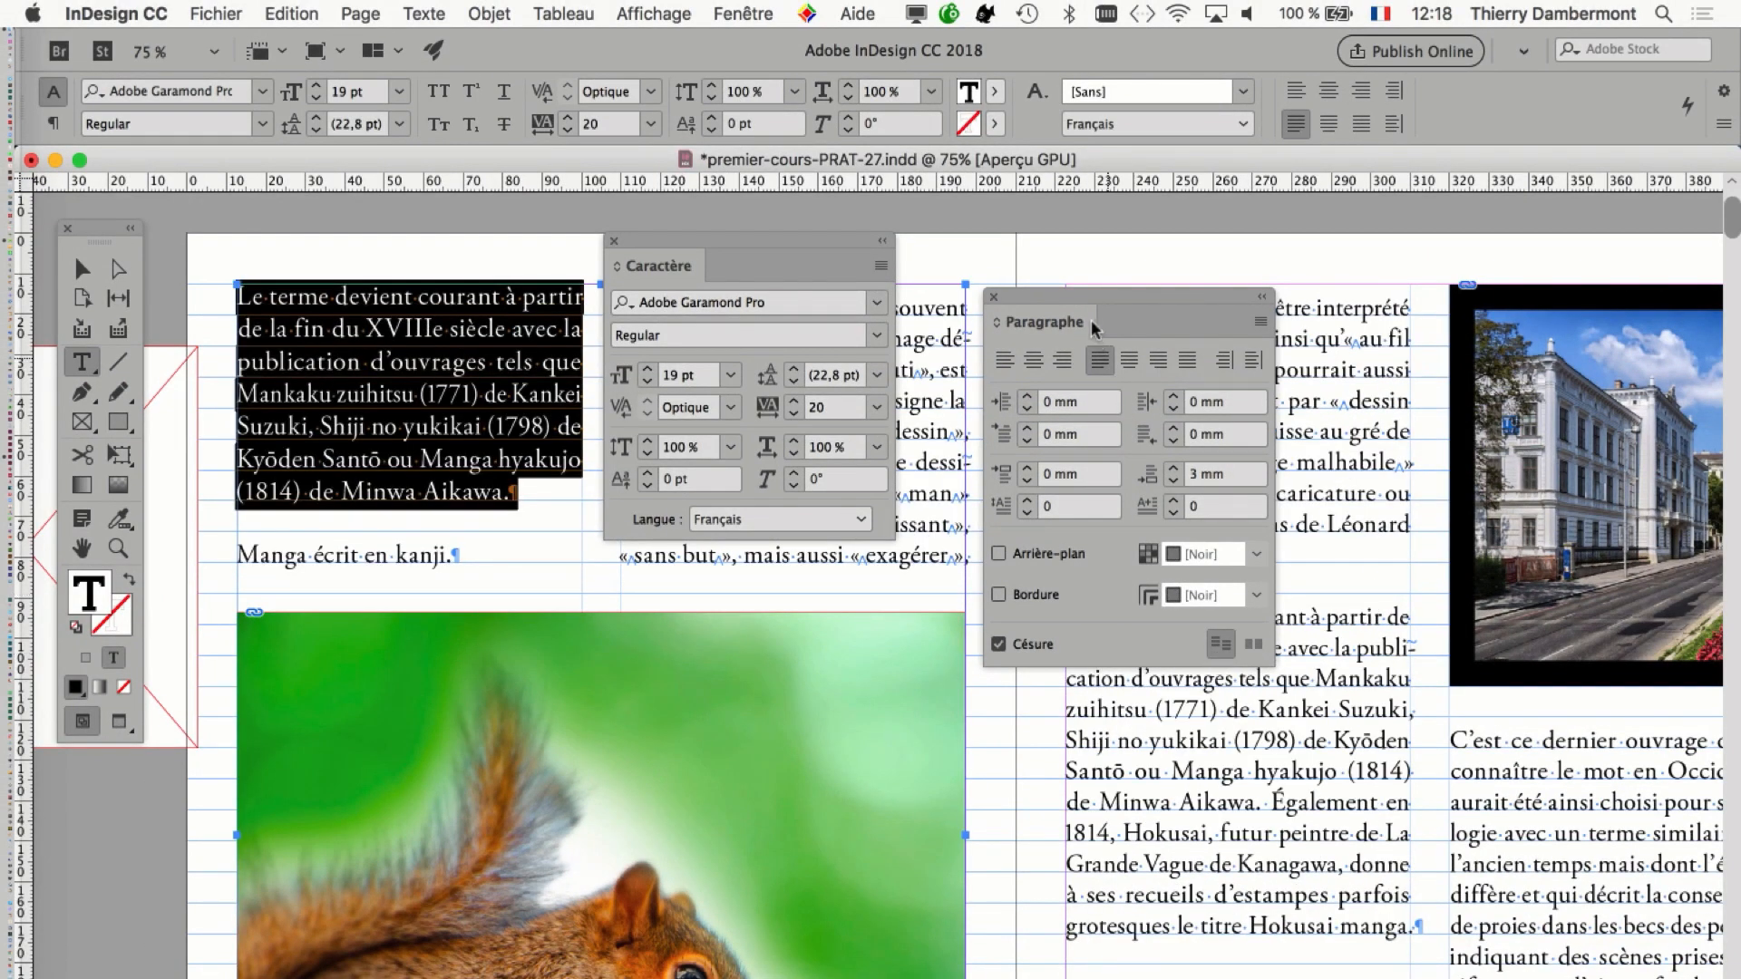
{"action": "left_click_drag", "start_coordinate": [1084, 292], "coordinate": [1285, 268]}
{"action": "left_click_drag", "start_coordinate": [825, 241], "coordinate": [1061, 267]}
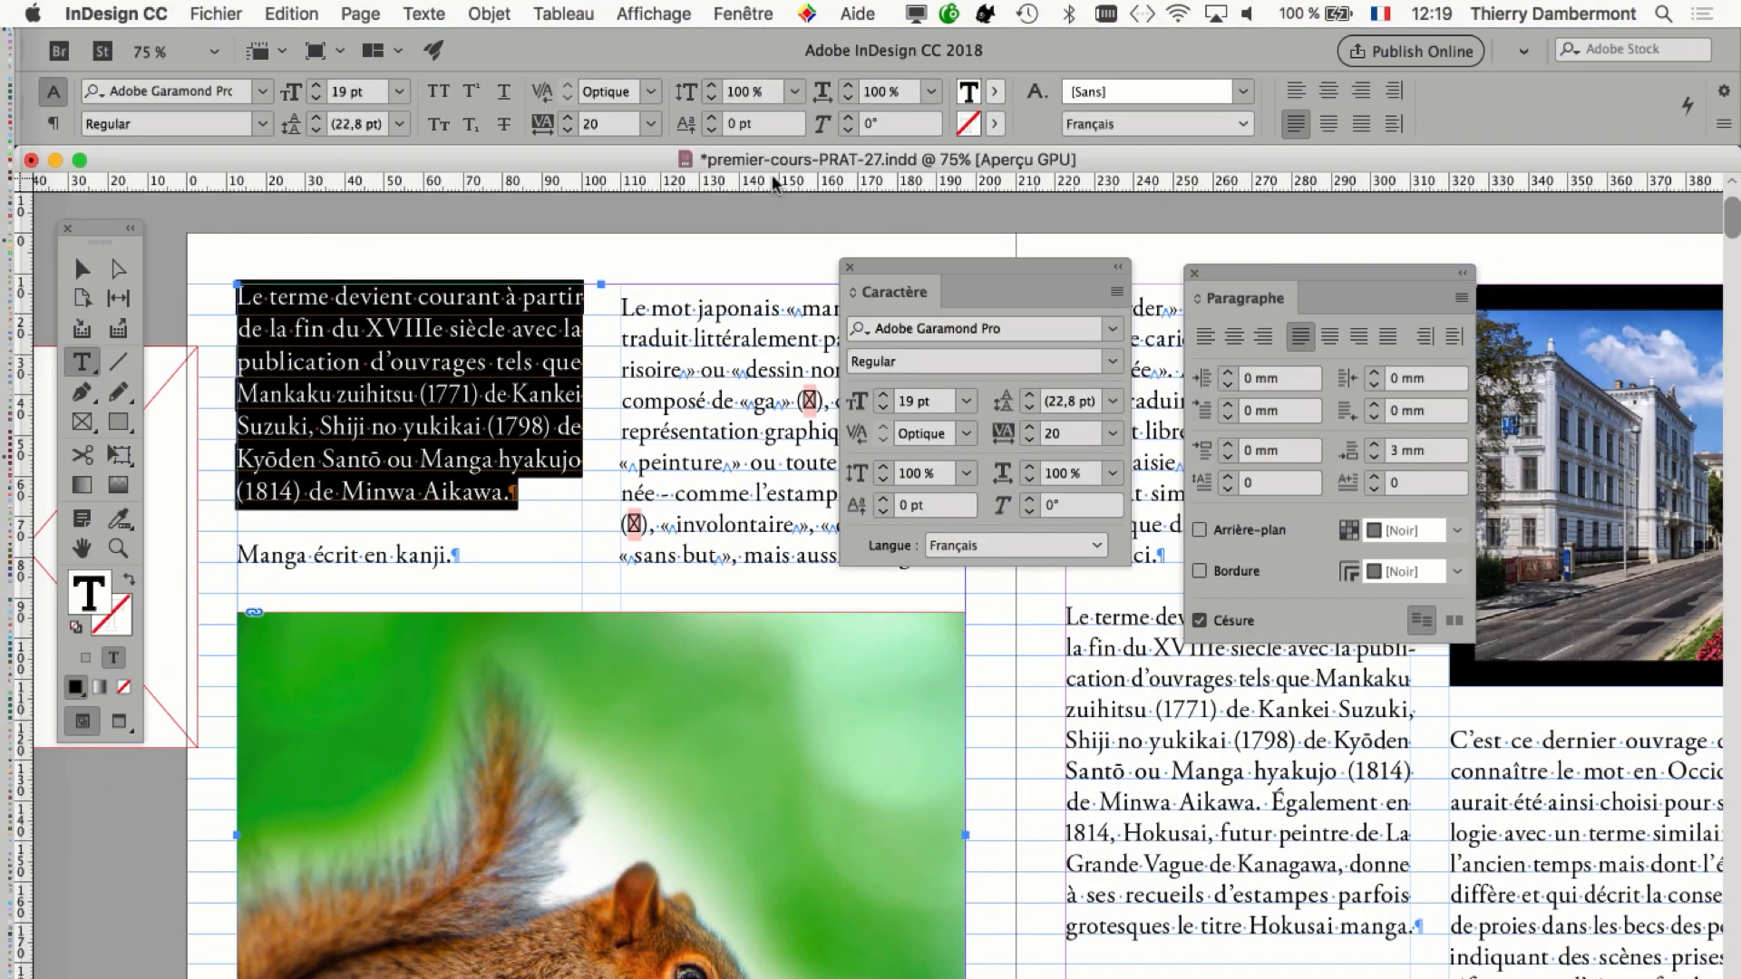
Increase the font size of the selected opening paragraph to 40 pt.
{"action": "left_click_drag", "start_coordinate": [900, 269], "coordinate": [716, 257]}
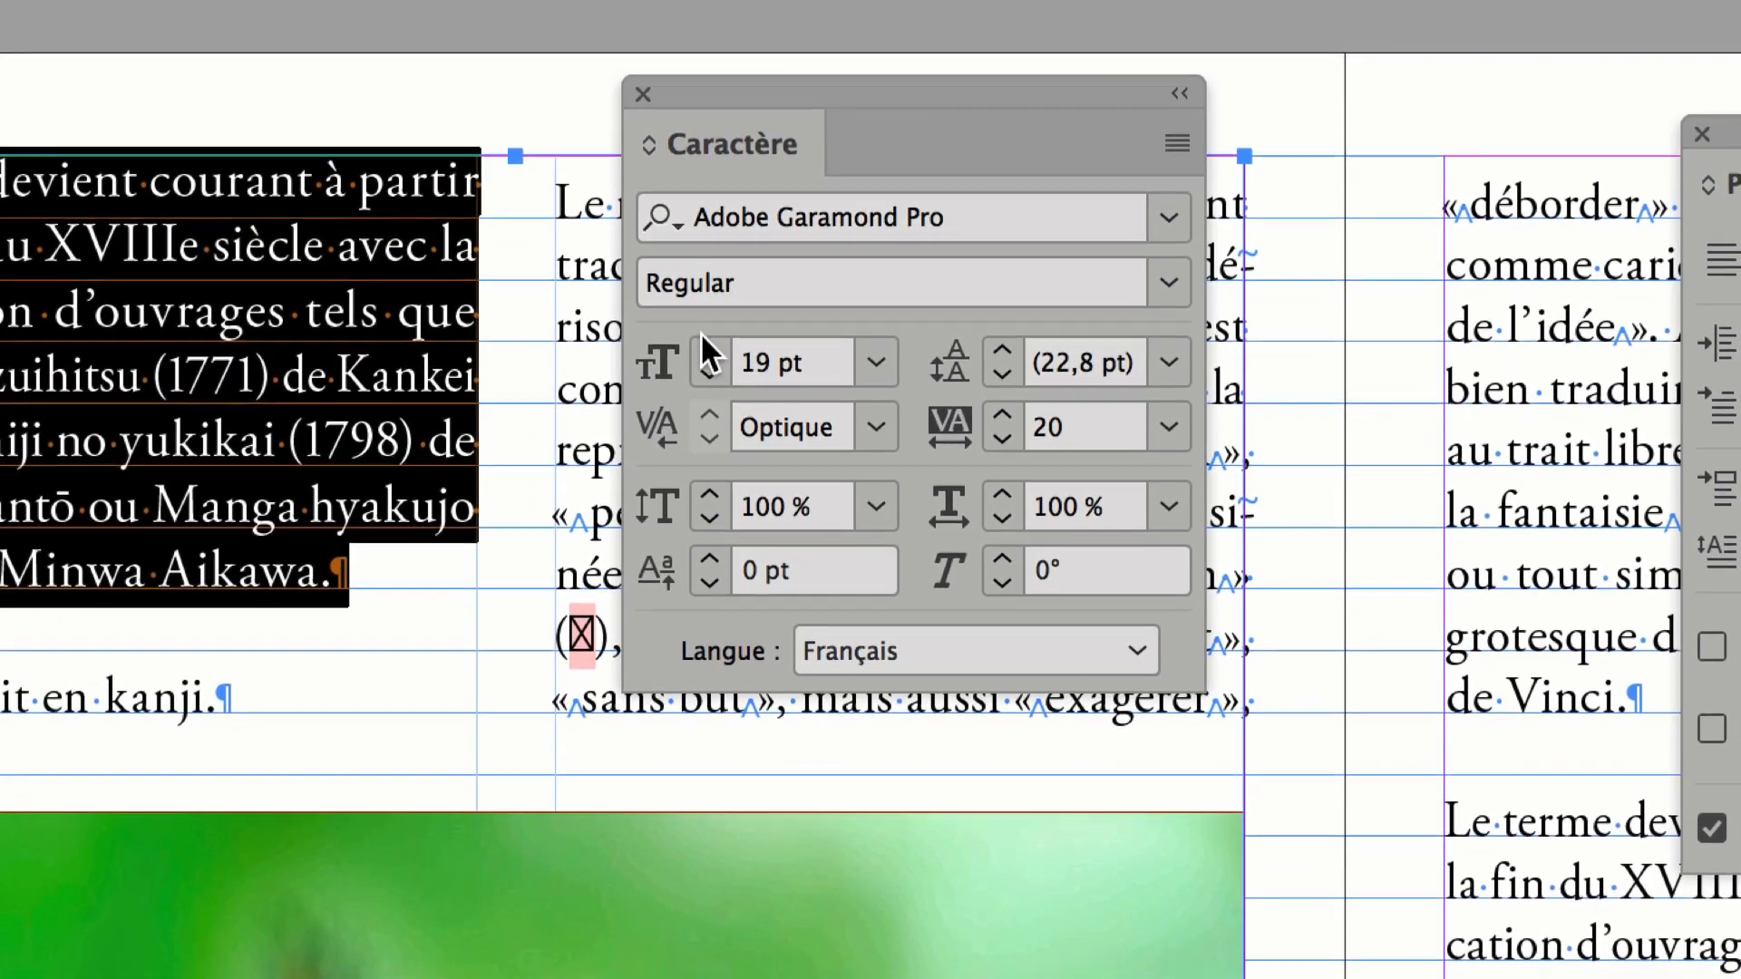
{"action": "left_click", "coordinate": [681, 508]}
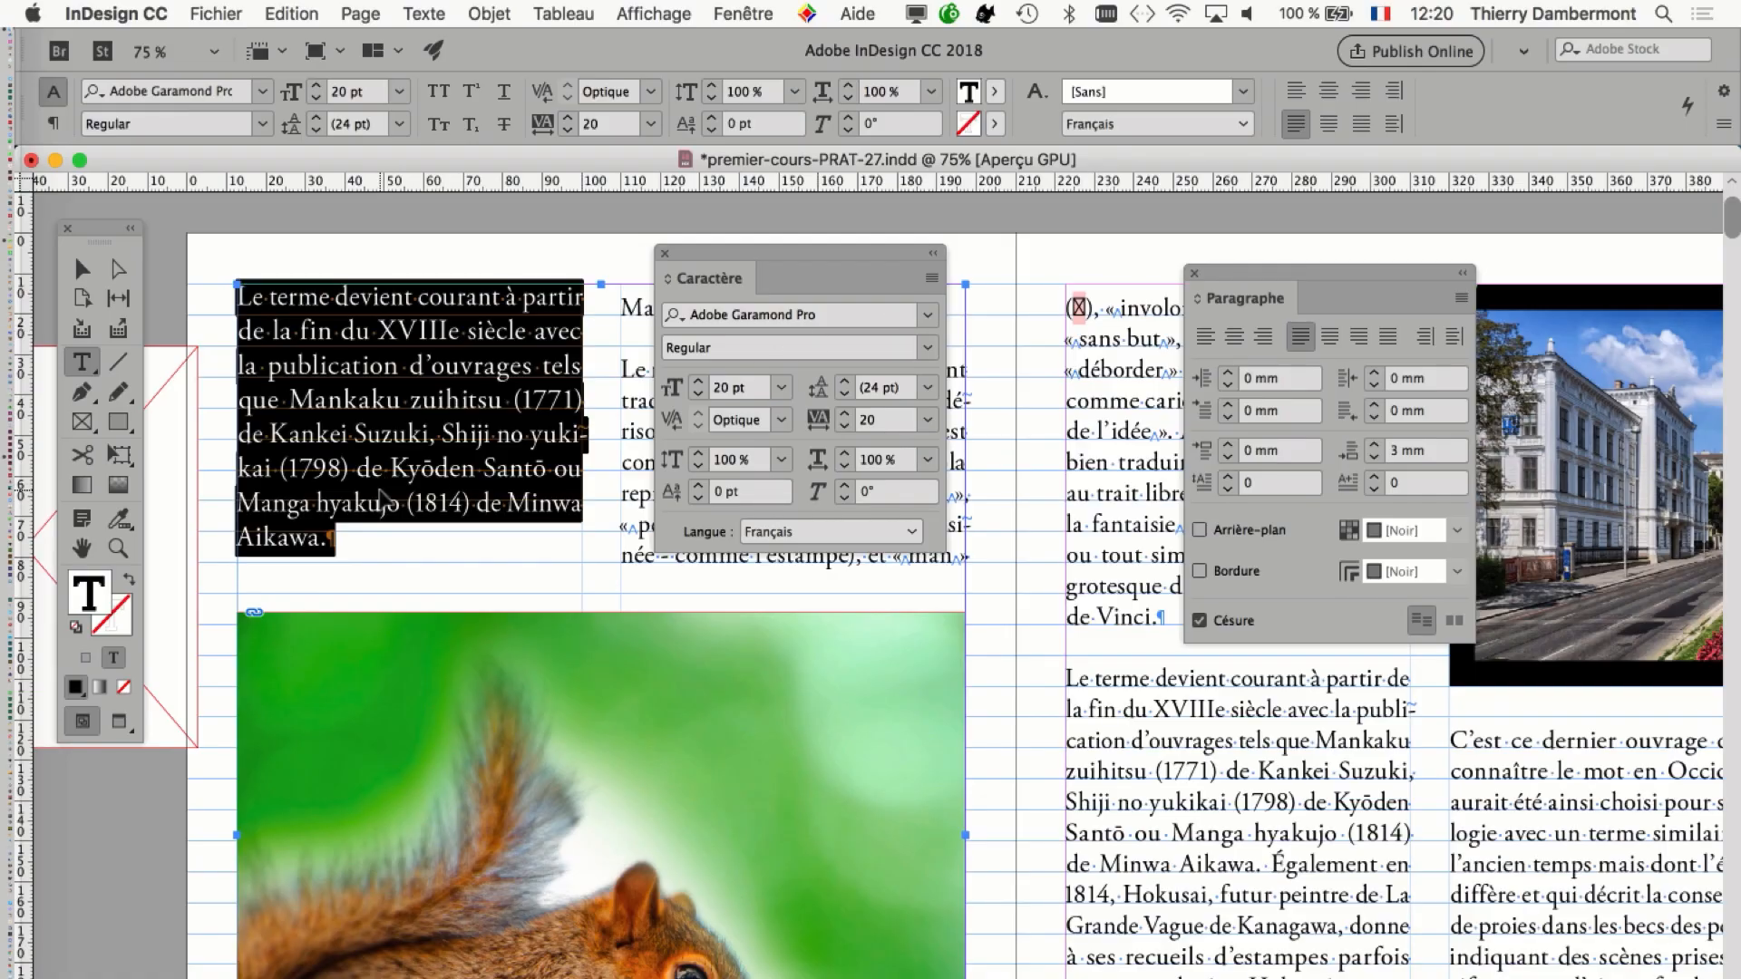
{"action": "mouse_move", "coordinate": [721, 249]}
{"action": "left_mouse_down"}
{"action": "mouse_move", "coordinate": [666, 246]}
{"action": "mouse_move", "coordinate": [711, 236]}
{"action": "left_mouse_up"}
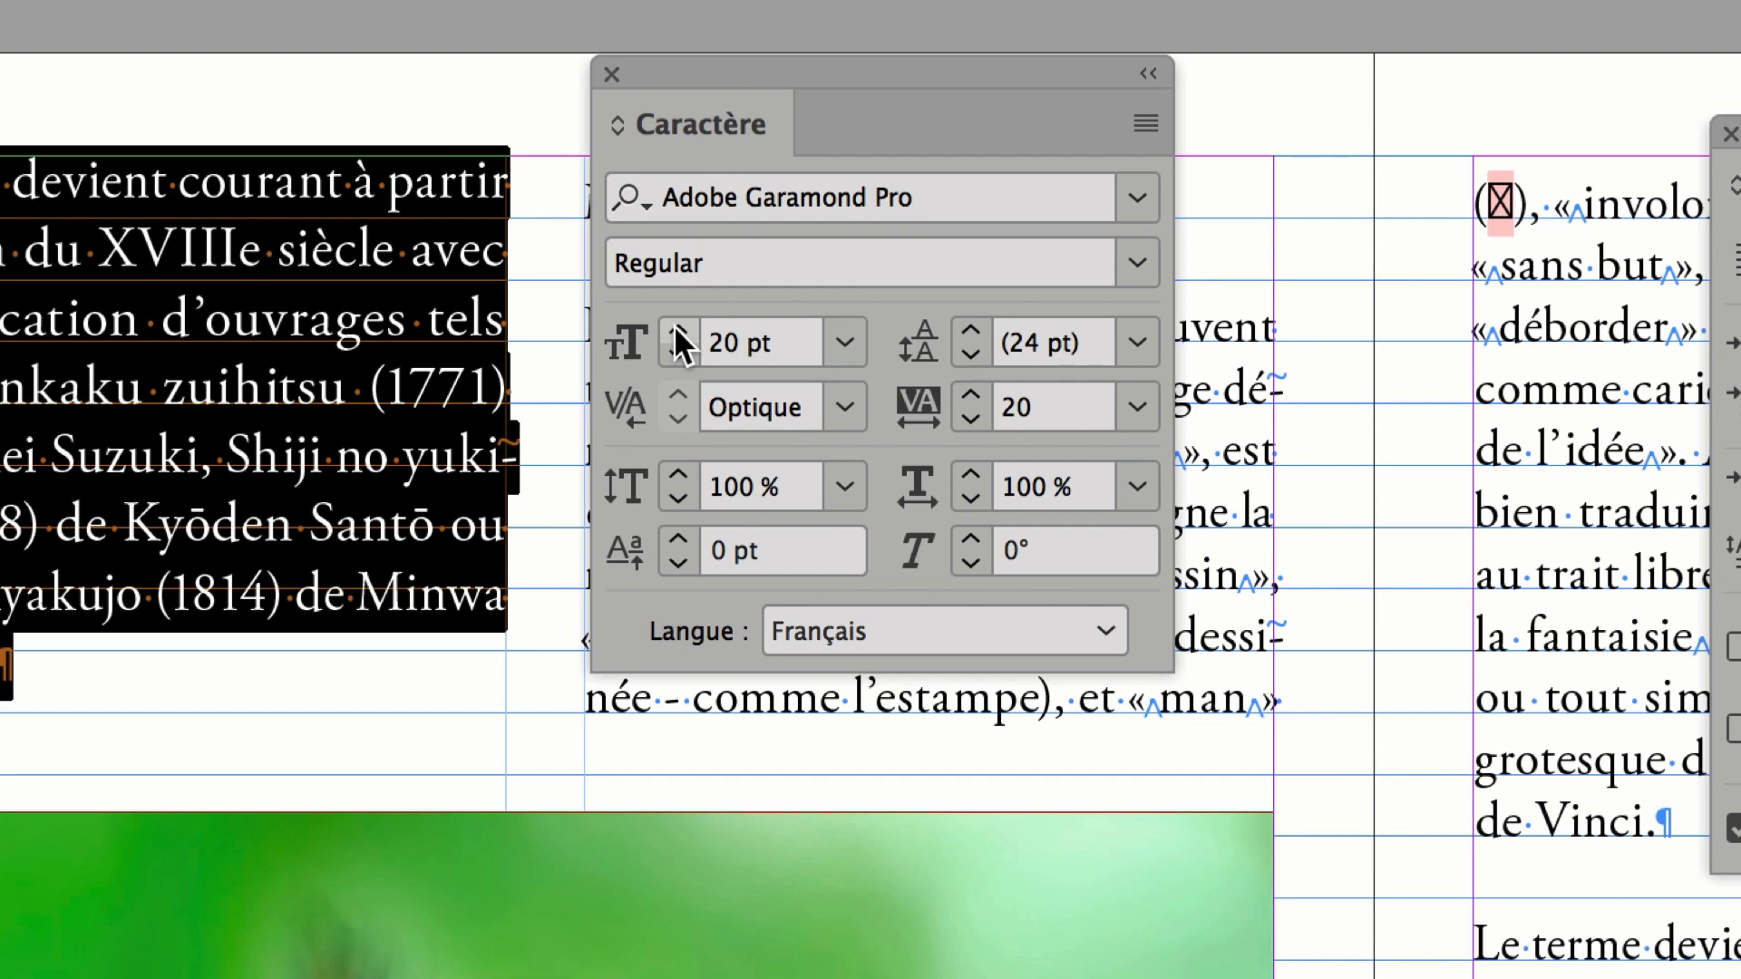
{"action": "left_click", "coordinate": [675, 330]}
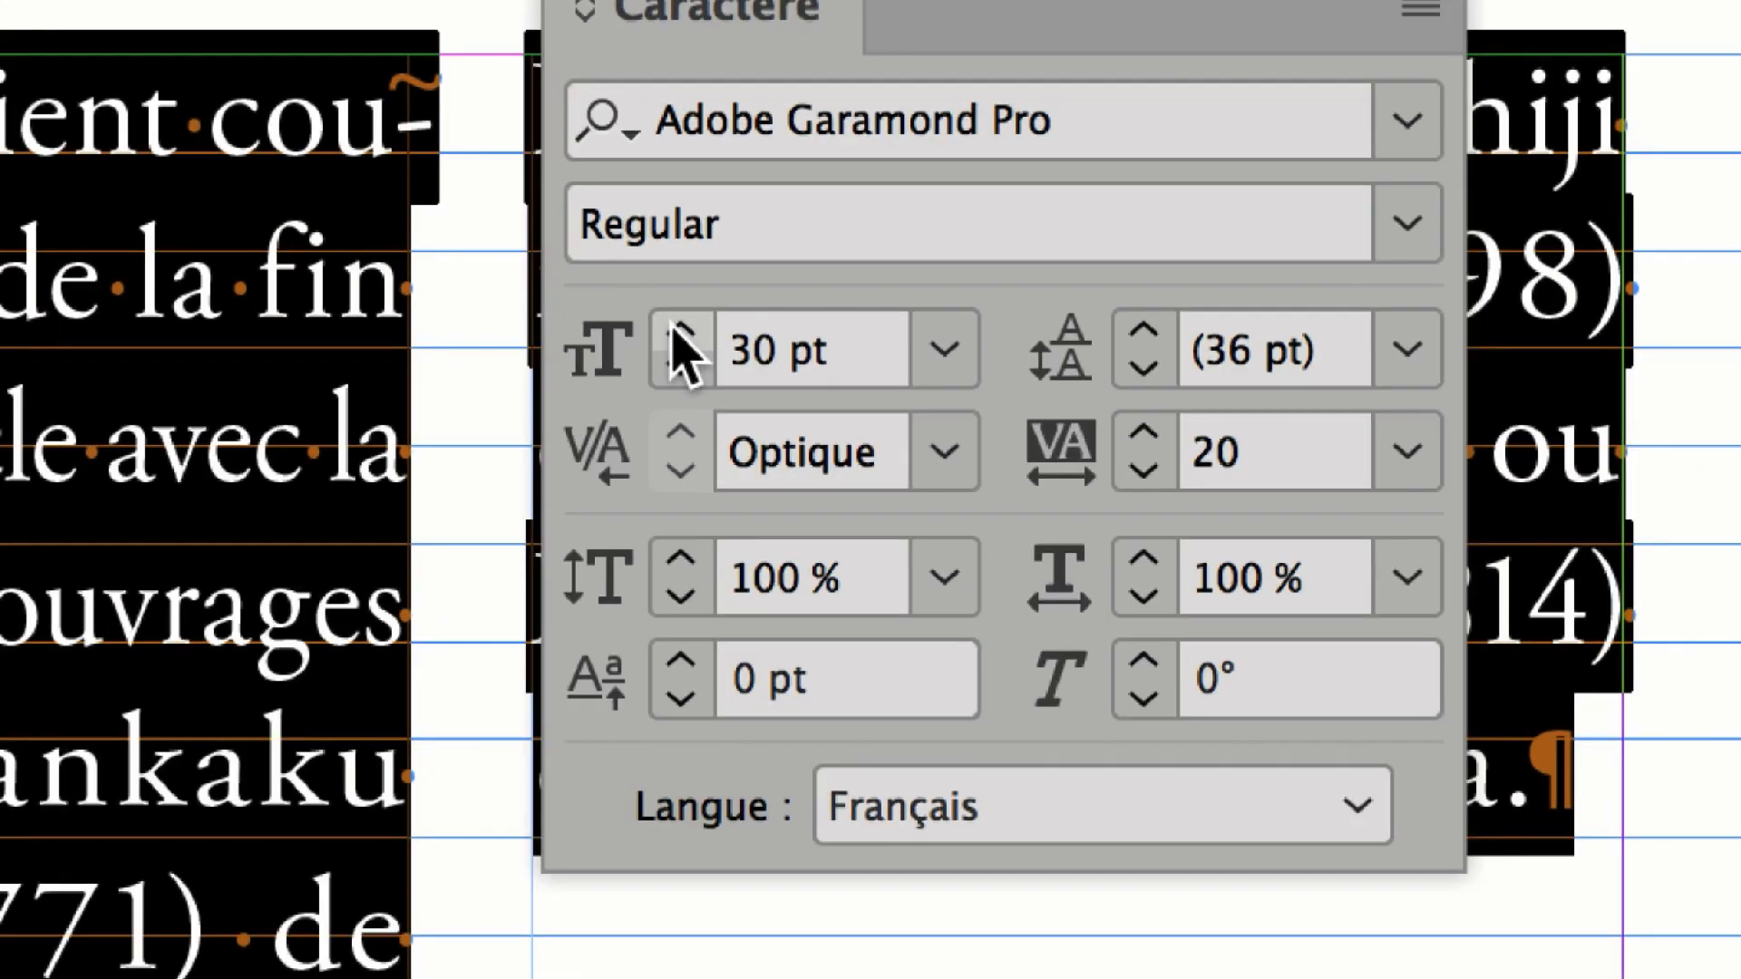
{"action": "left_click", "coordinate": [672, 333]}
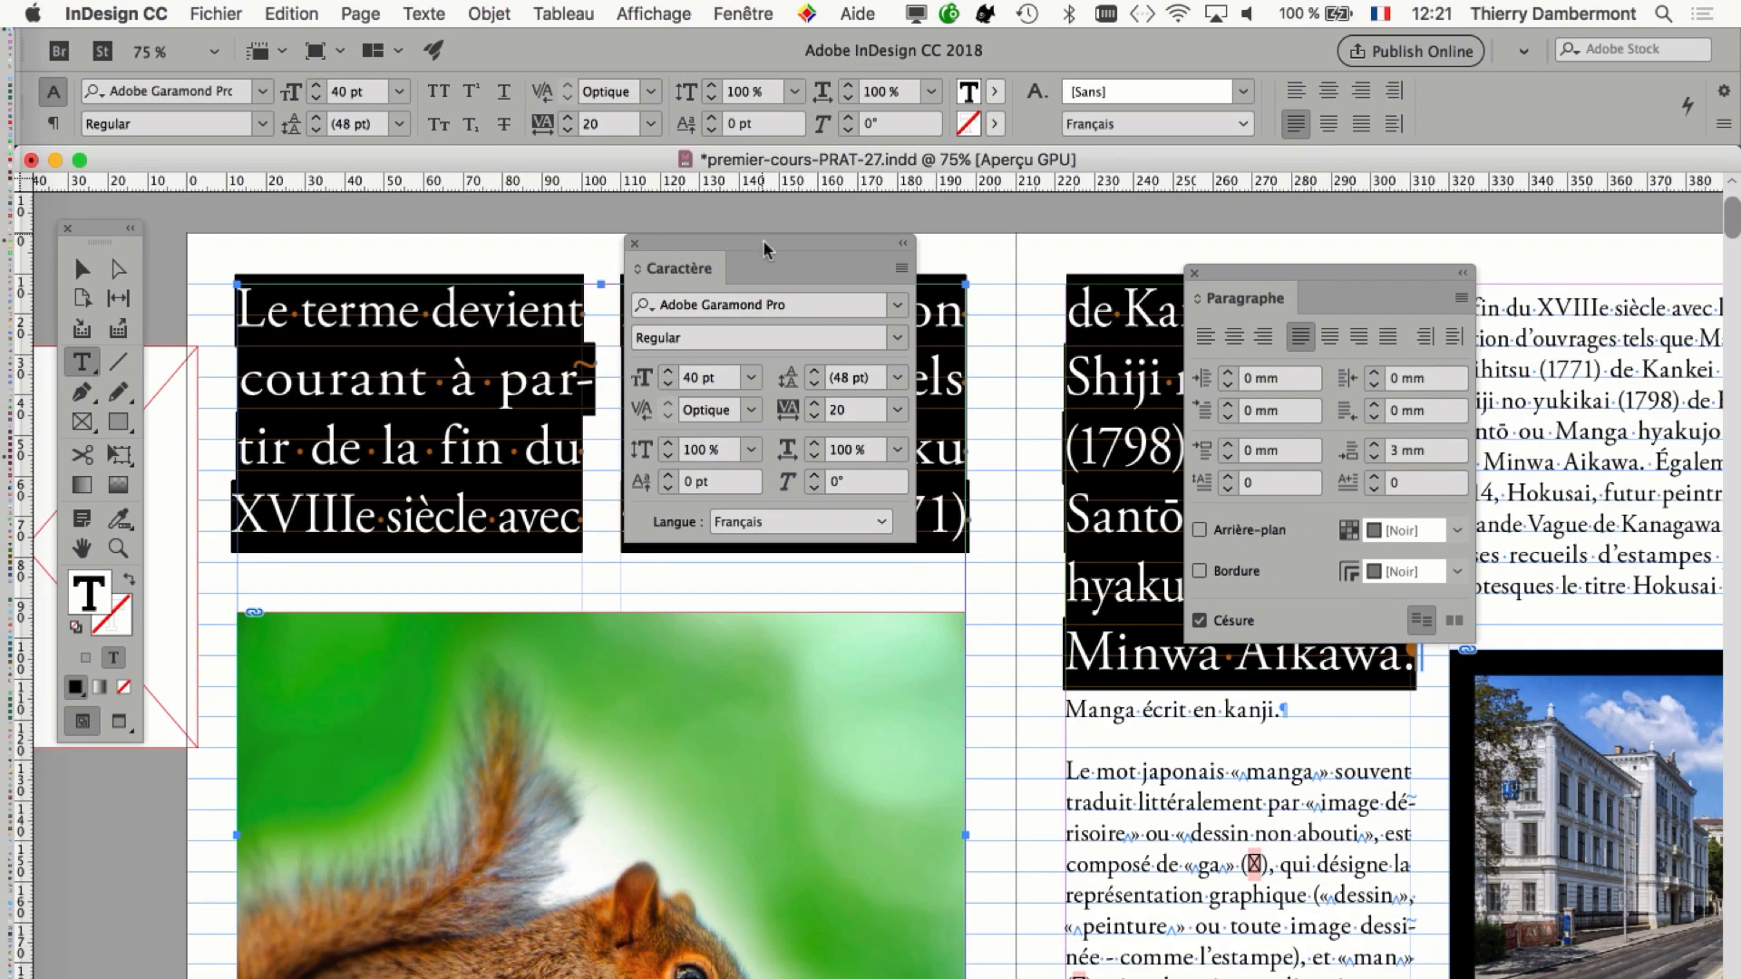
Move the panels below the enlarged text and set the opening paragraph's leading to 44 pt.
{"action": "left_click_drag", "start_coordinate": [764, 239], "coordinate": [948, 760]}
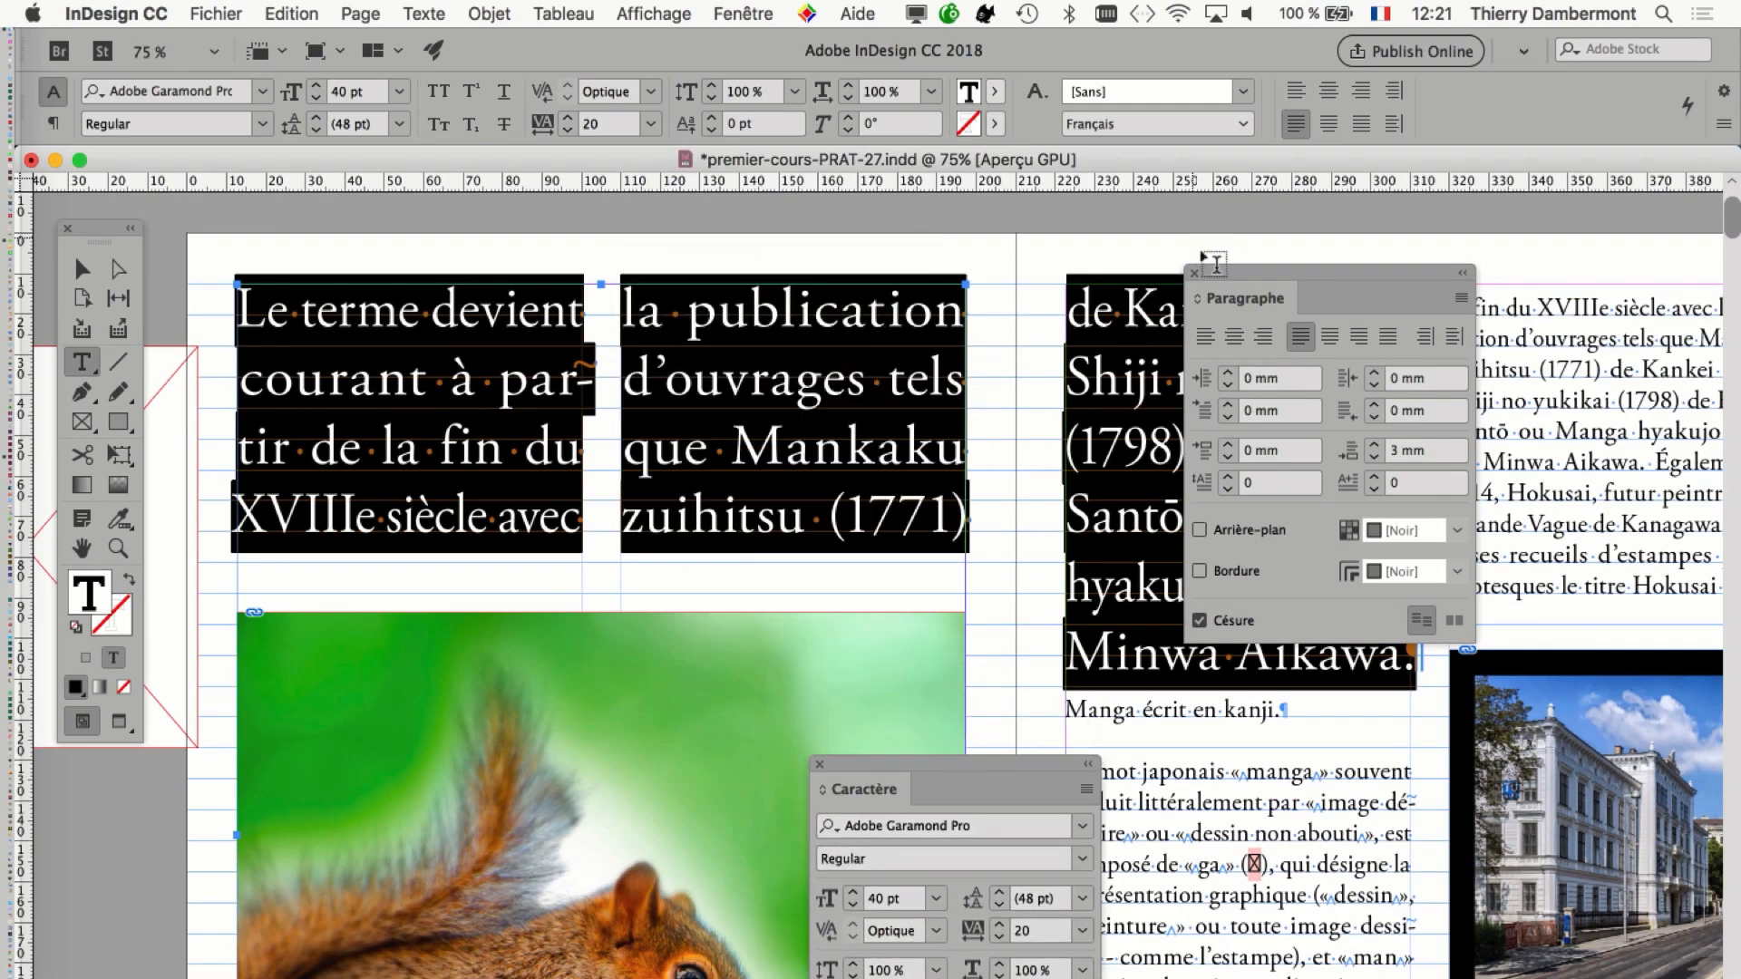
{"action": "left_click_drag", "start_coordinate": [1233, 281], "coordinate": [1350, 824]}
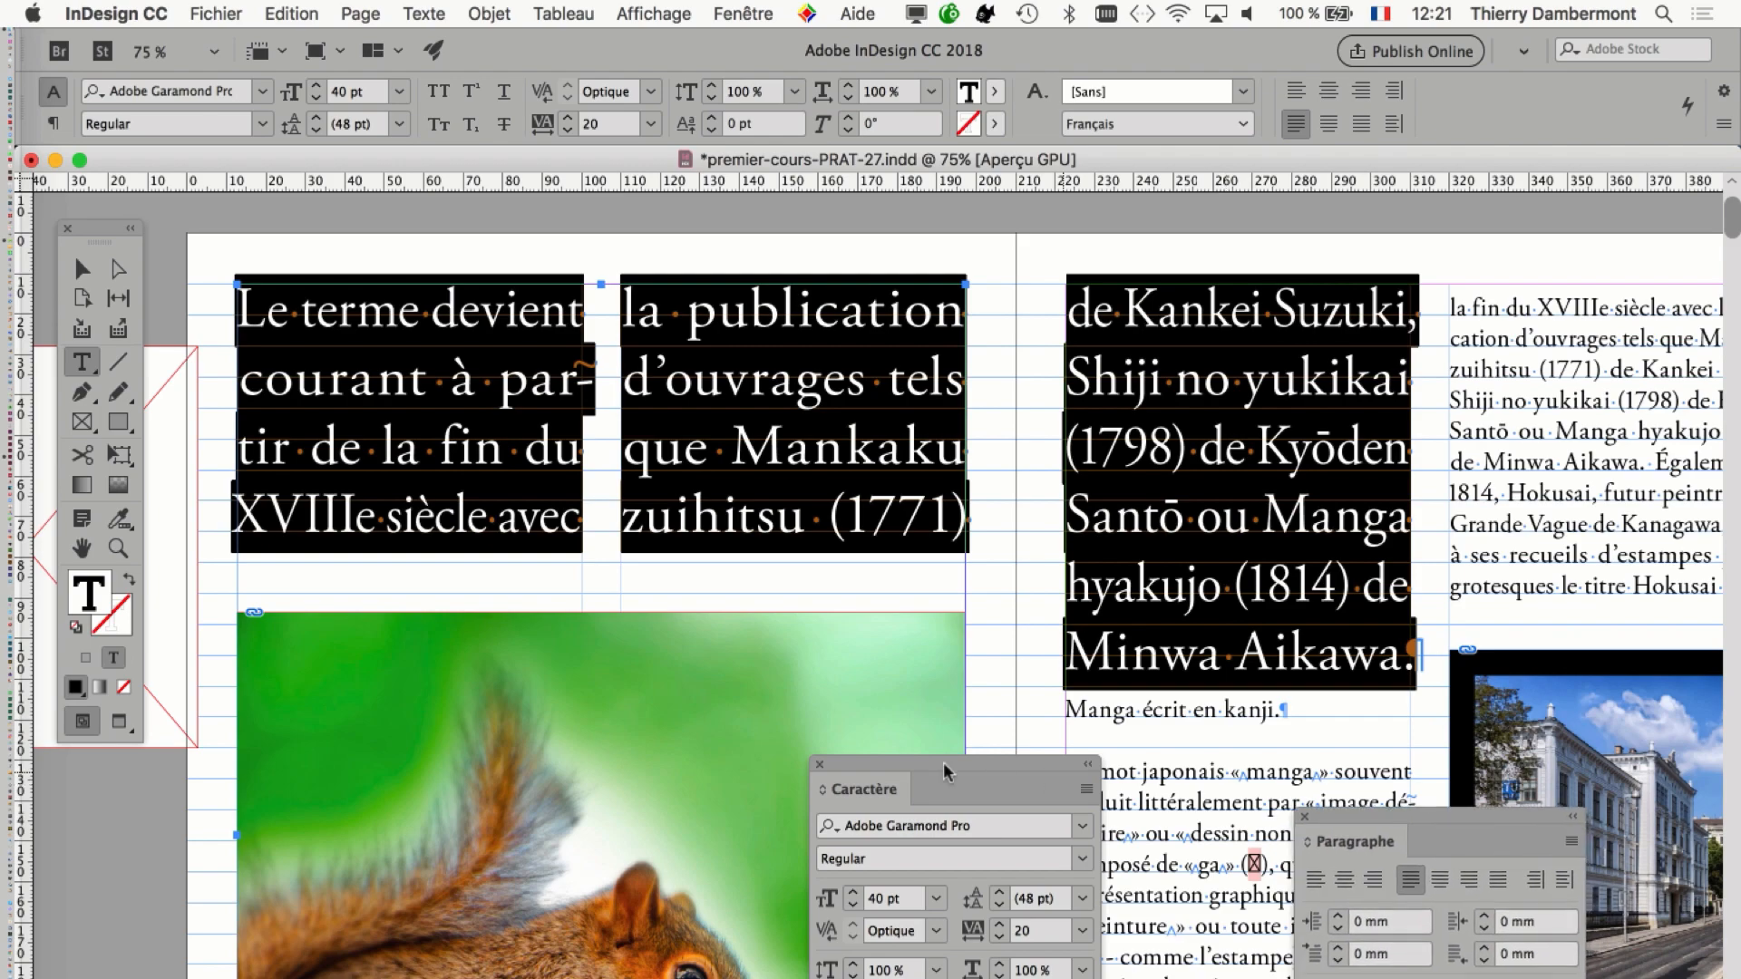
{"action": "left_click_drag", "start_coordinate": [944, 771], "coordinate": [677, 612]}
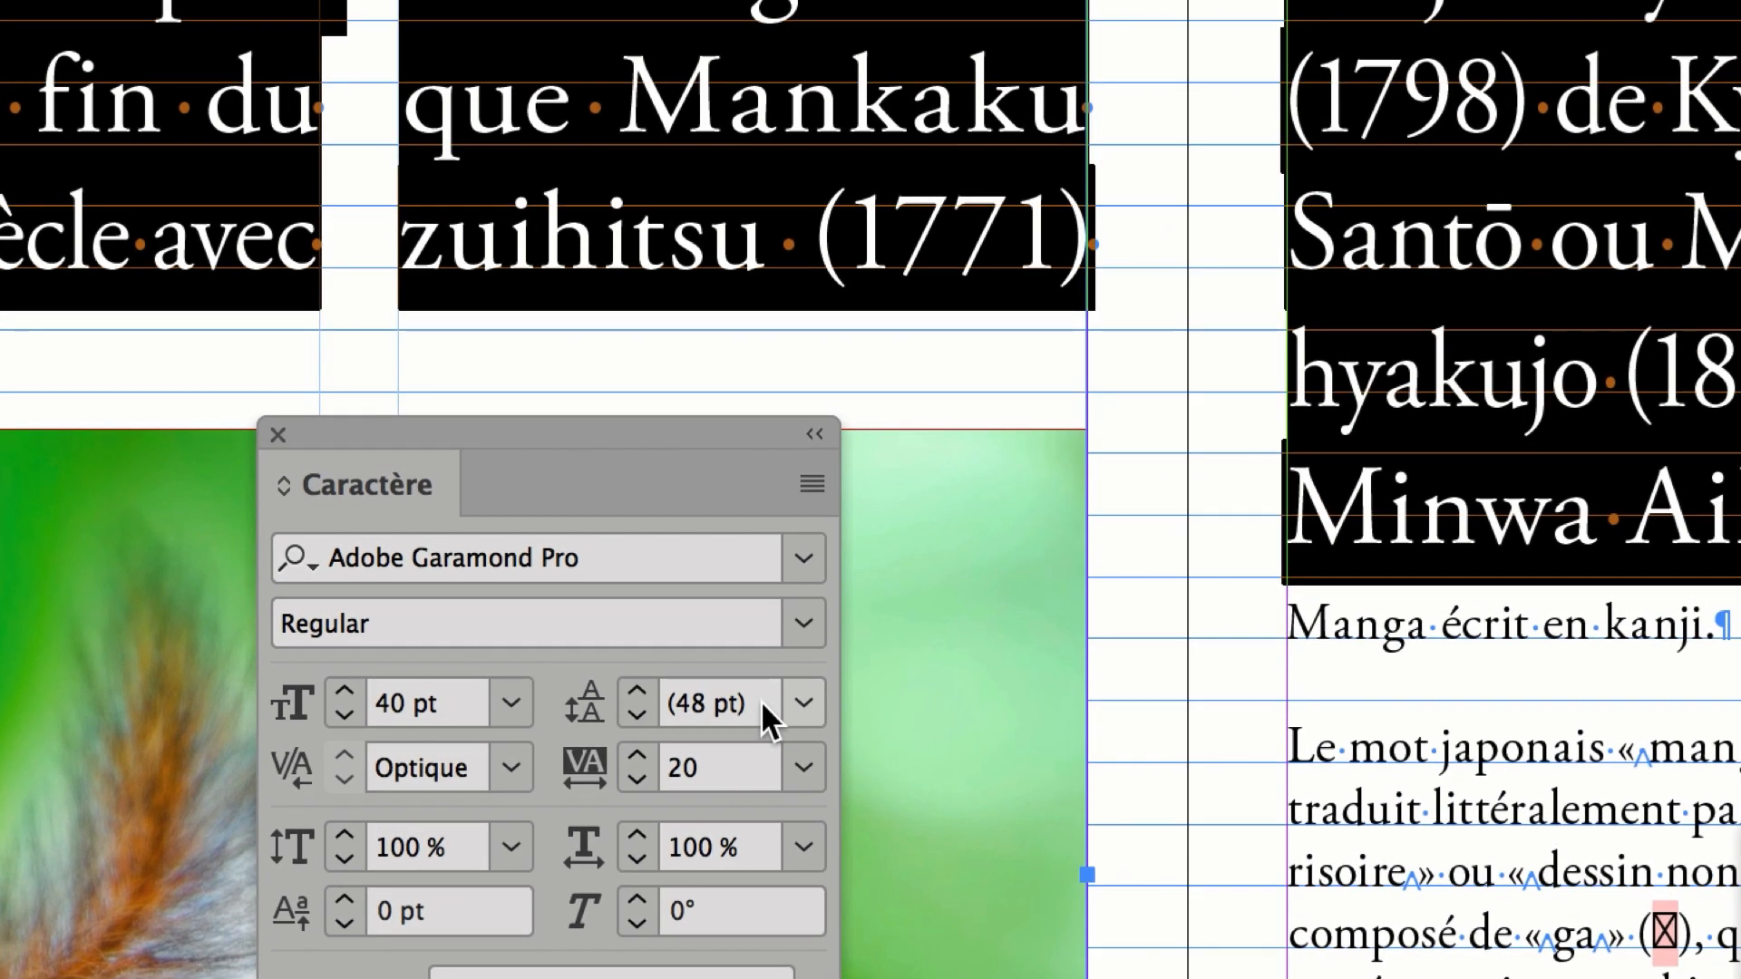
{"action": "left_click", "coordinate": [712, 701]}
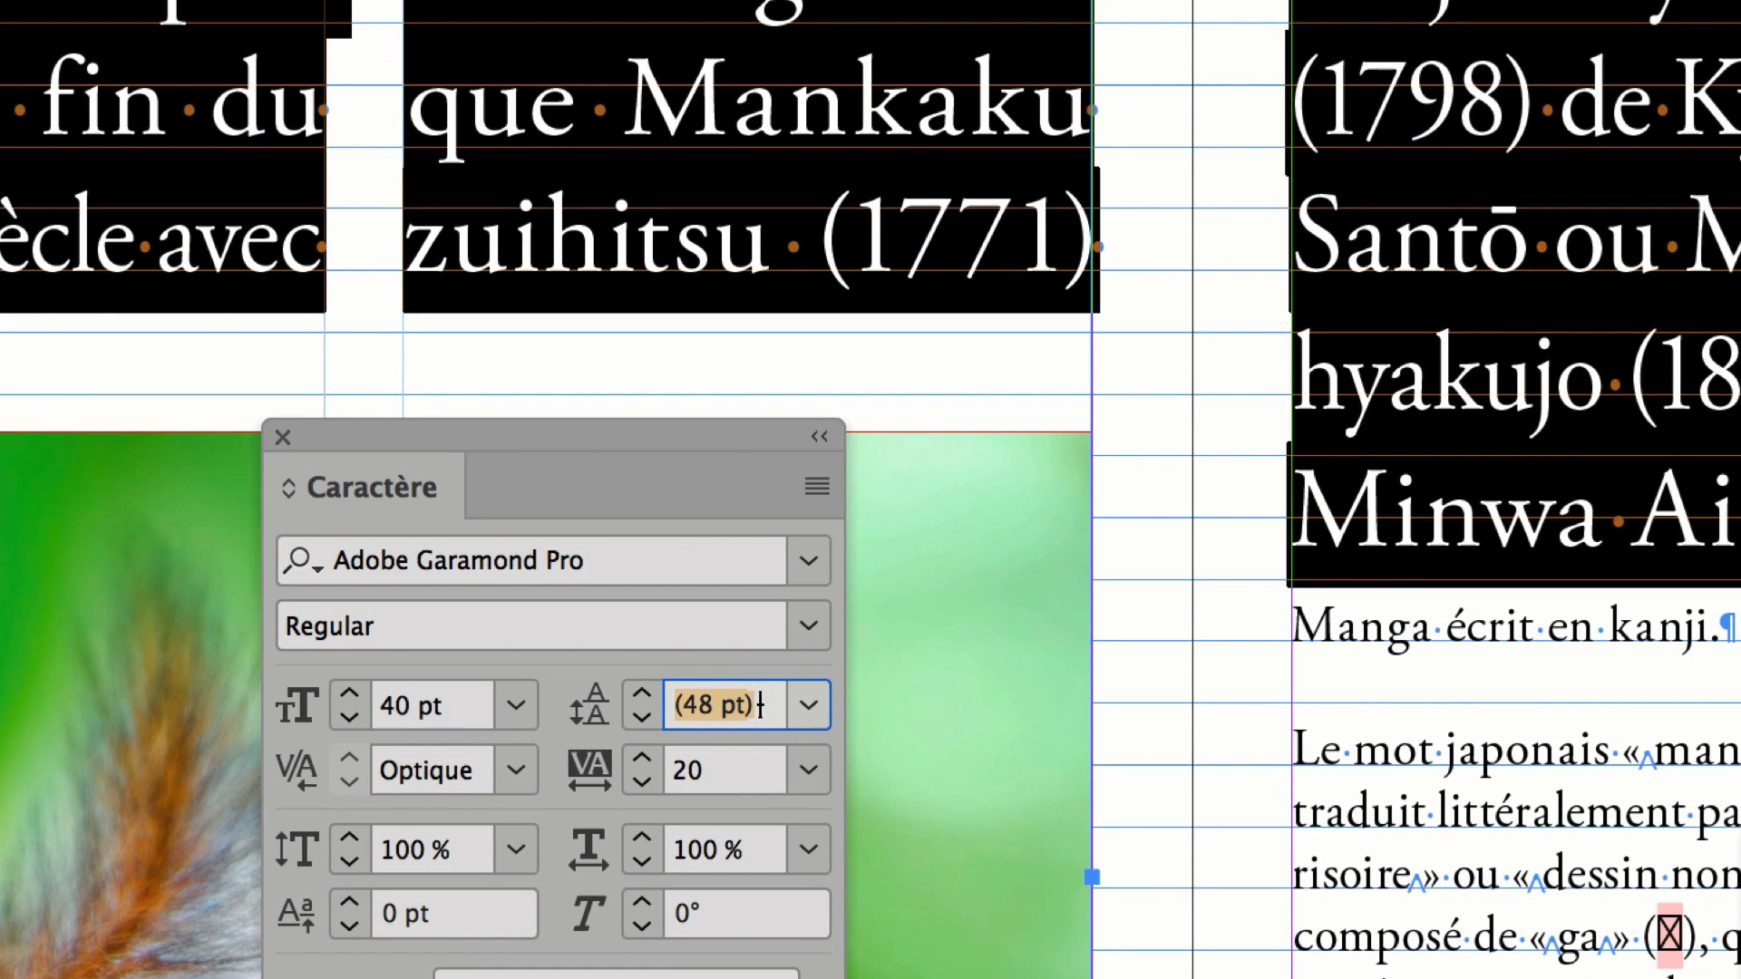
{"action": "type", "text": "44"}
{"action": "key", "text": "Tab"}
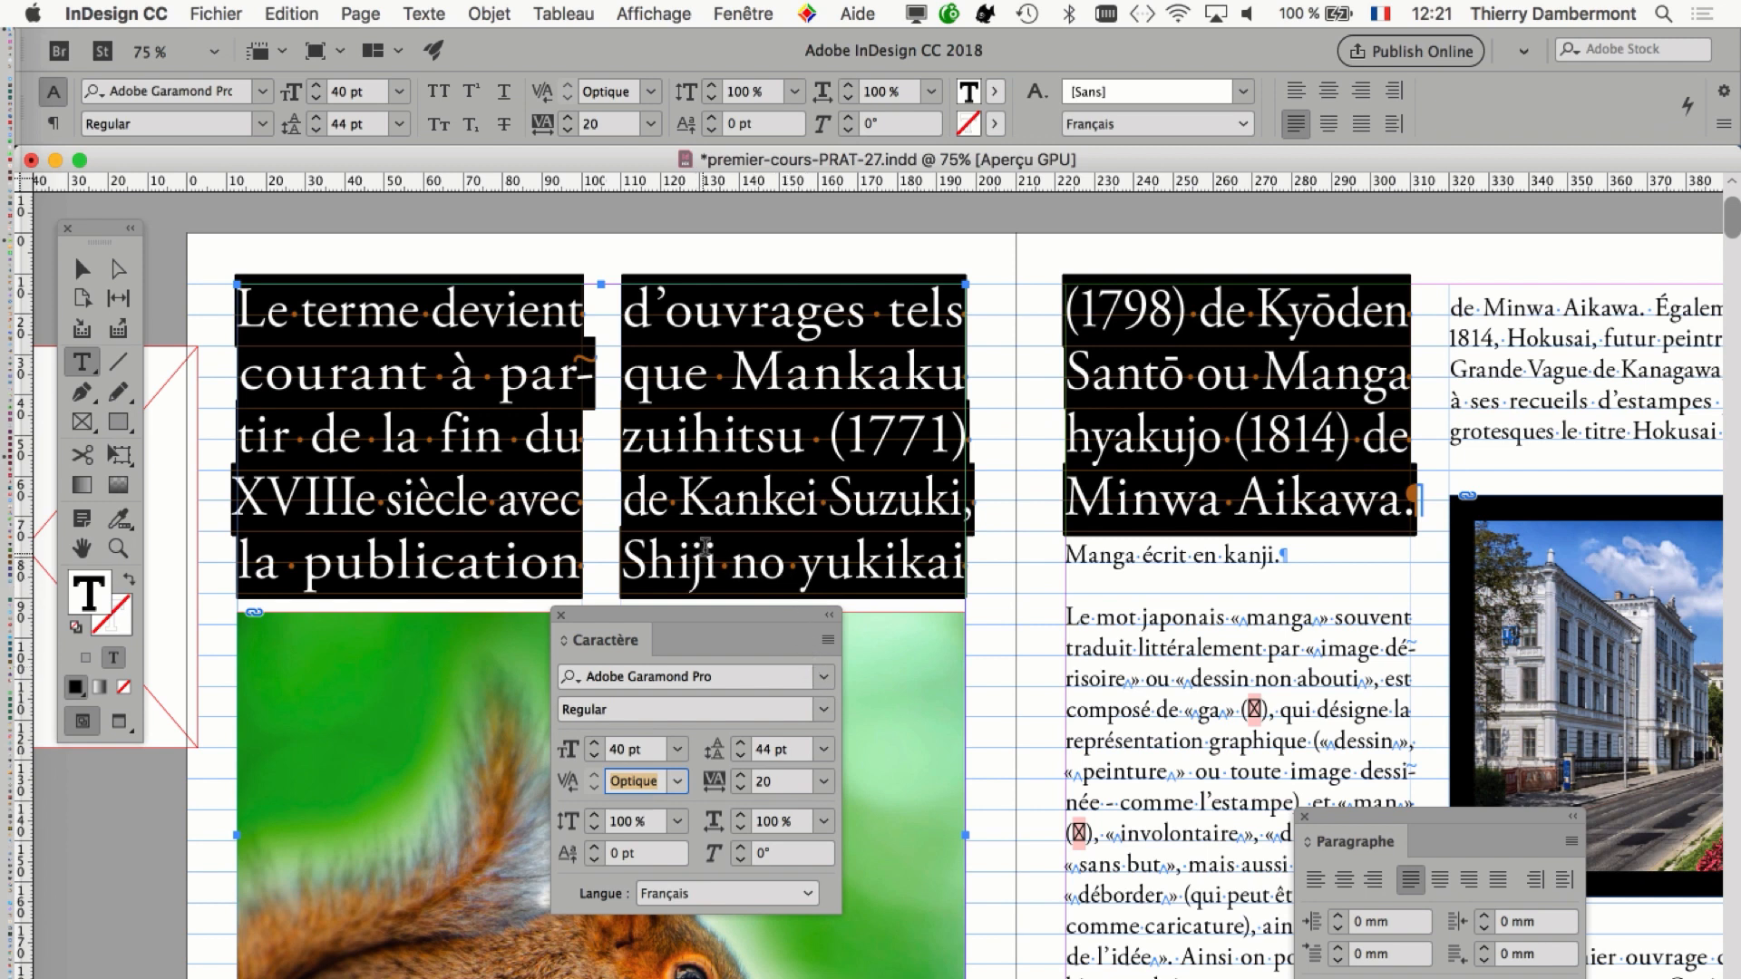
Delete the opening paragraph's text after "d'ouvrages", through "Minwa Aikawa.", keeping its paragraph mark.
{"action": "left_click", "coordinate": [865, 311]}
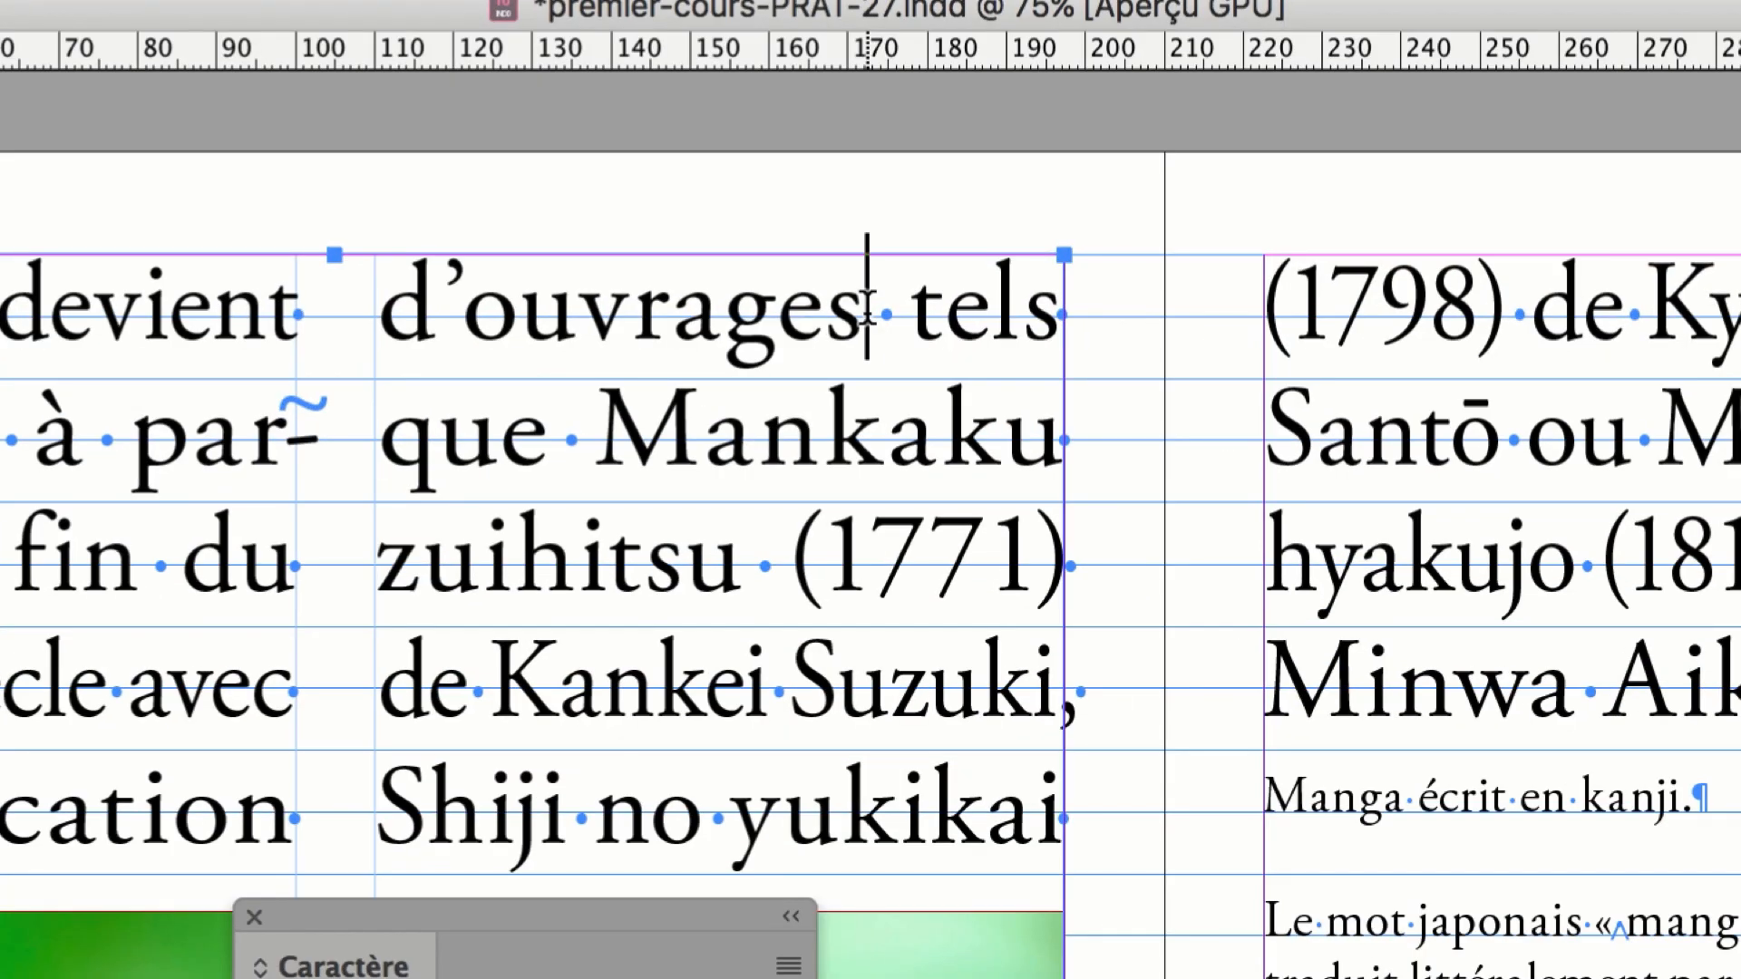
{"action": "left_click_drag", "start_coordinate": [865, 311], "coordinate": [1737, 610]}
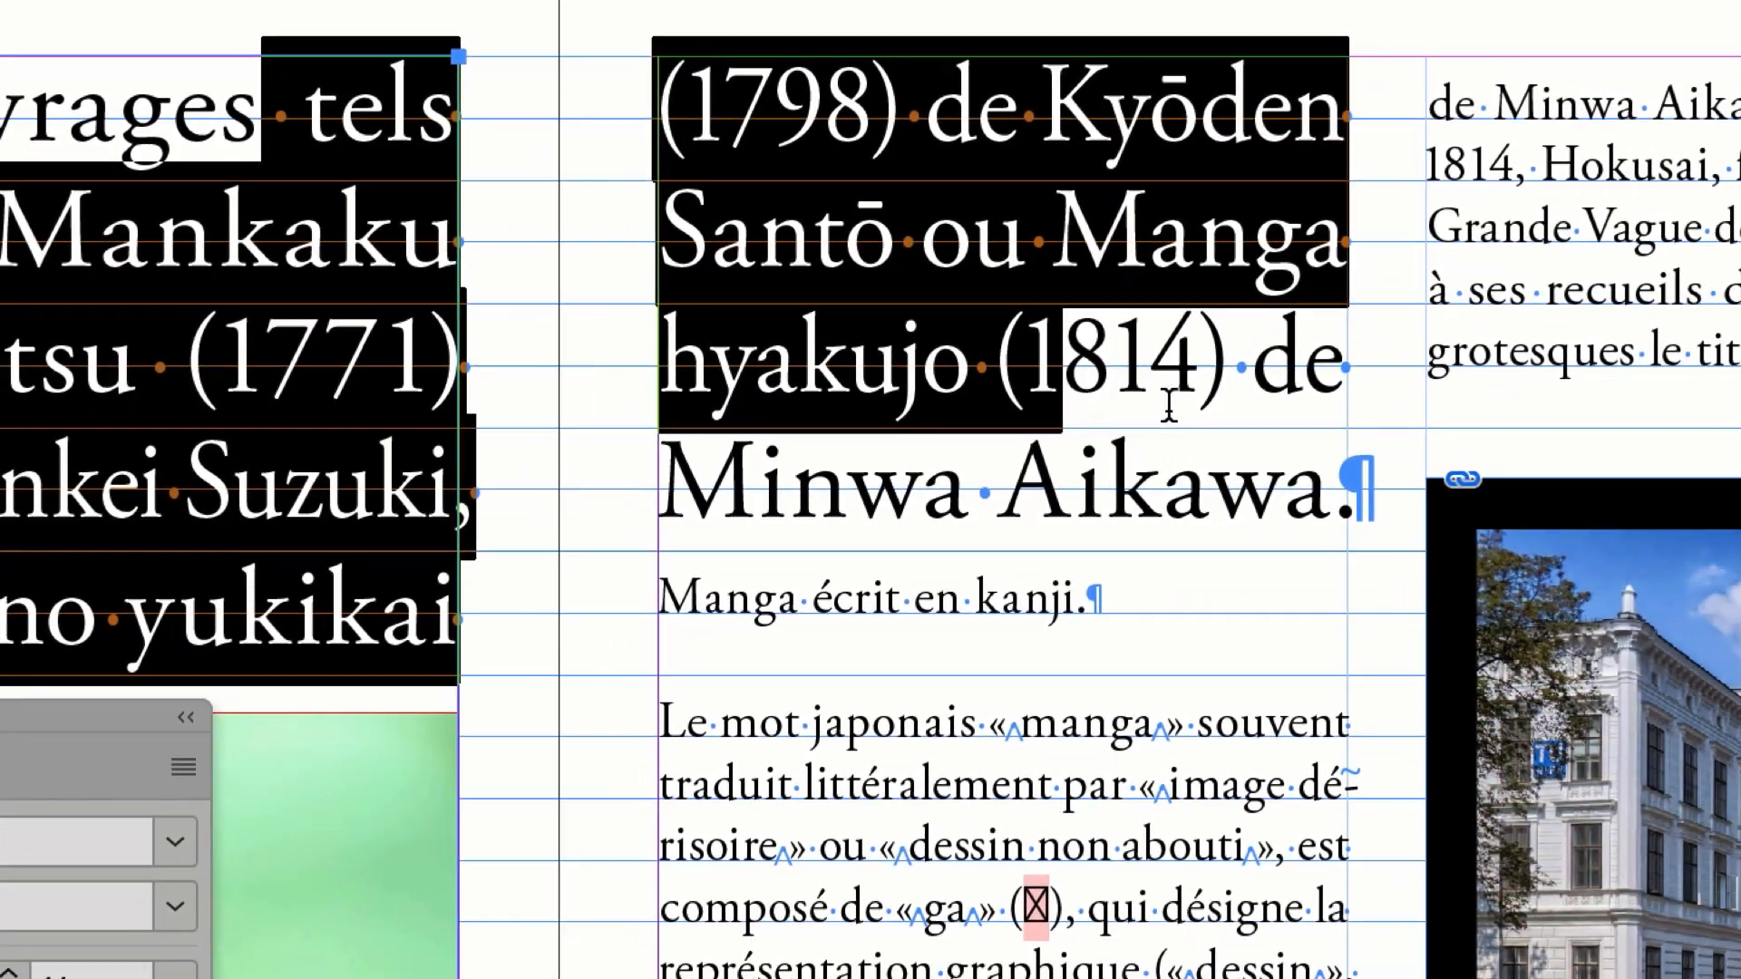
{"action": "left_click_drag", "start_coordinate": [1168, 405], "coordinate": [1349, 461]}
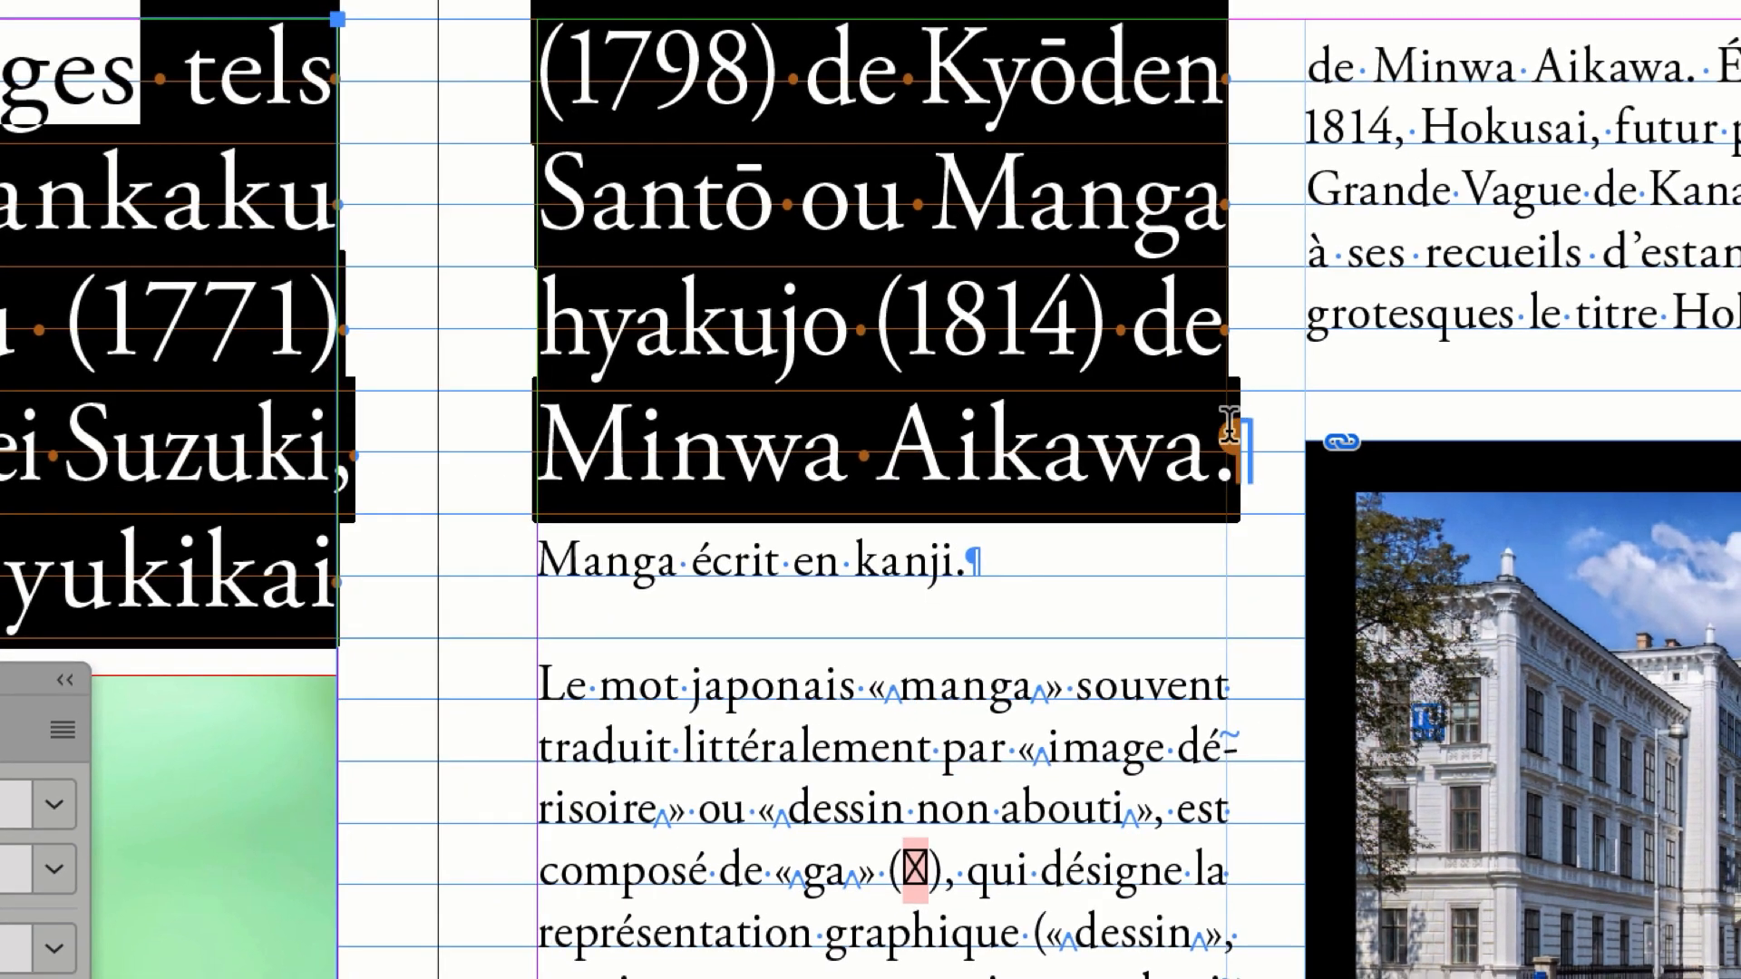
{"action": "mouse_move", "coordinate": [1228, 426]}
{"action": "left_mouse_down"}
{"action": "mouse_move", "coordinate": [1199, 430]}
{"action": "mouse_move", "coordinate": [1234, 431]}
{"action": "left_mouse_up"}
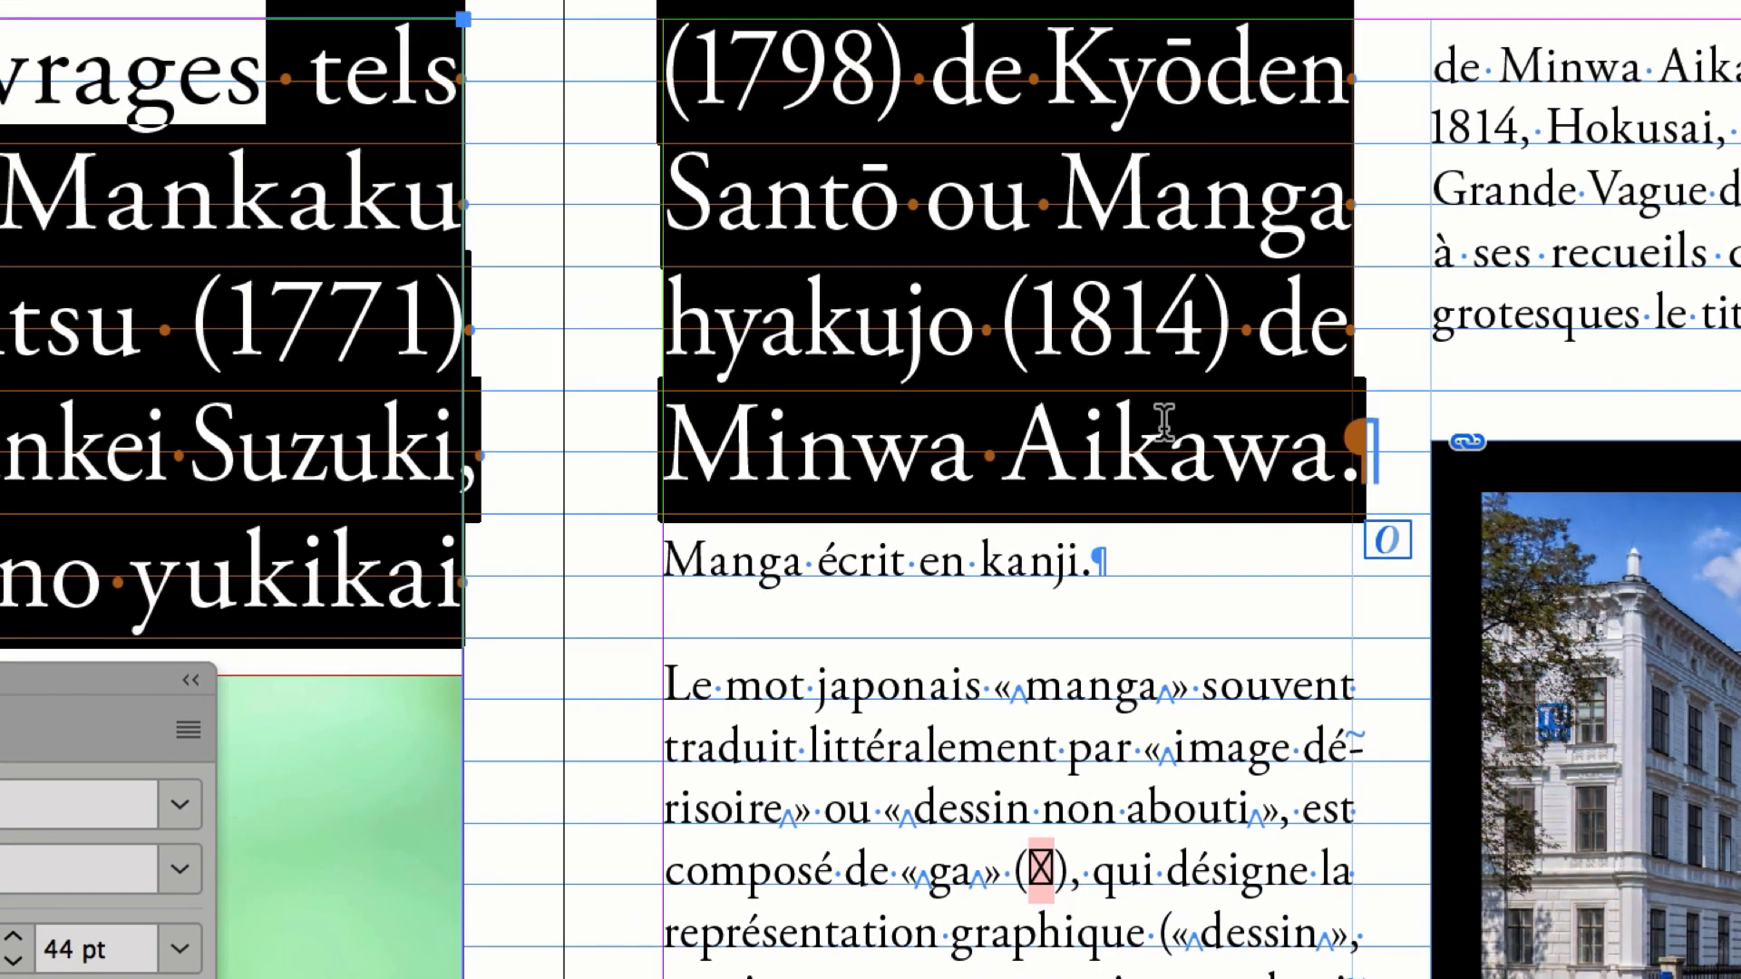
{"action": "key", "text": "BackSpace"}
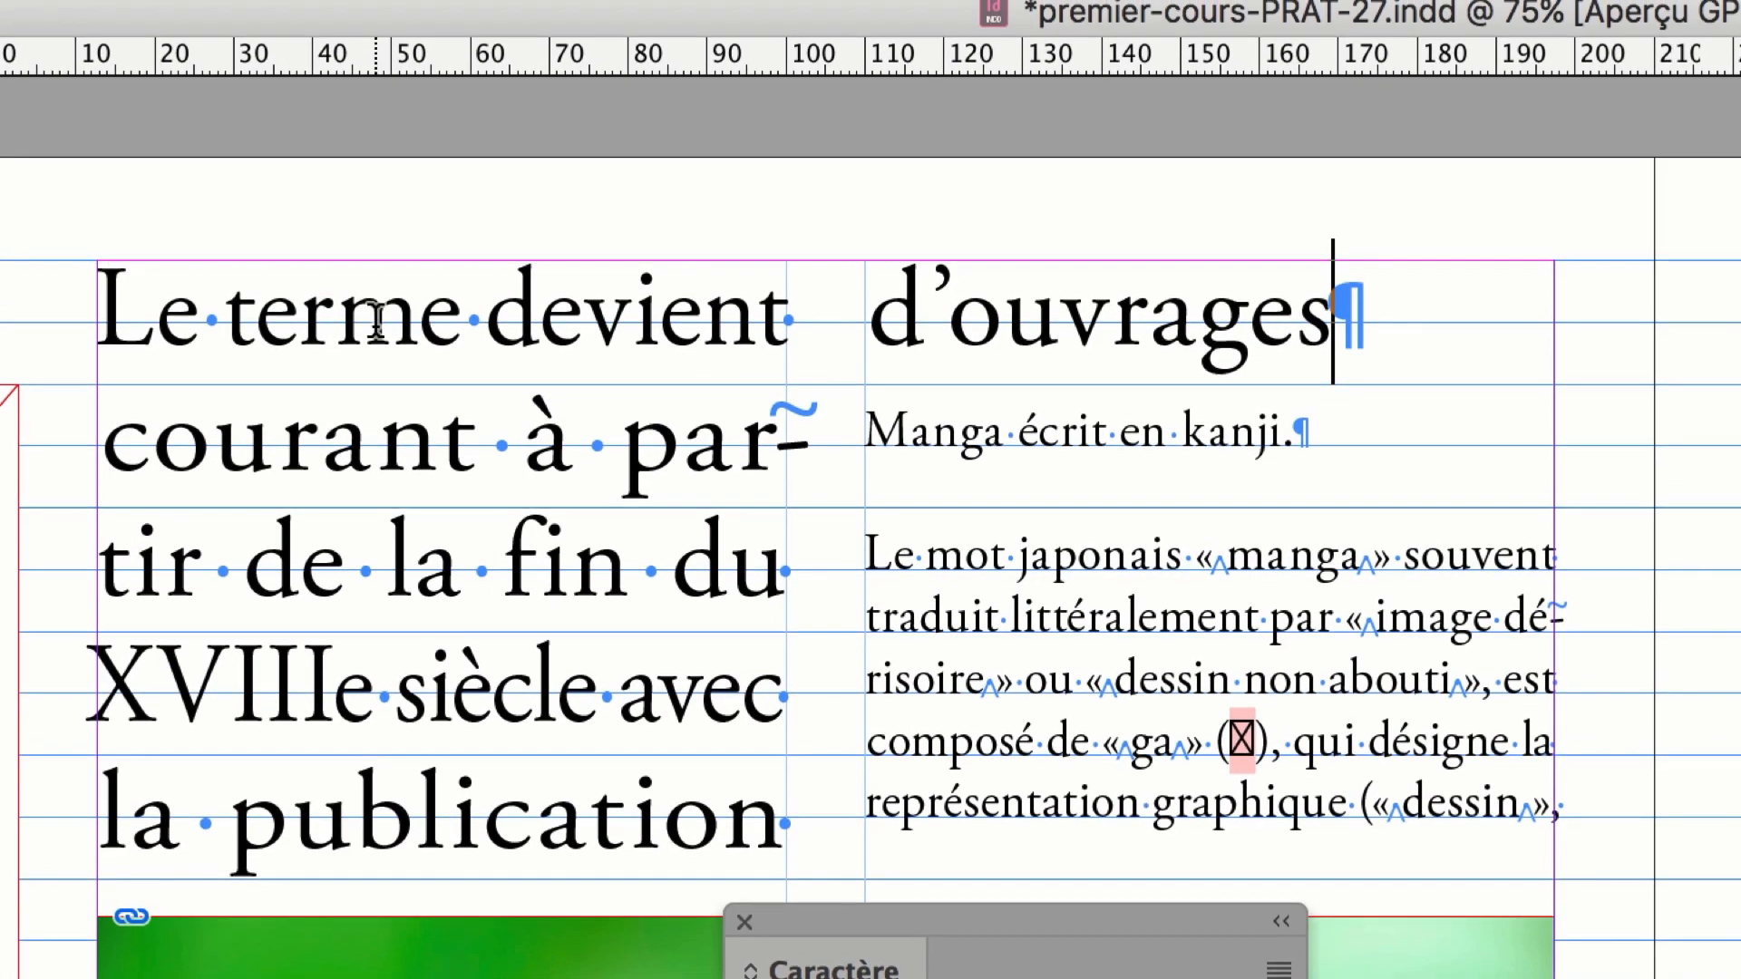
Save the document as a new version named premier-cours-PRAT-28.indd.
{"action": "left_click", "coordinate": [378, 324]}
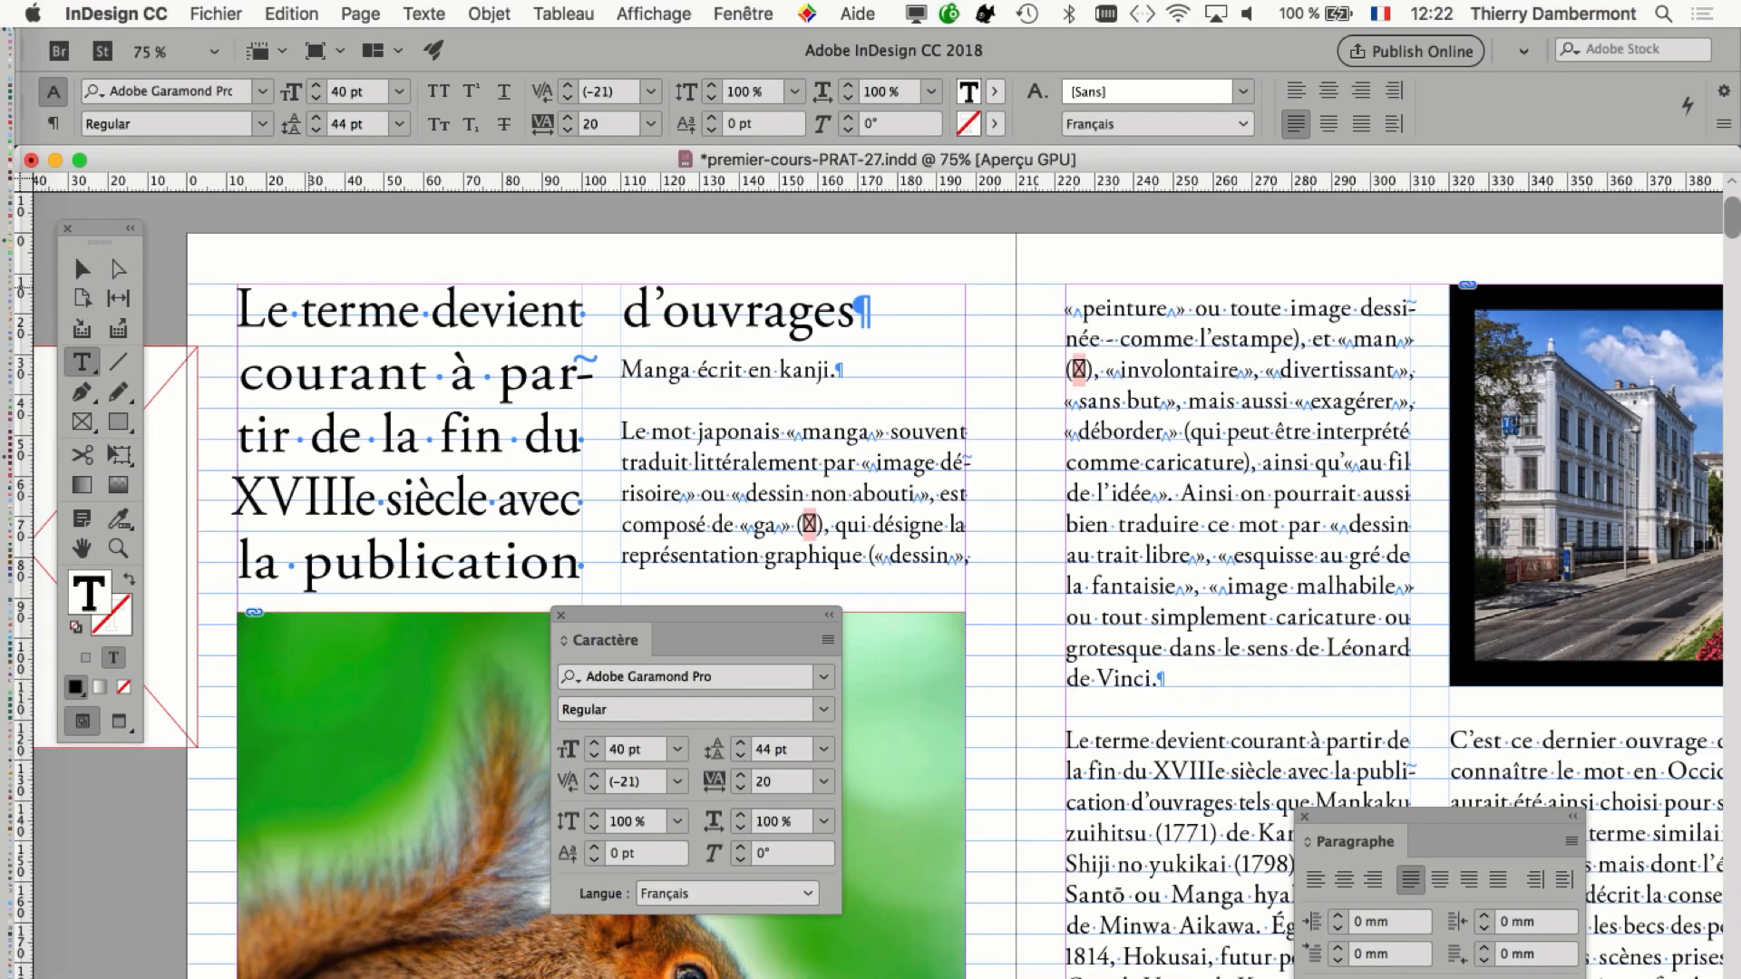
{"action": "left_click", "coordinate": [216, 13]}
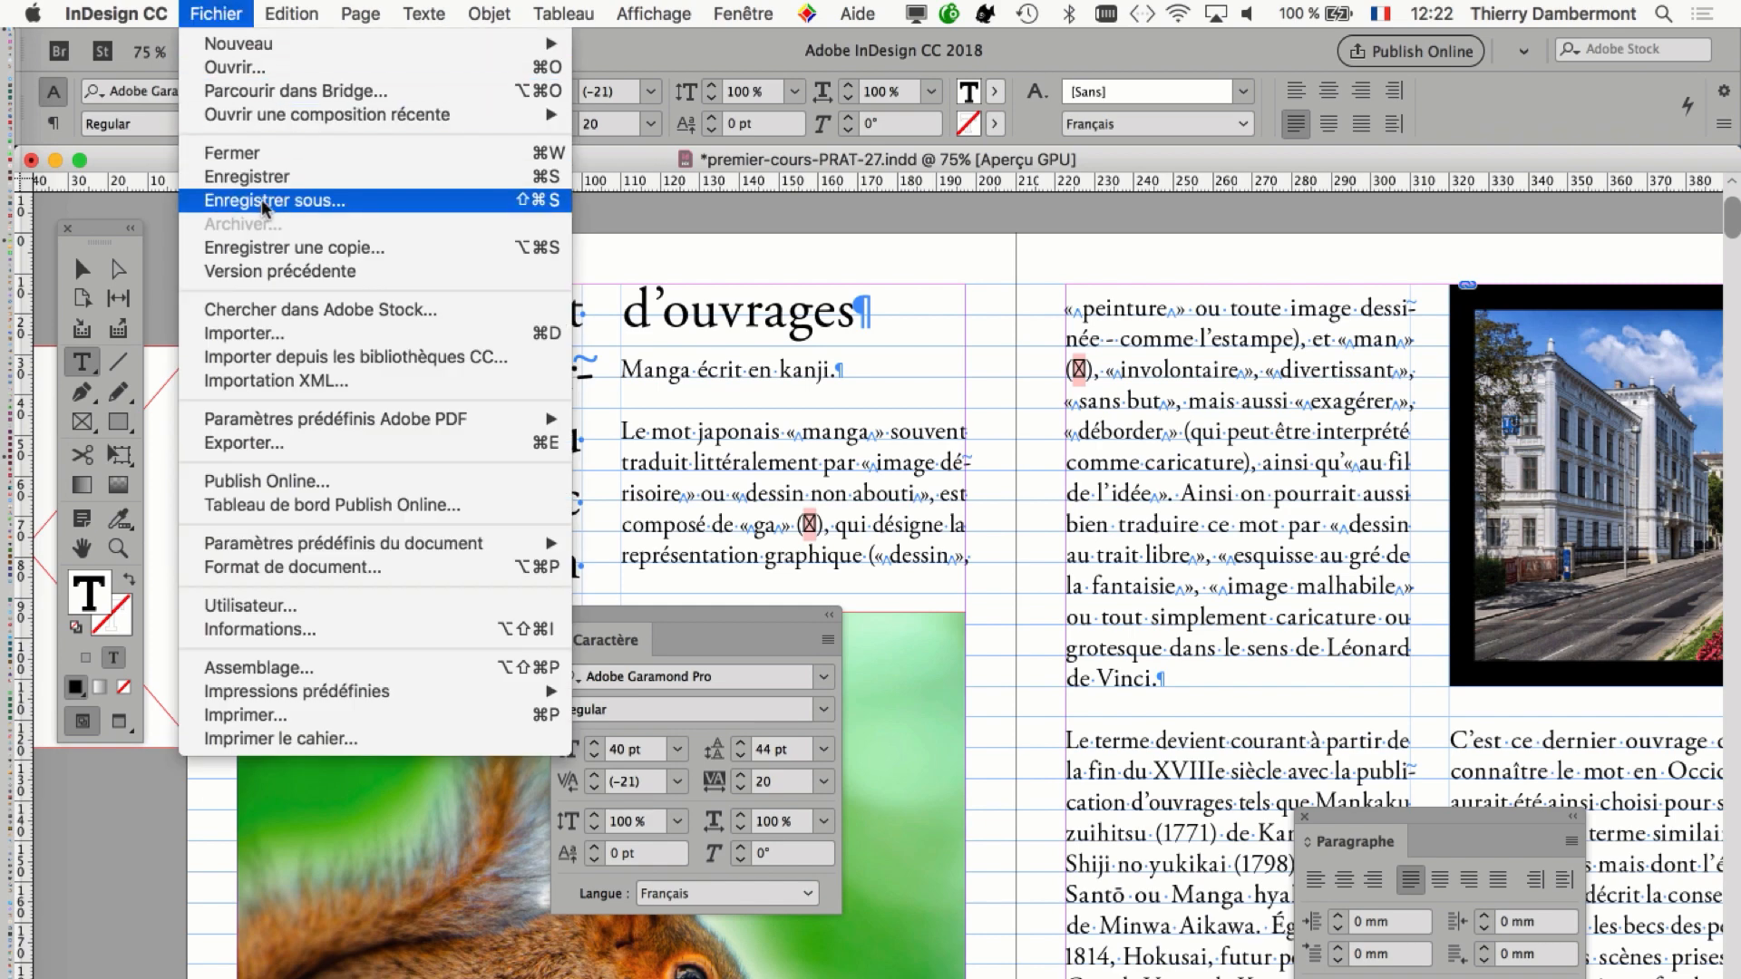
{"action": "left_click", "coordinate": [300, 440]}
{"action": "left_click", "coordinate": [956, 119]}
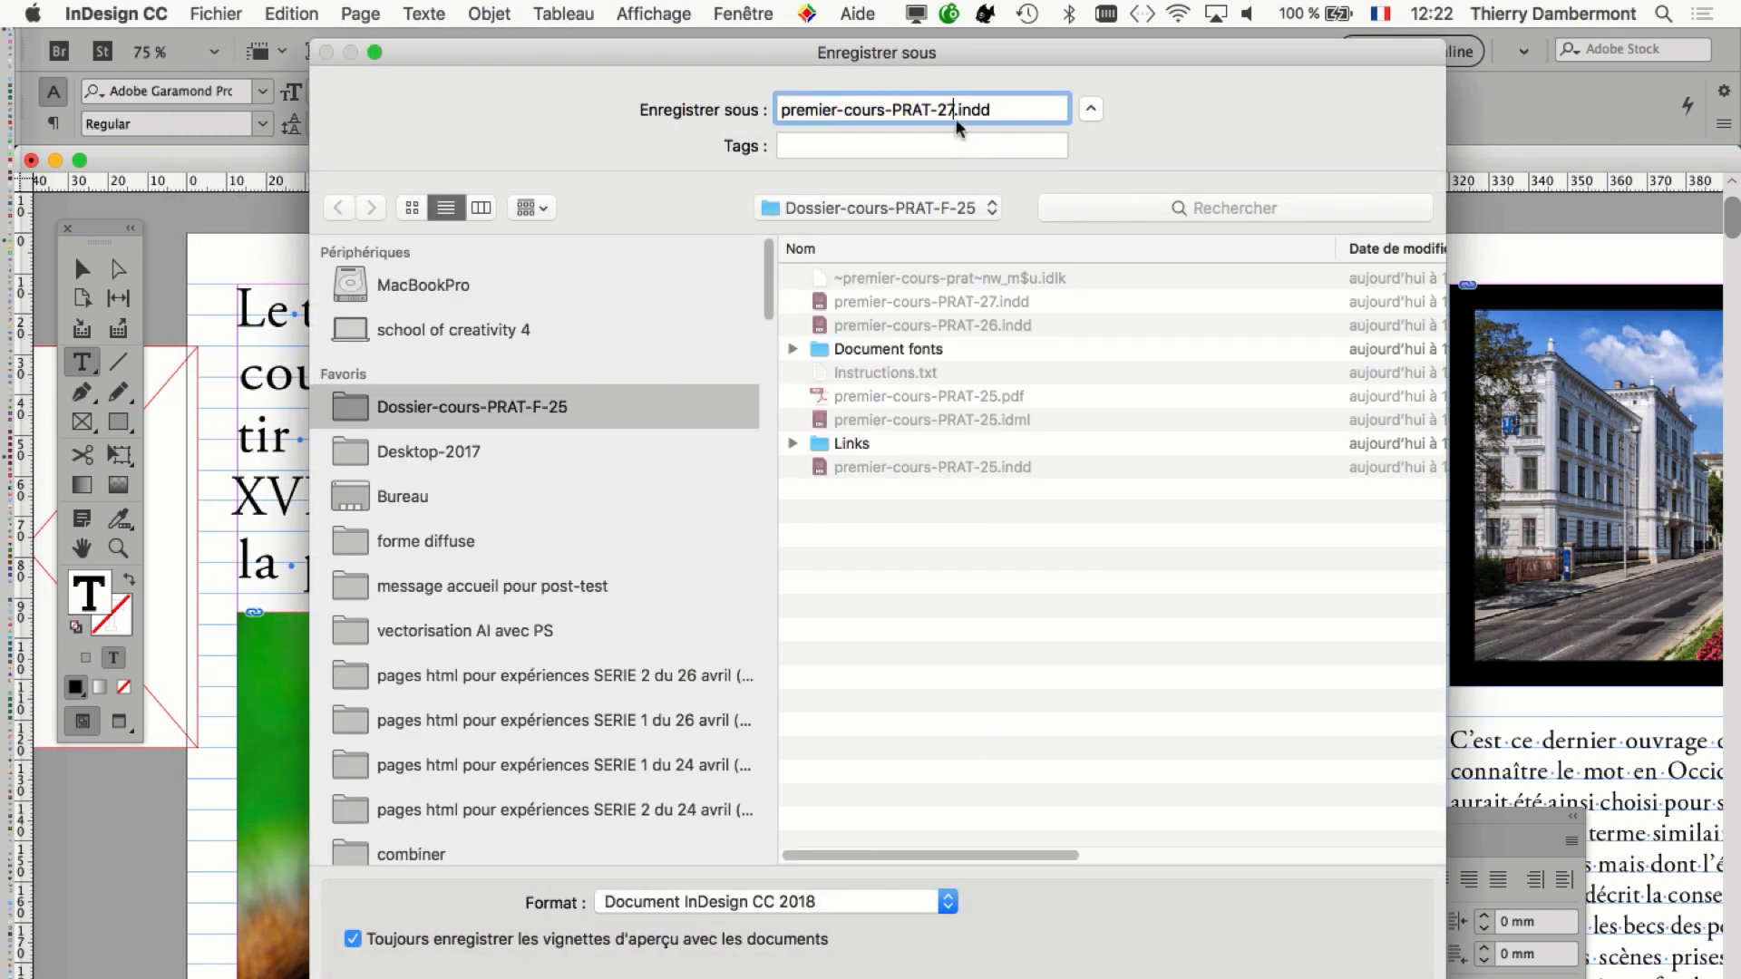
{"action": "key", "text": "BackSpace"}
{"action": "type", "text": "8"}
{"action": "key", "text": "Return"}
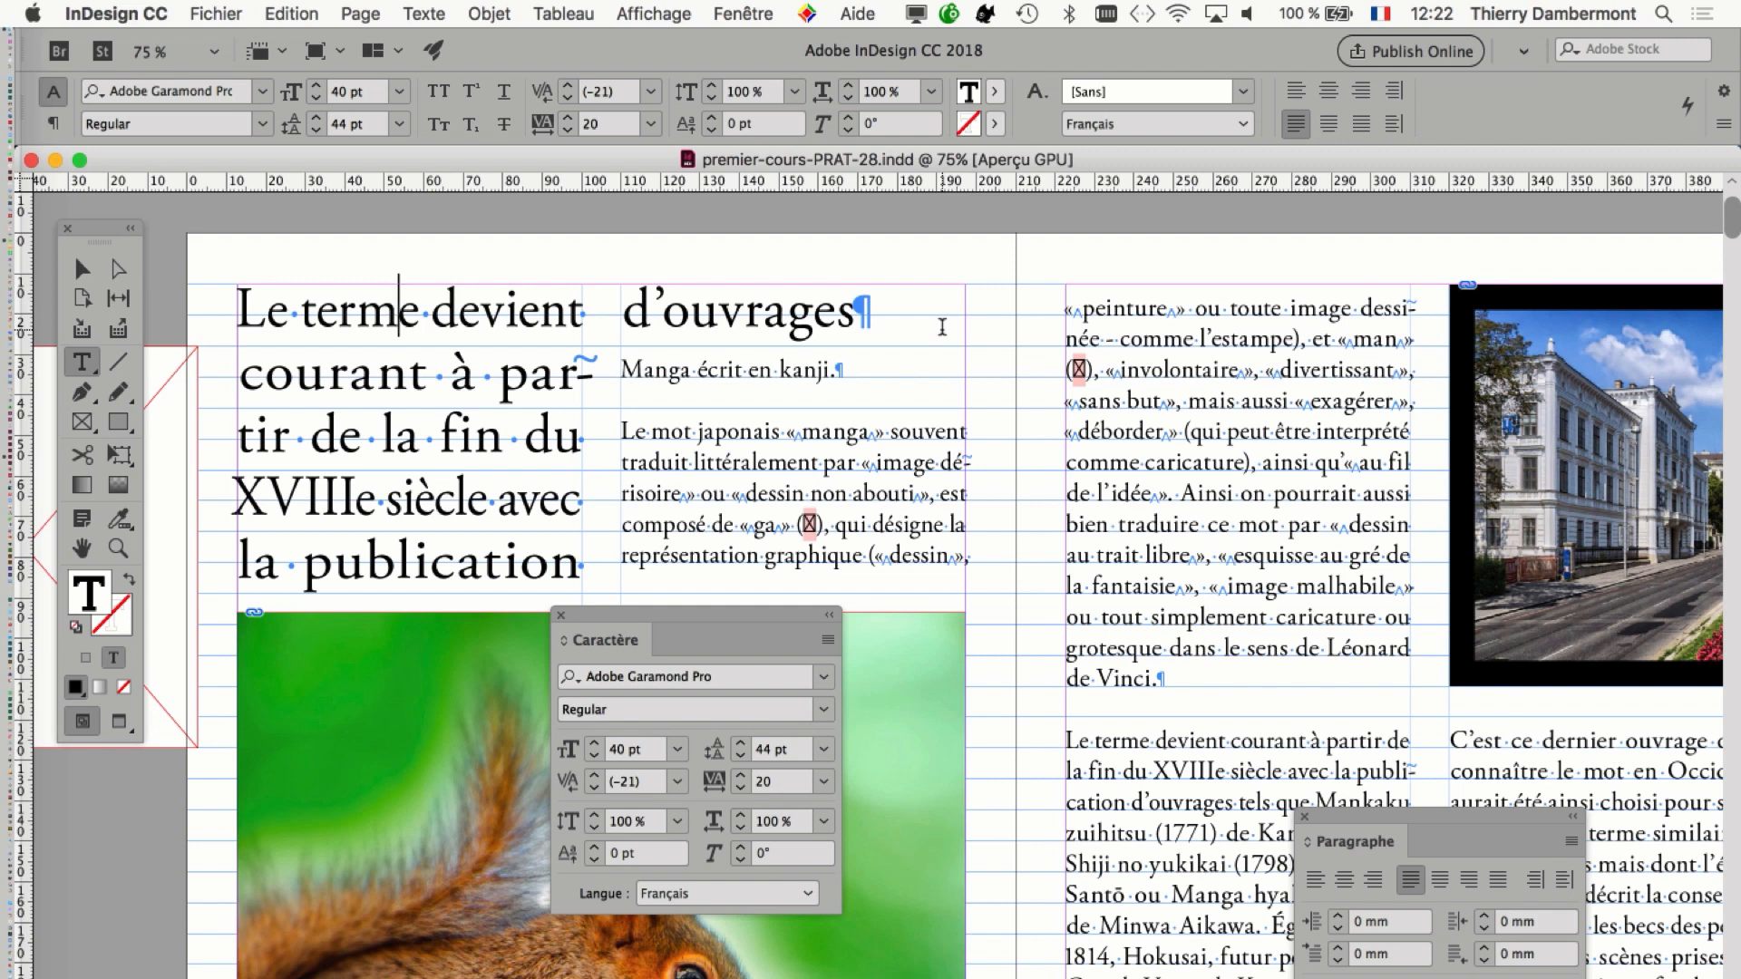
Place the text cursor in the opening paragraph and switch the spread to preview display without guides or hidden characters.
{"action": "left_click", "coordinate": [400, 312]}
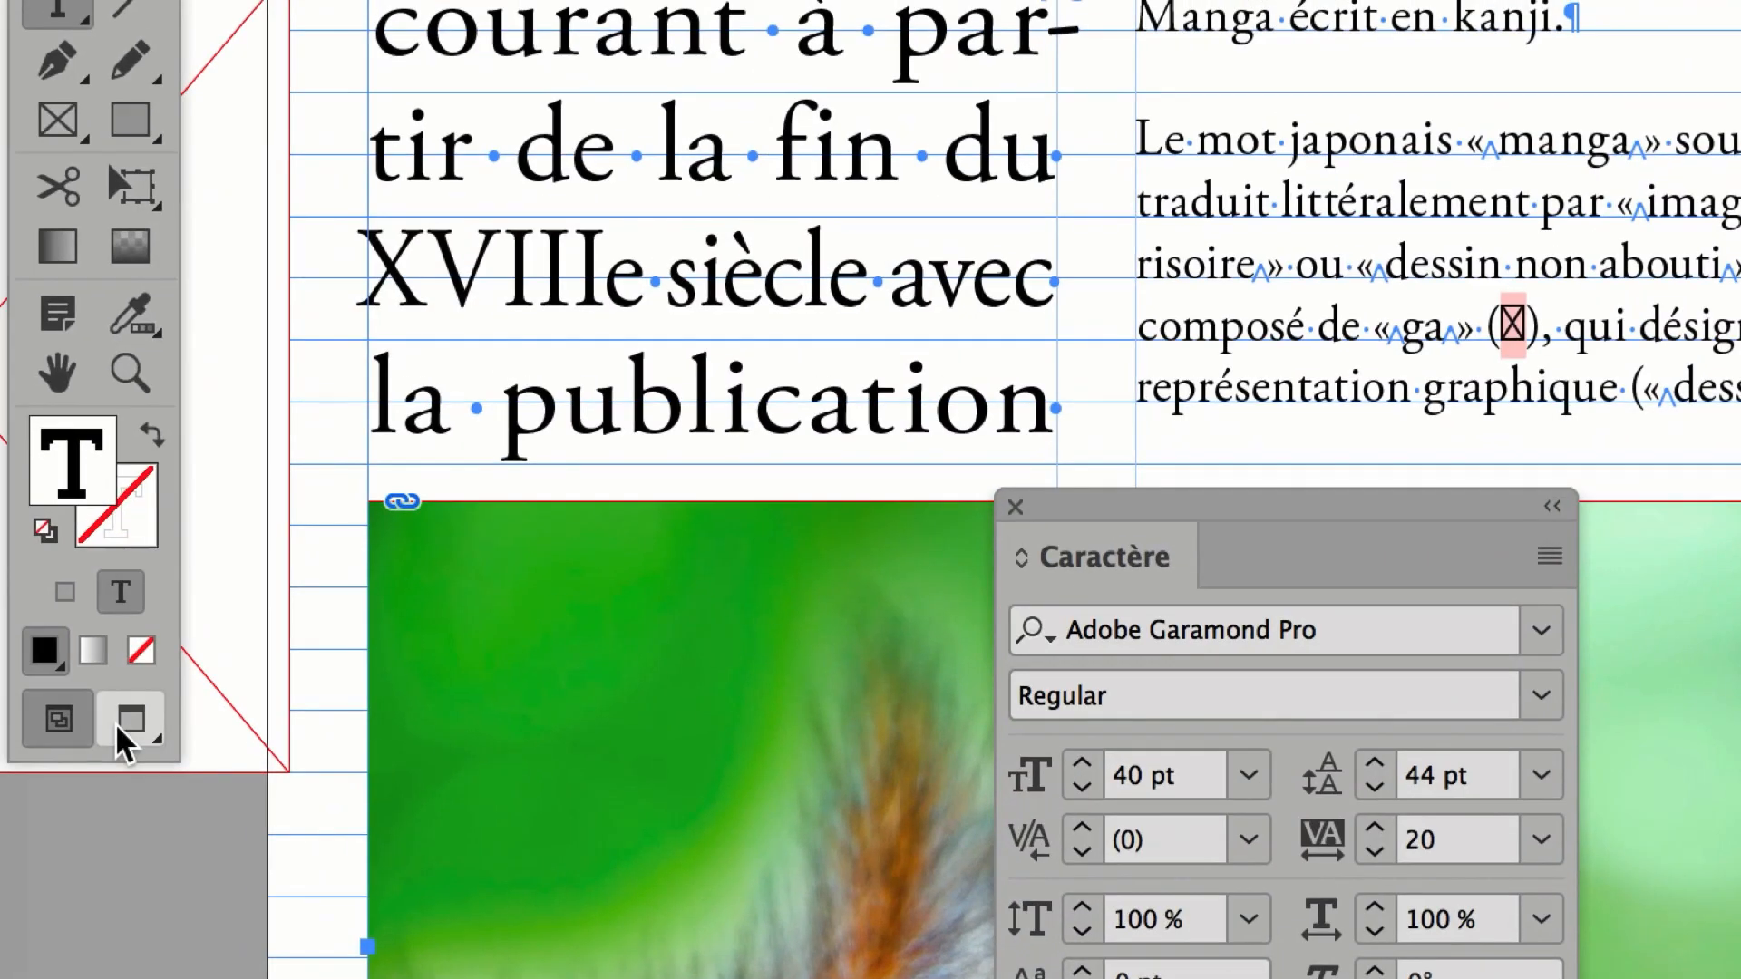
{"action": "left_click", "coordinate": [116, 722]}
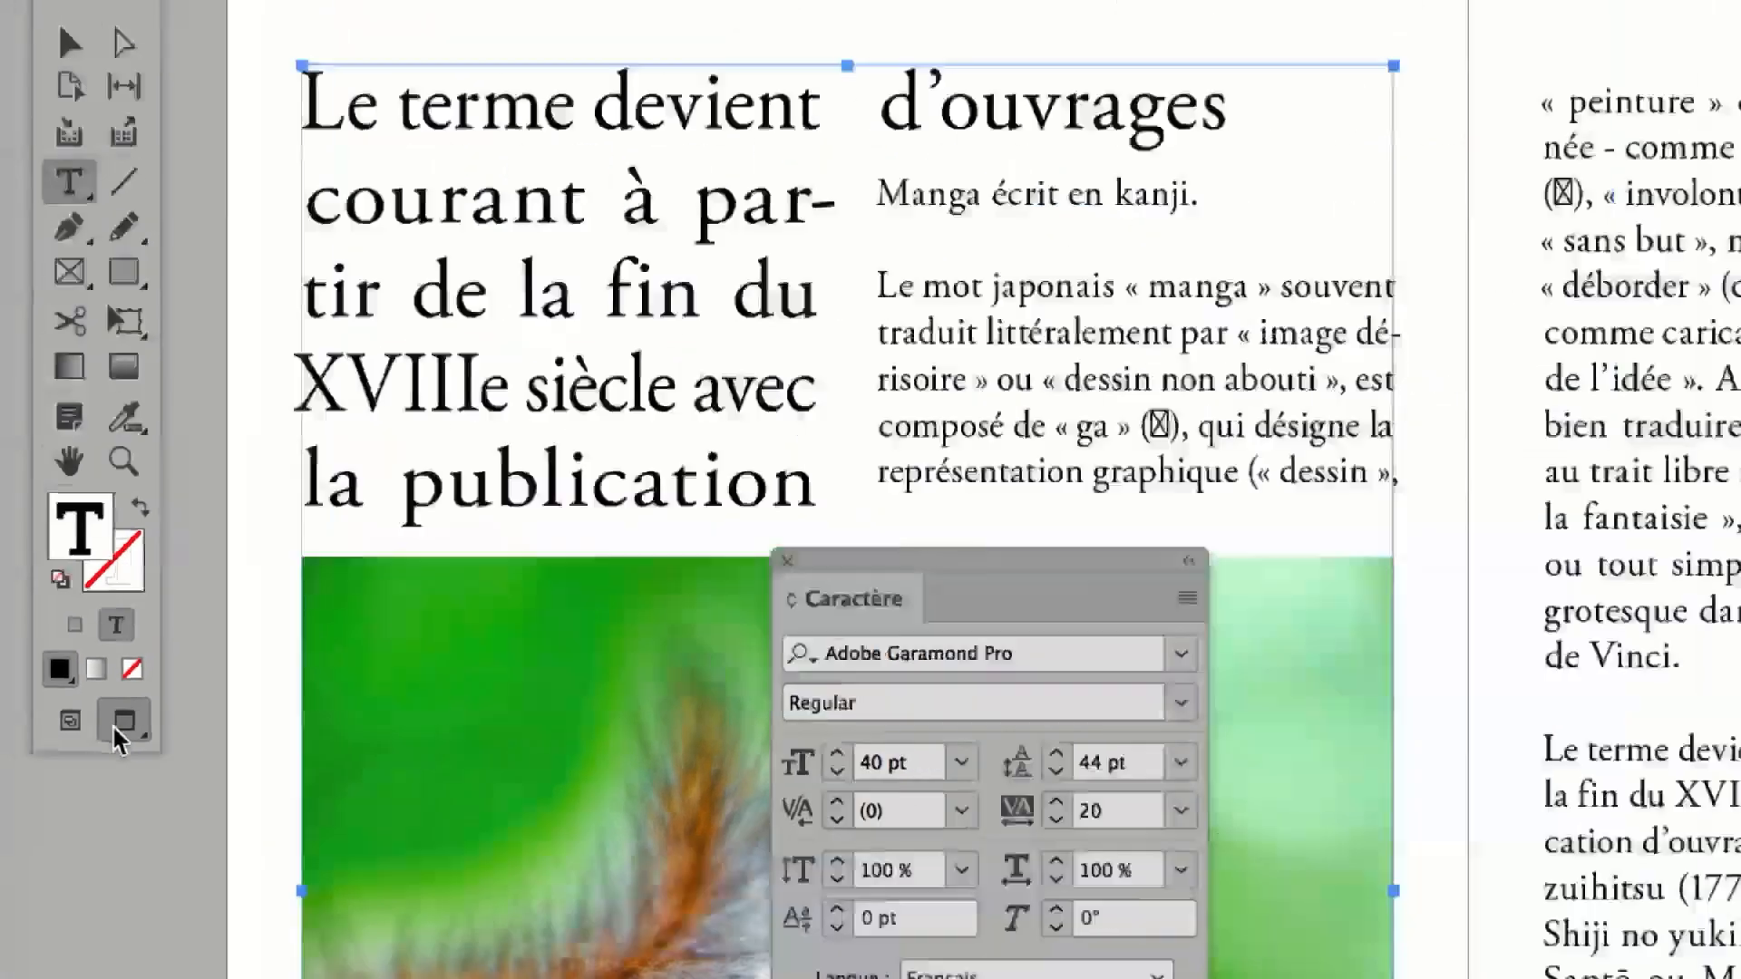
Deselect everything and move the Character panel off the squirrel image onto the facing page.
{"action": "key", "text": "super+minus"}
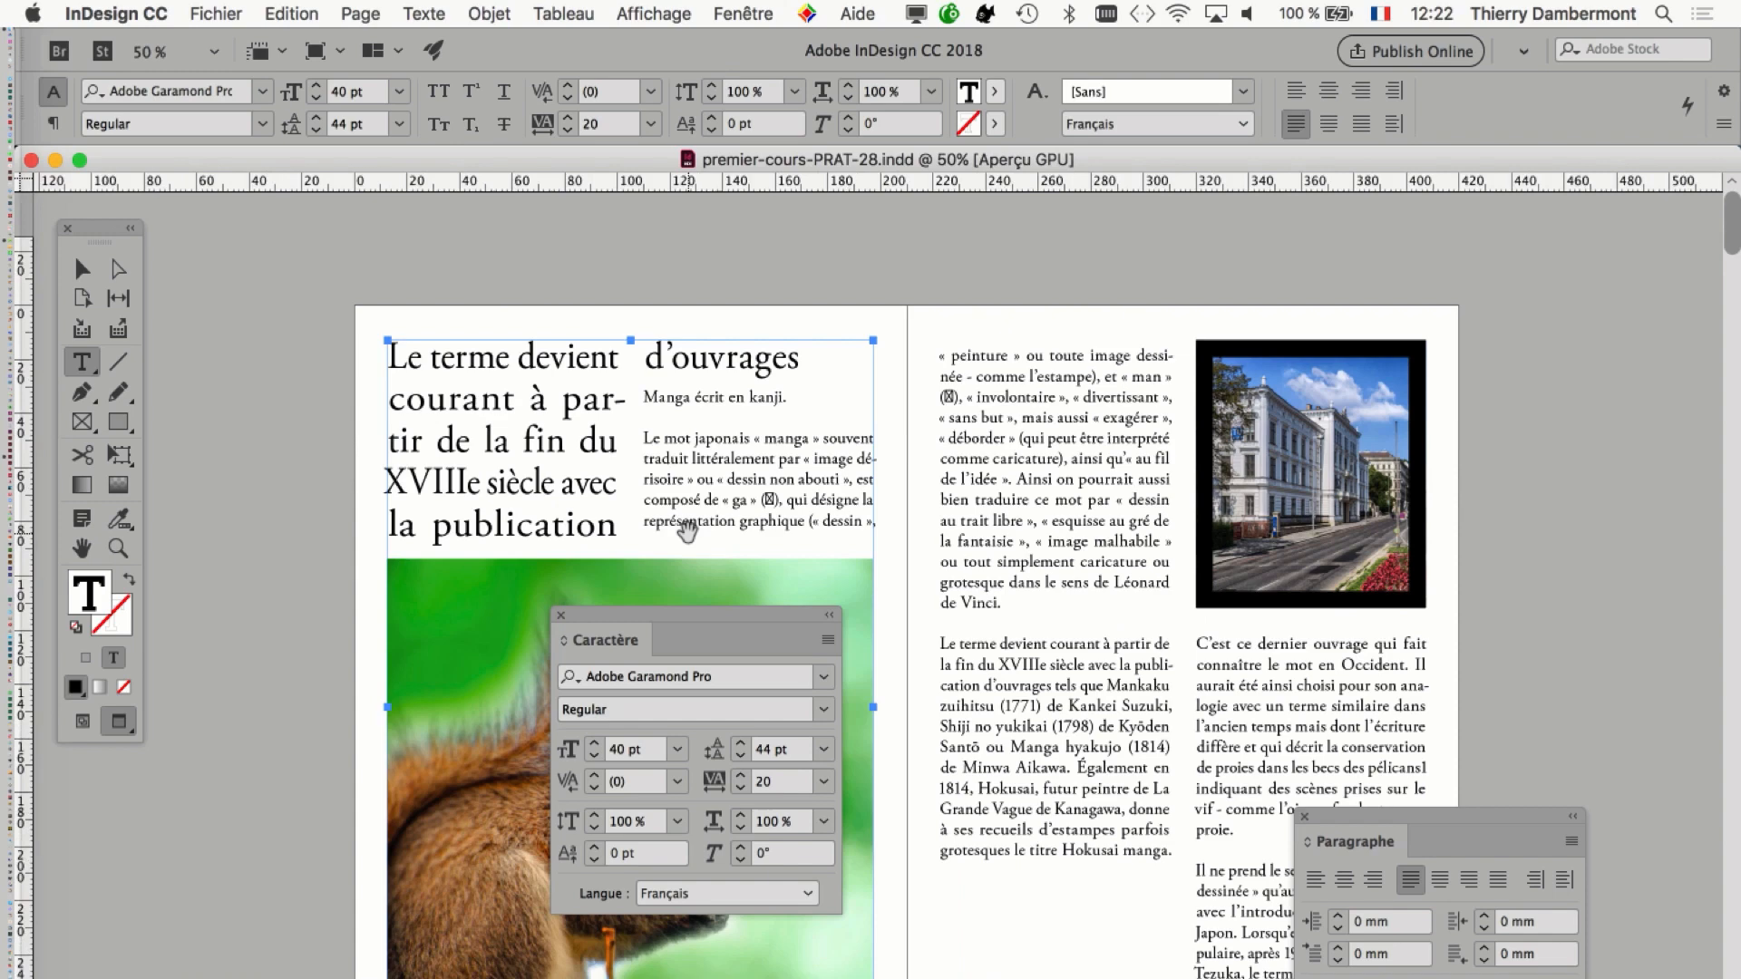
{"action": "left_click", "coordinate": [80, 269]}
{"action": "left_click", "coordinate": [253, 377]}
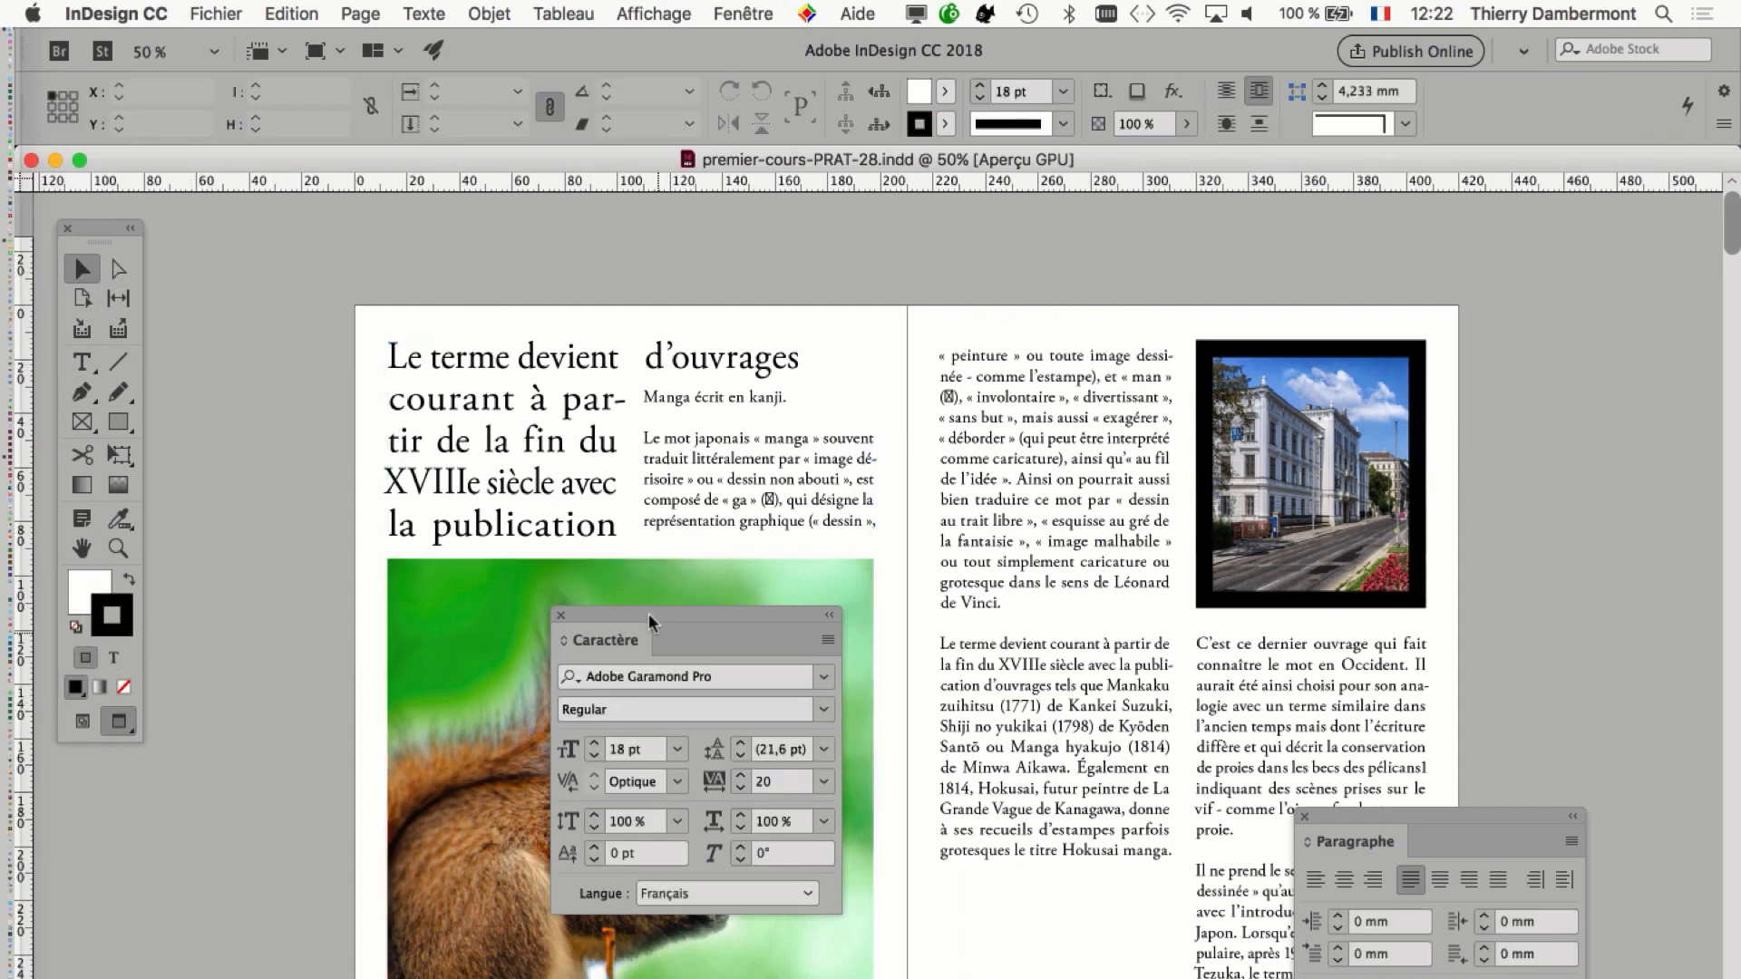
{"action": "left_click_drag", "start_coordinate": [650, 613], "coordinate": [1622, 638]}
{"action": "left_click", "coordinate": [536, 513]}
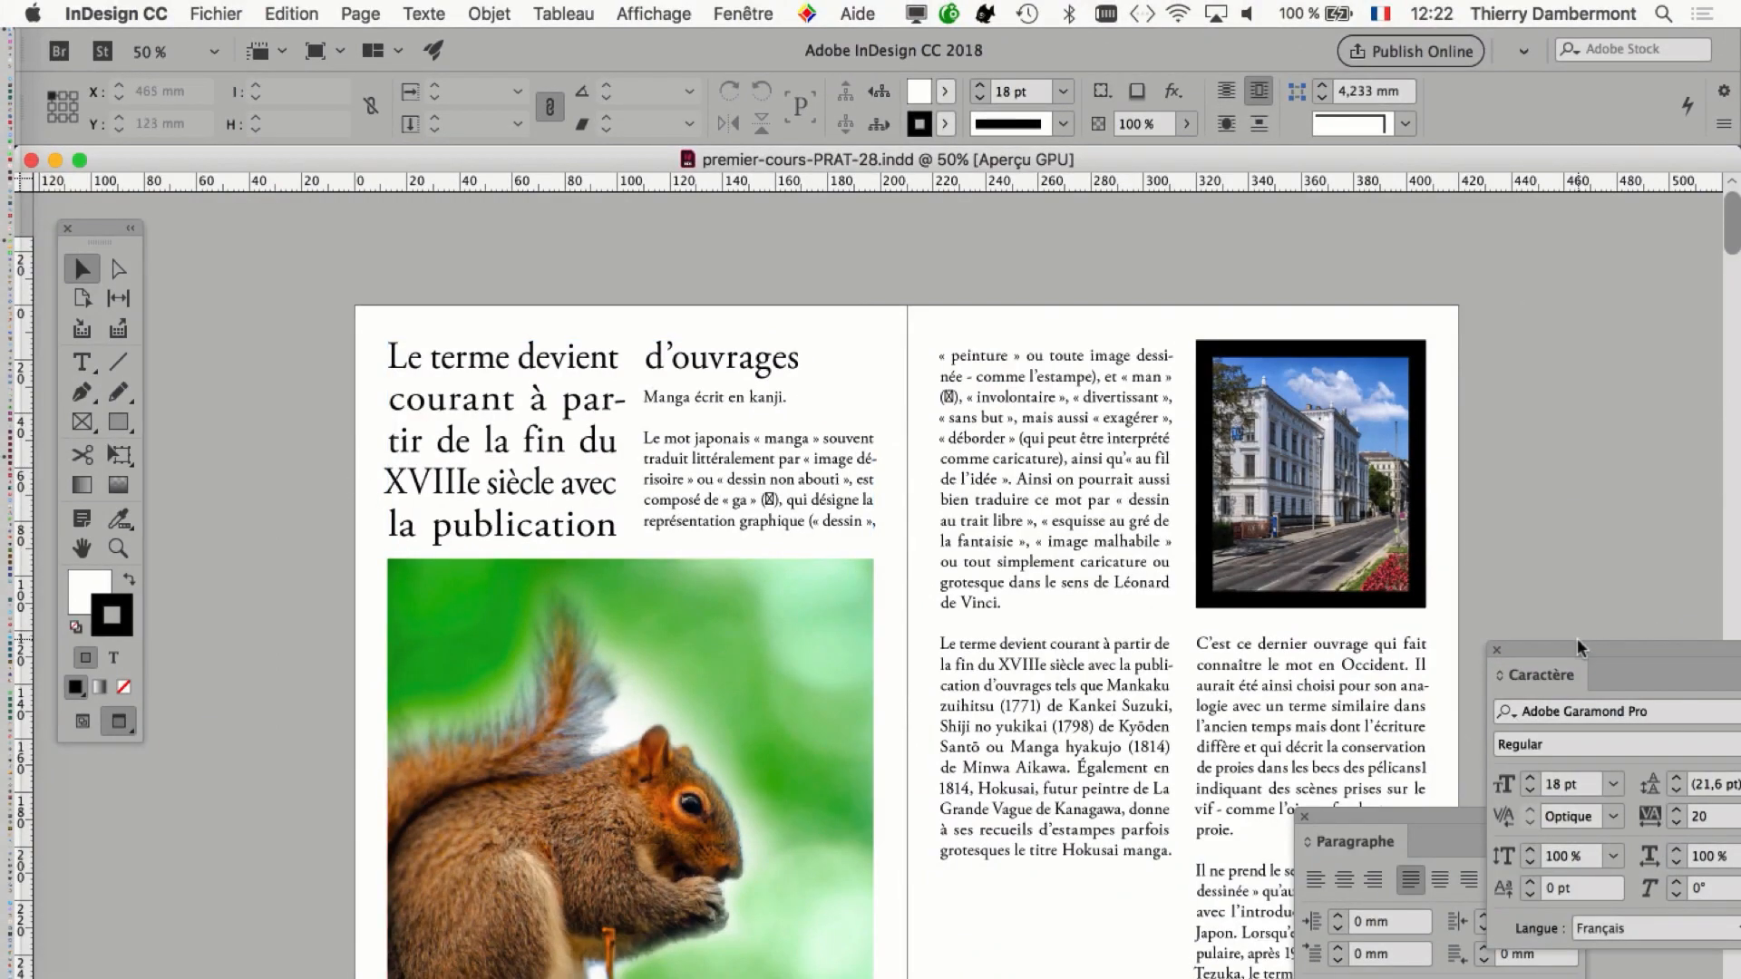
{"action": "left_click_drag", "start_coordinate": [1578, 647], "coordinate": [1121, 311]}
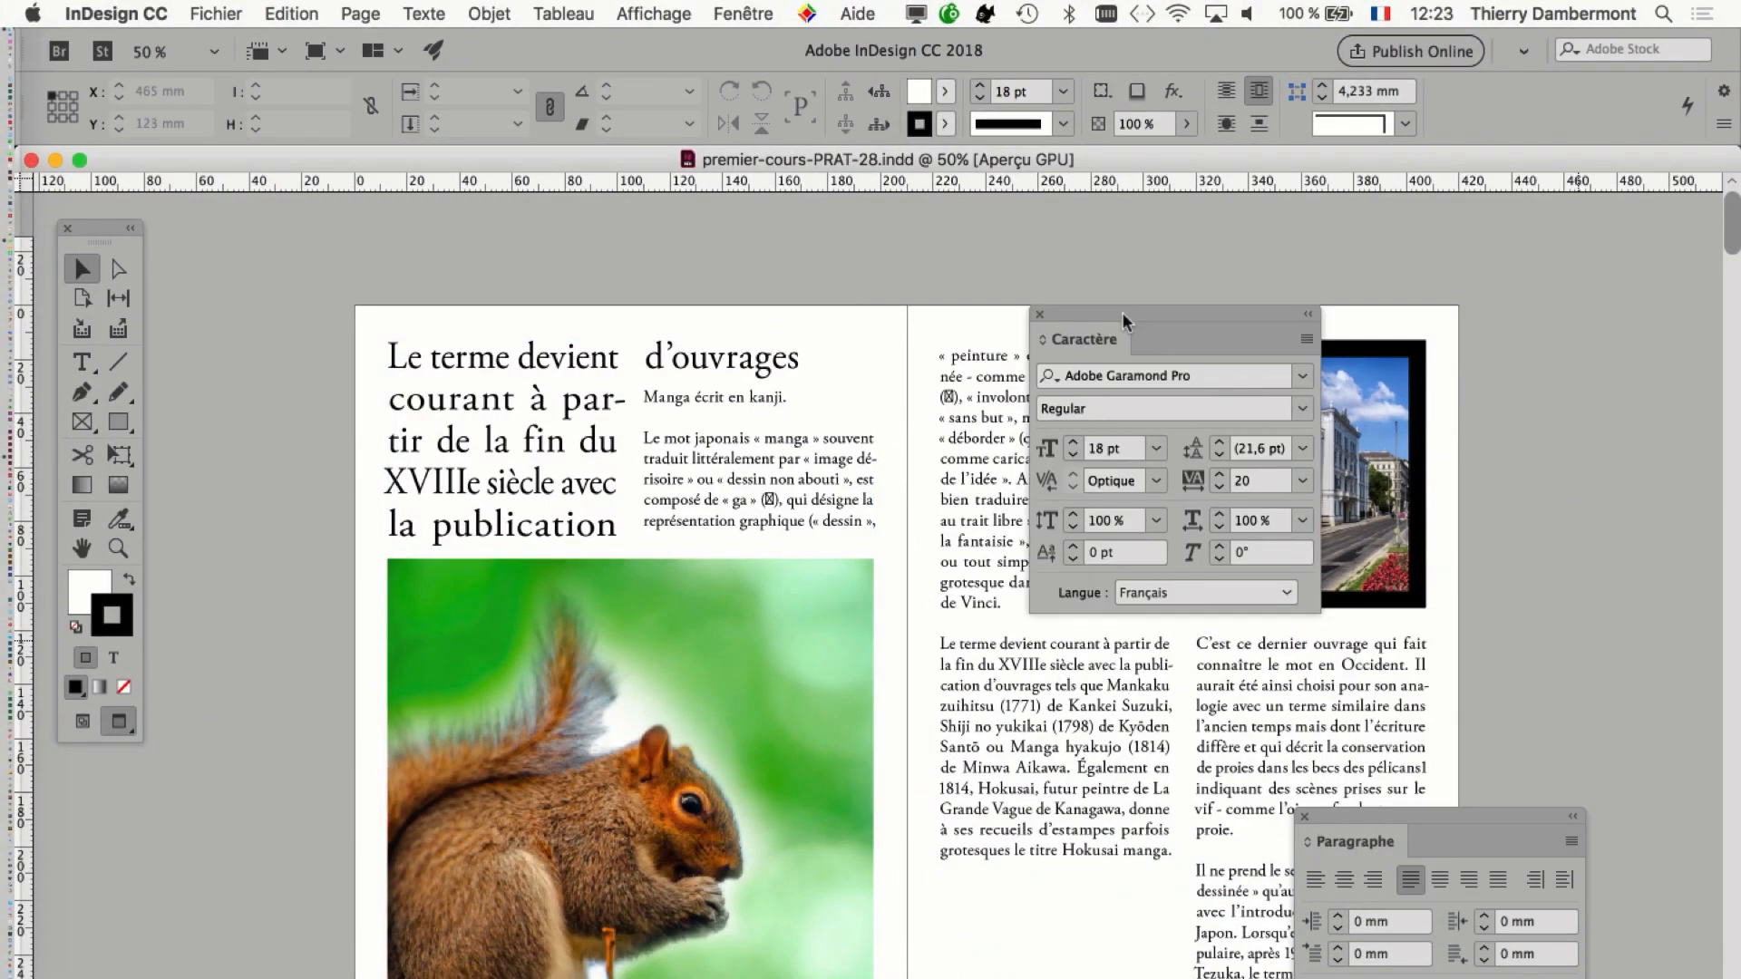
Return the spread to normal display with guides and hidden characters, and place the text cursor in the opening paragraph's second line.
{"action": "left_click", "coordinate": [83, 721]}
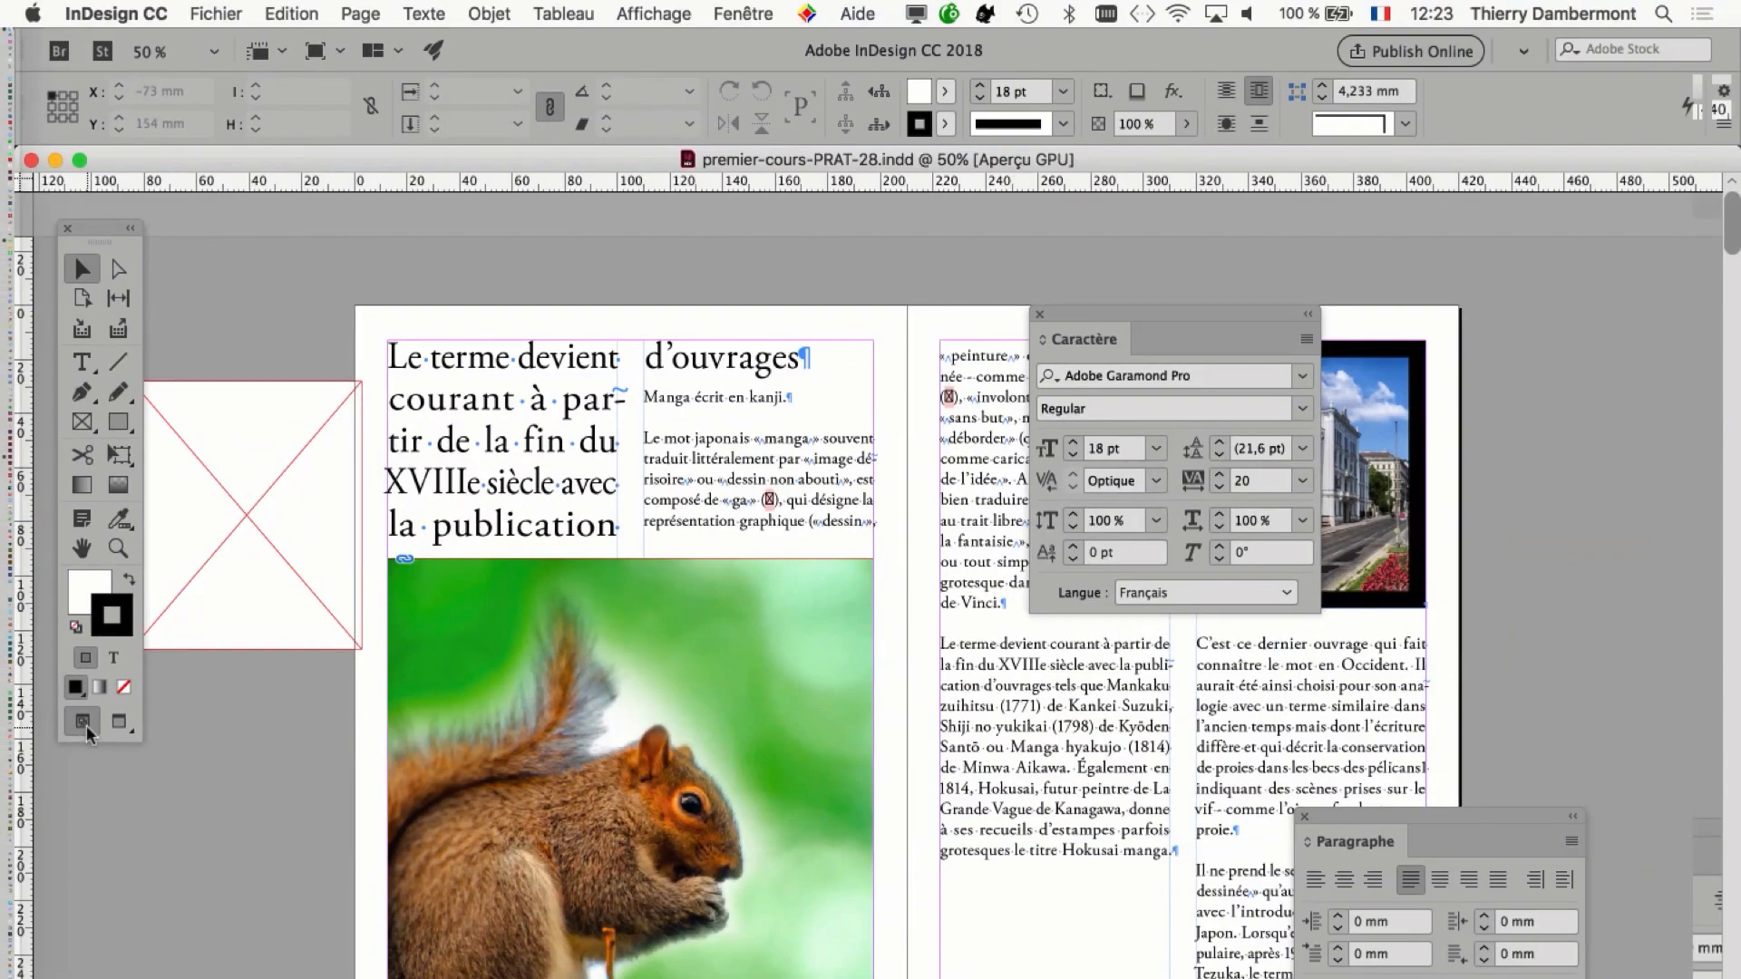
{"action": "left_click_drag", "start_coordinate": [1118, 315], "coordinate": [1421, 274]}
{"action": "left_click_drag", "start_coordinate": [102, 240], "coordinate": [275, 258]}
{"action": "left_click", "coordinate": [258, 385]}
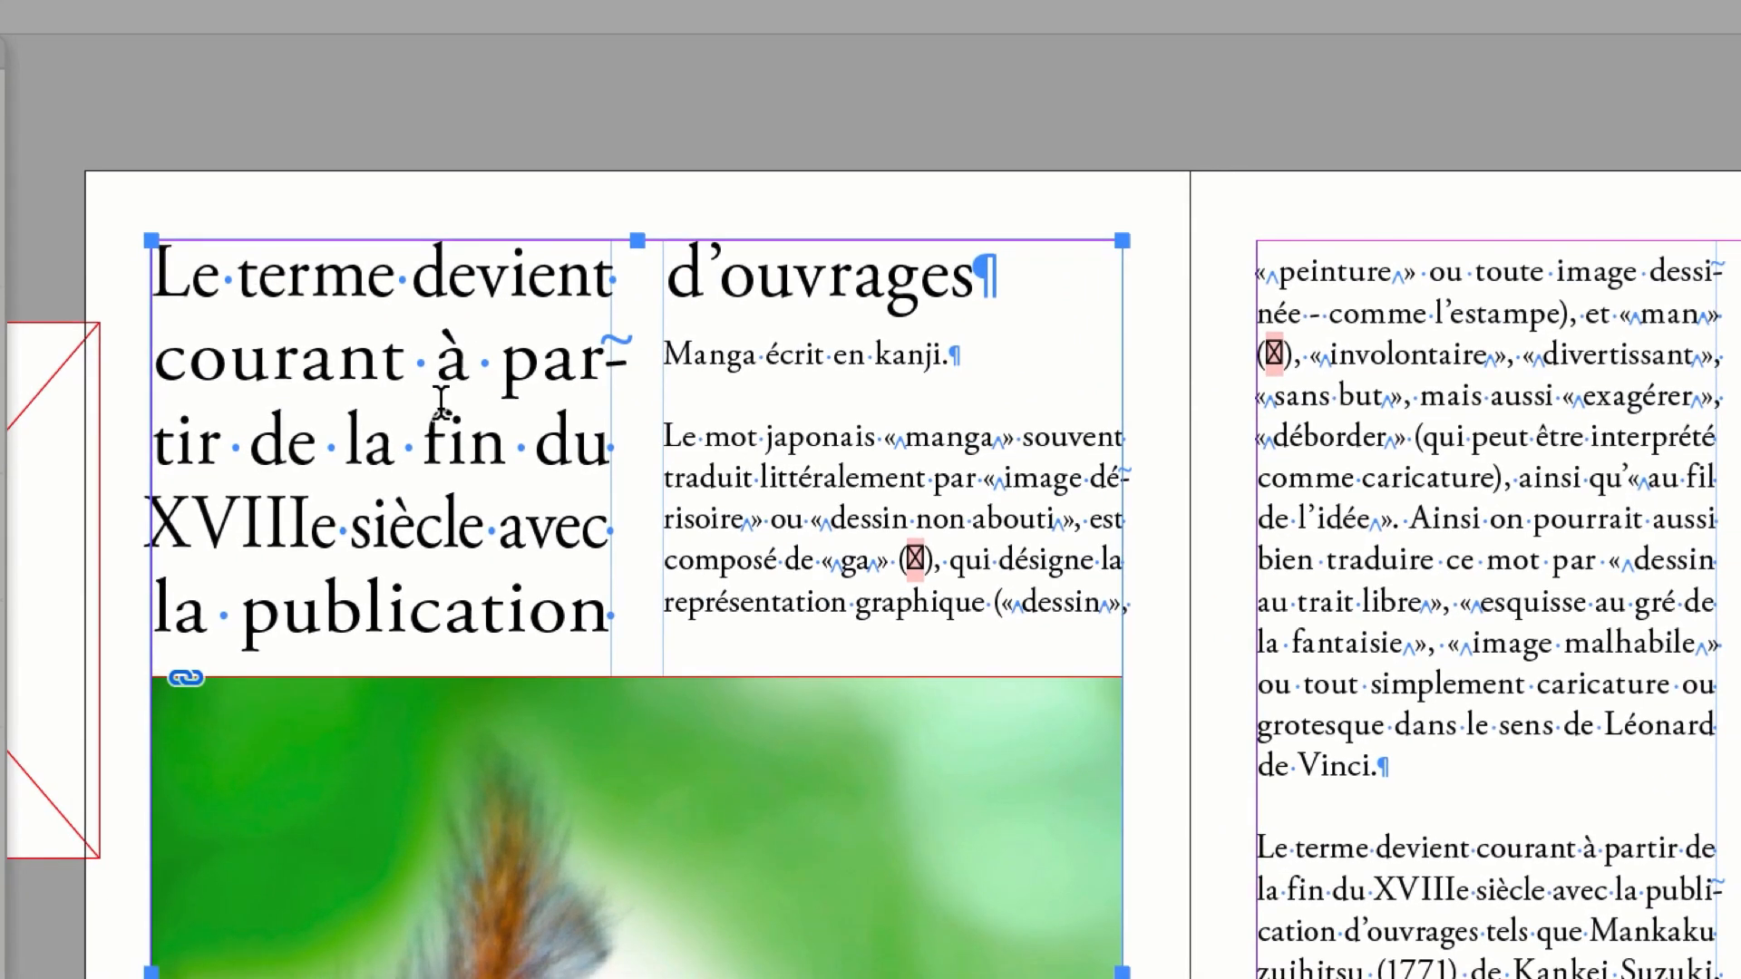
{"action": "left_click", "coordinate": [367, 412]}
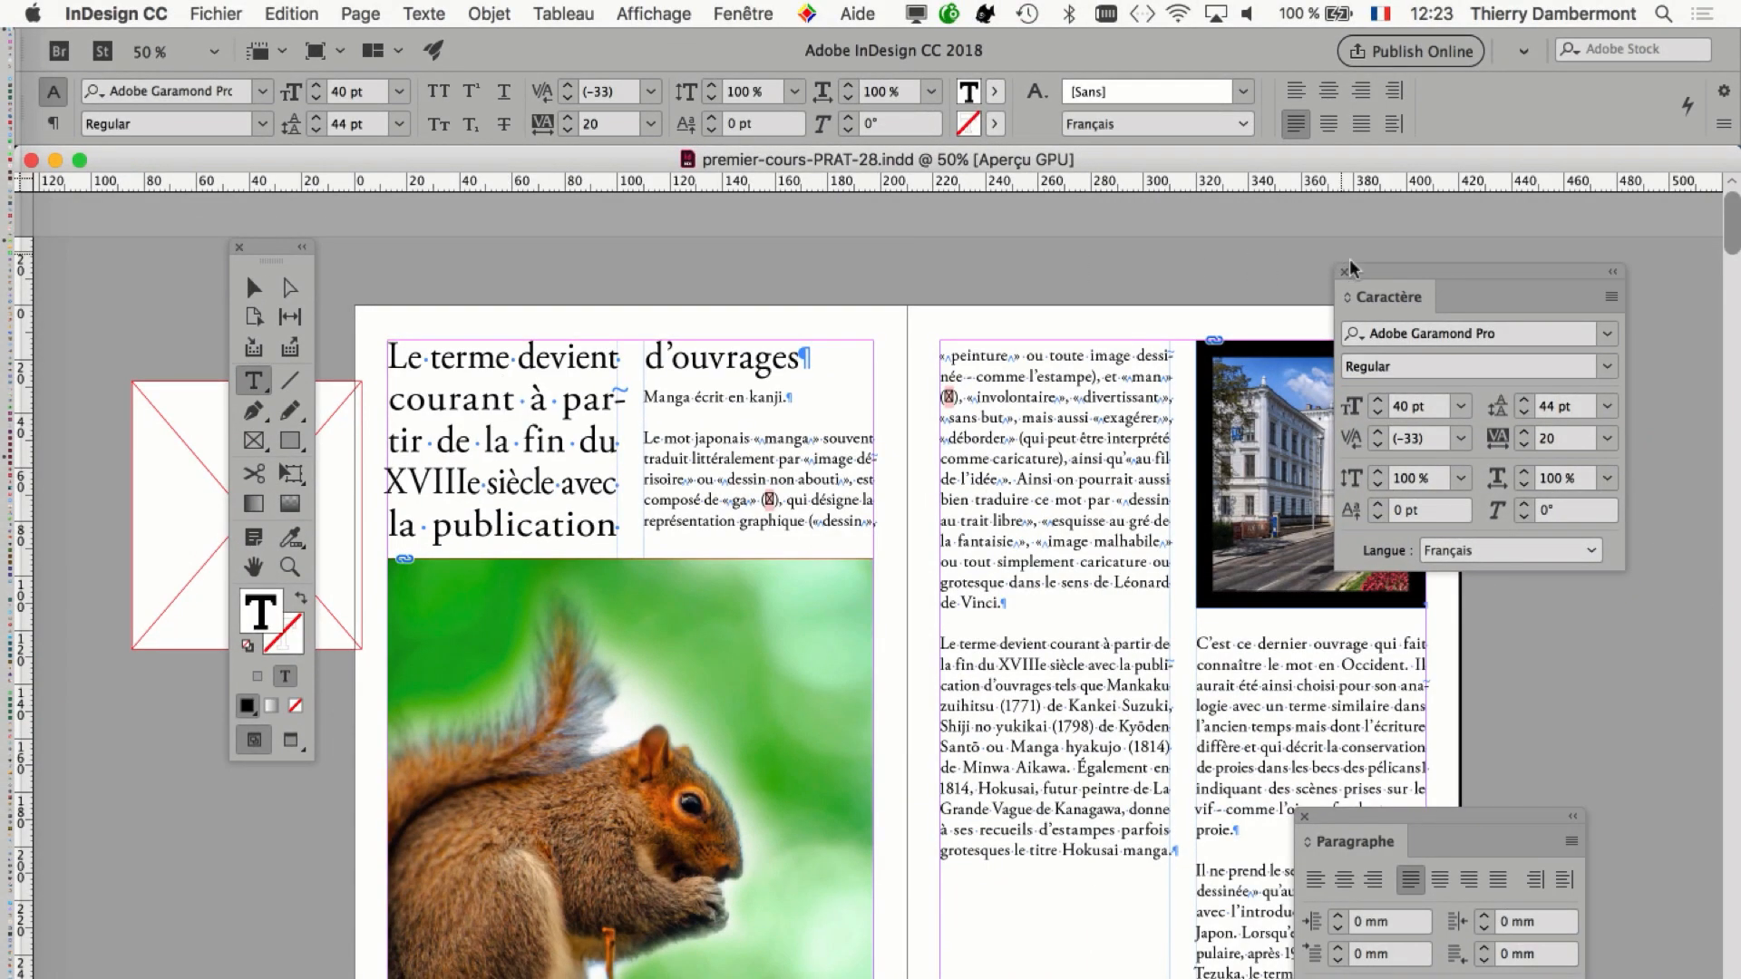
Close the Character and Paragraph panels and show the Paragraph Styles panel clear of the opening paragraph.
{"action": "left_click", "coordinate": [1344, 272]}
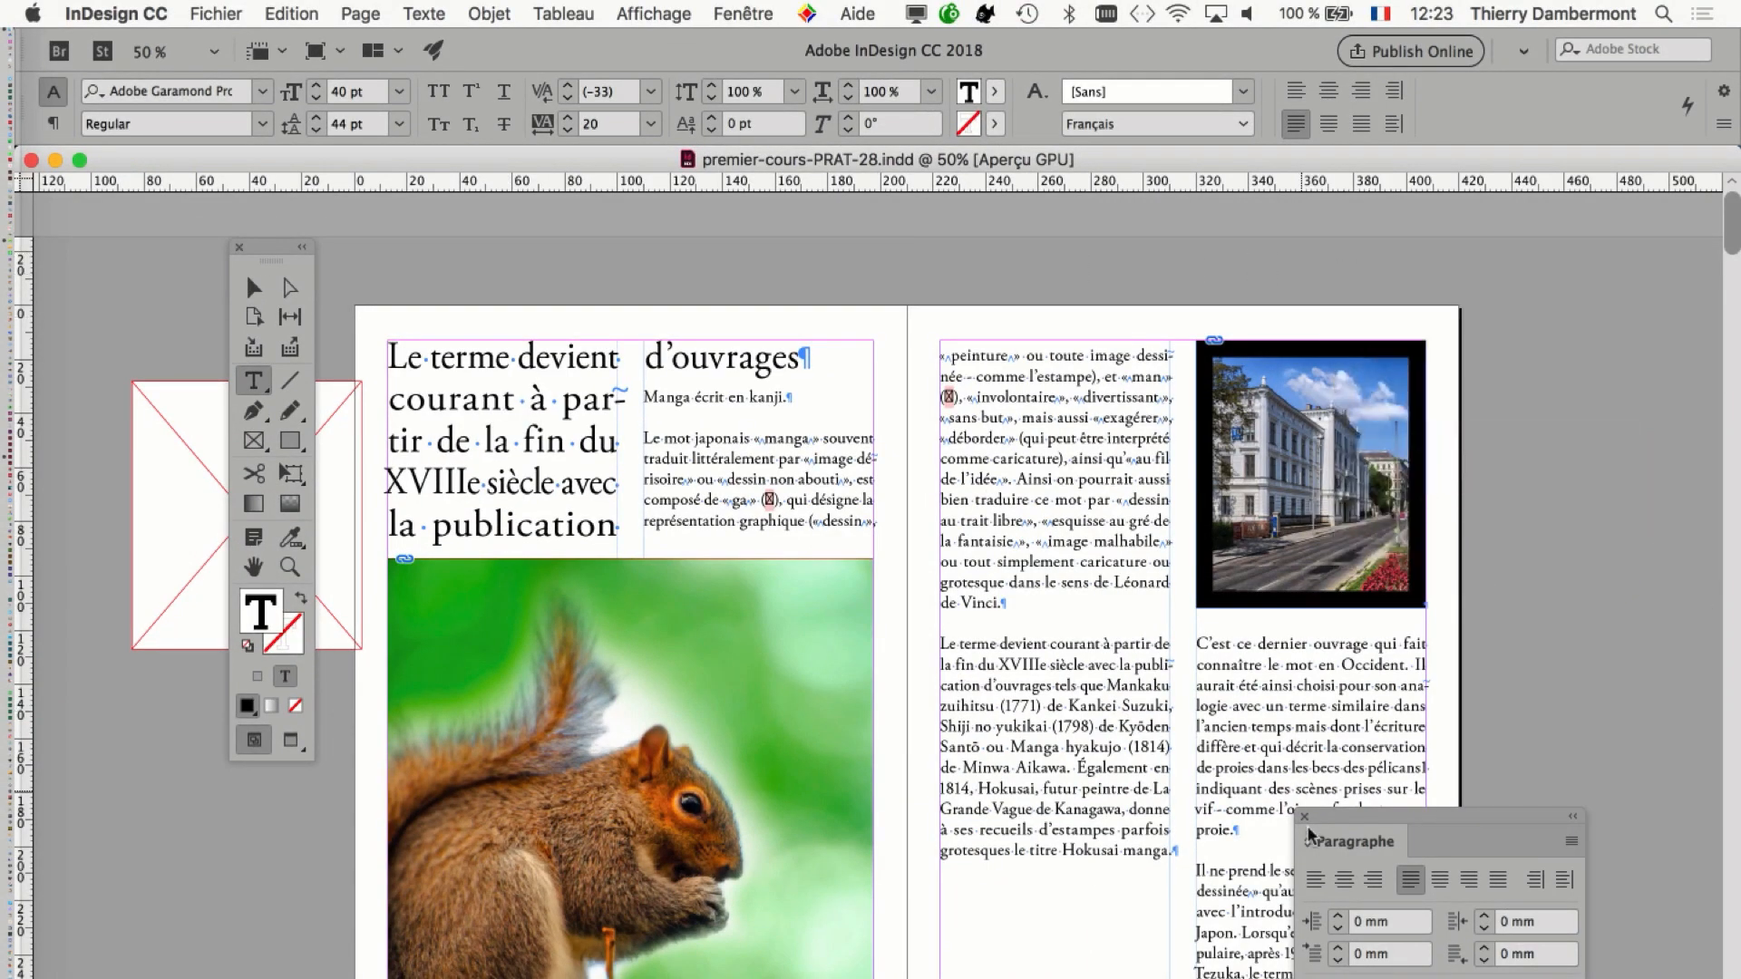
{"action": "left_click", "coordinate": [1306, 817]}
{"action": "left_click", "coordinate": [423, 13]}
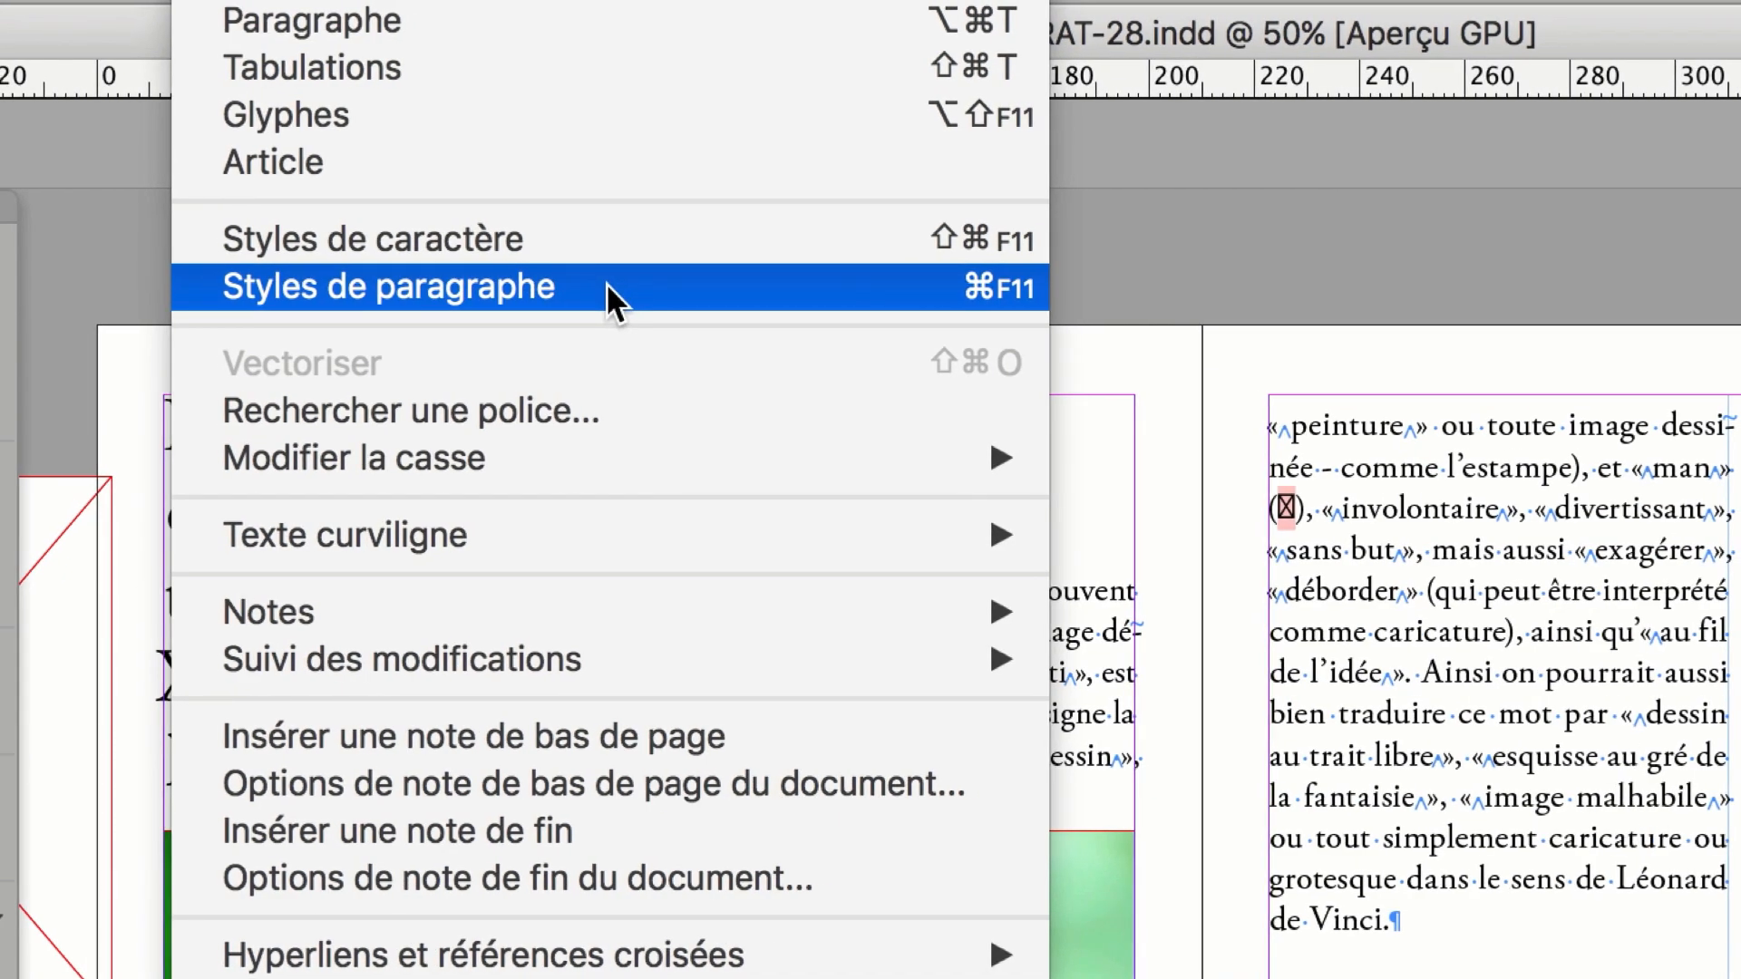
{"action": "left_click", "coordinate": [602, 285]}
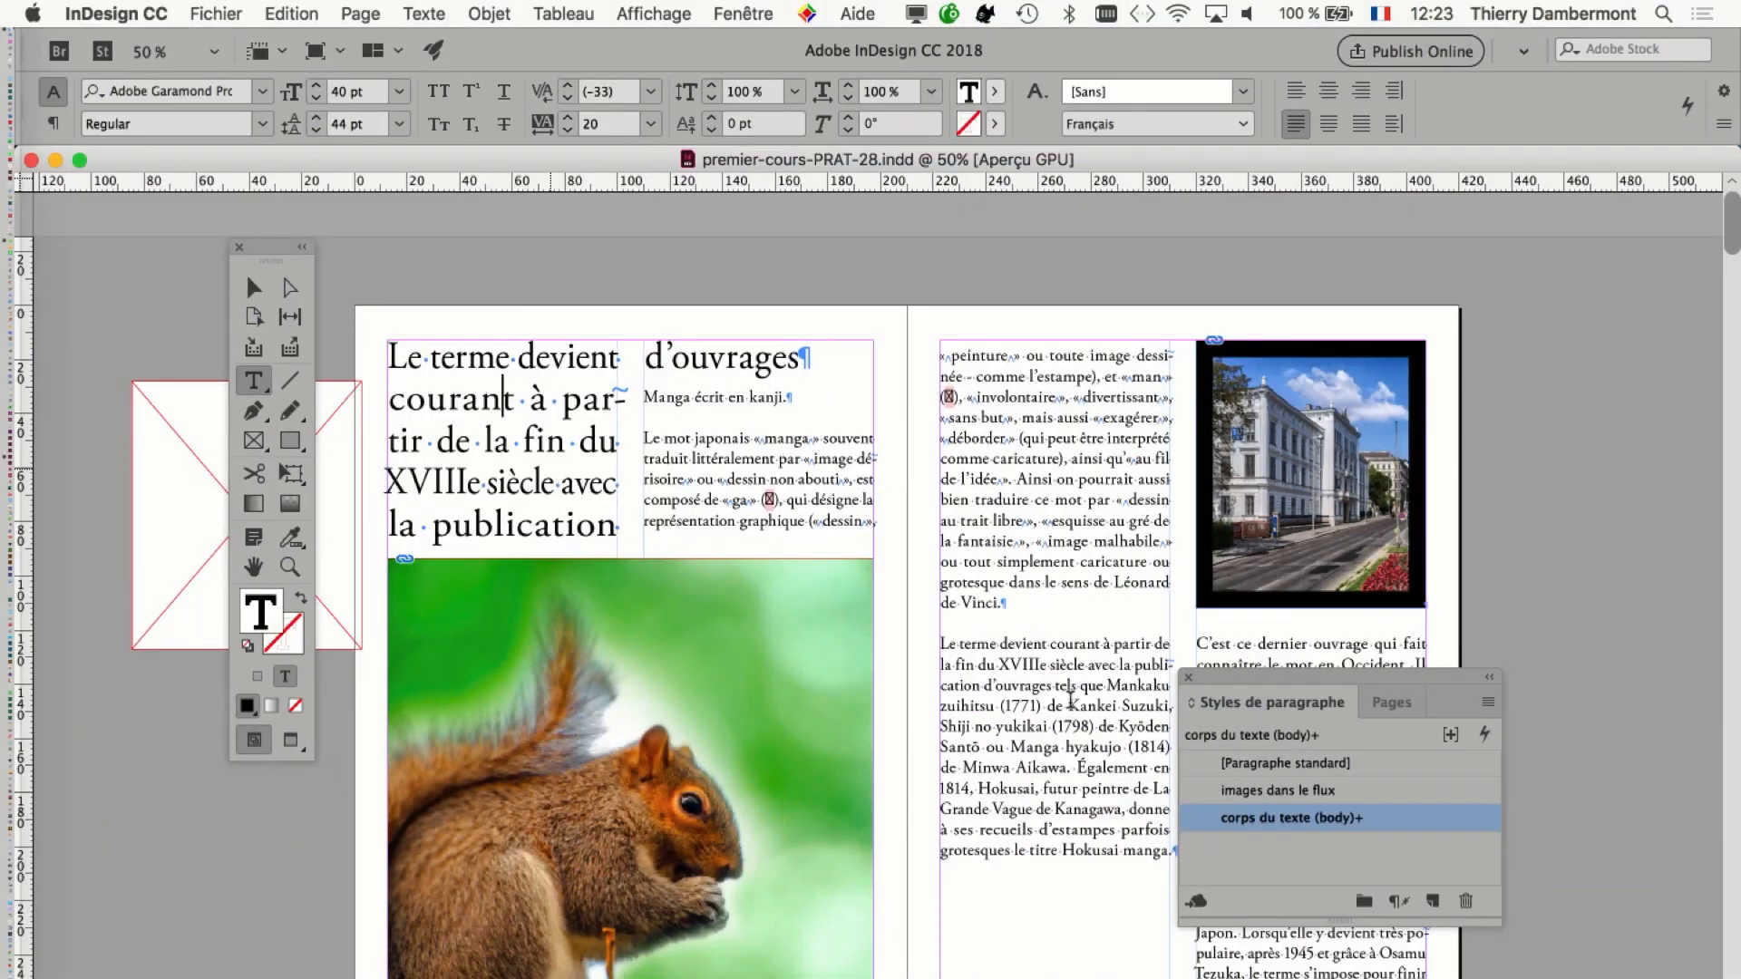
{"action": "mouse_move", "coordinate": [1226, 686]}
{"action": "left_mouse_down"}
{"action": "mouse_move", "coordinate": [1089, 569]}
{"action": "mouse_move", "coordinate": [999, 267]}
{"action": "mouse_move", "coordinate": [914, 247]}
{"action": "mouse_move", "coordinate": [958, 243]}
{"action": "left_mouse_up"}
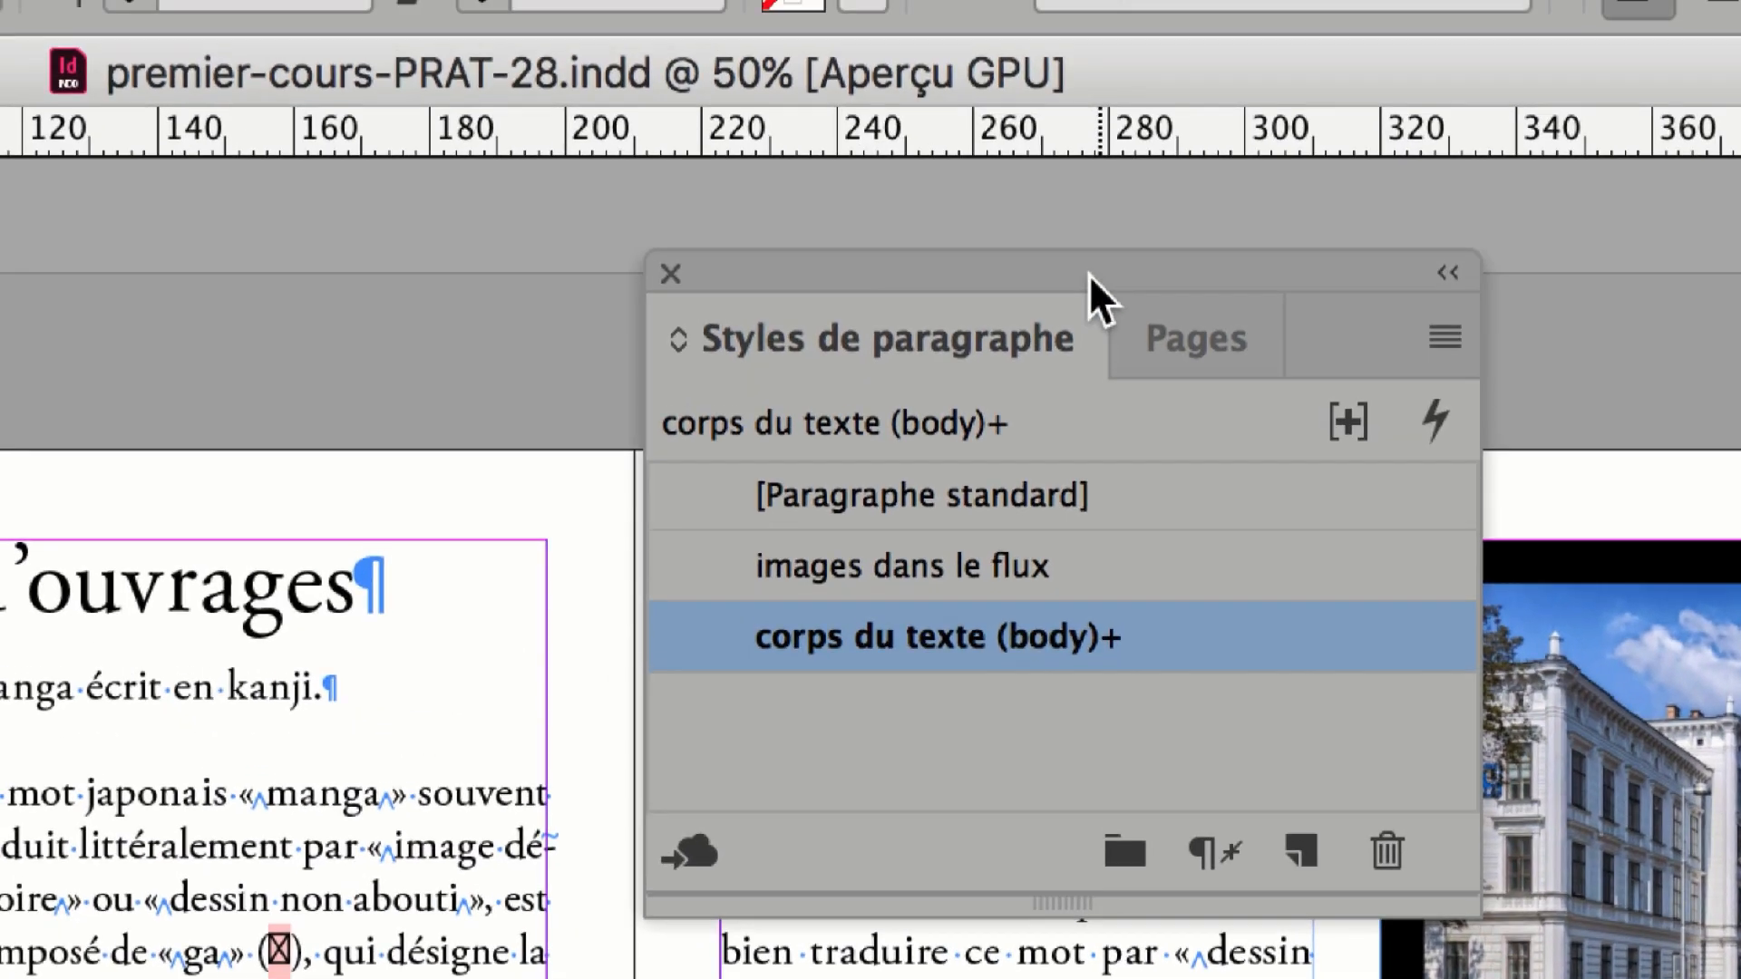
{"action": "left_click_drag", "start_coordinate": [1090, 275], "coordinate": [0, 700]}
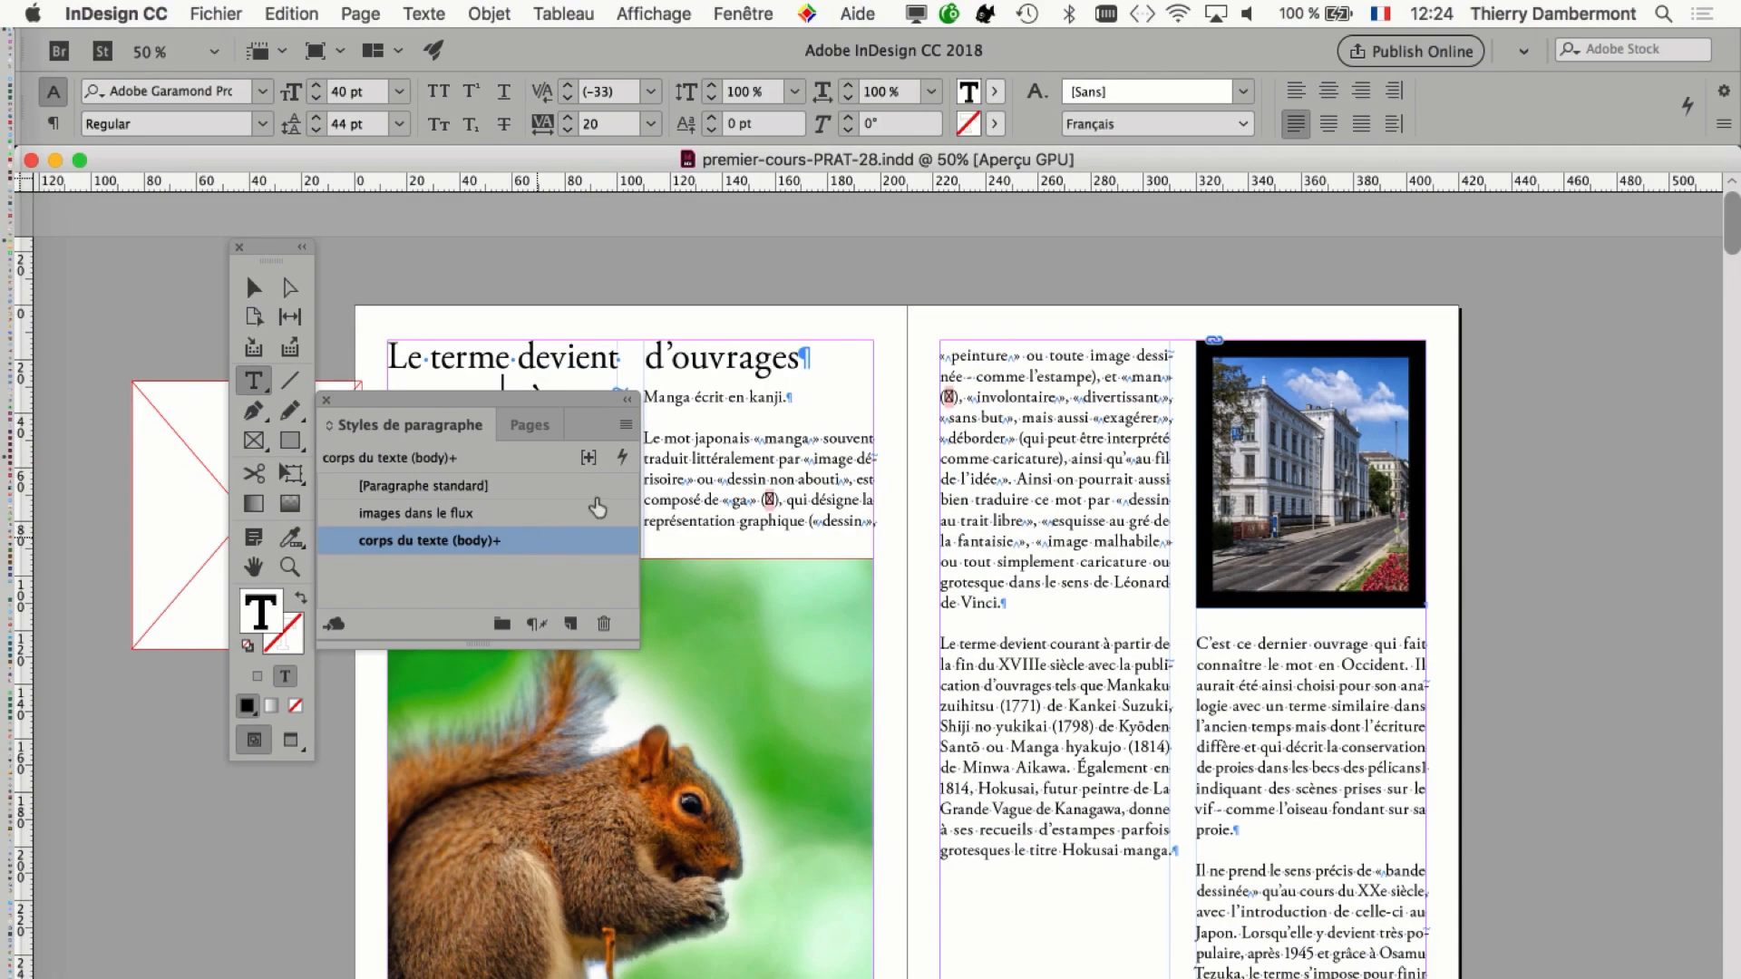
{"action": "left_click_drag", "start_coordinate": [526, 415], "coordinate": [1132, 267]}
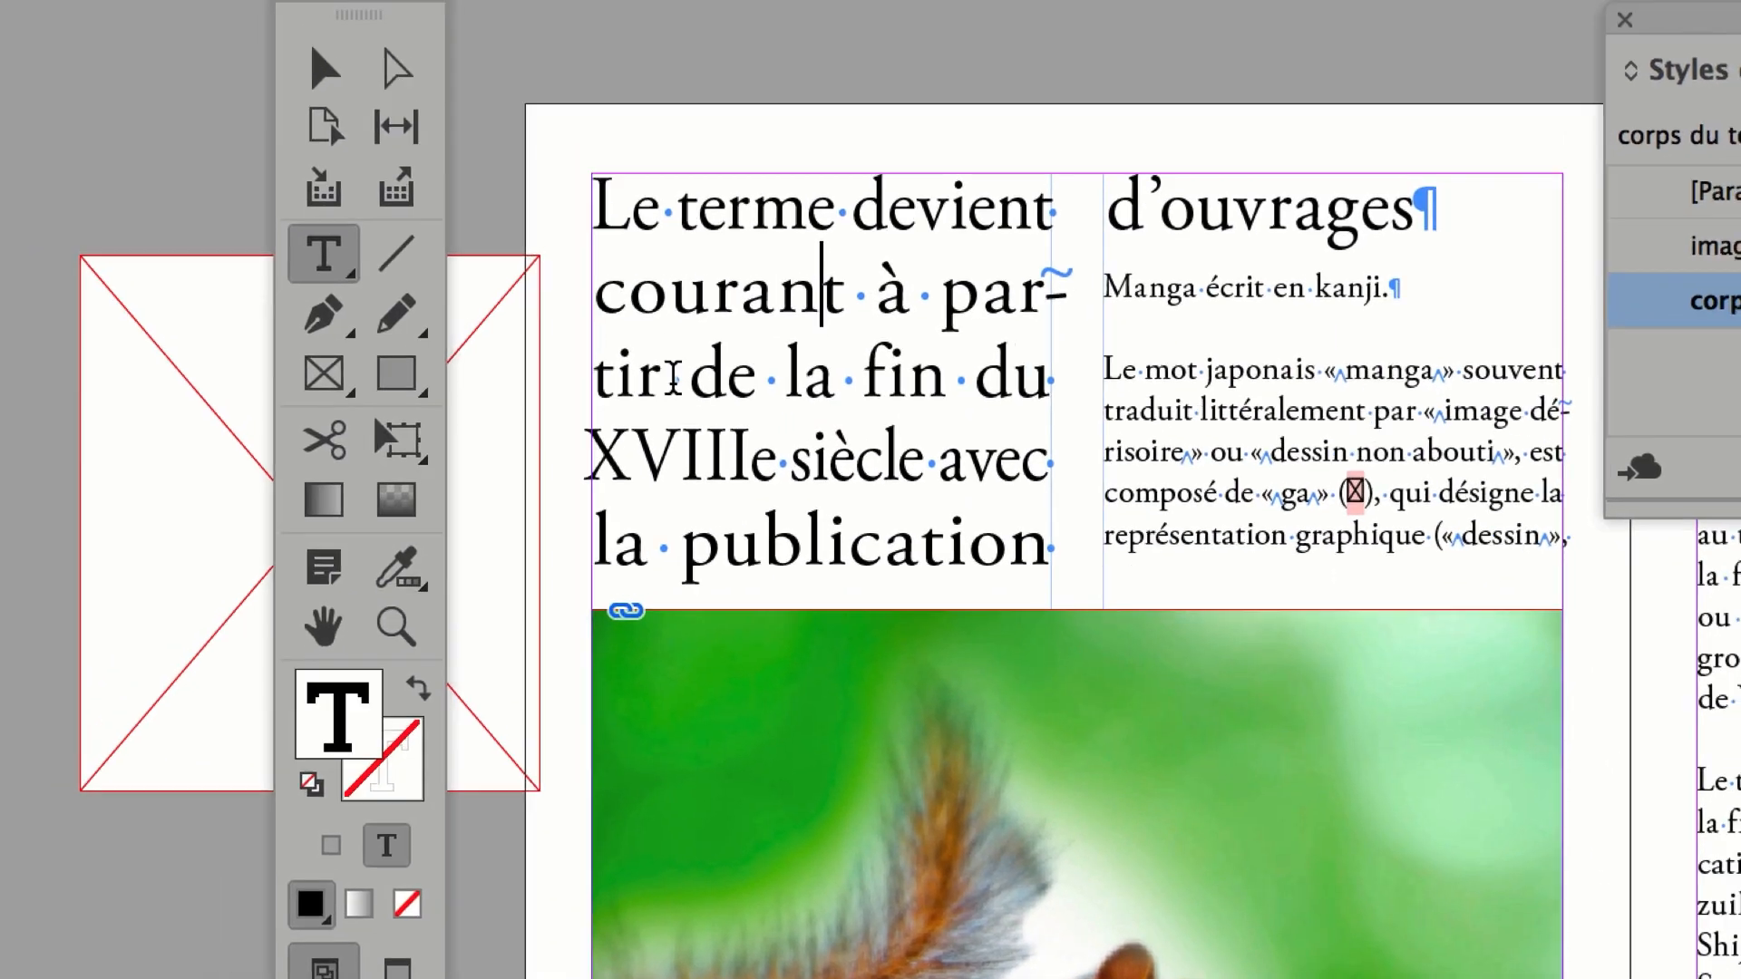
Start a new paragraph style from the opening paragraph's formatting and name it Grand titre.
{"action": "left_click", "coordinate": [673, 379]}
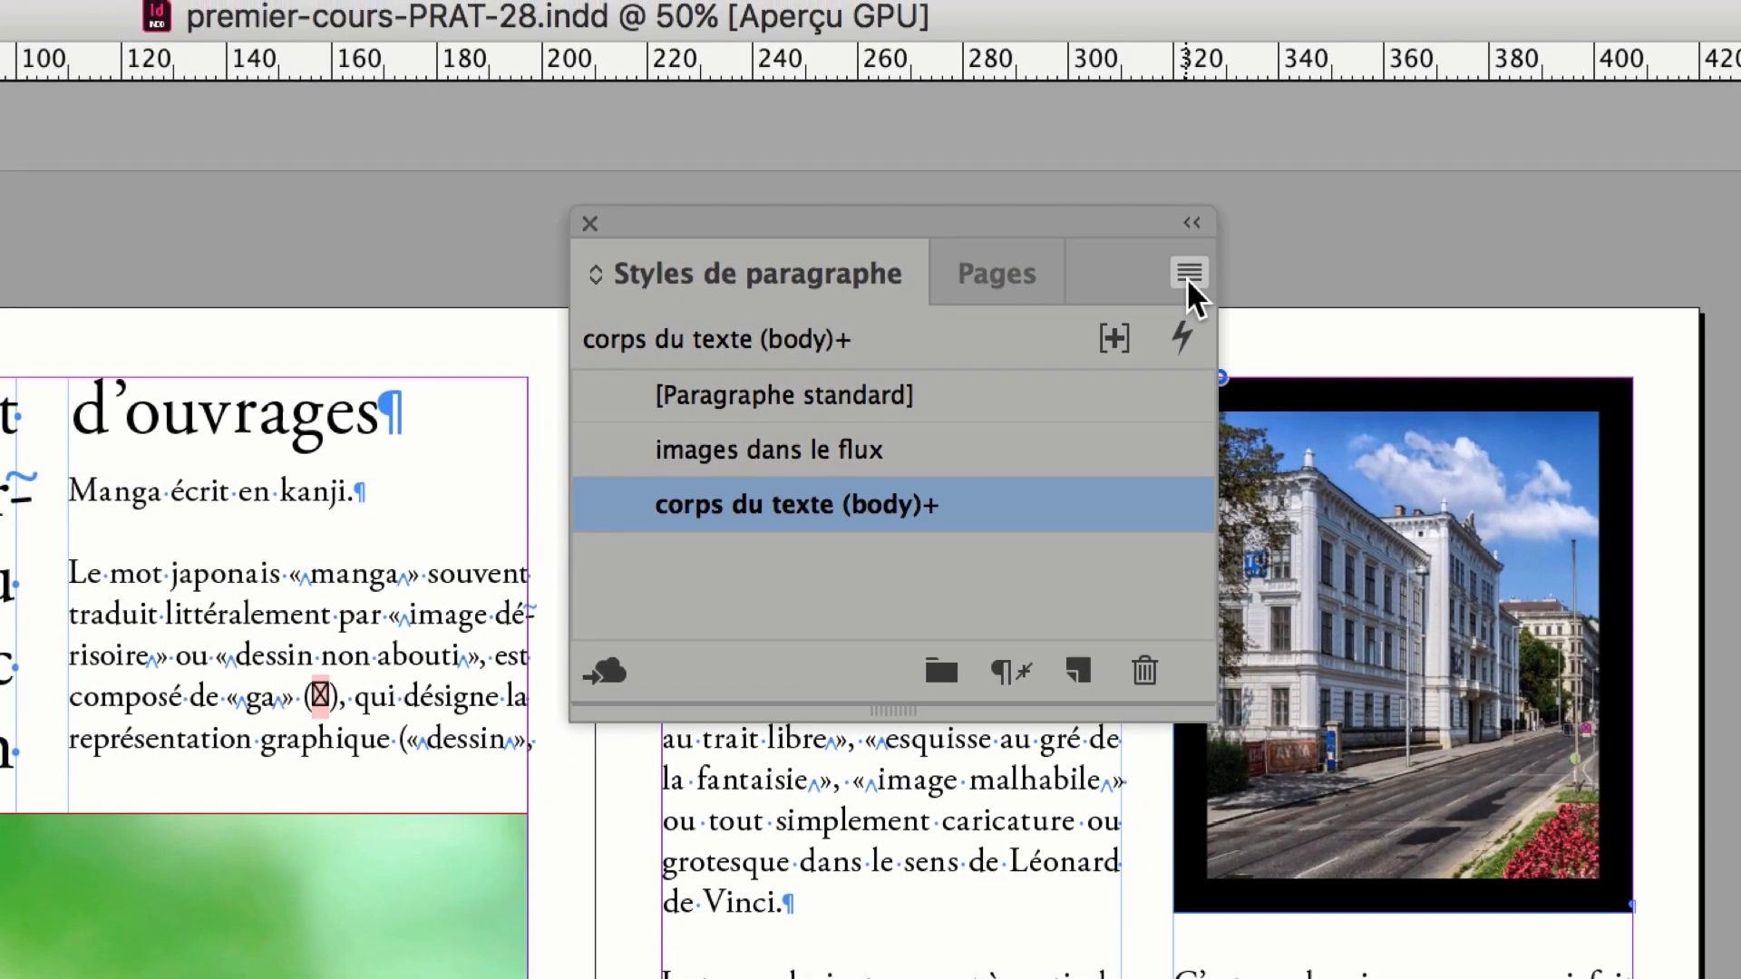
{"action": "left_click", "coordinate": [1188, 273]}
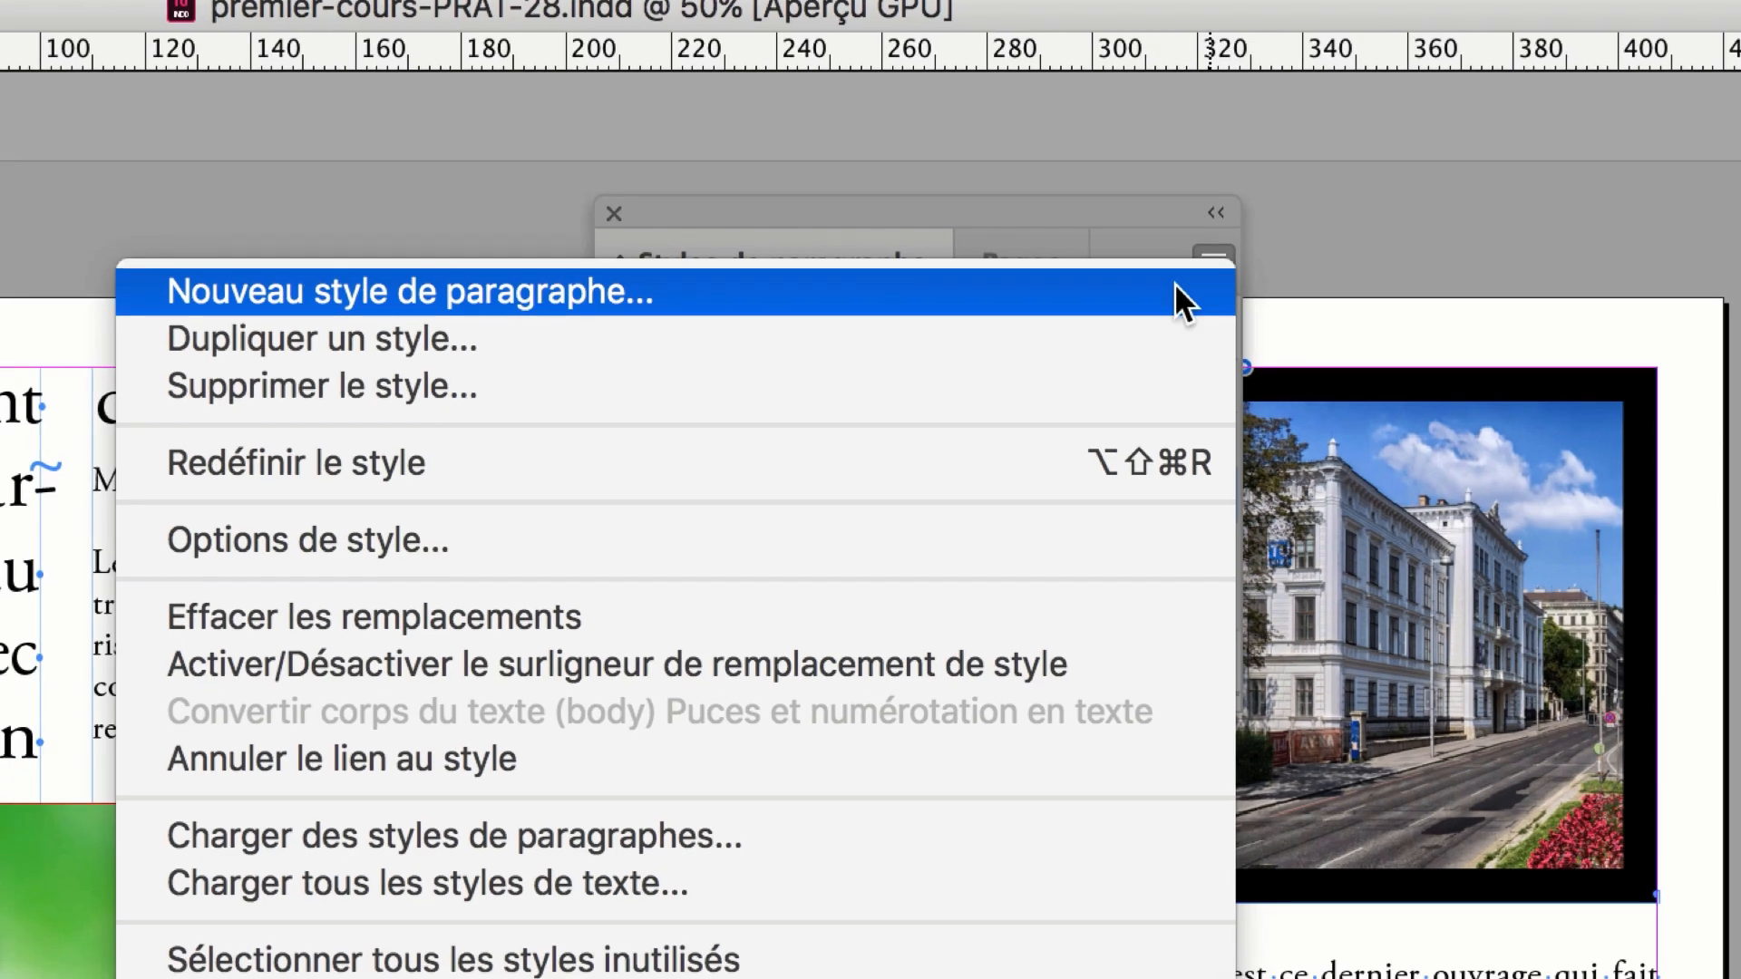
{"action": "left_click", "coordinate": [1175, 287]}
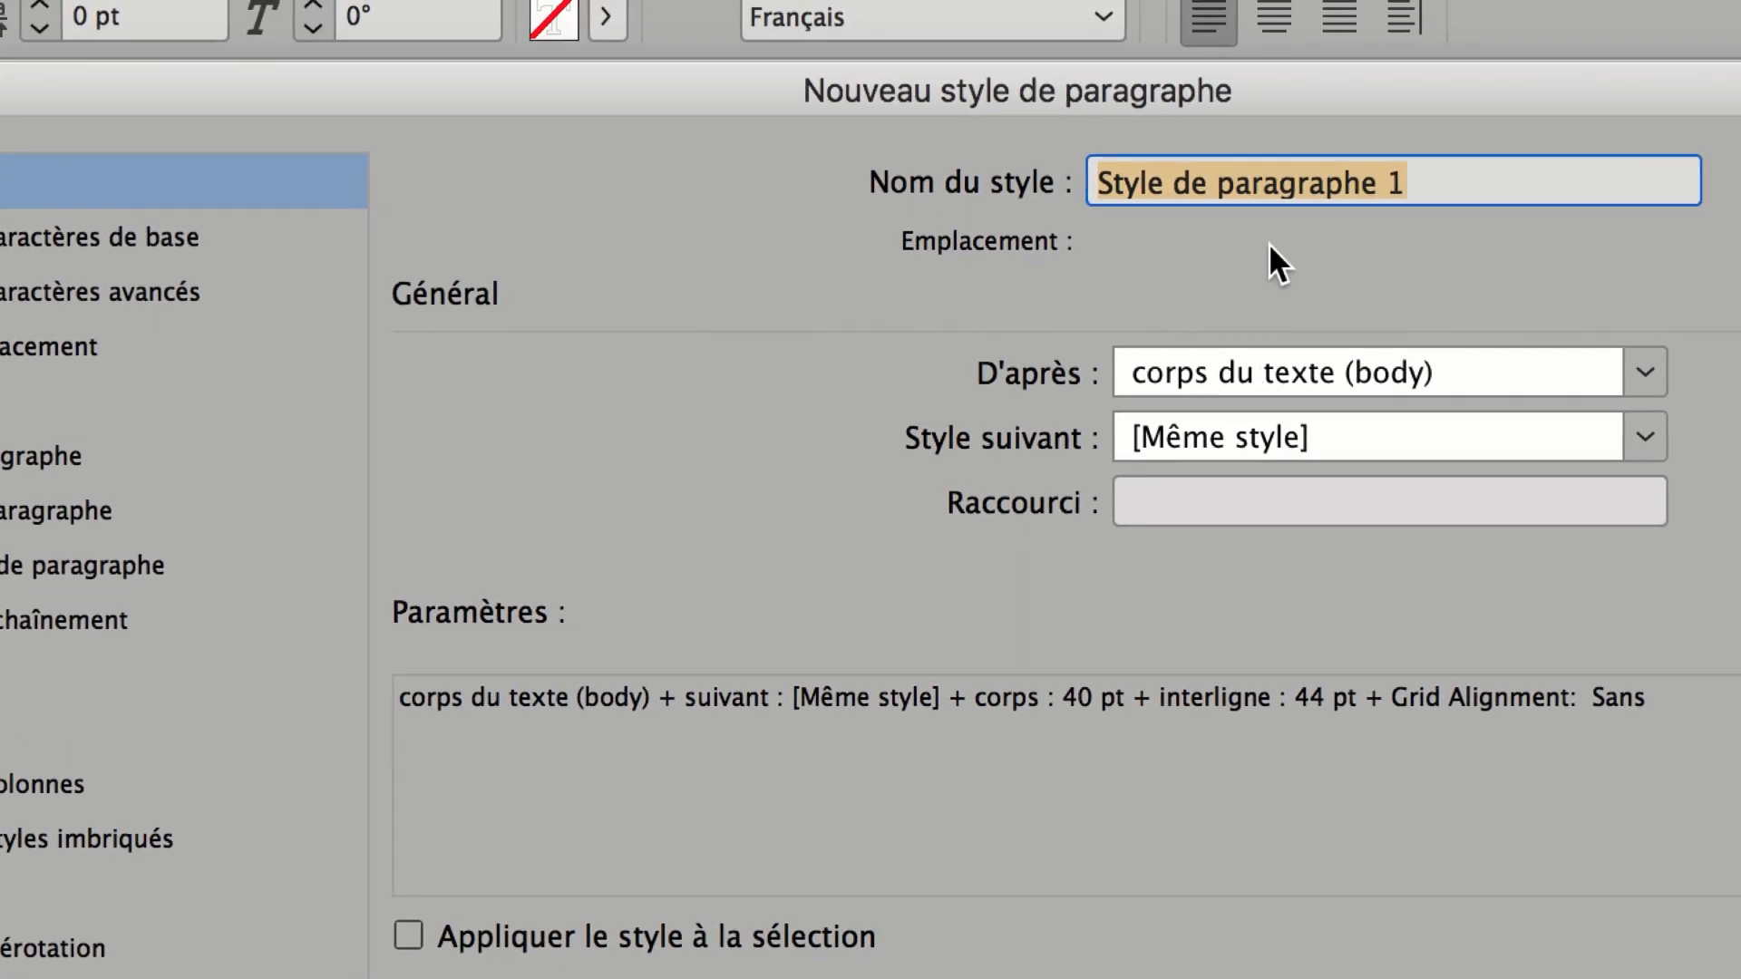
{"action": "type", "text": "G"}
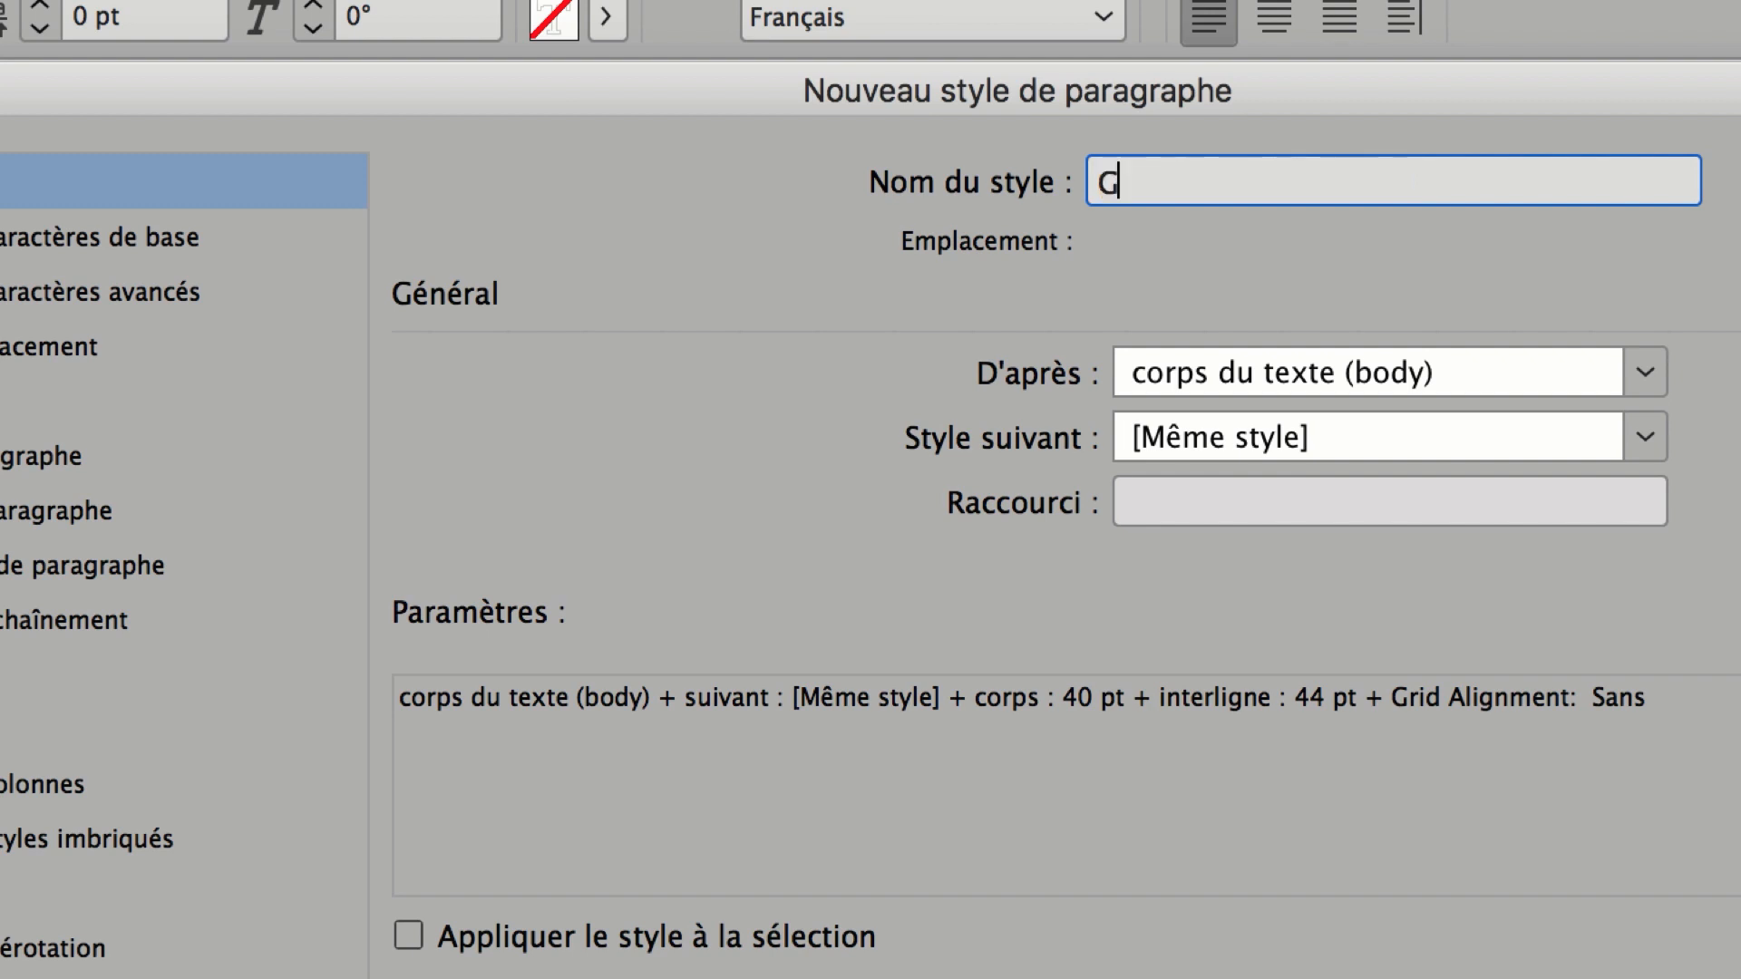
{"action": "type", "text": "rand titre"}
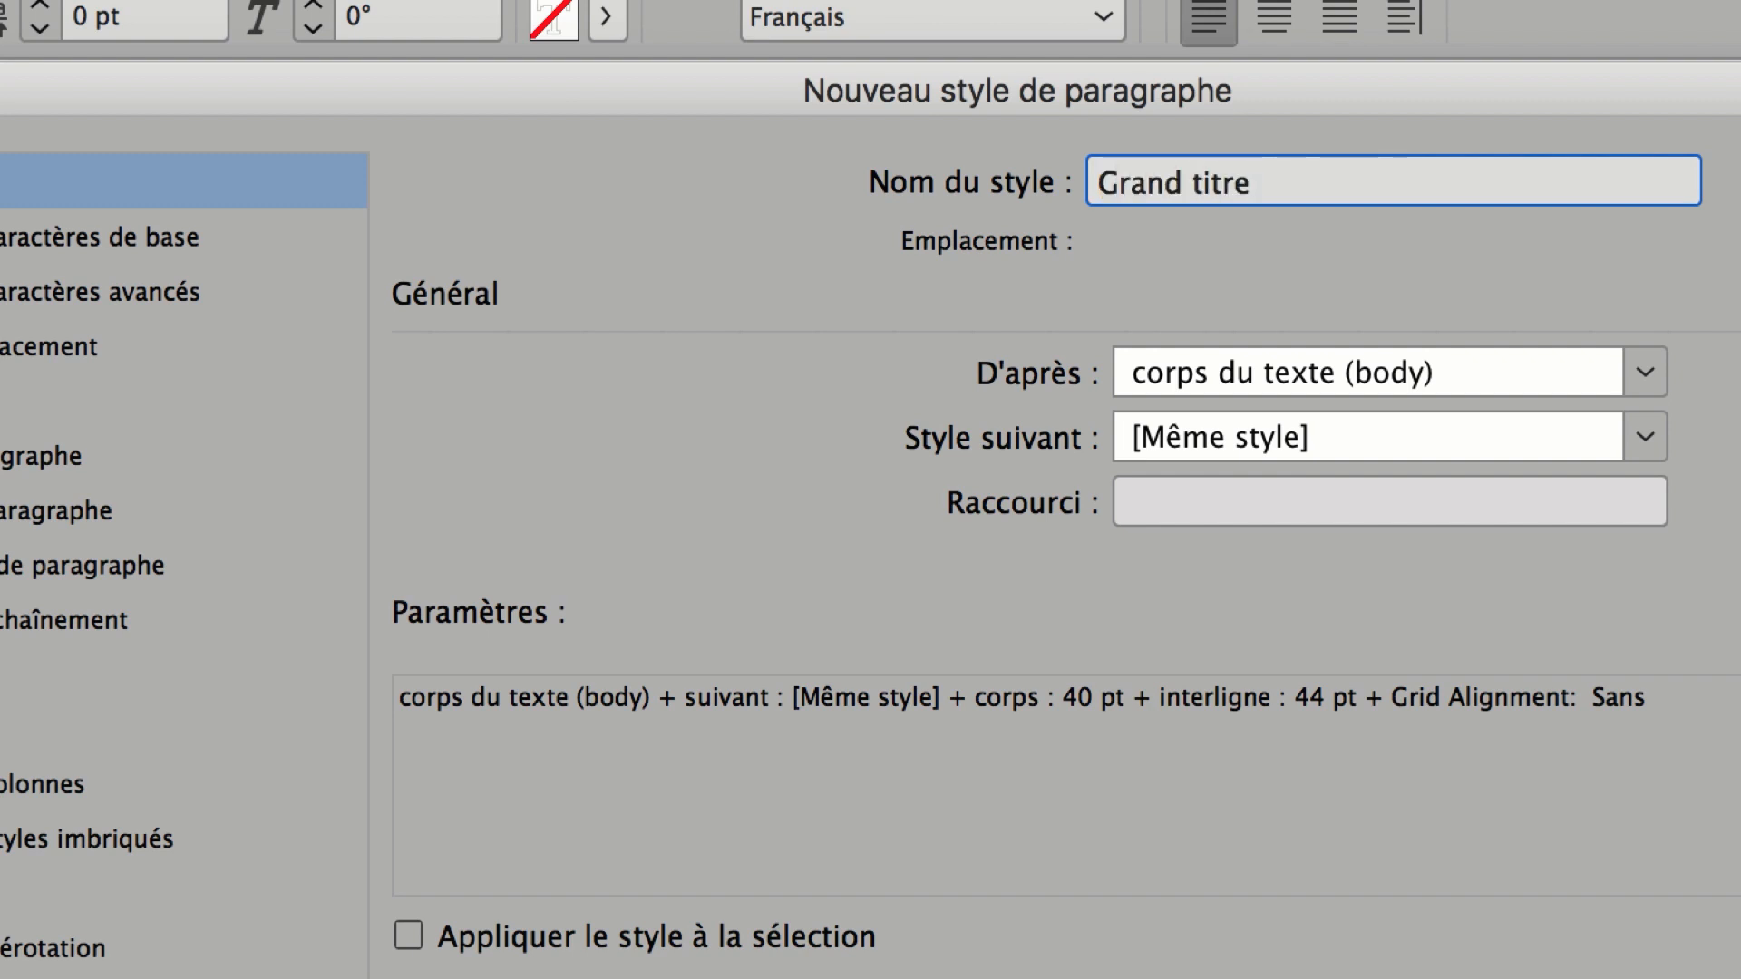
{"action": "left_click_drag", "start_coordinate": [1253, 185], "coordinate": [1092, 188]}
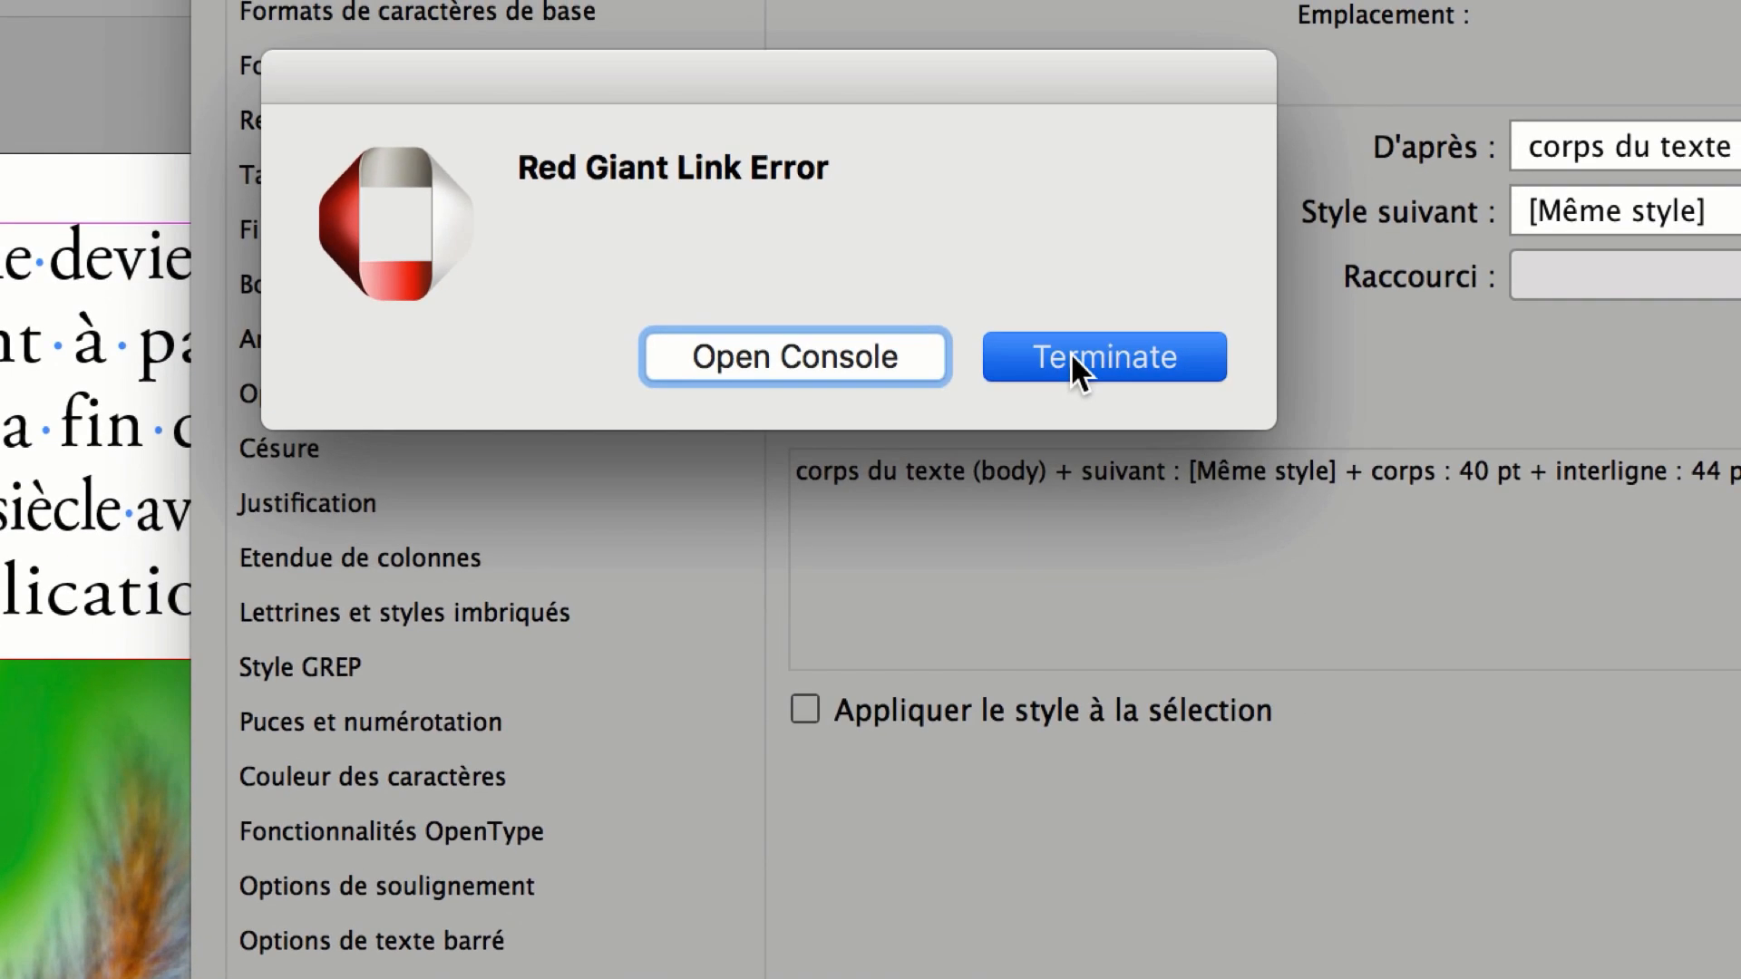
{"action": "left_click", "coordinate": [1074, 356]}
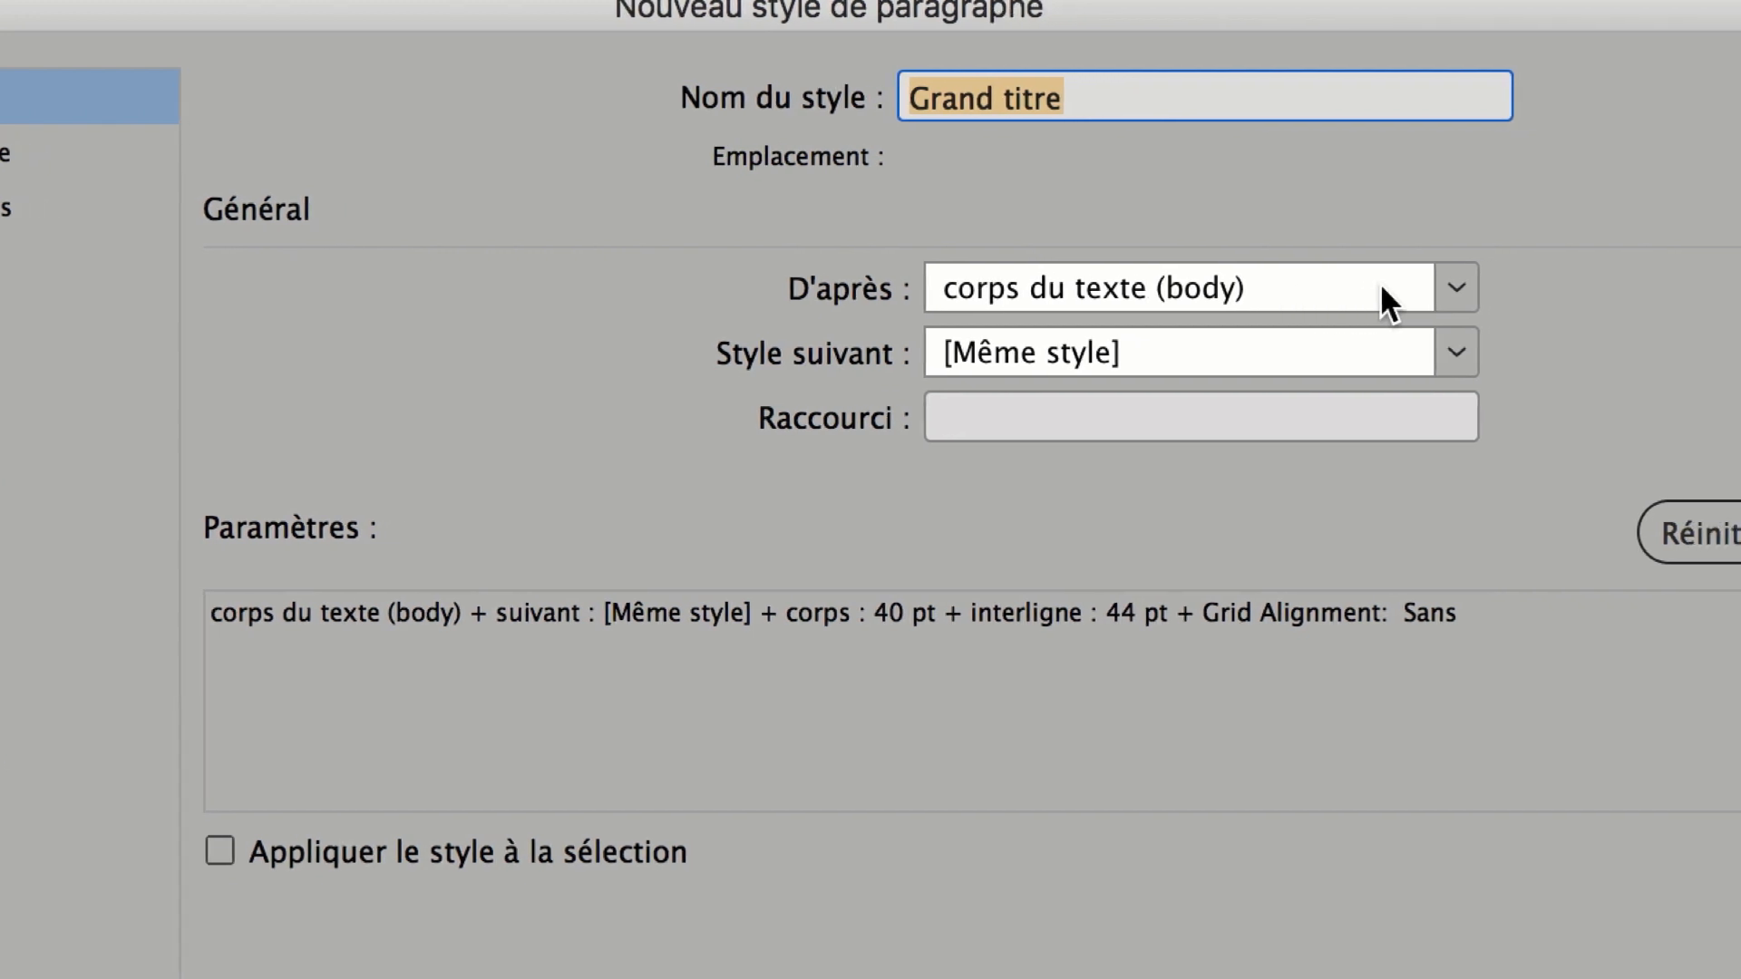
Base the new style on [Aucun style], have it applied to the selection, and create it.
{"action": "left_click", "coordinate": [1394, 289]}
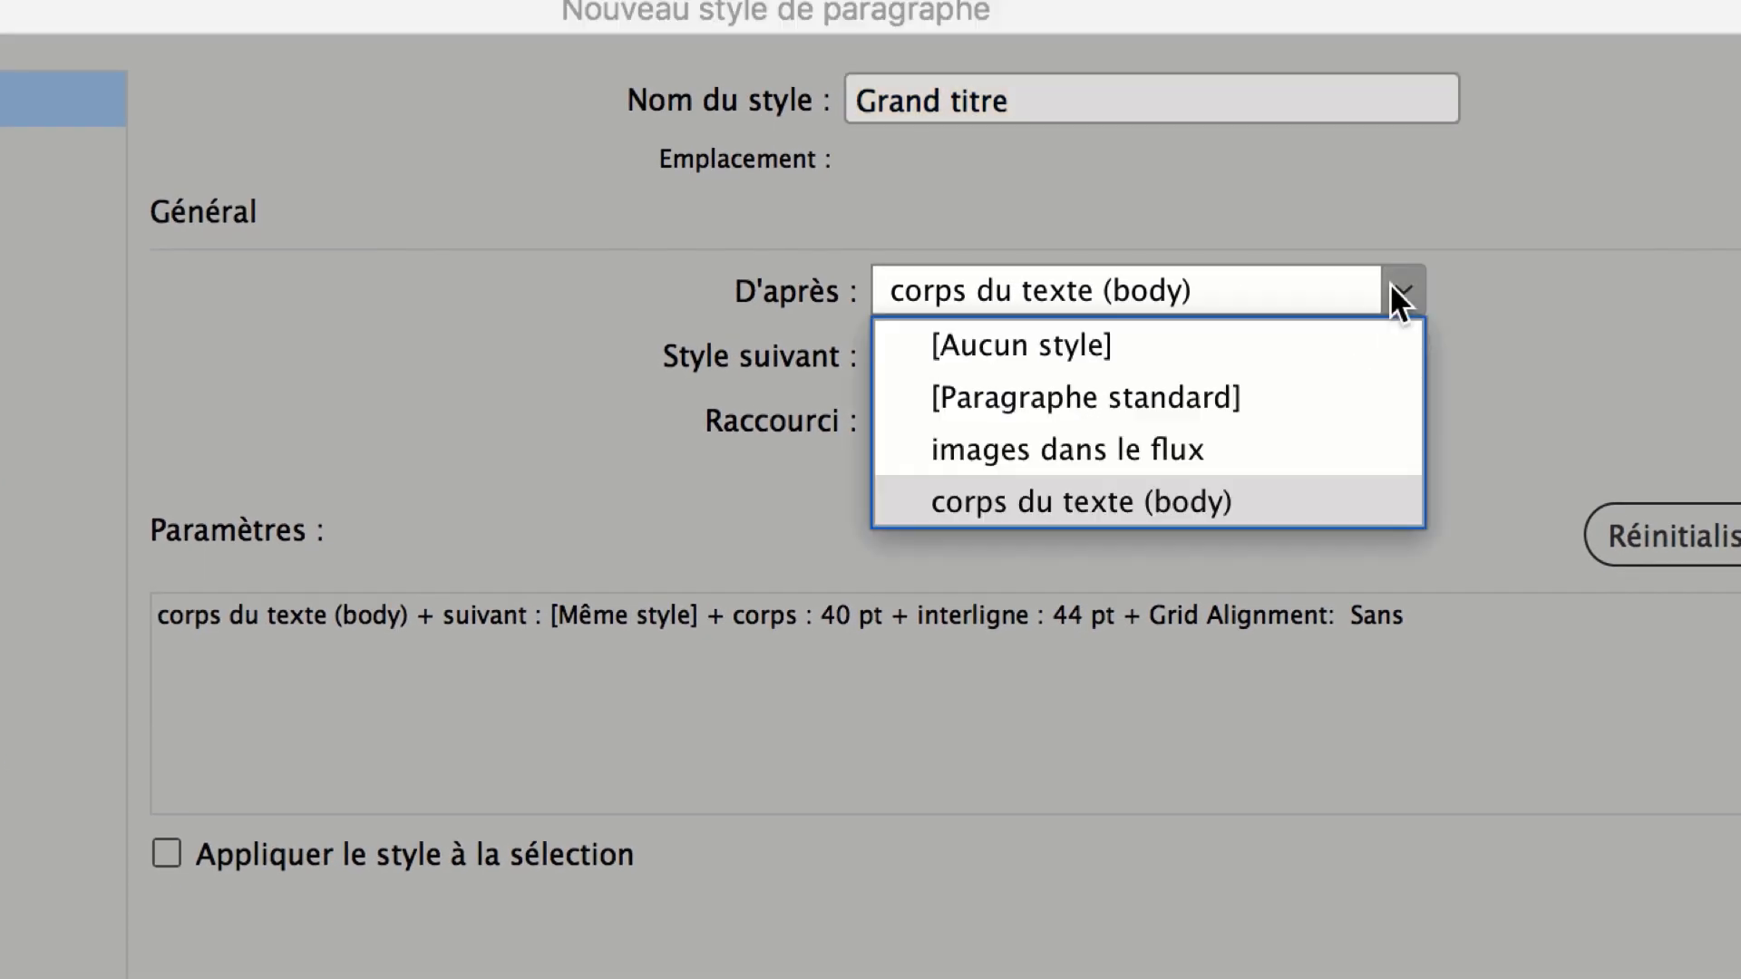
{"action": "left_click", "coordinate": [1343, 306]}
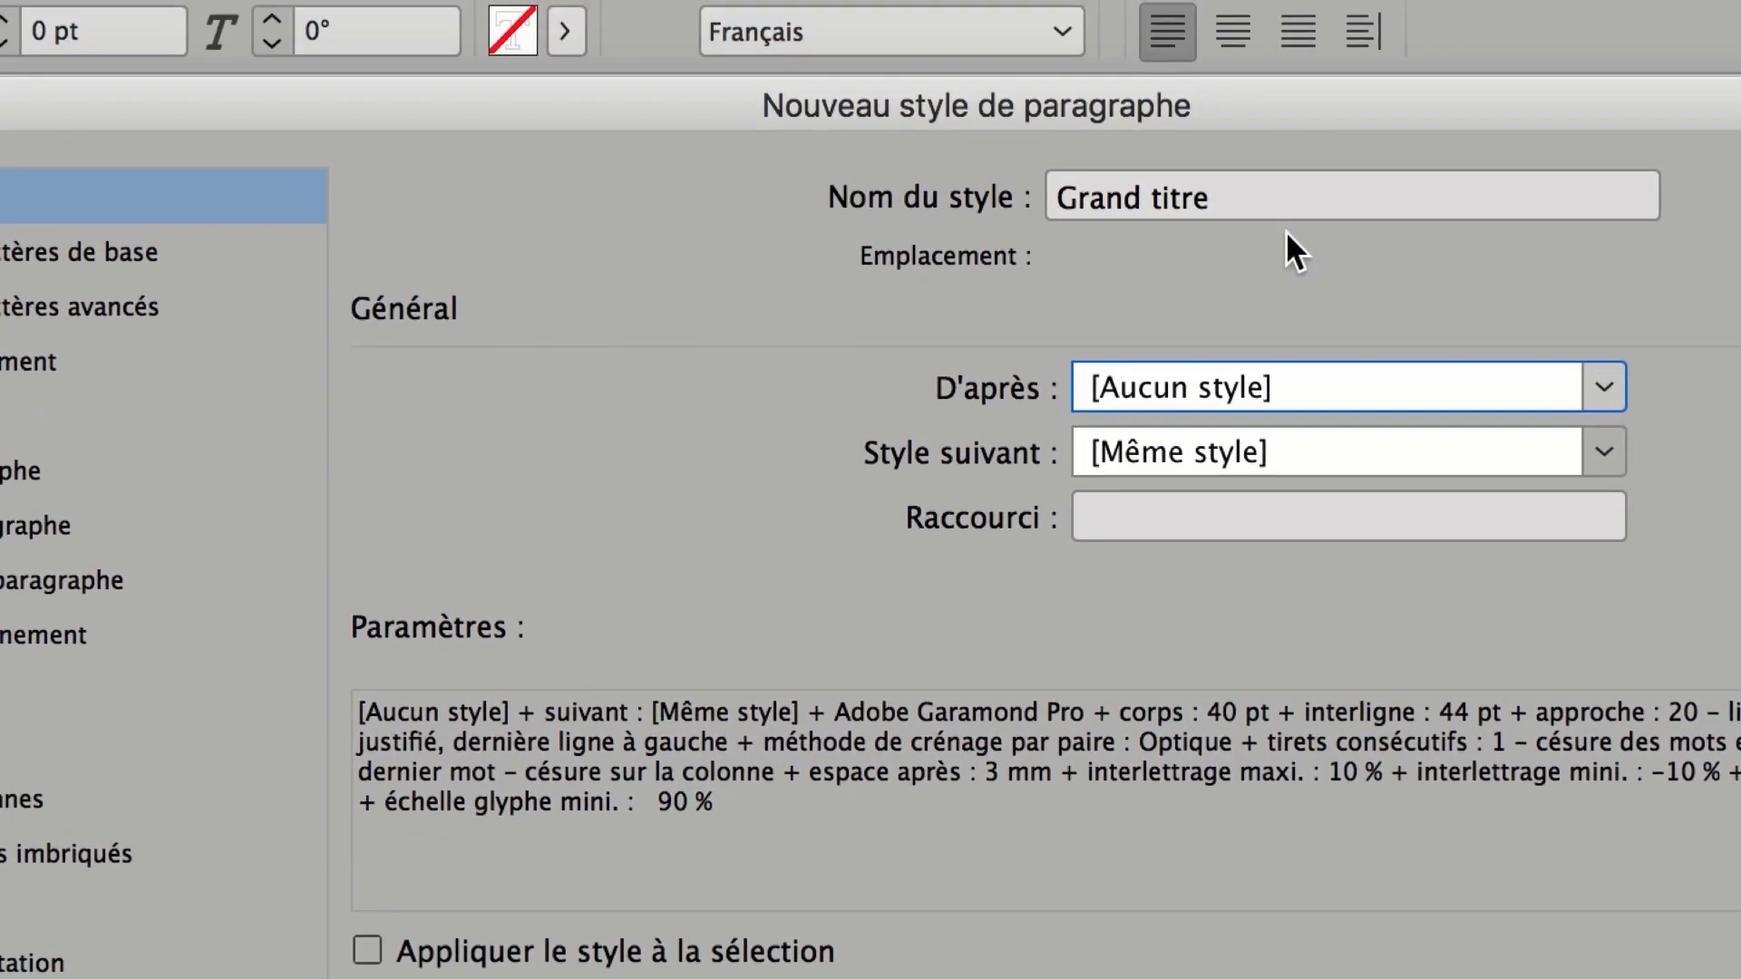
{"action": "left_click", "coordinate": [1252, 96]}
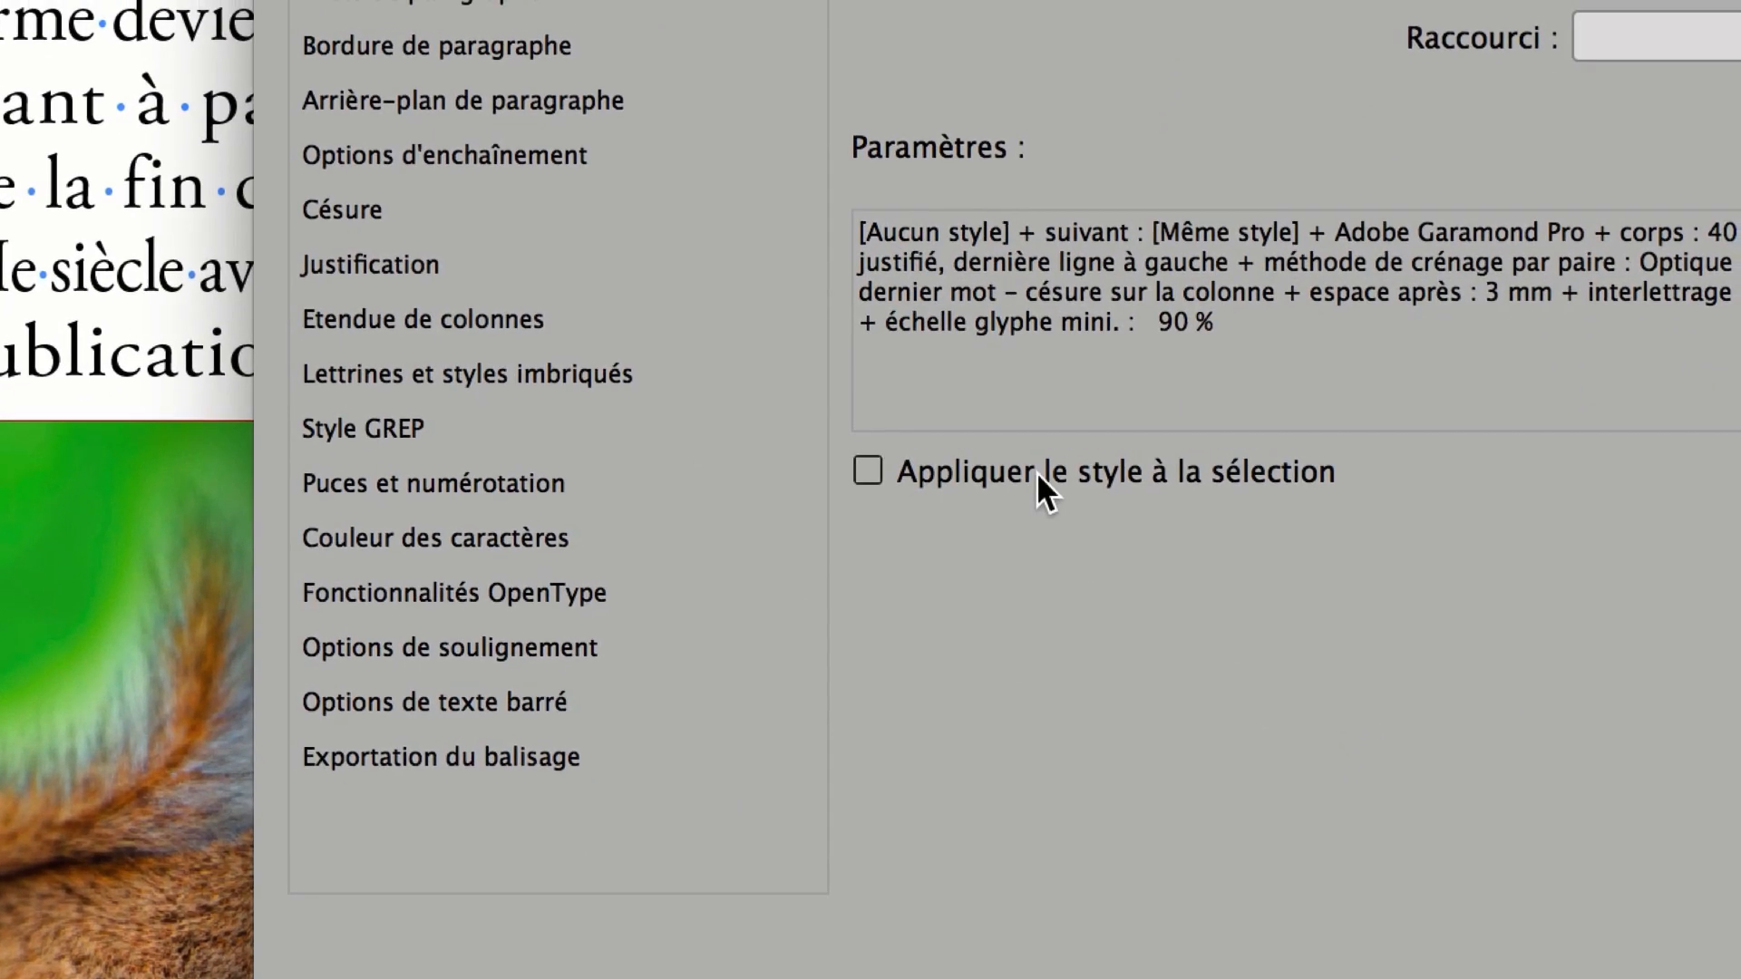
{"action": "left_click", "coordinate": [555, 969]}
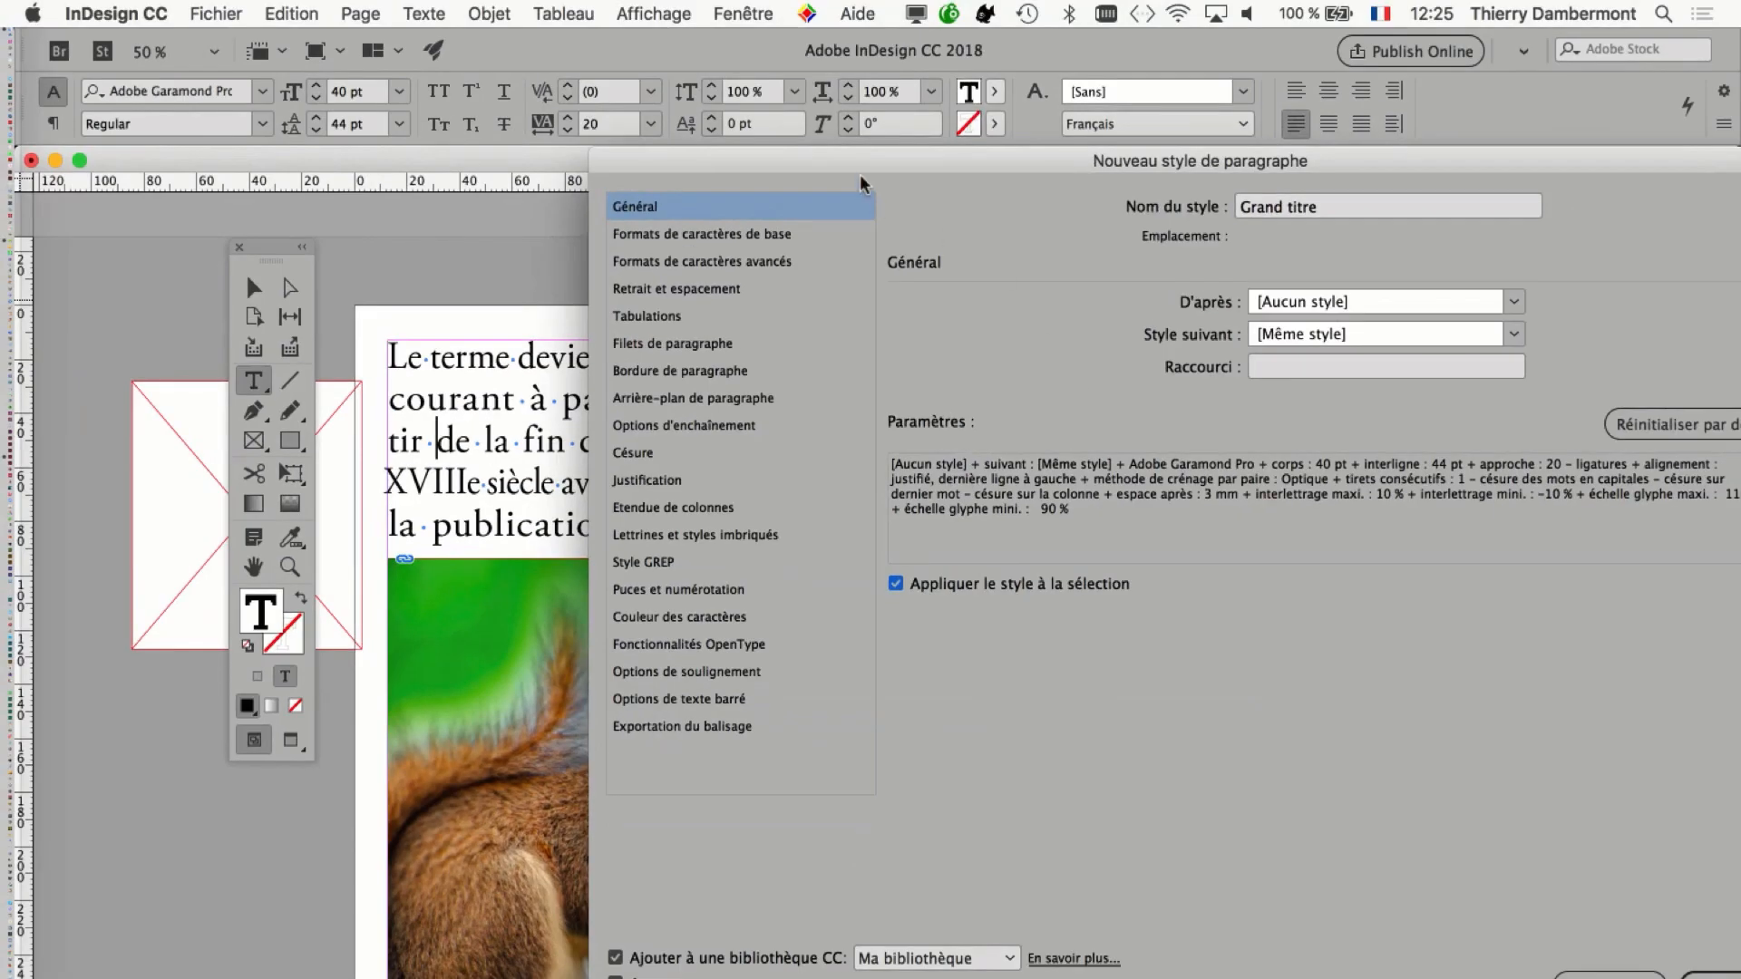
{"action": "left_click_drag", "start_coordinate": [859, 147], "coordinate": [1237, 360]}
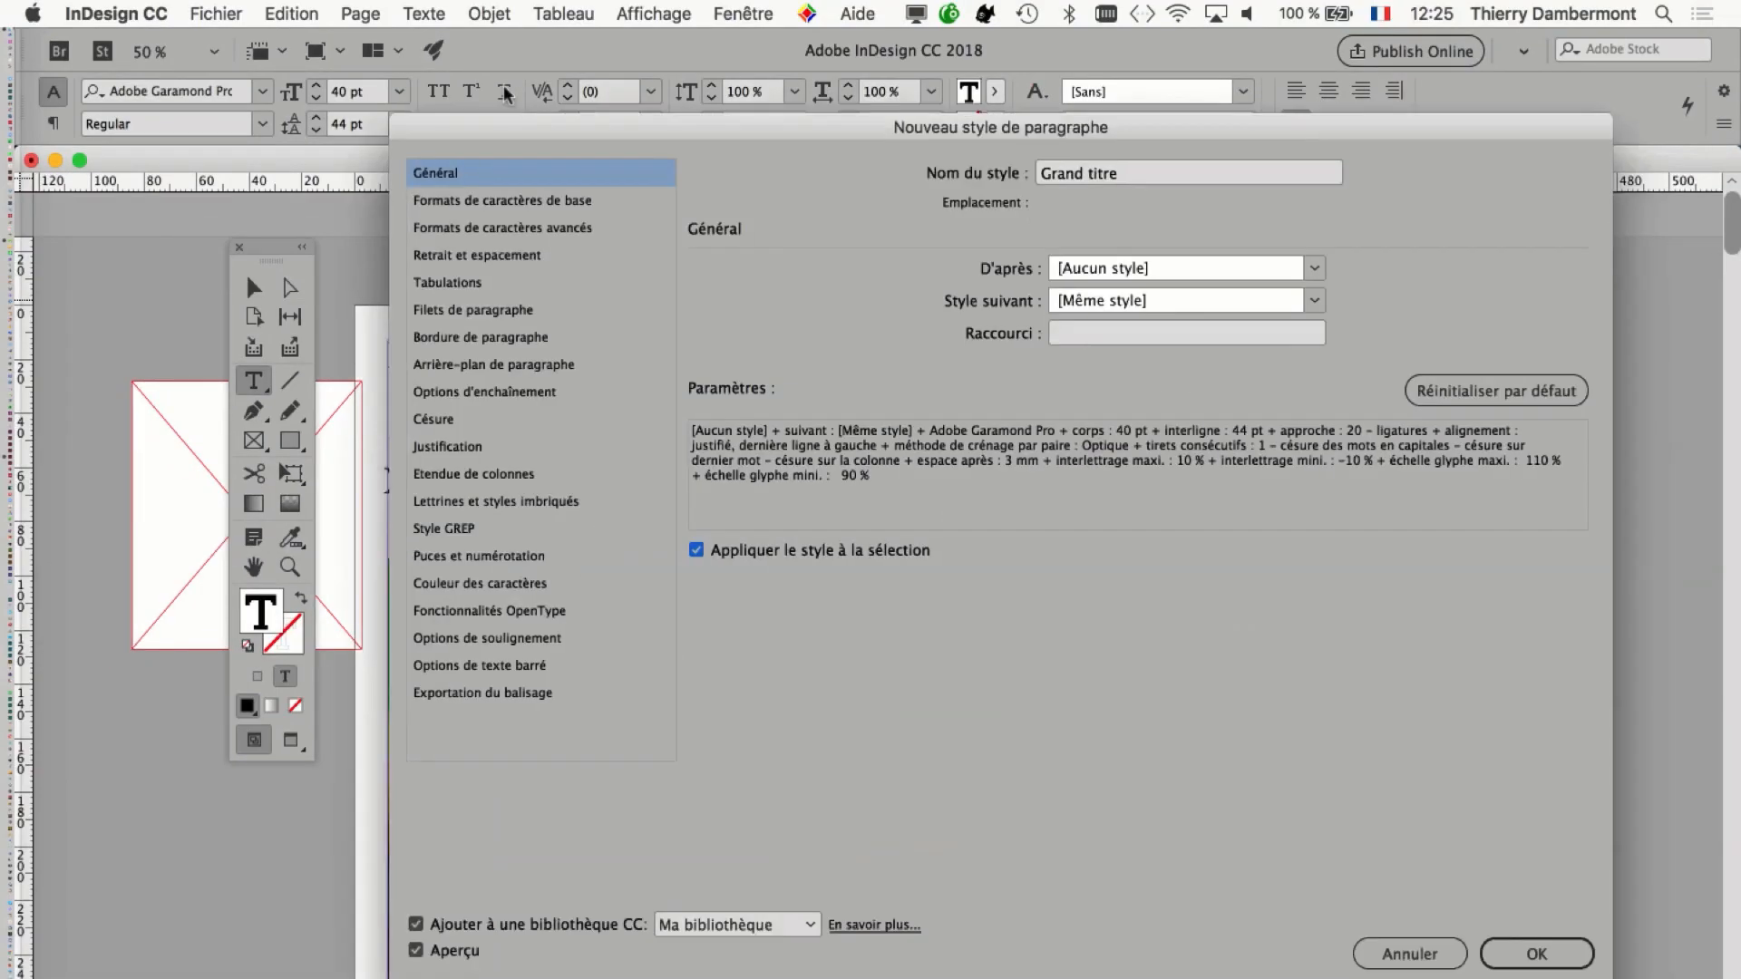
{"action": "left_click", "coordinate": [1487, 914]}
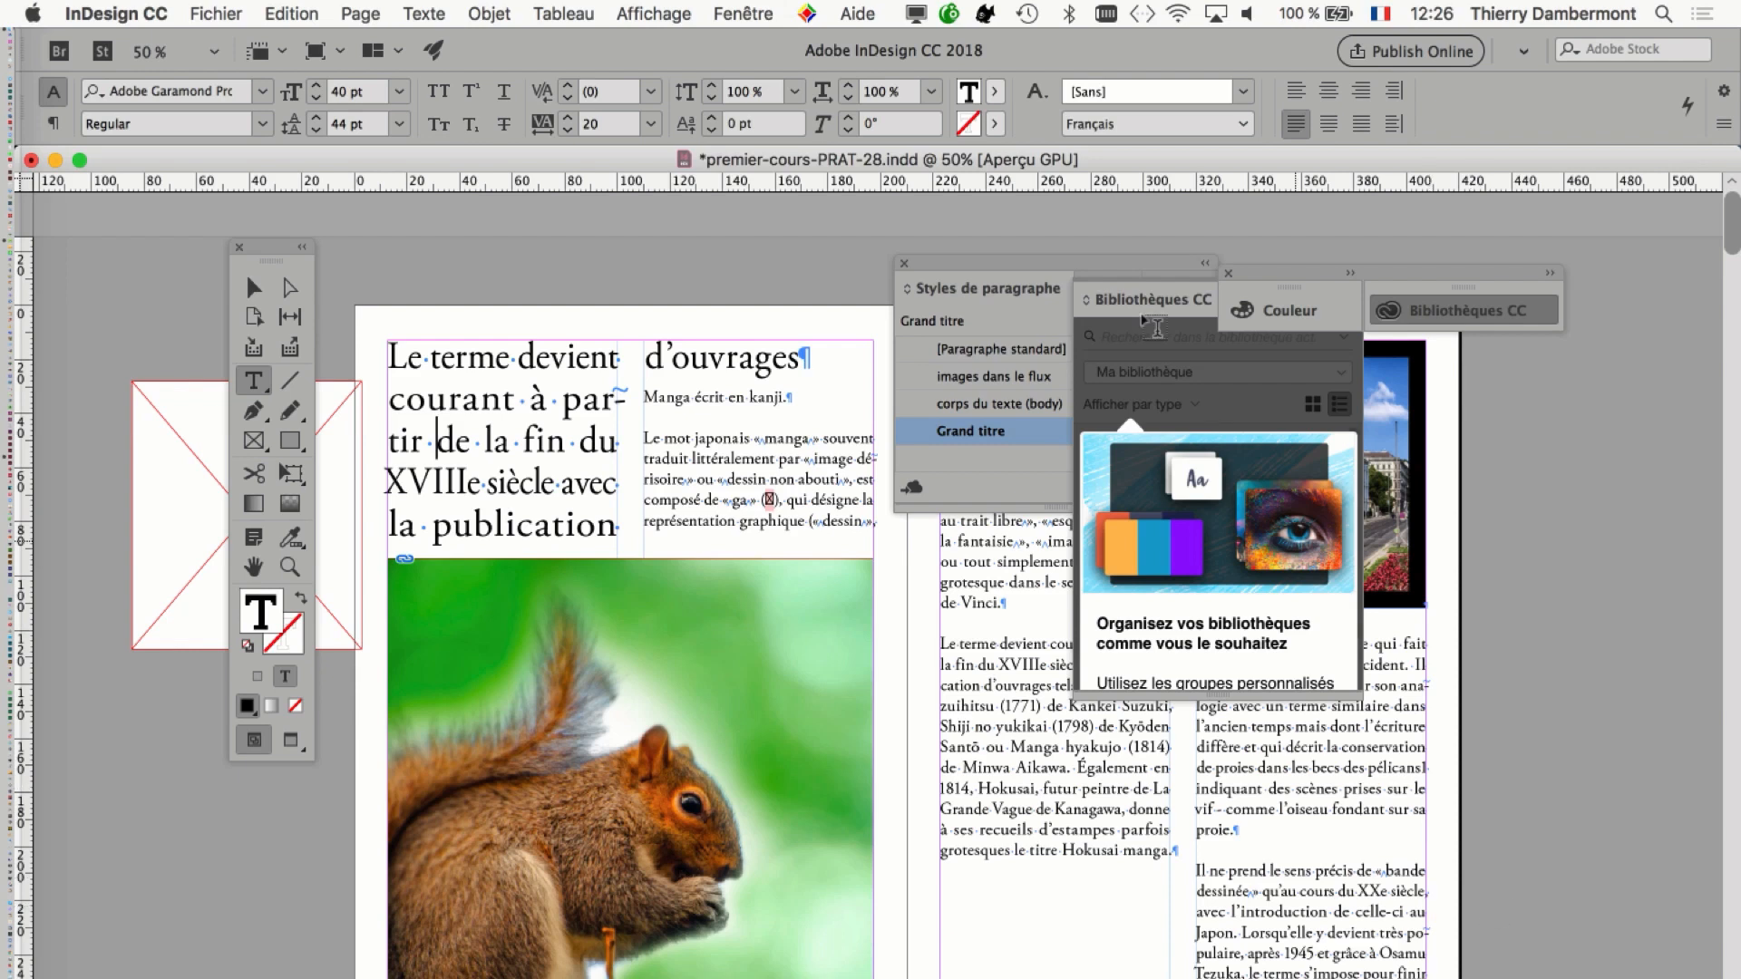
Close the CC Libraries and Color panels and move the Paragraph Styles panel over the building photo.
{"action": "left_click", "coordinate": [1016, 263]}
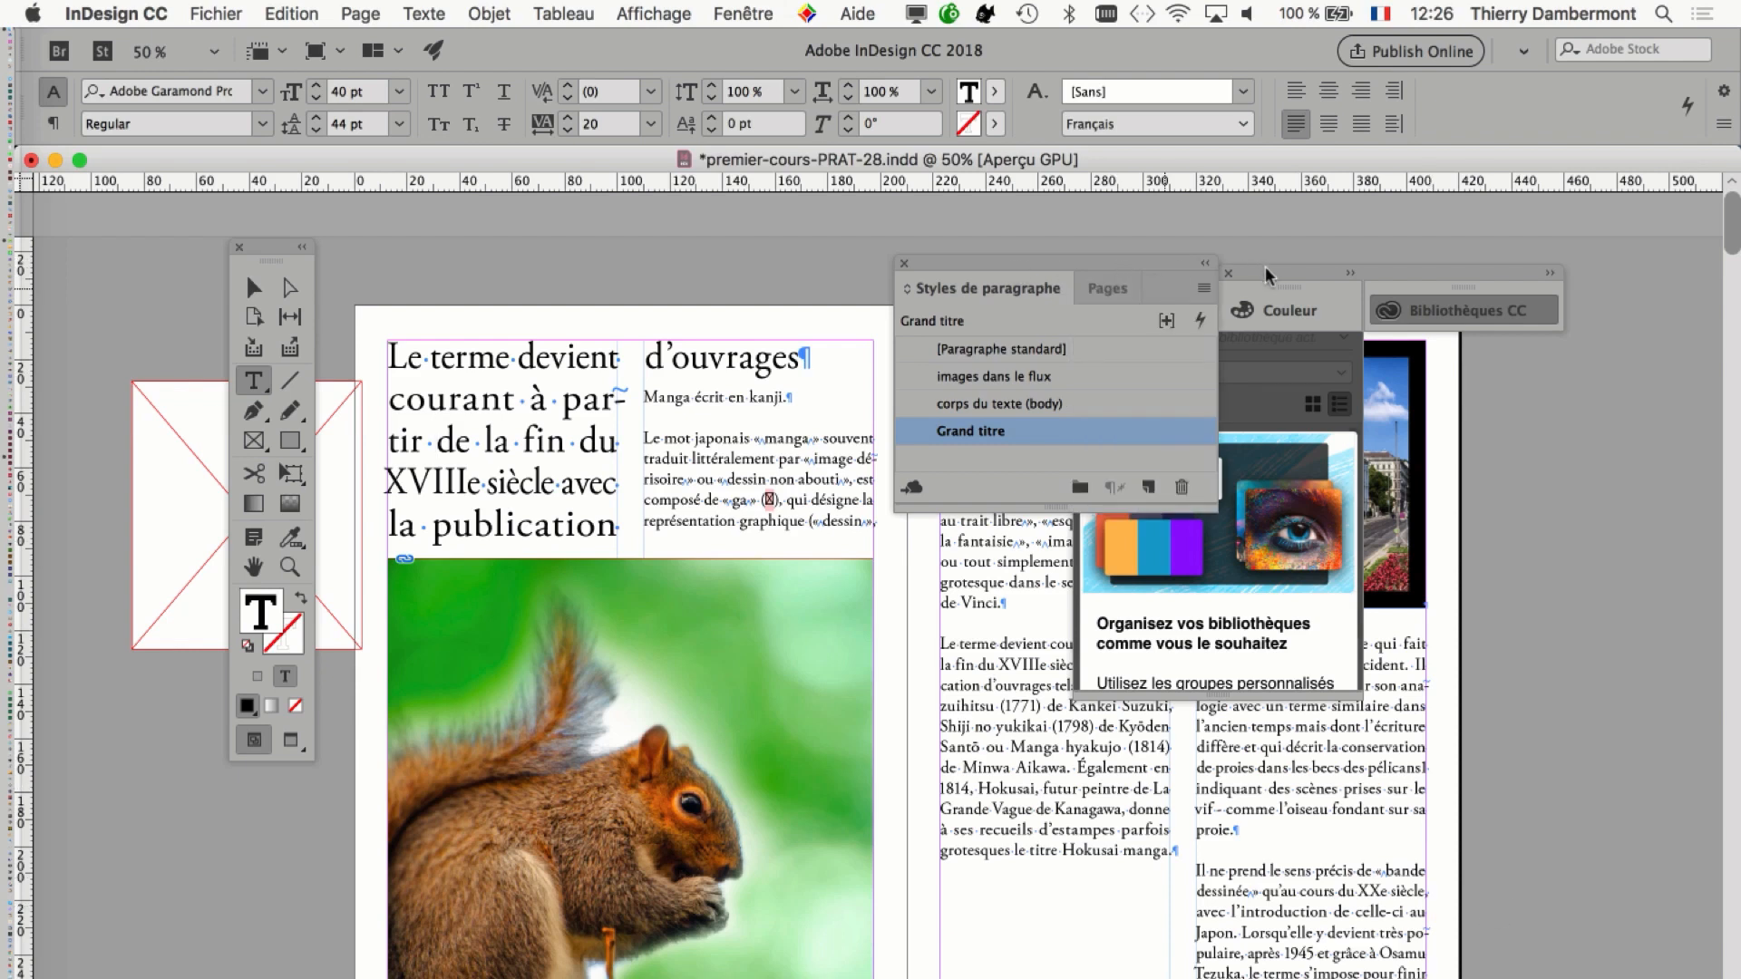
{"action": "left_click_drag", "start_coordinate": [1273, 273], "coordinate": [1526, 499]}
{"action": "left_click", "coordinate": [1476, 500]}
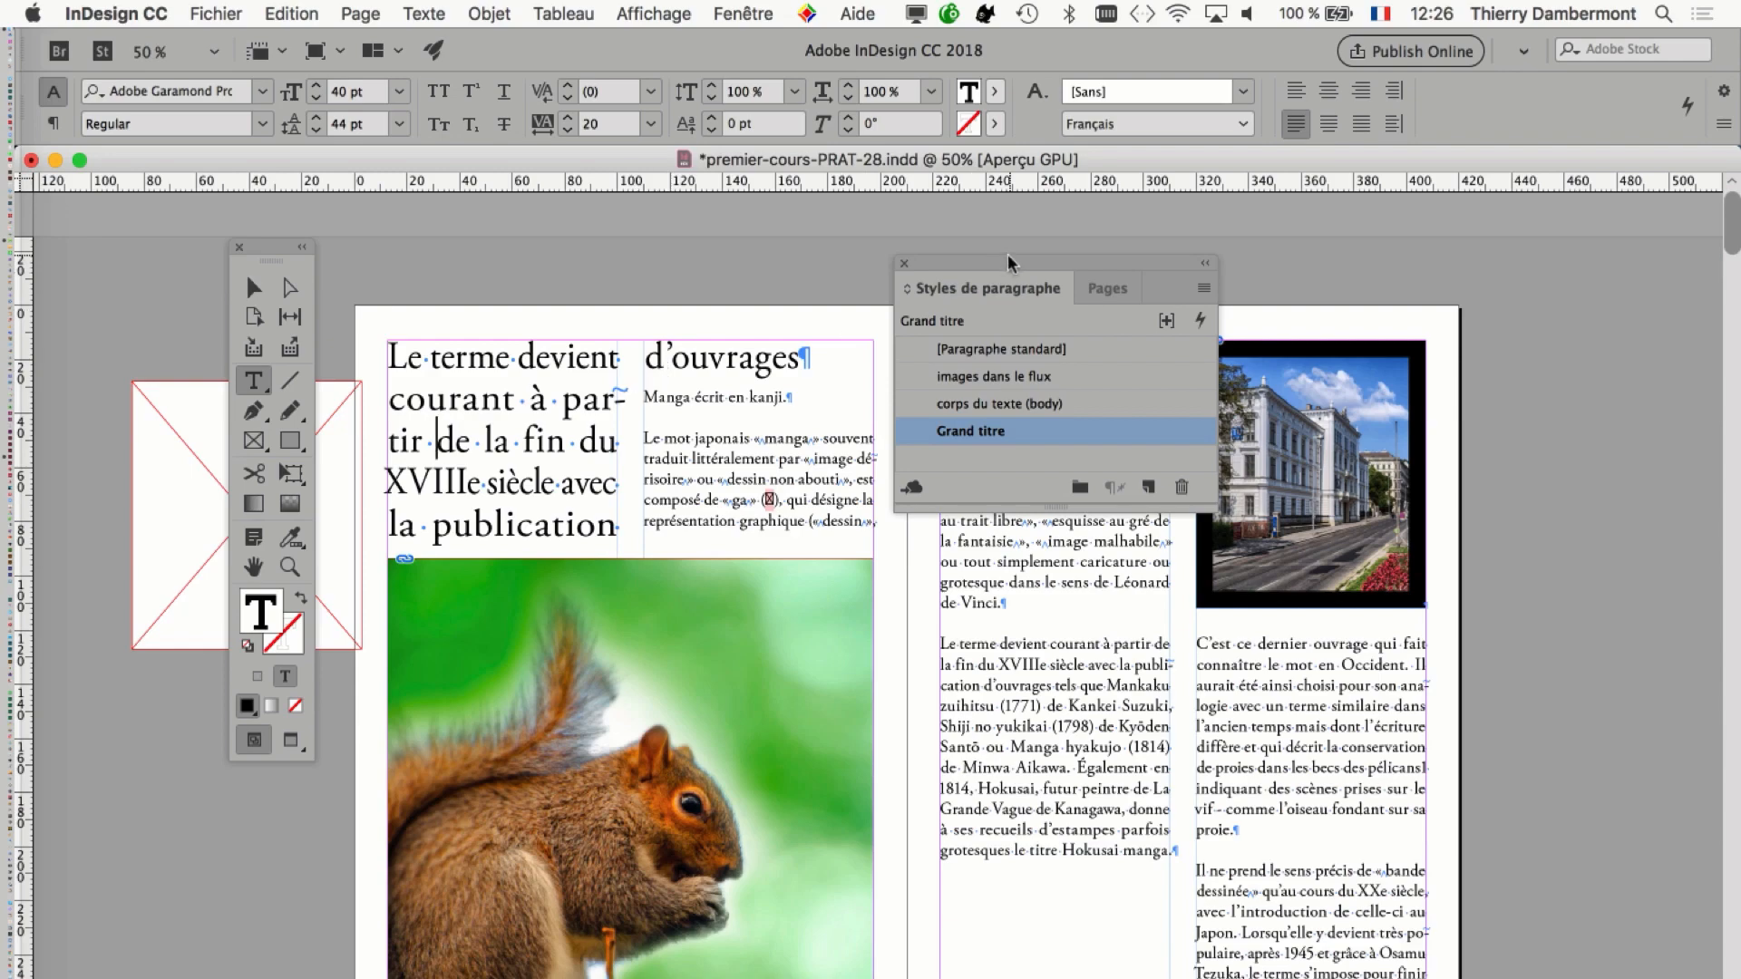
{"action": "left_click_drag", "start_coordinate": [1009, 265], "coordinate": [716, 314]}
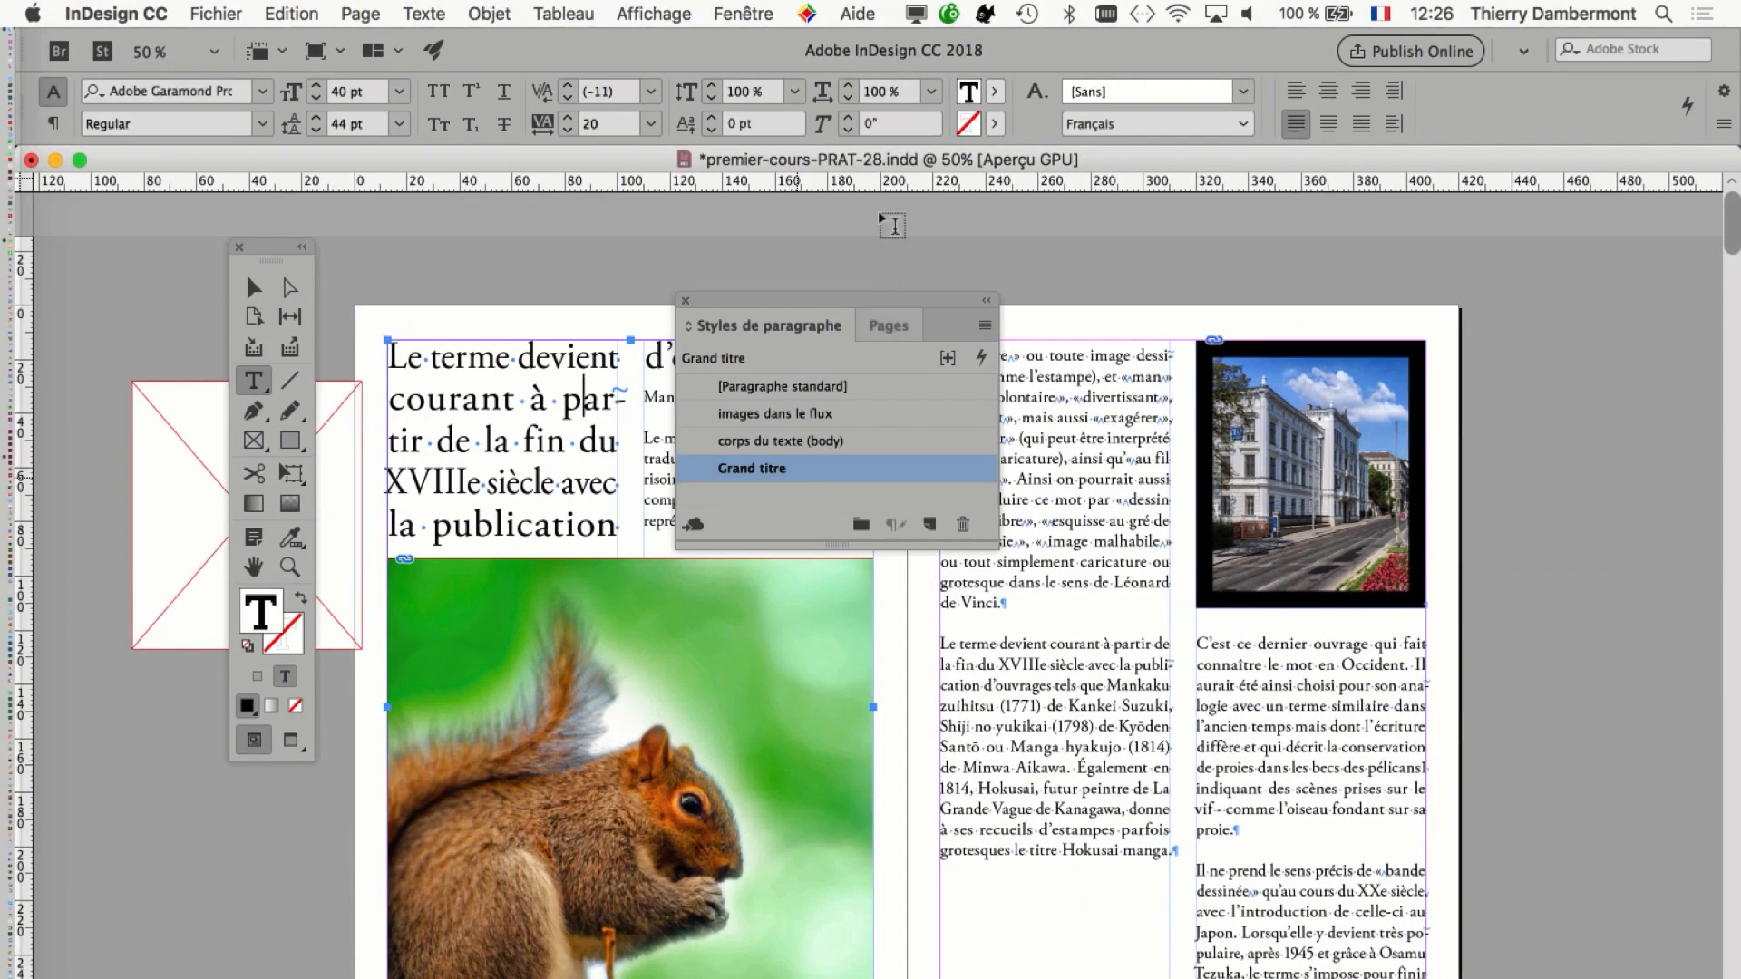
{"action": "left_click_drag", "start_coordinate": [838, 300], "coordinate": [1356, 249]}
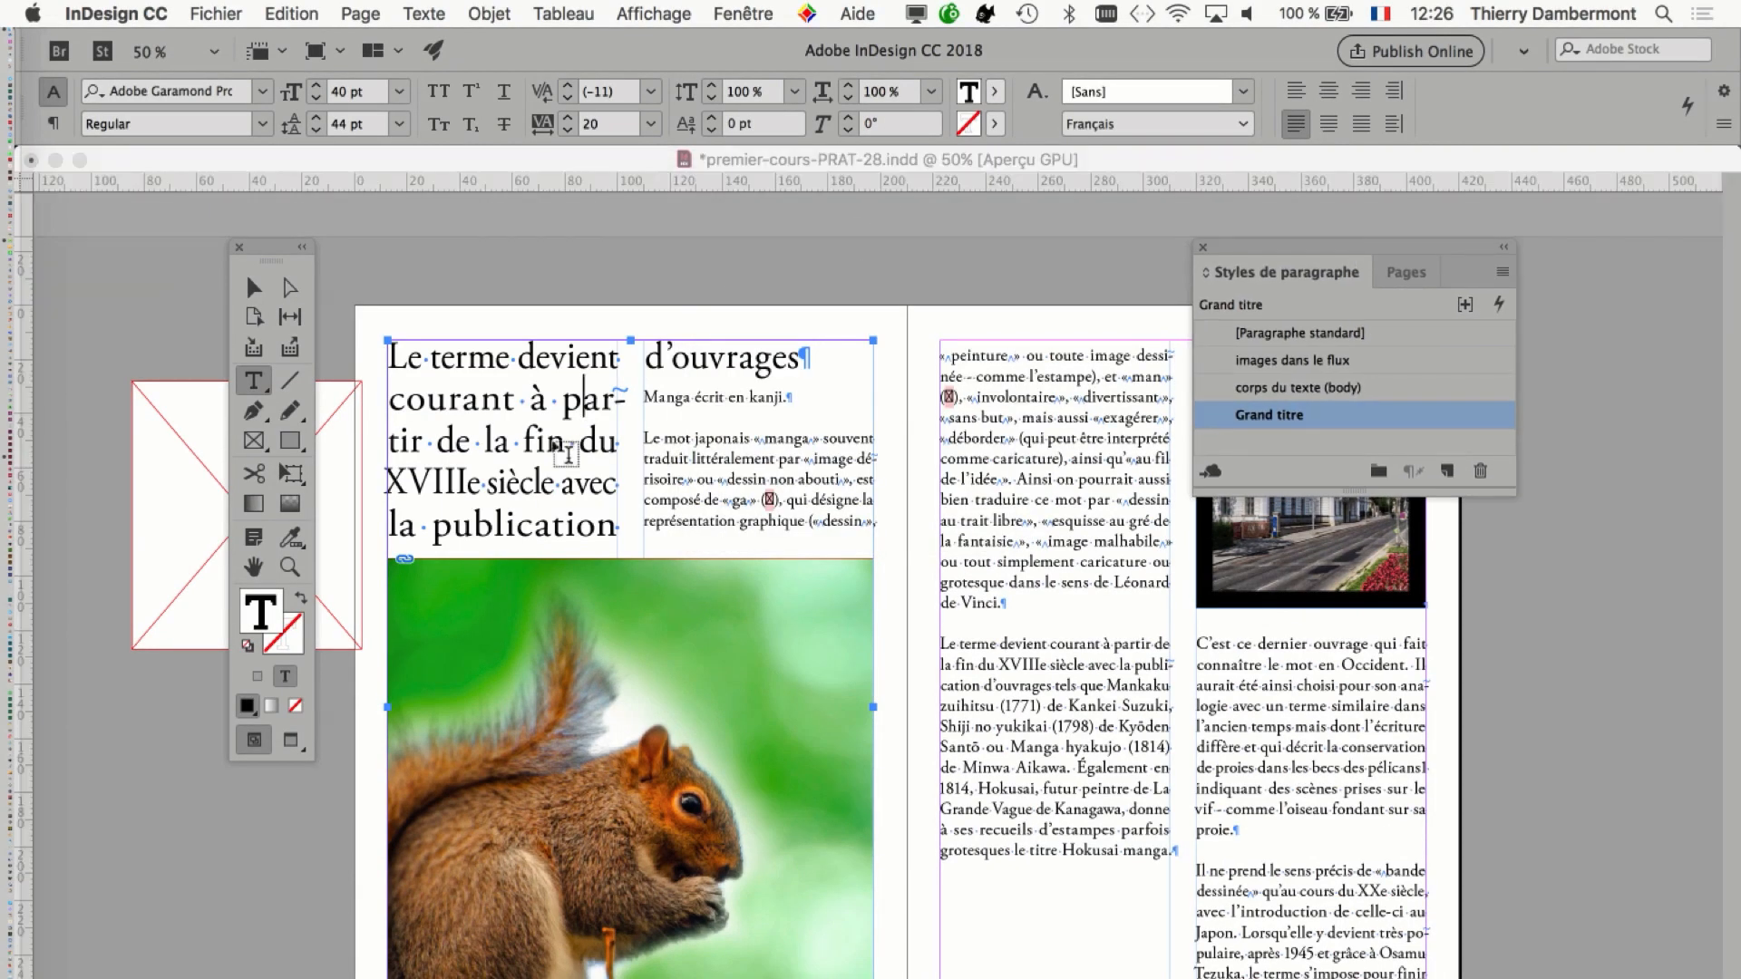
Deselect the text frame and choose Grand titre as the paragraph style with nothing selected.
{"action": "left_click", "coordinate": [254, 287]}
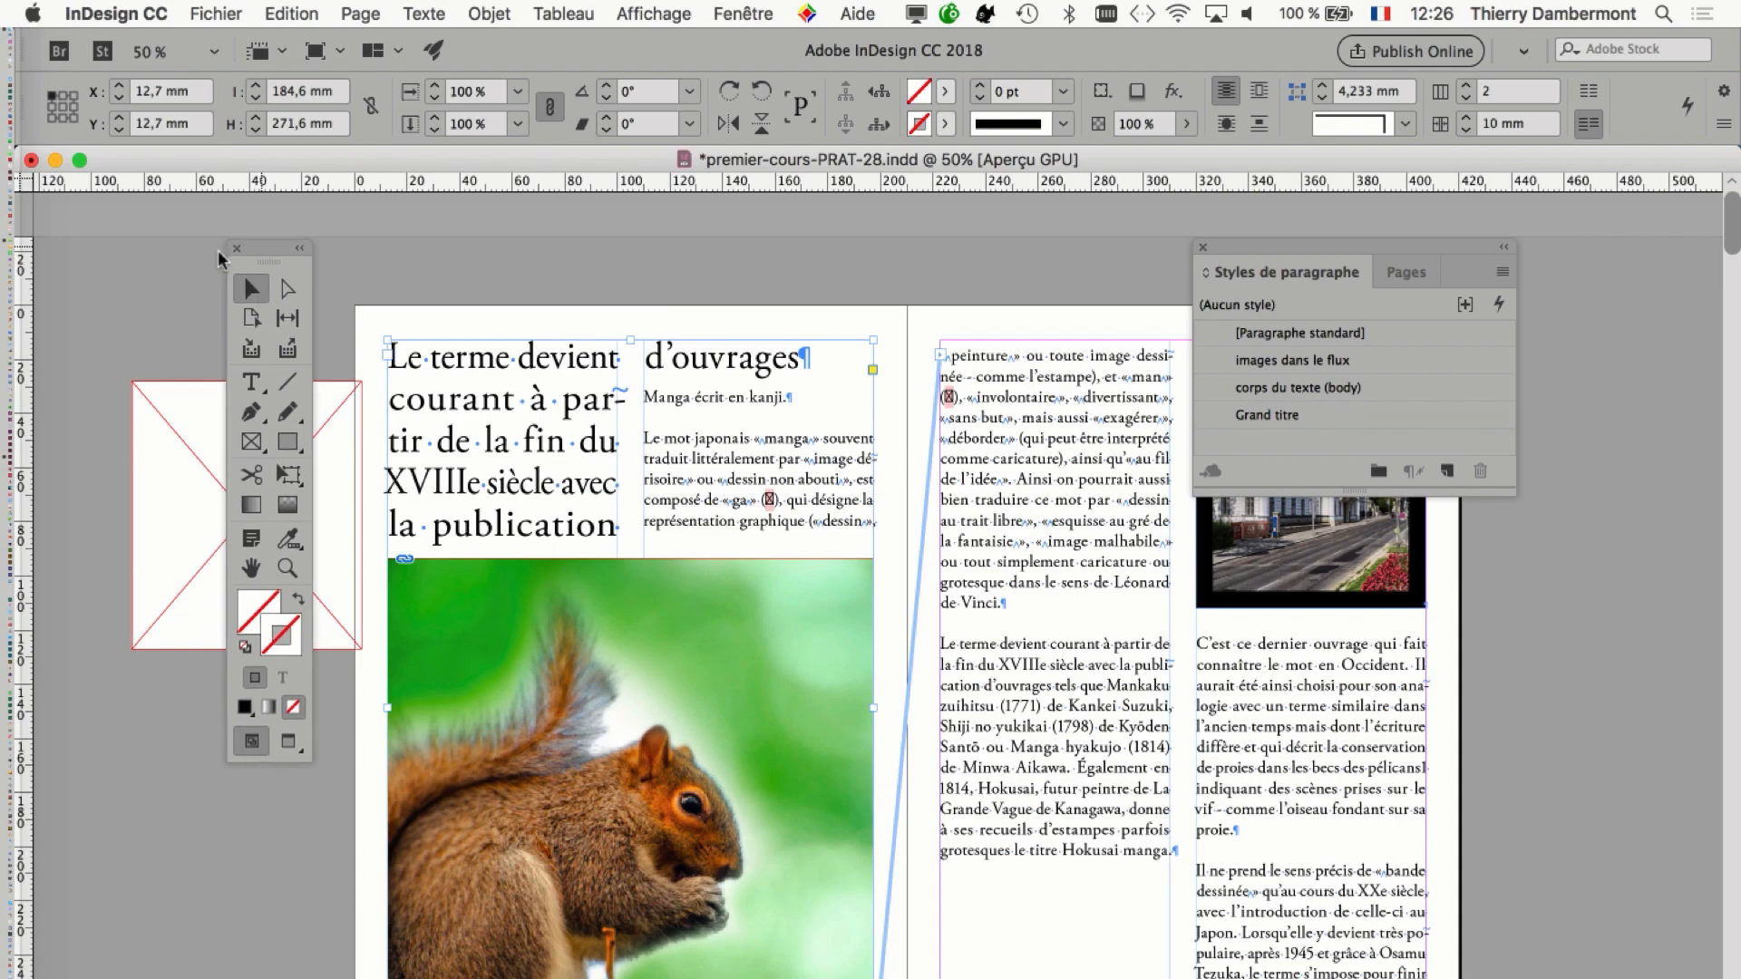
{"action": "left_click_drag", "start_coordinate": [274, 250], "coordinate": [141, 248]}
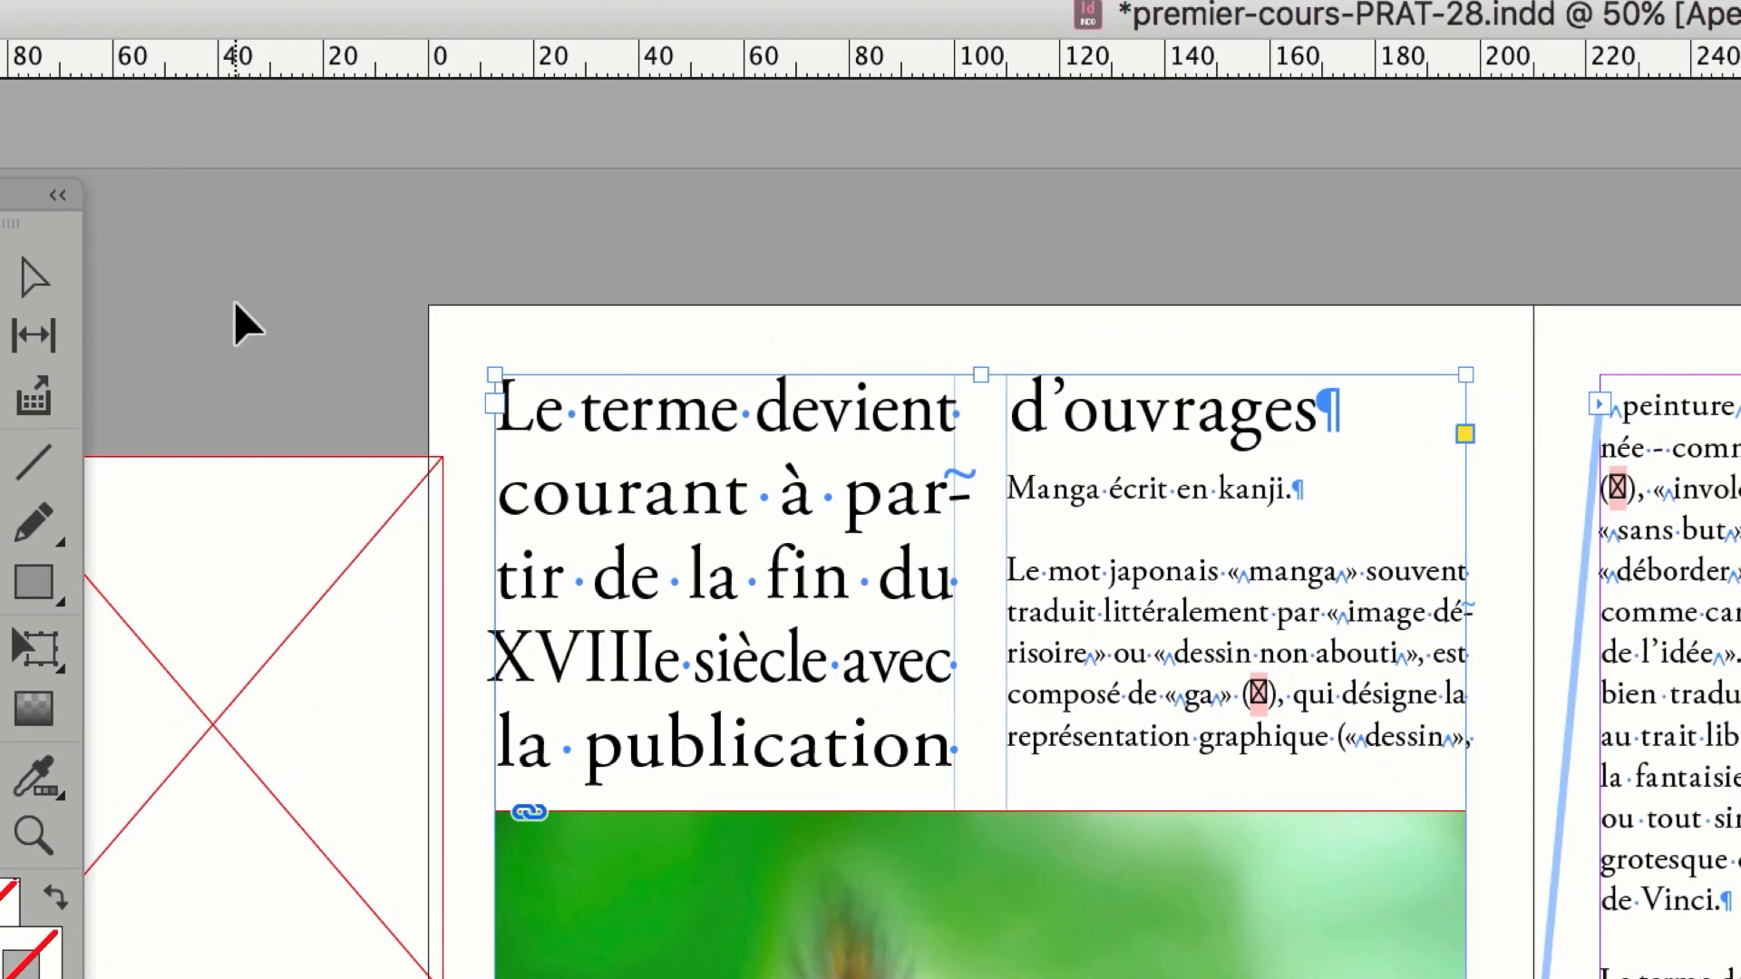
{"action": "left_click", "coordinate": [234, 304]}
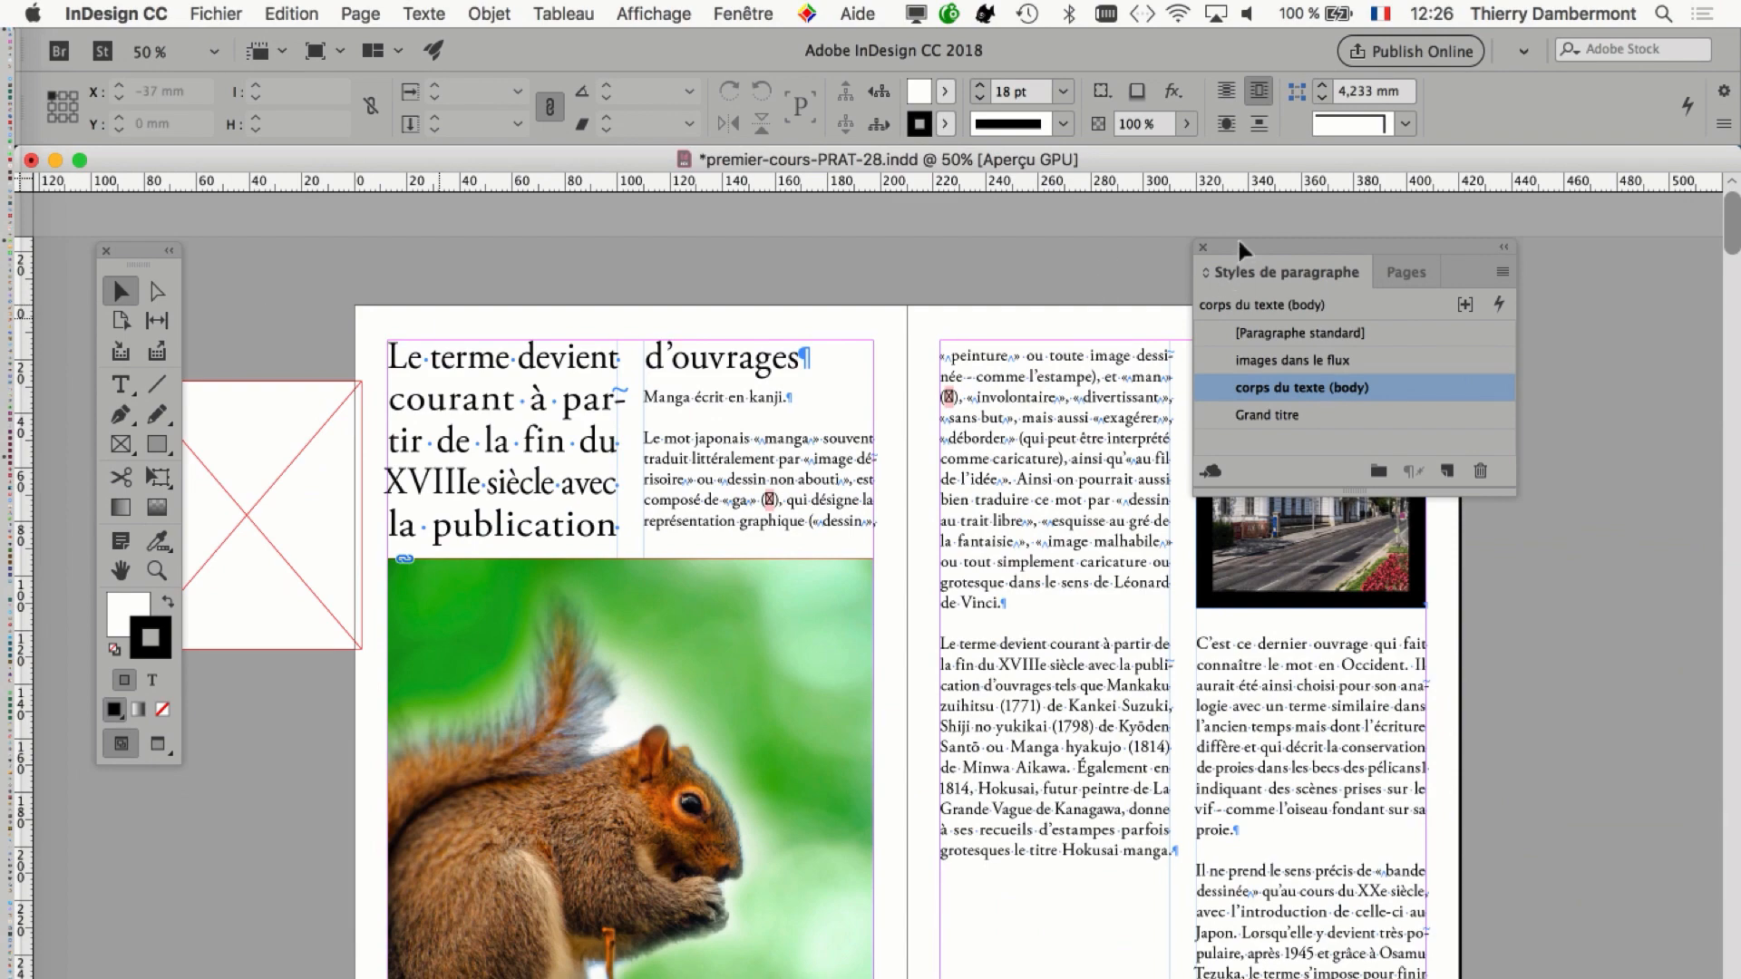
{"action": "left_click_drag", "start_coordinate": [1238, 241], "coordinate": [1074, 274]}
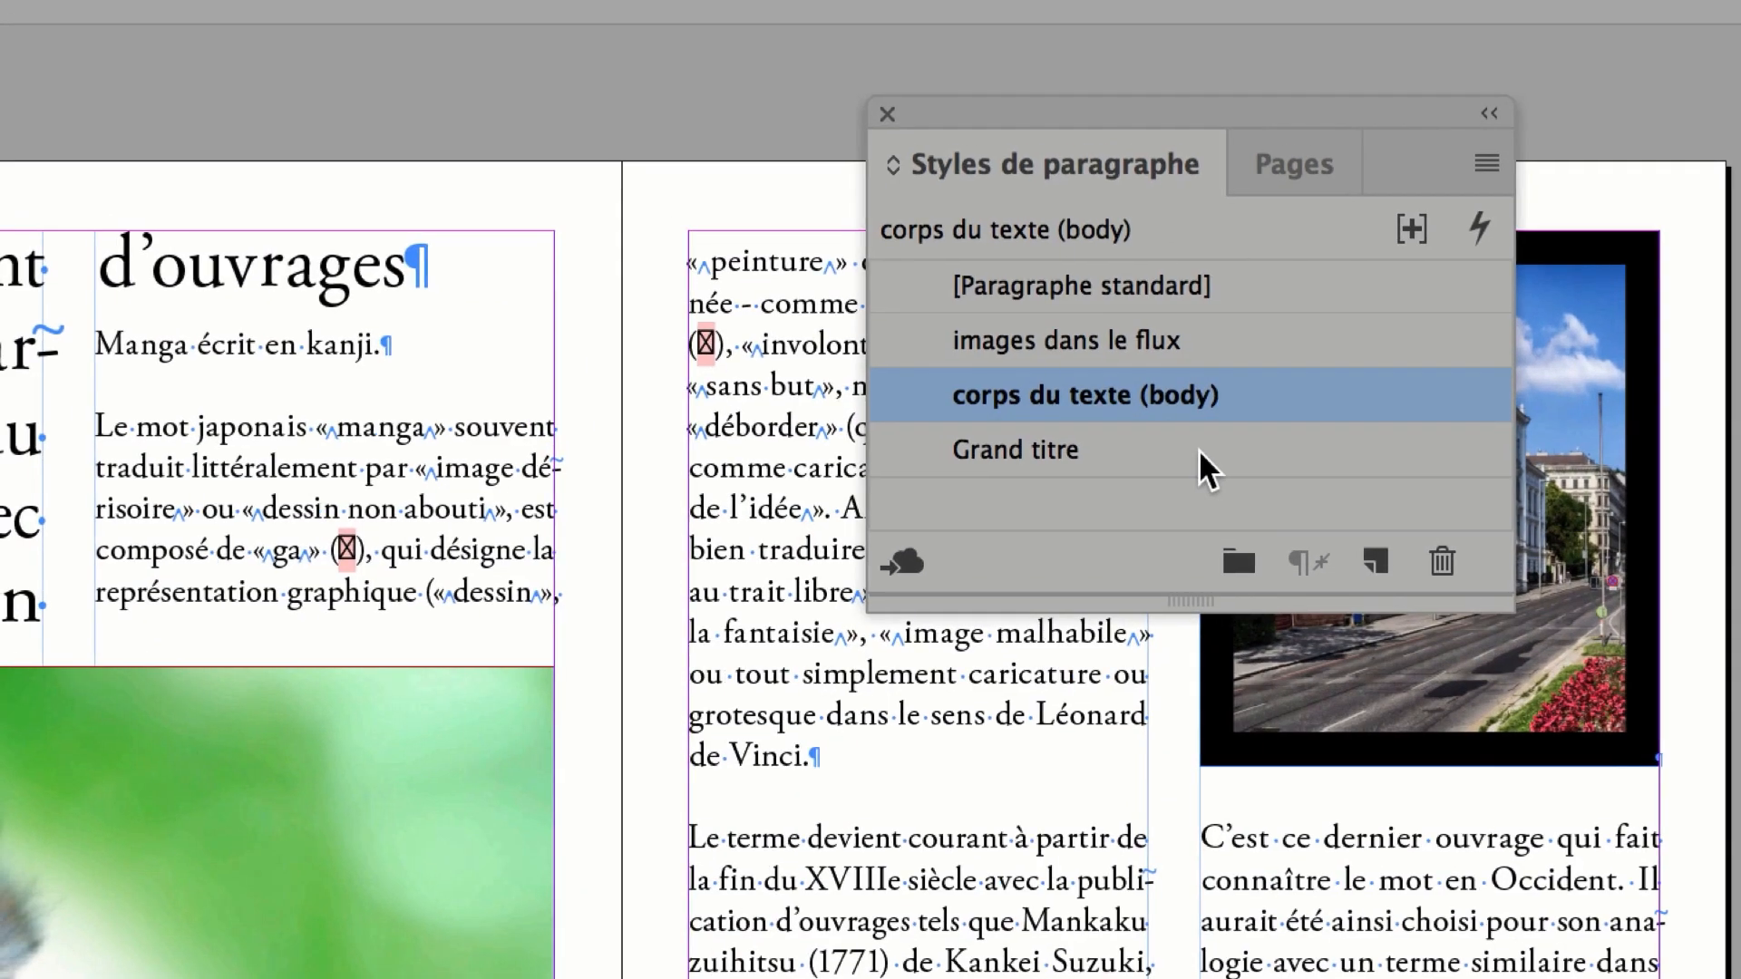
{"action": "left_click", "coordinate": [1197, 439]}
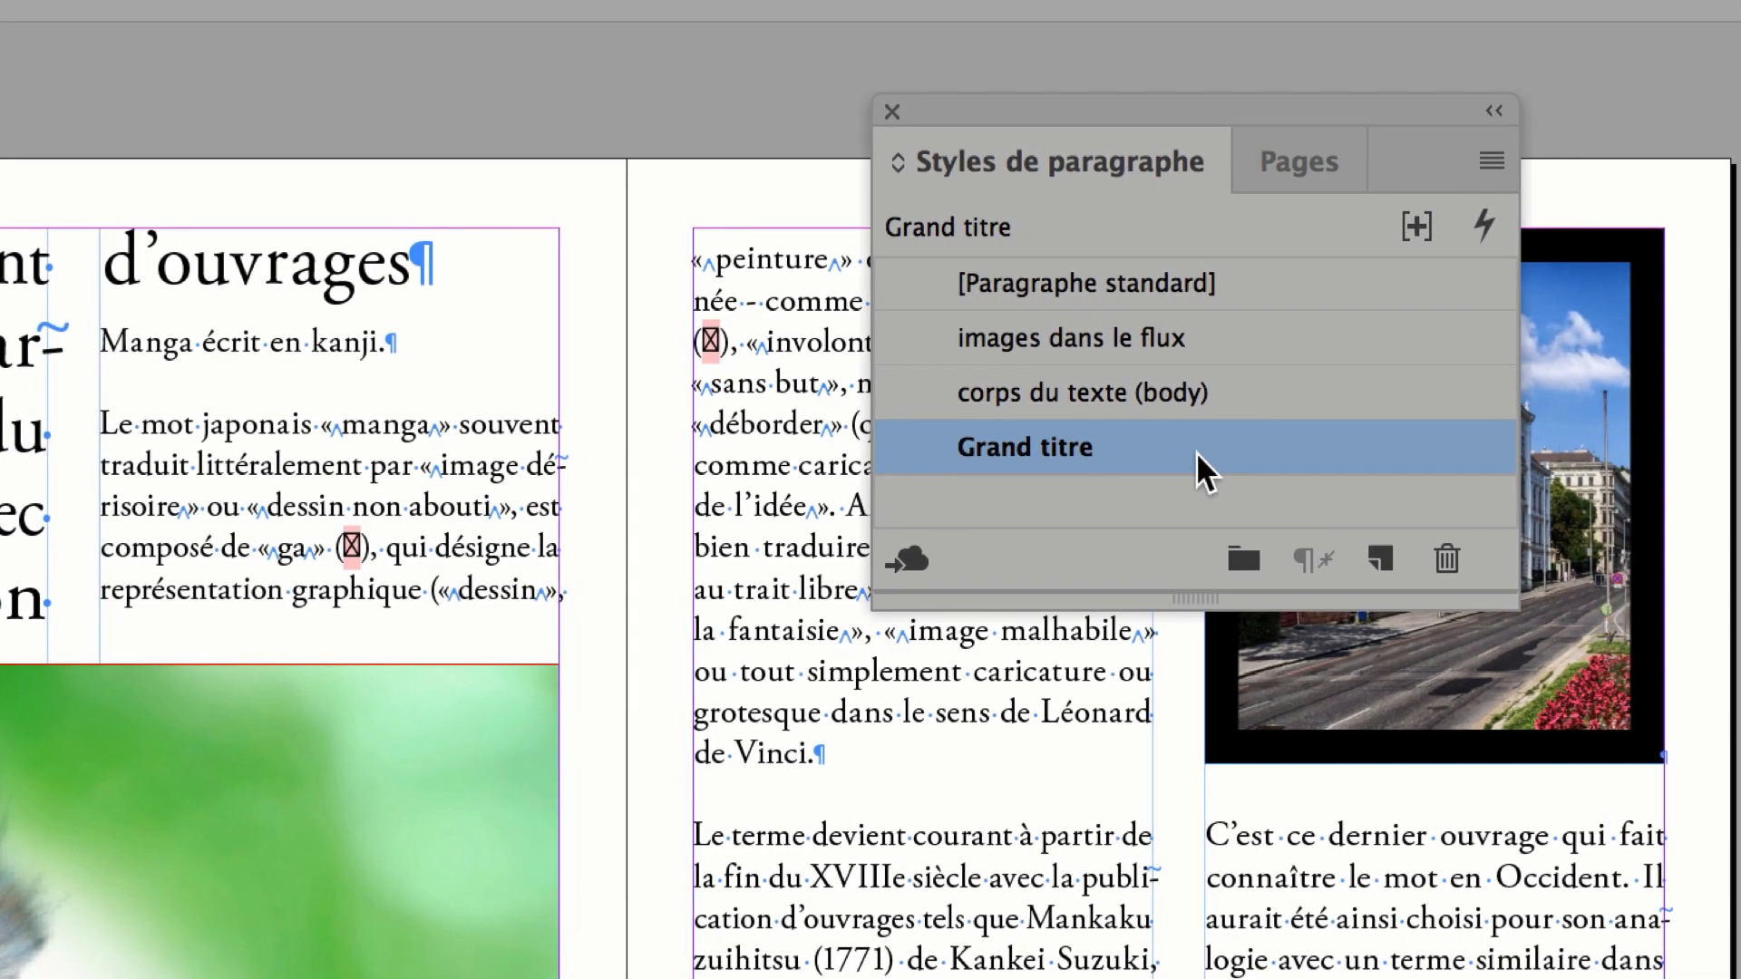
Edit the Grand titre paragraph style so its paragraphs span all columns, with the paragraph layout set to Etendue de colonnes.
{"action": "double_click", "coordinate": [1195, 452]}
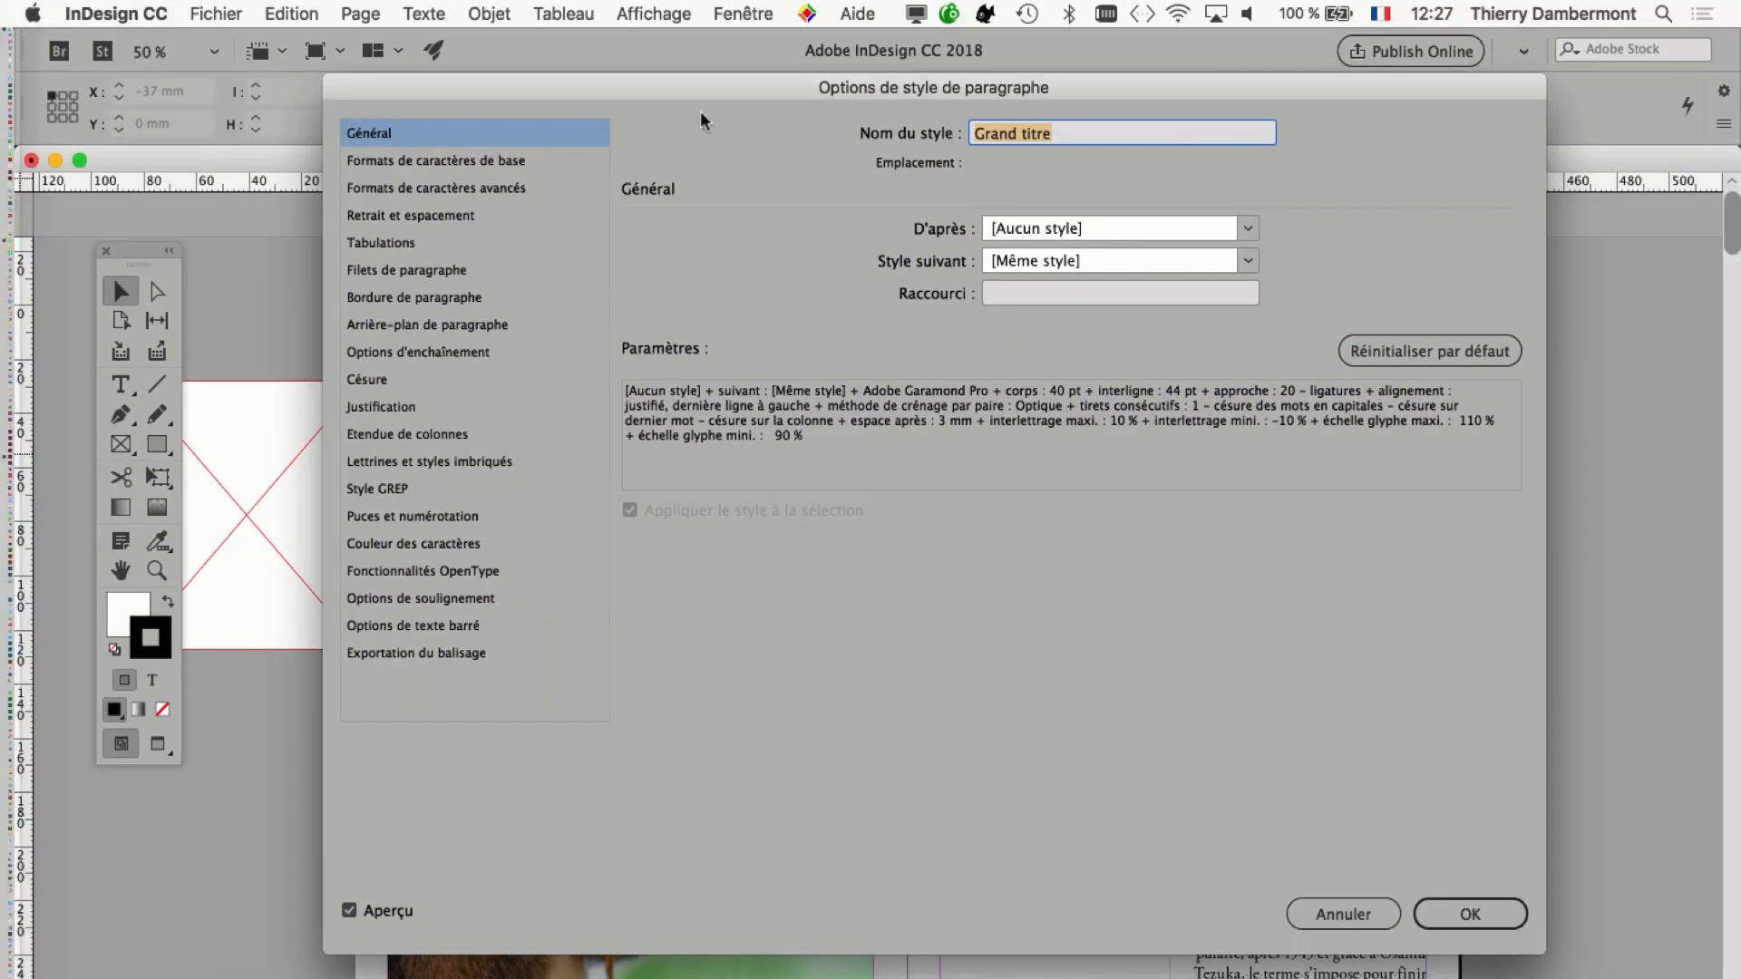
{"action": "left_click_drag", "start_coordinate": [544, 91], "coordinate": [1255, 311]}
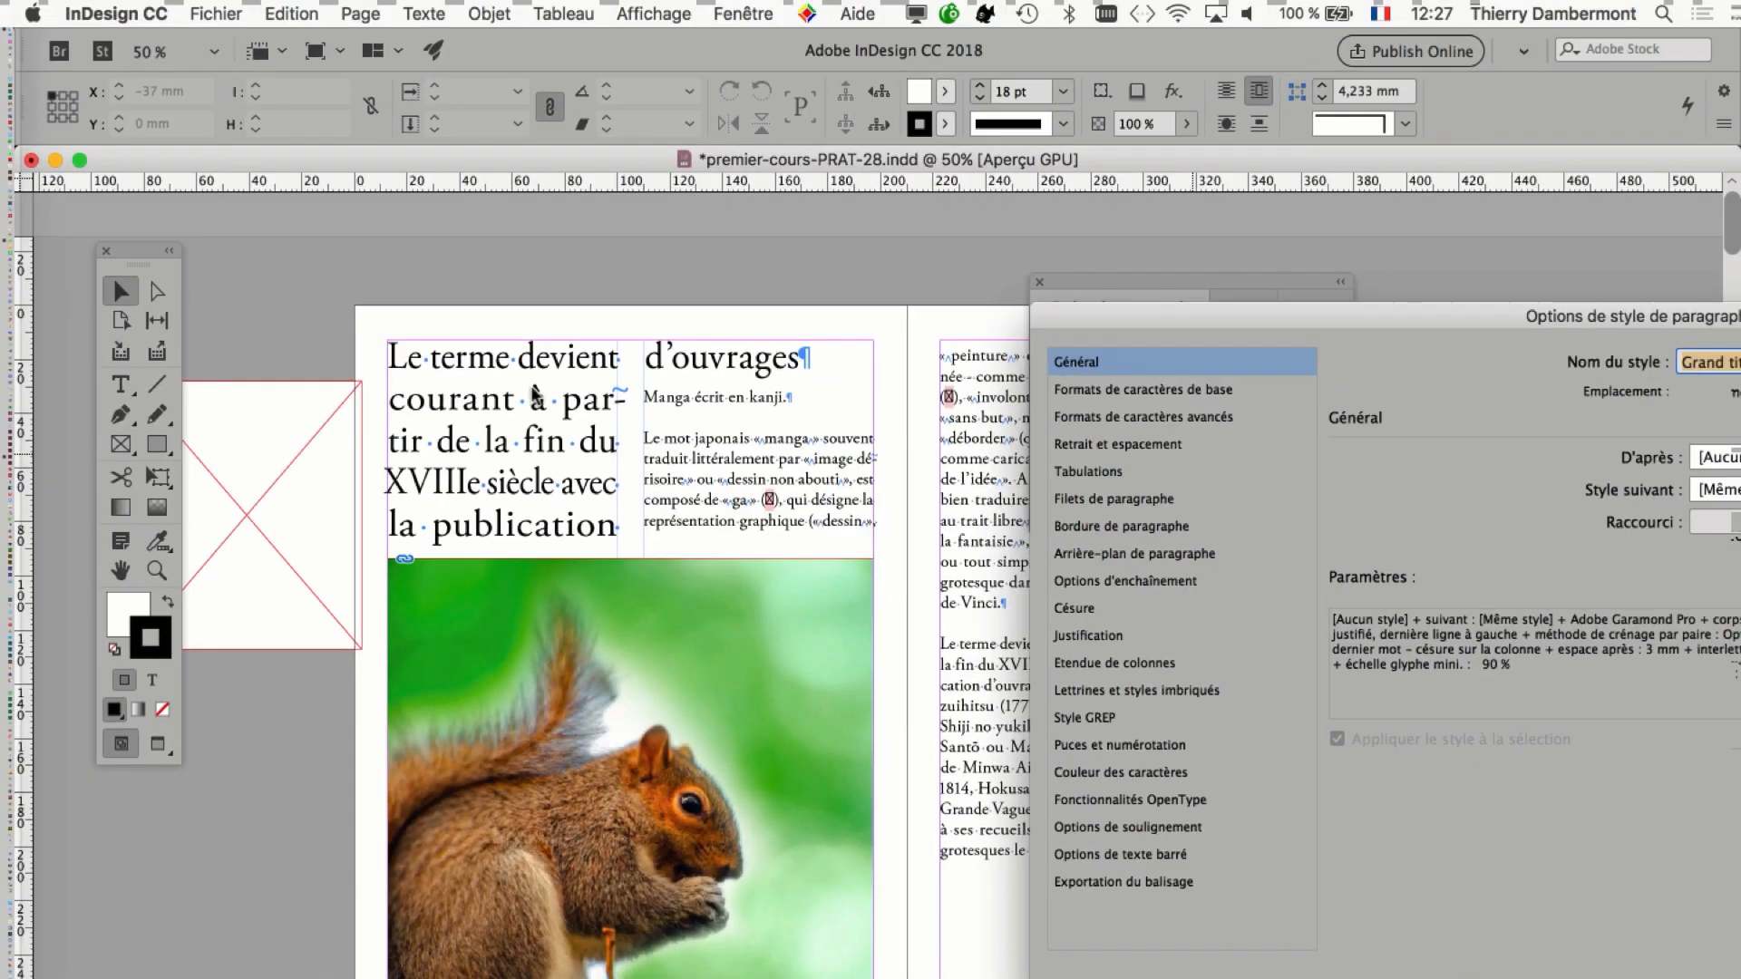
{"action": "left_click_drag", "start_coordinate": [1256, 308], "coordinate": [1131, 208]}
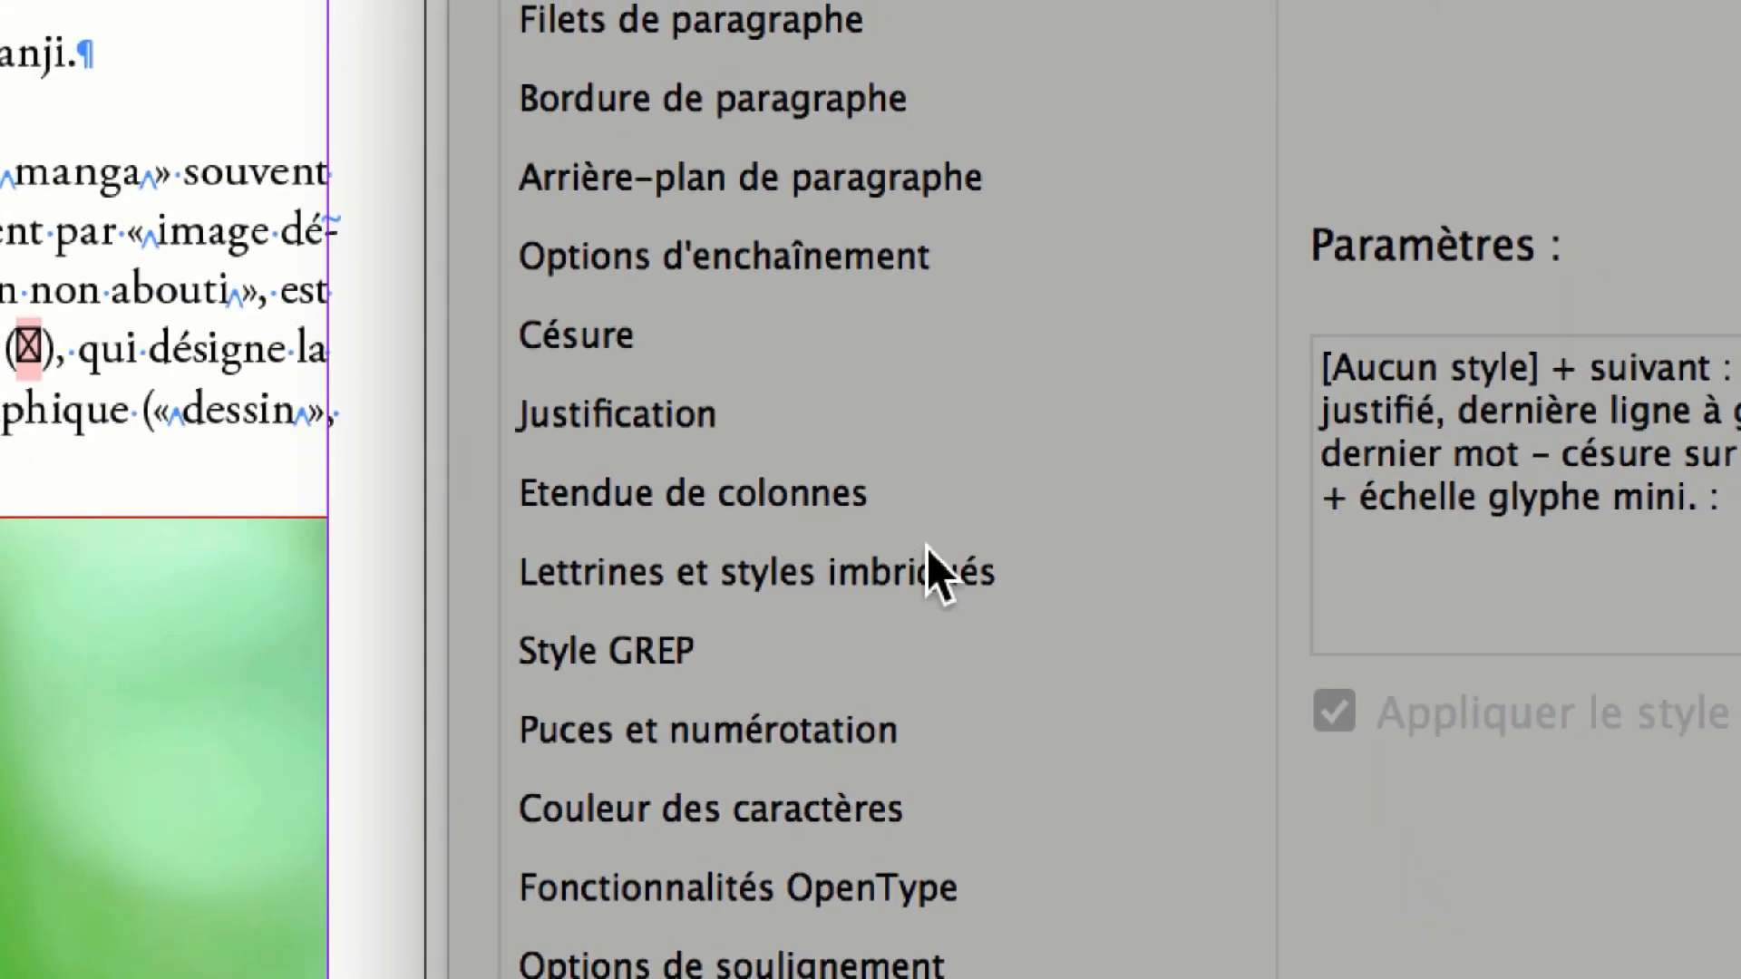
{"action": "left_click", "coordinate": [1336, 593]}
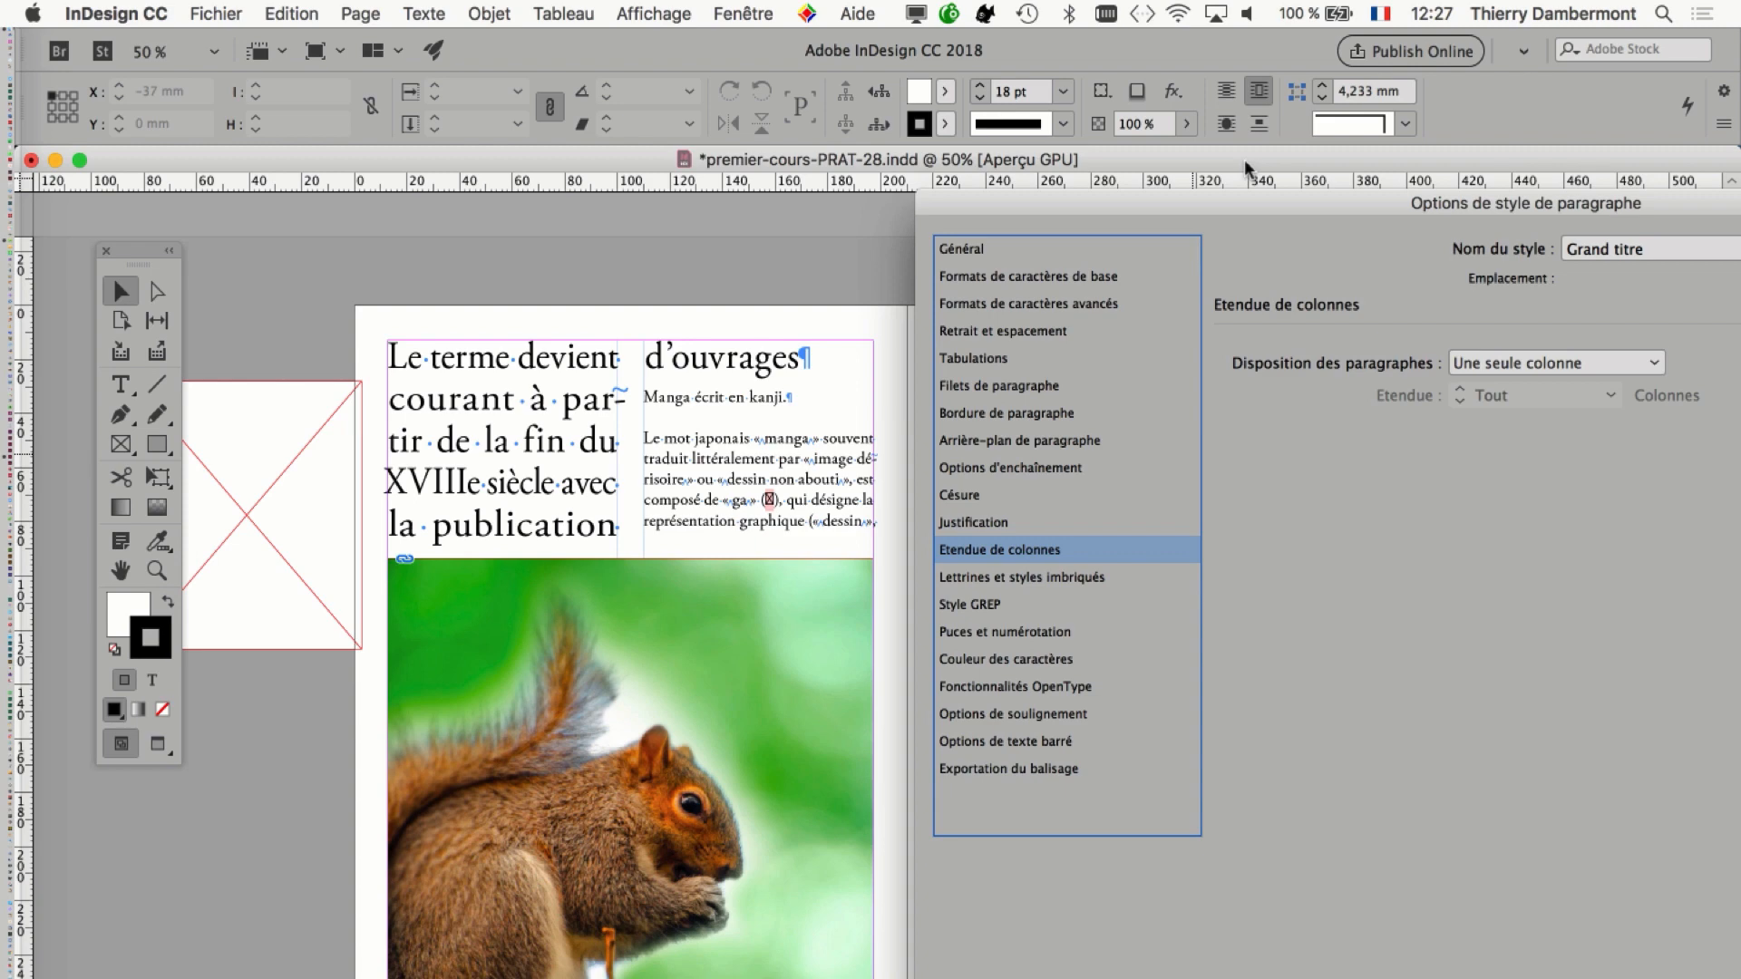
{"action": "left_click_drag", "start_coordinate": [1234, 202], "coordinate": [1157, 207]}
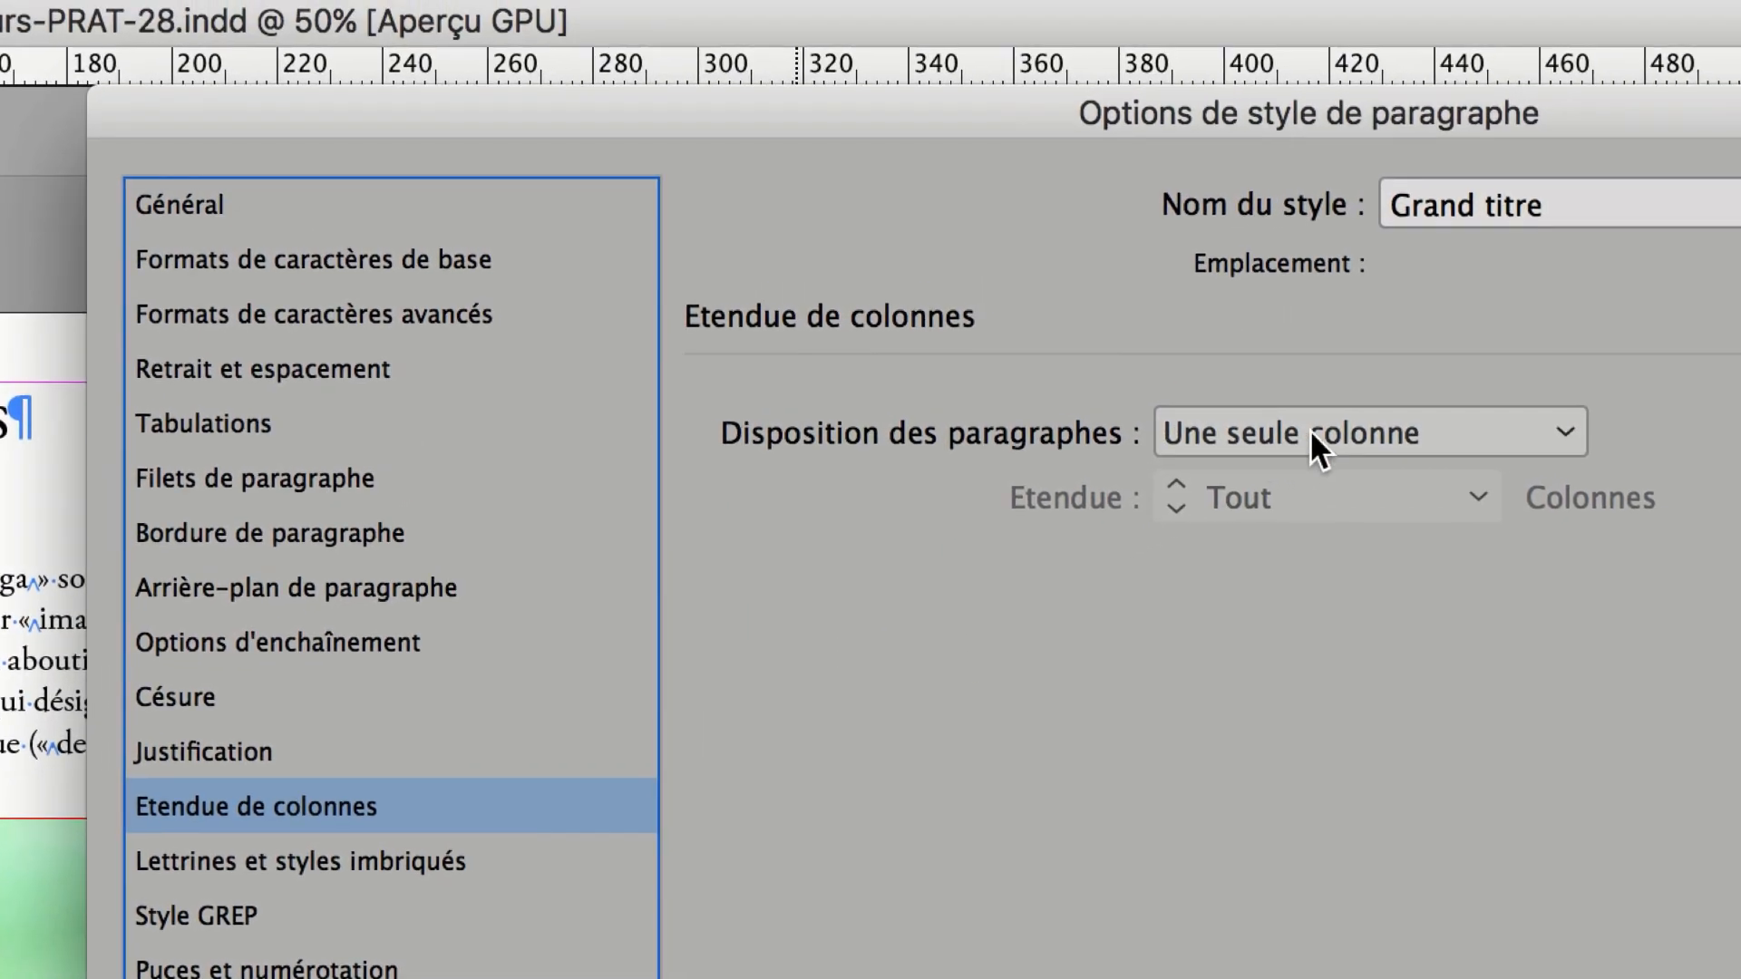
{"action": "left_click", "coordinate": [1379, 408]}
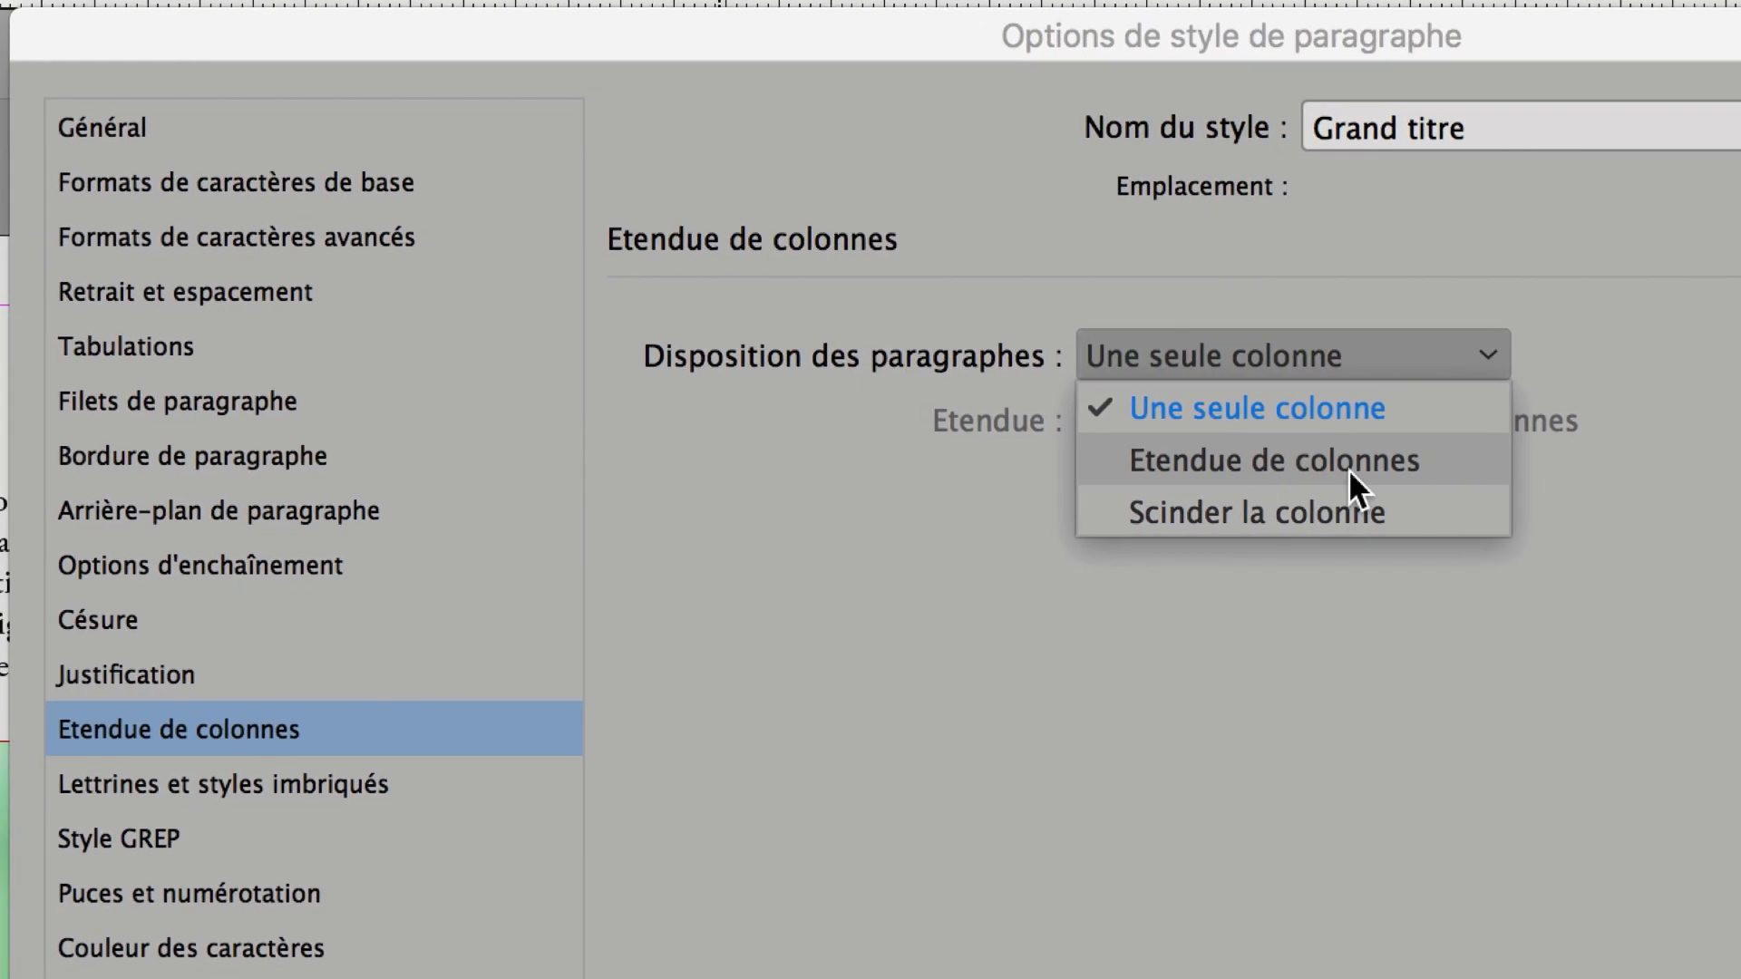
{"action": "left_click", "coordinate": [1348, 470]}
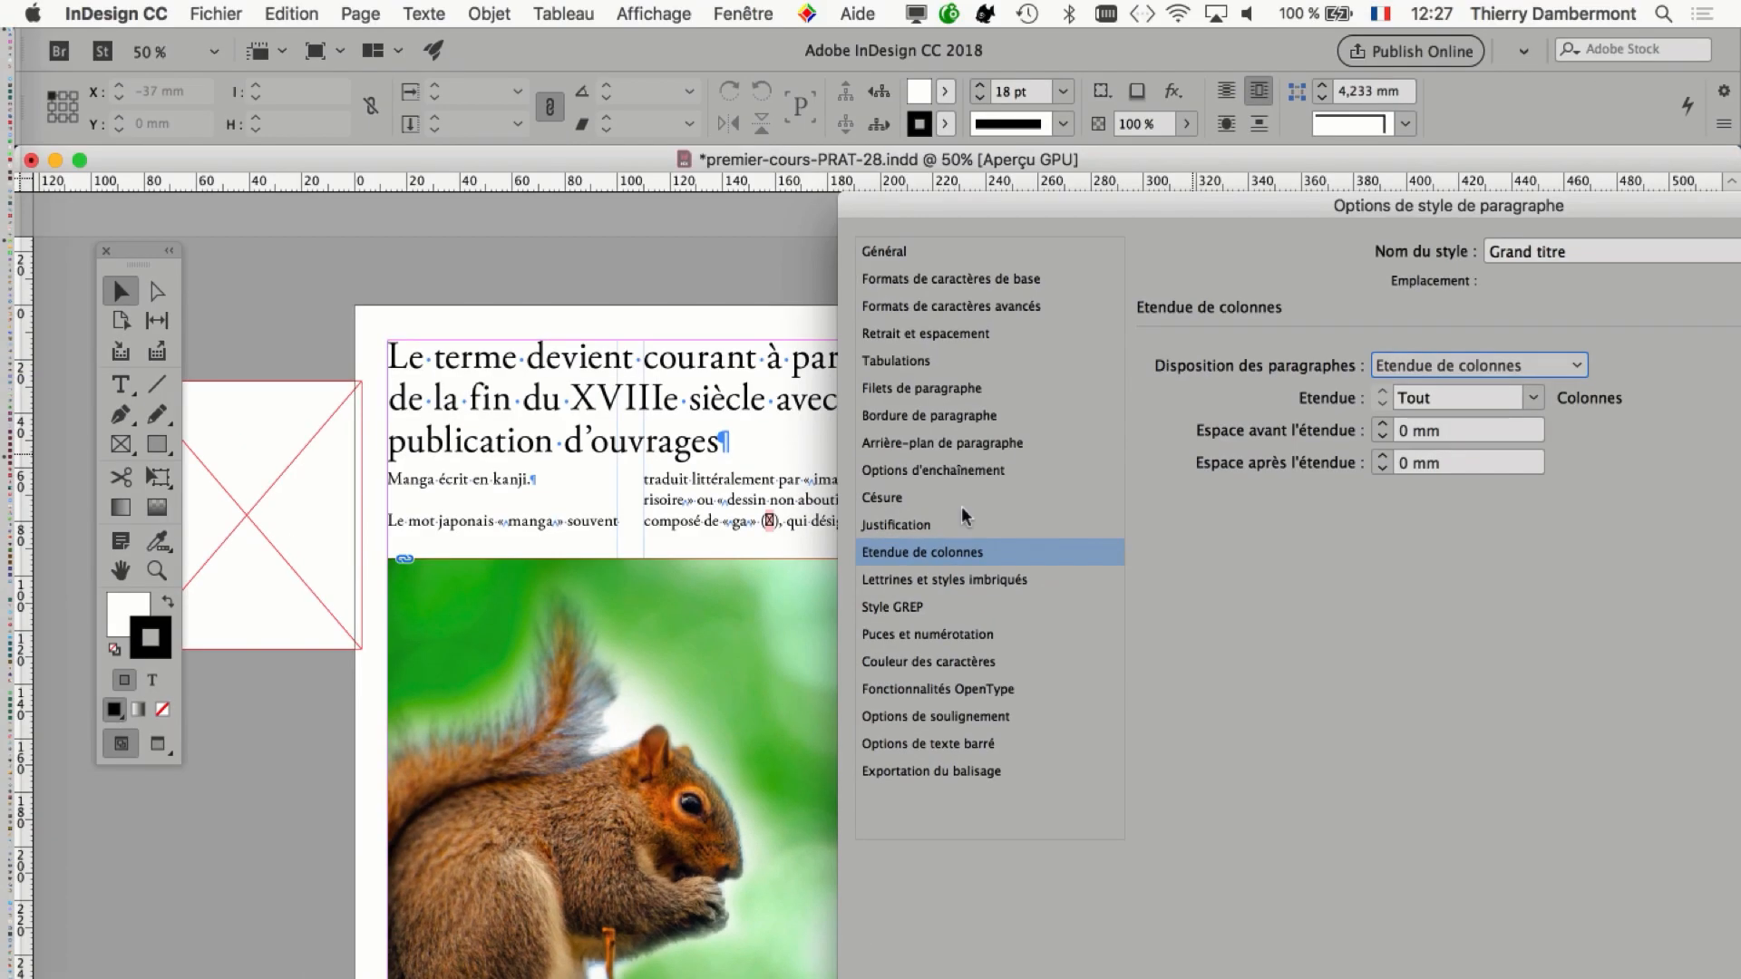
{"action": "left_click_drag", "start_coordinate": [967, 203], "coordinate": [1324, 248]}
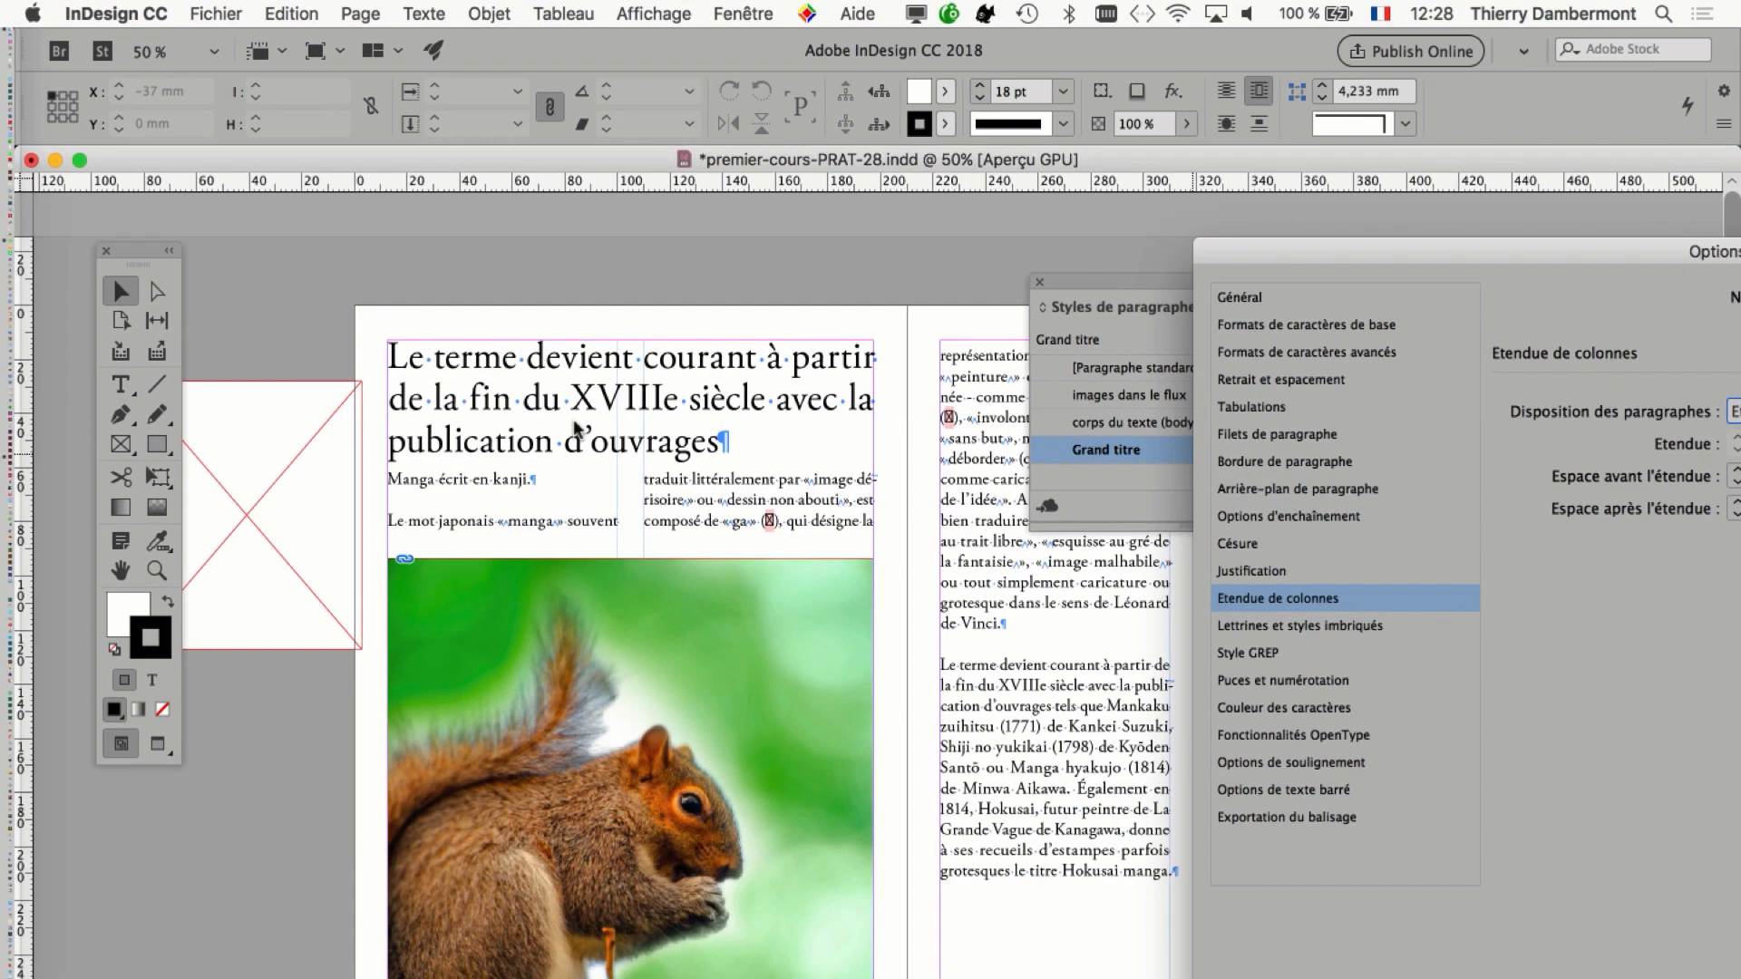
Turn off hyphenation (Césure) in the Grand titre style and confirm the style options.
{"action": "left_click_drag", "start_coordinate": [1313, 245], "coordinate": [1132, 113]}
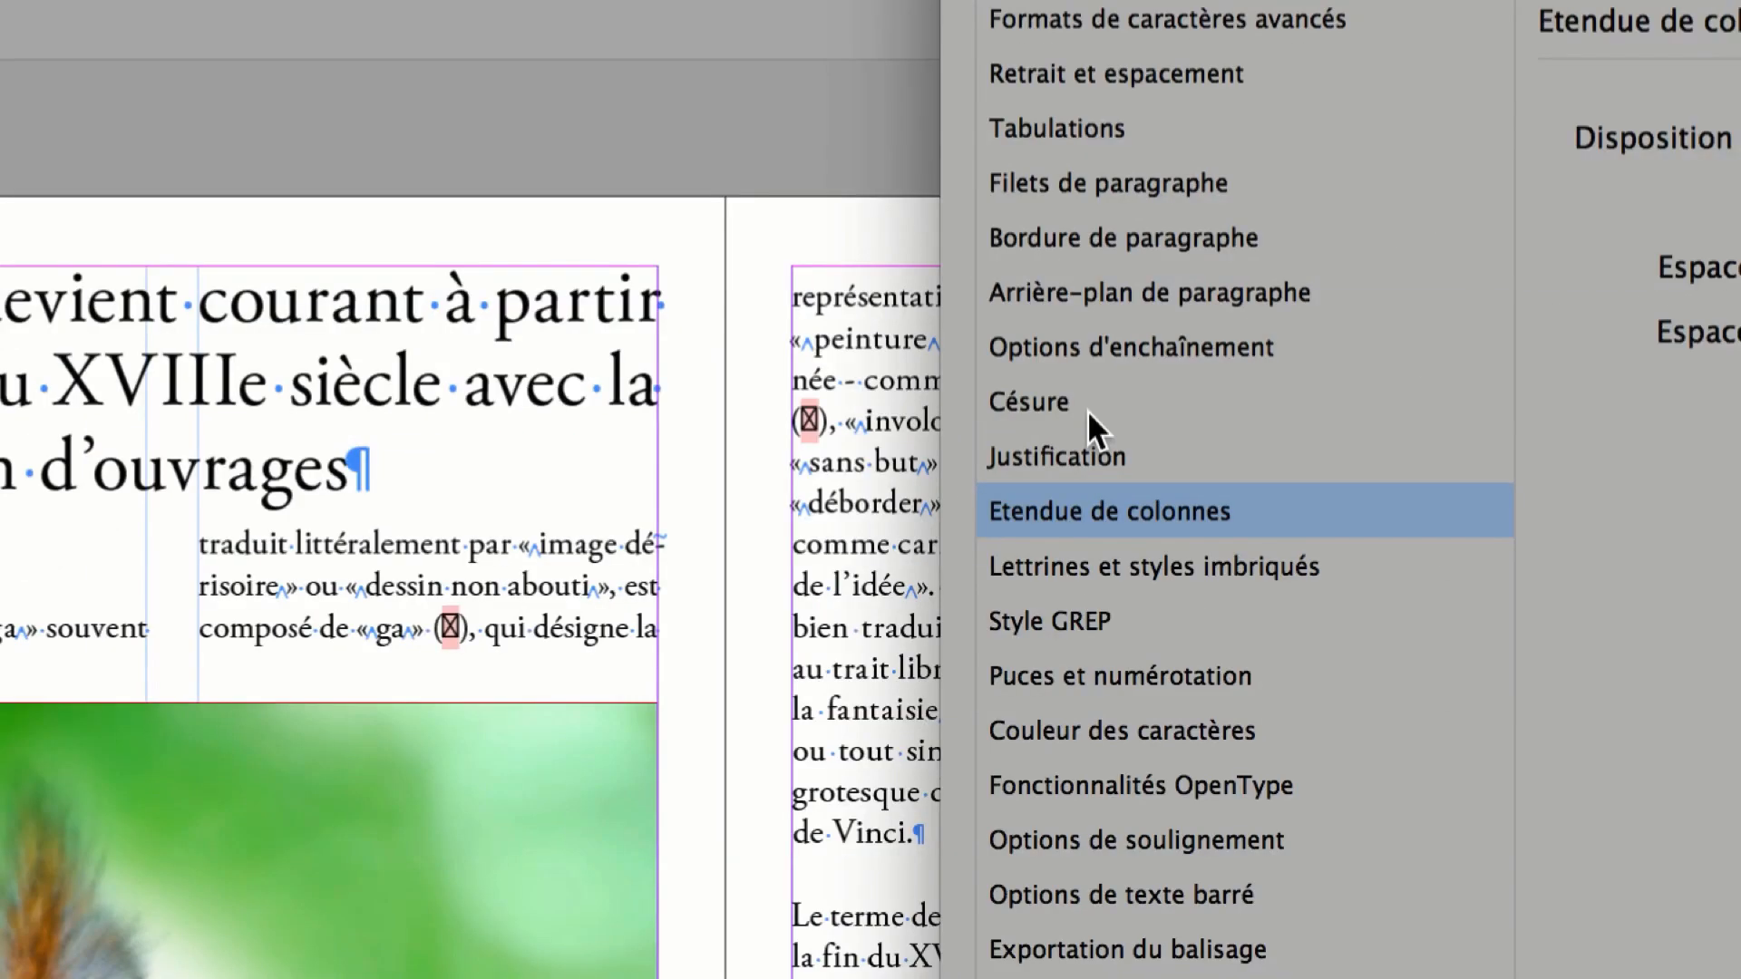
{"action": "left_click", "coordinate": [1096, 412]}
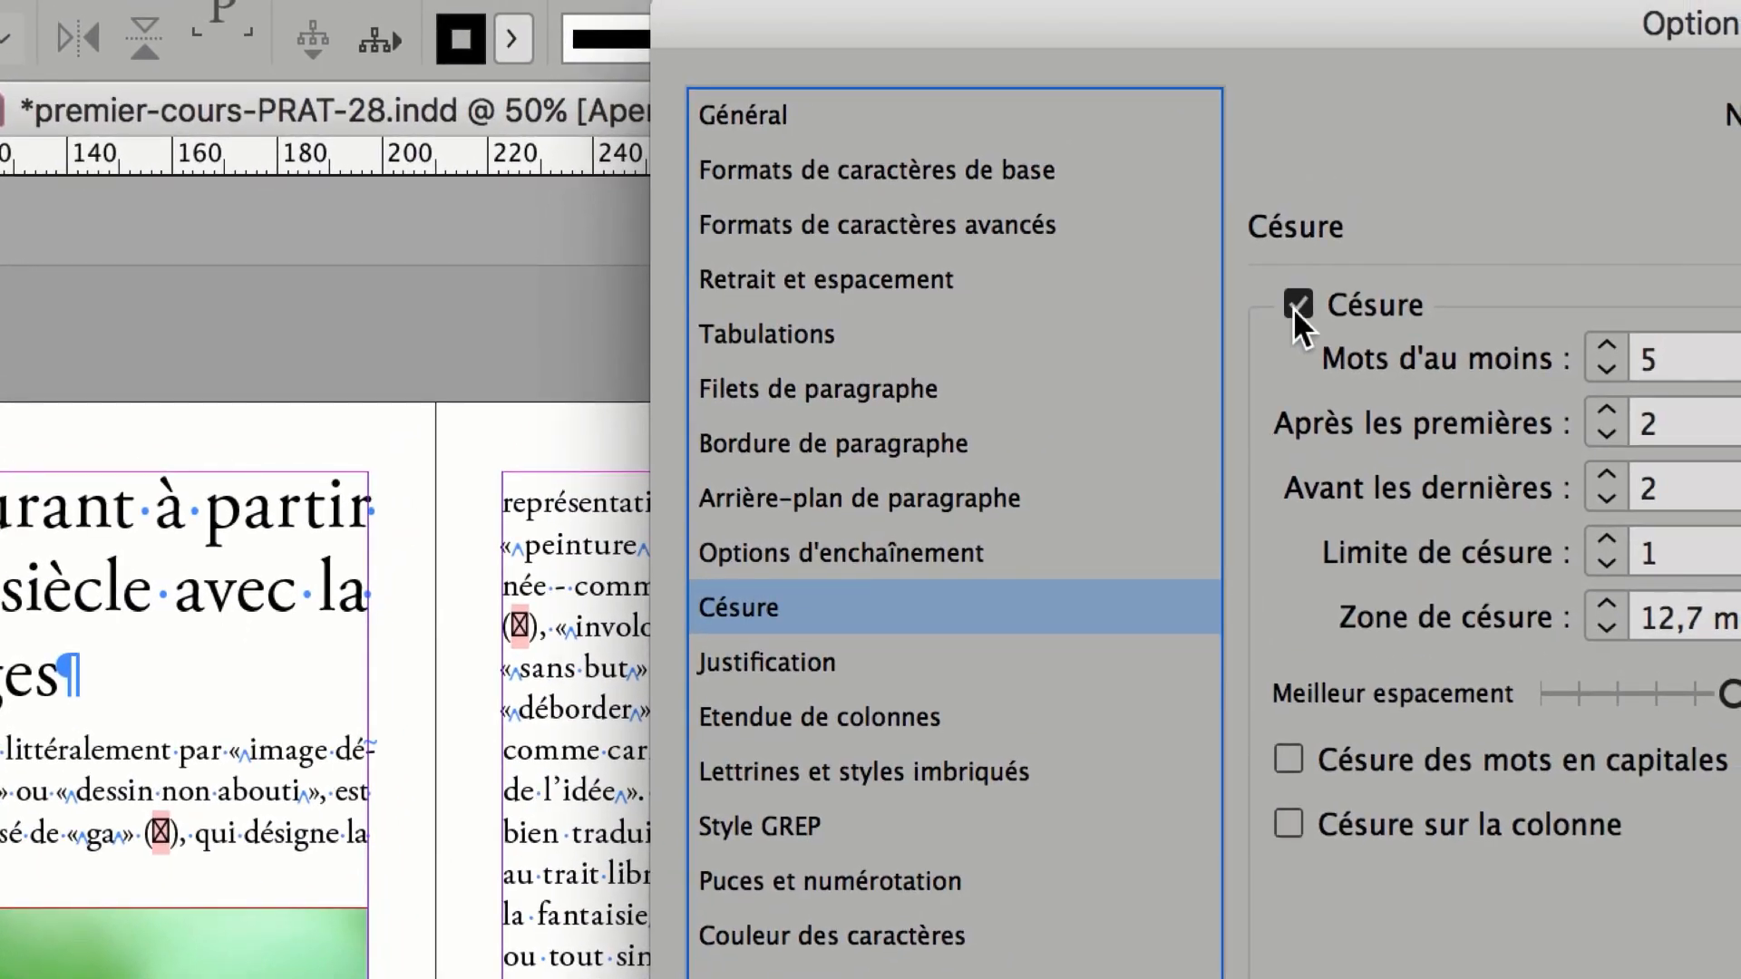
{"action": "left_click", "coordinate": [1294, 307]}
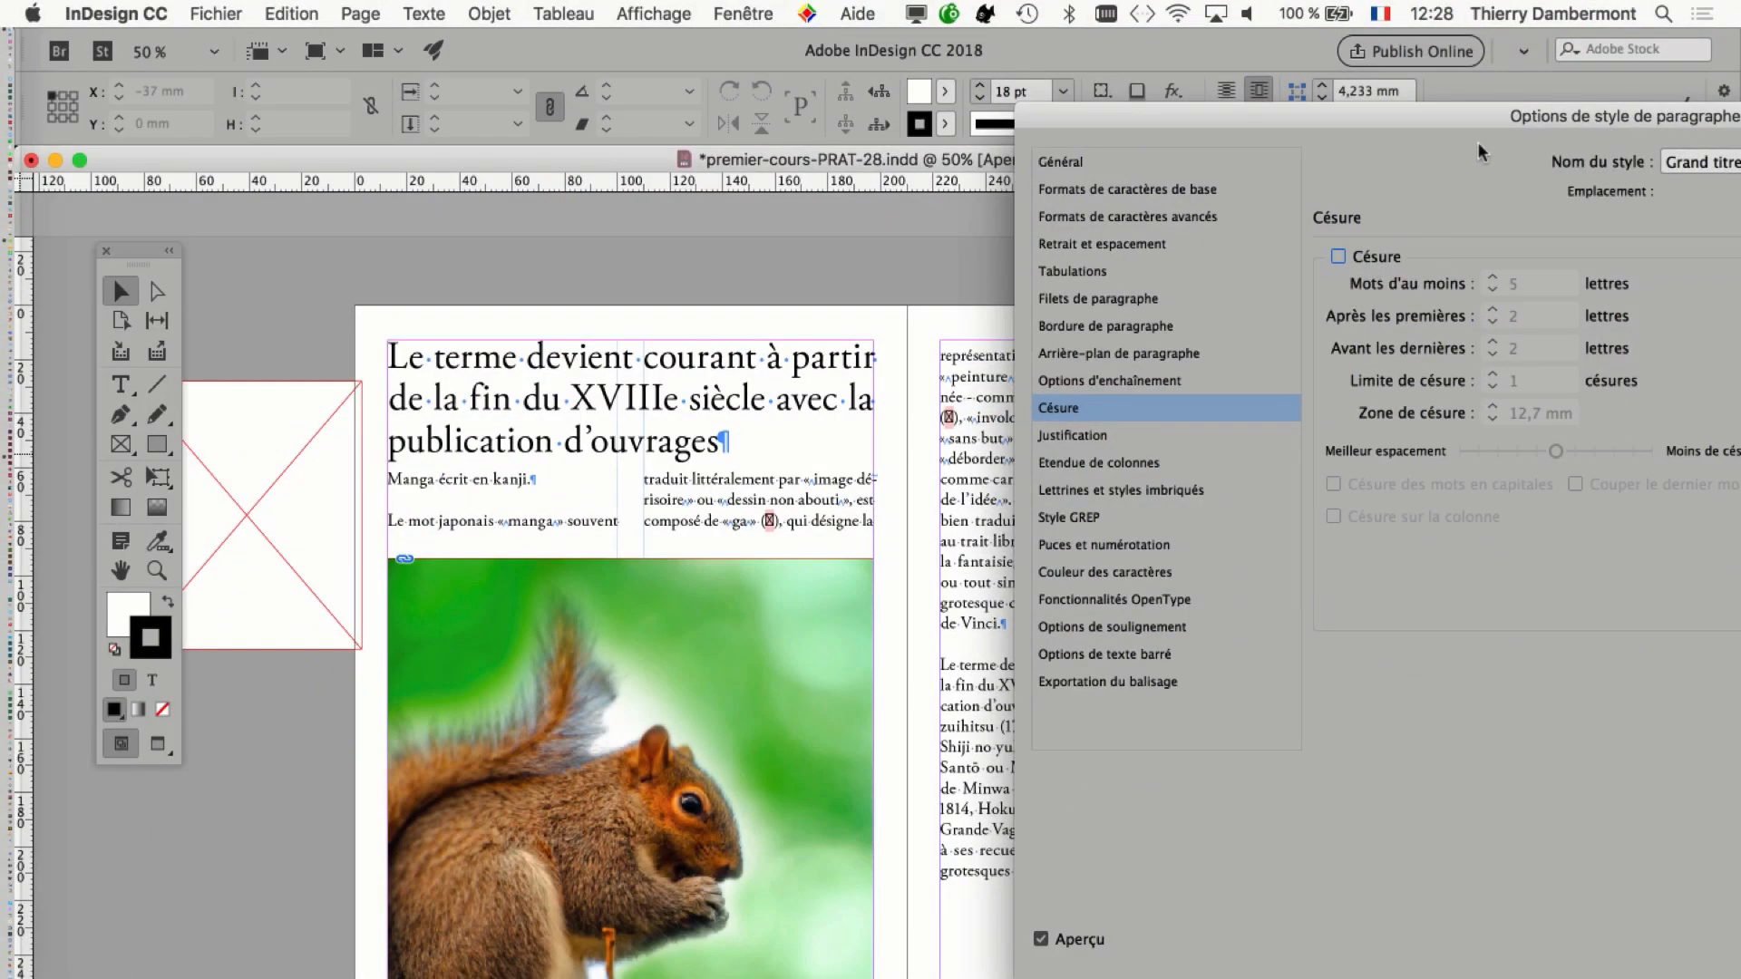
{"action": "left_click_drag", "start_coordinate": [1558, 135], "coordinate": [1092, 108]}
{"action": "left_click", "coordinate": [1566, 933]}
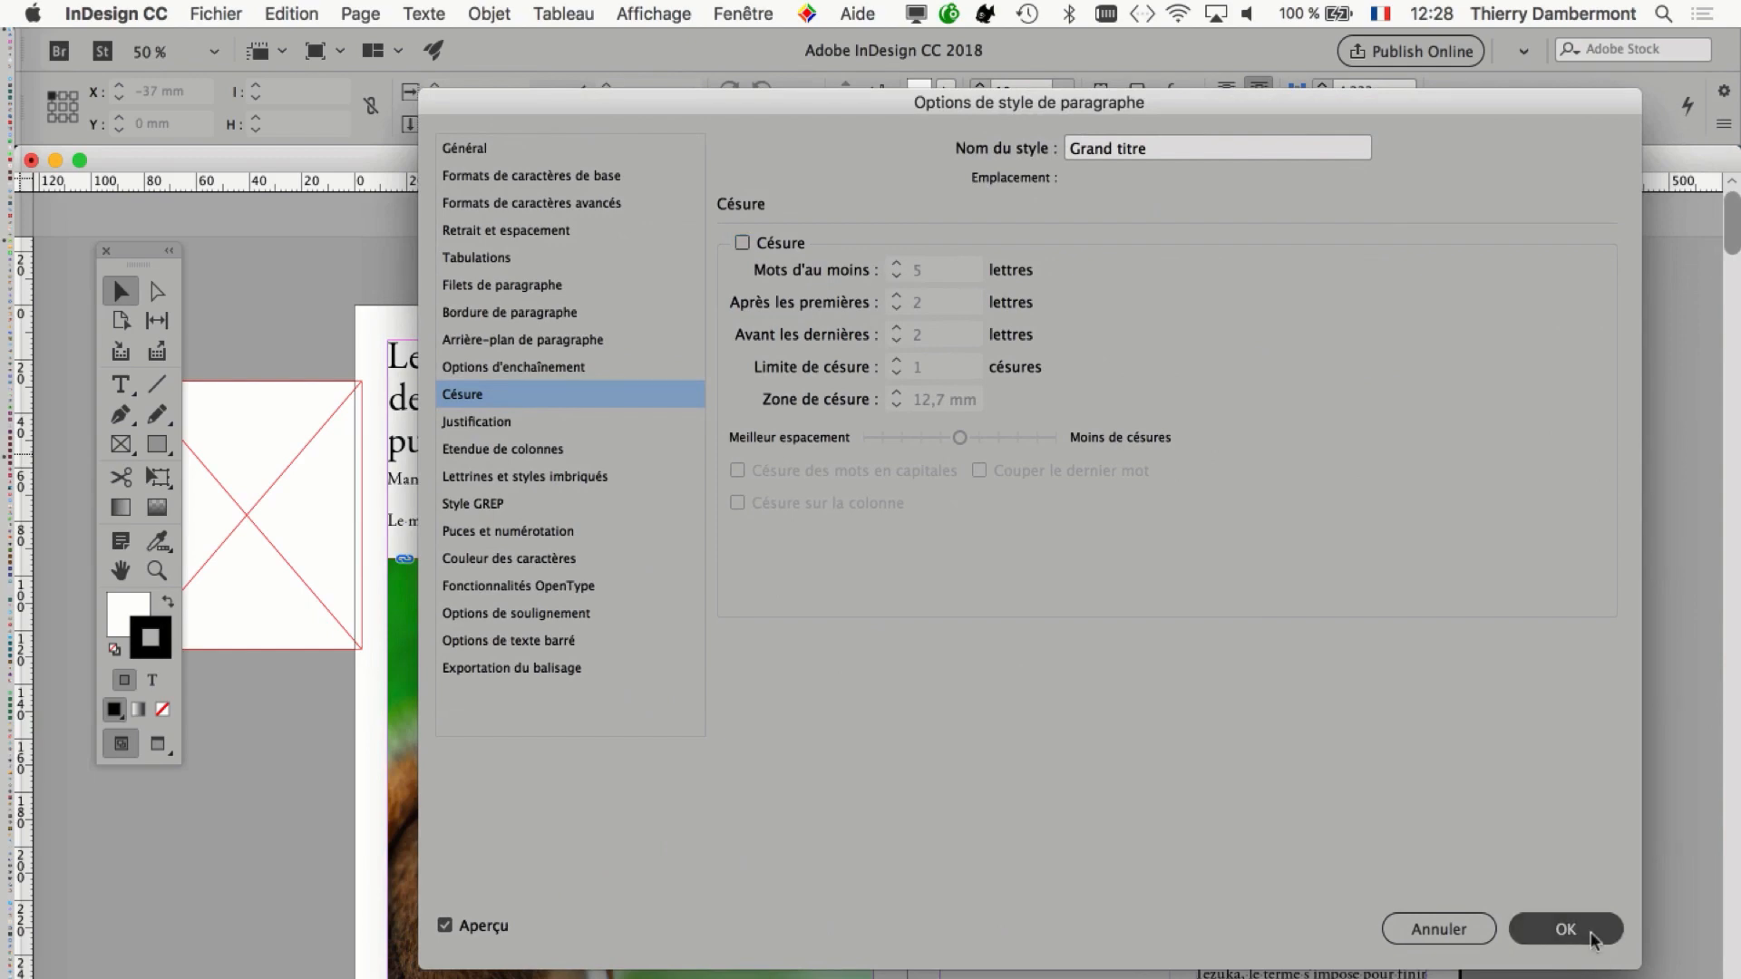
Save the document under the new name premier-cours-PRAT-29.indd in the Dossier-cours-PRAT-F-25 folder.
{"action": "left_click", "coordinate": [216, 13]}
{"action": "left_click", "coordinate": [290, 207]}
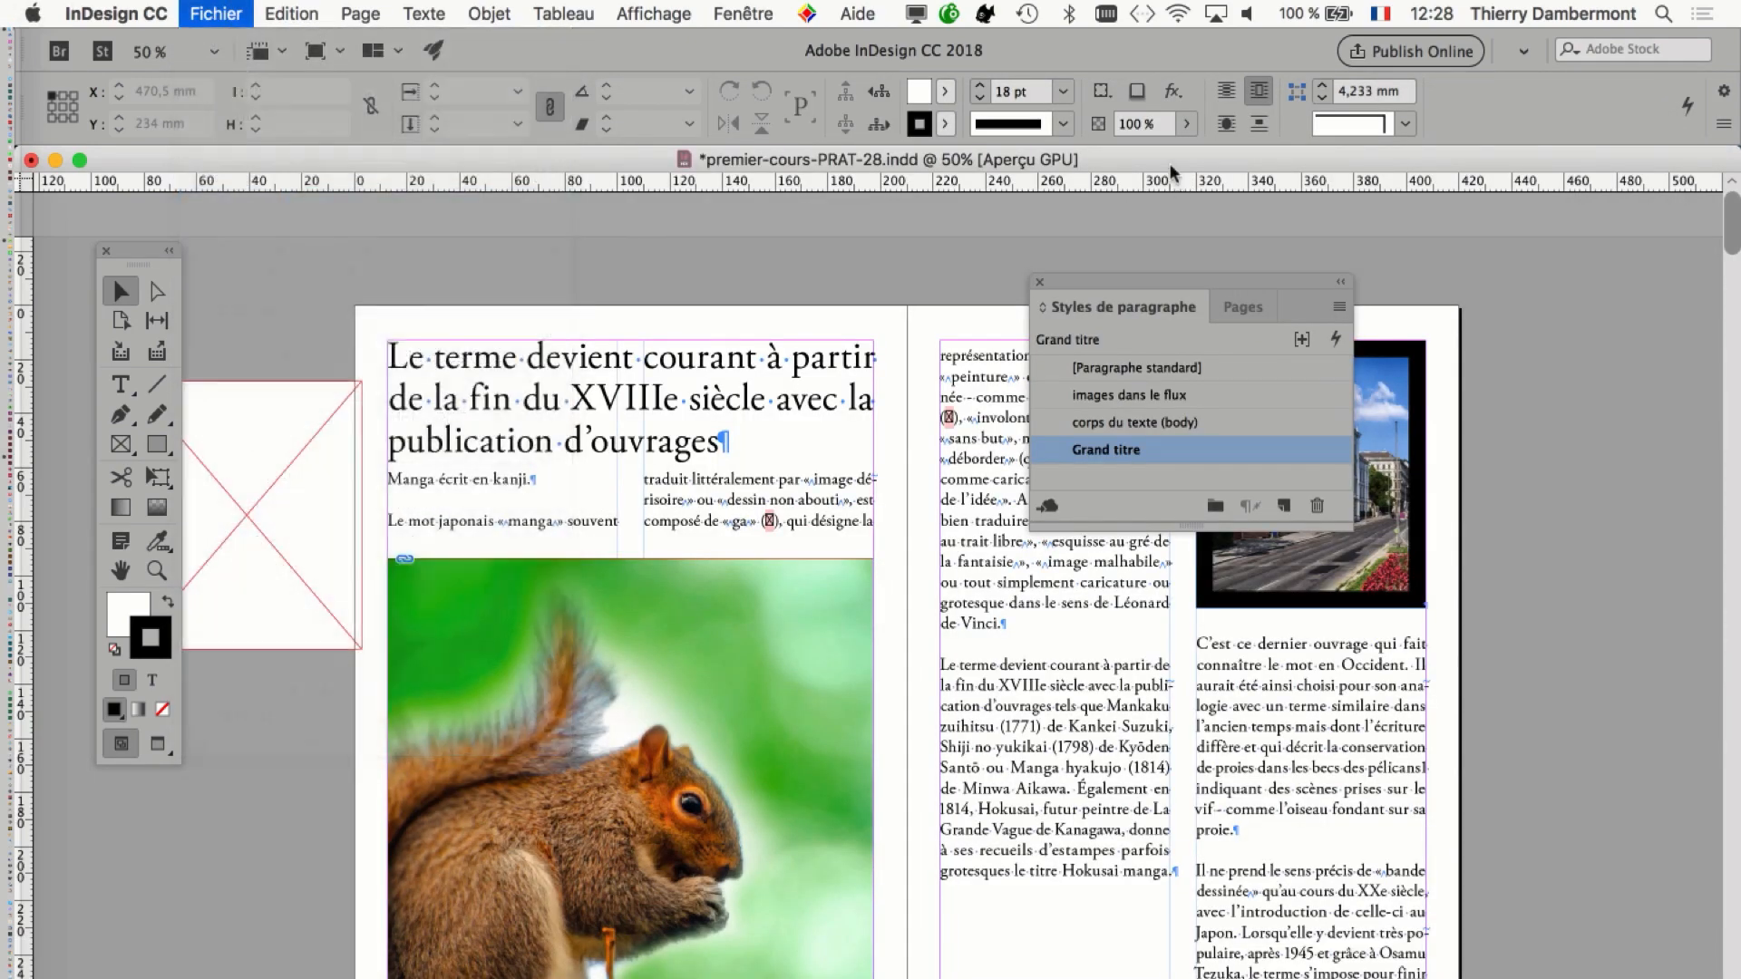
{"action": "left_click", "coordinate": [948, 110]}
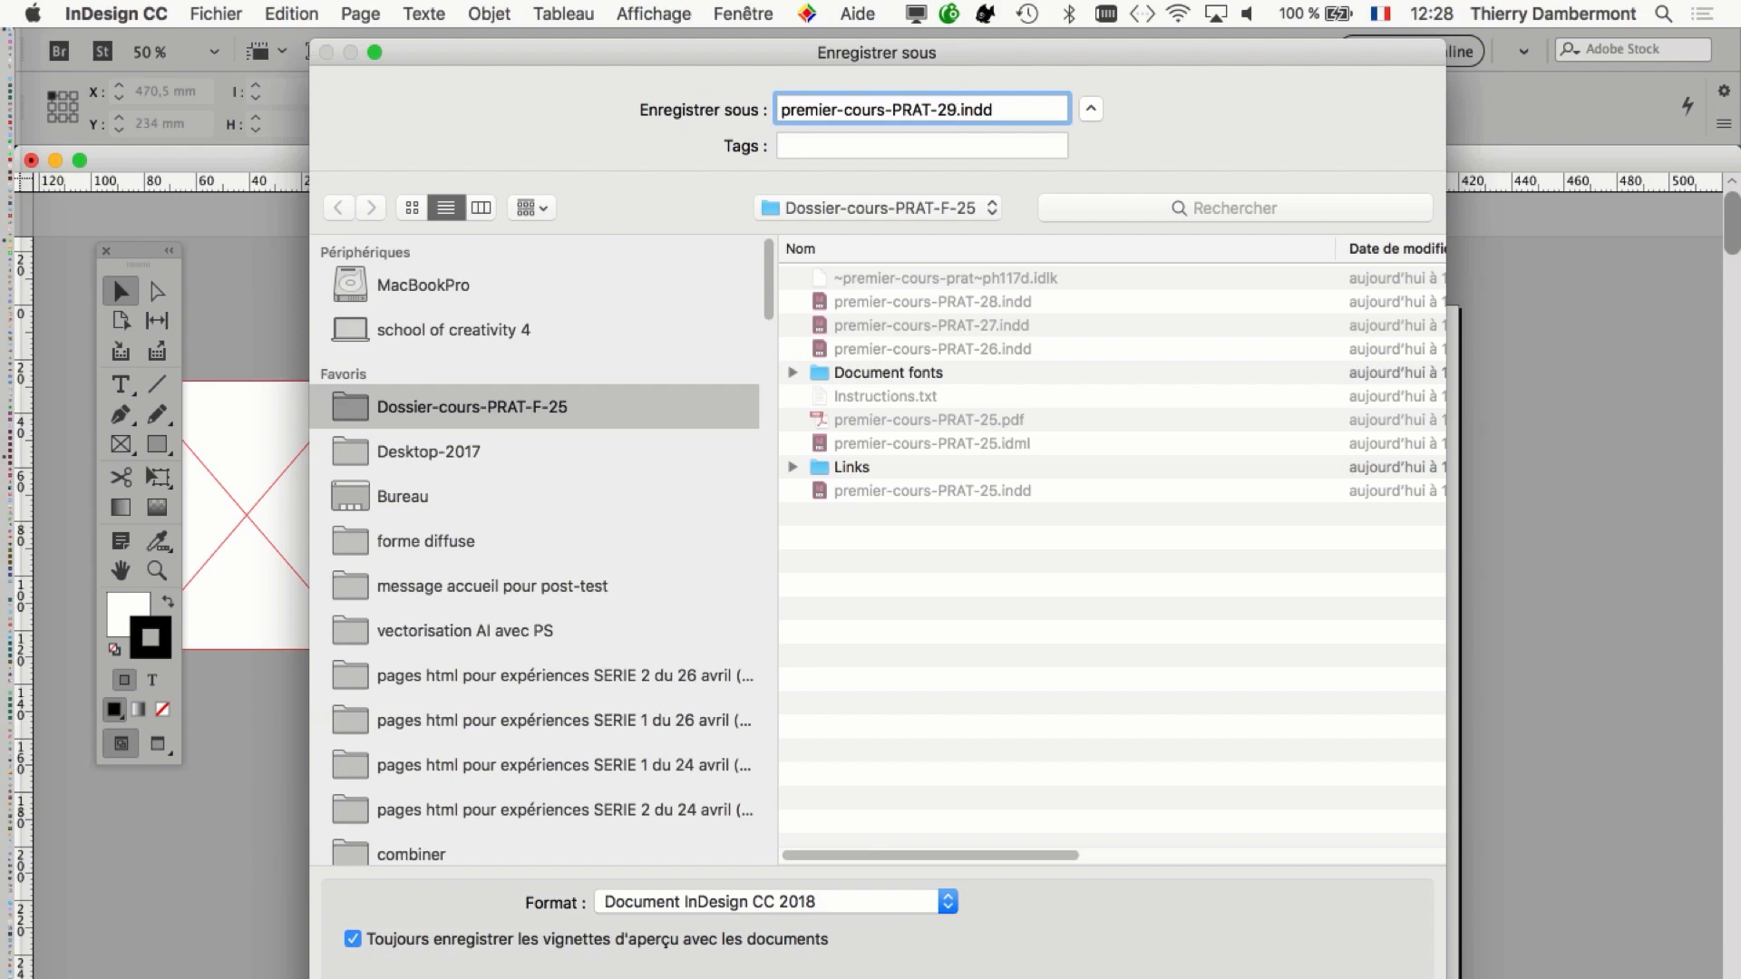
{"action": "key", "text": "Return"}
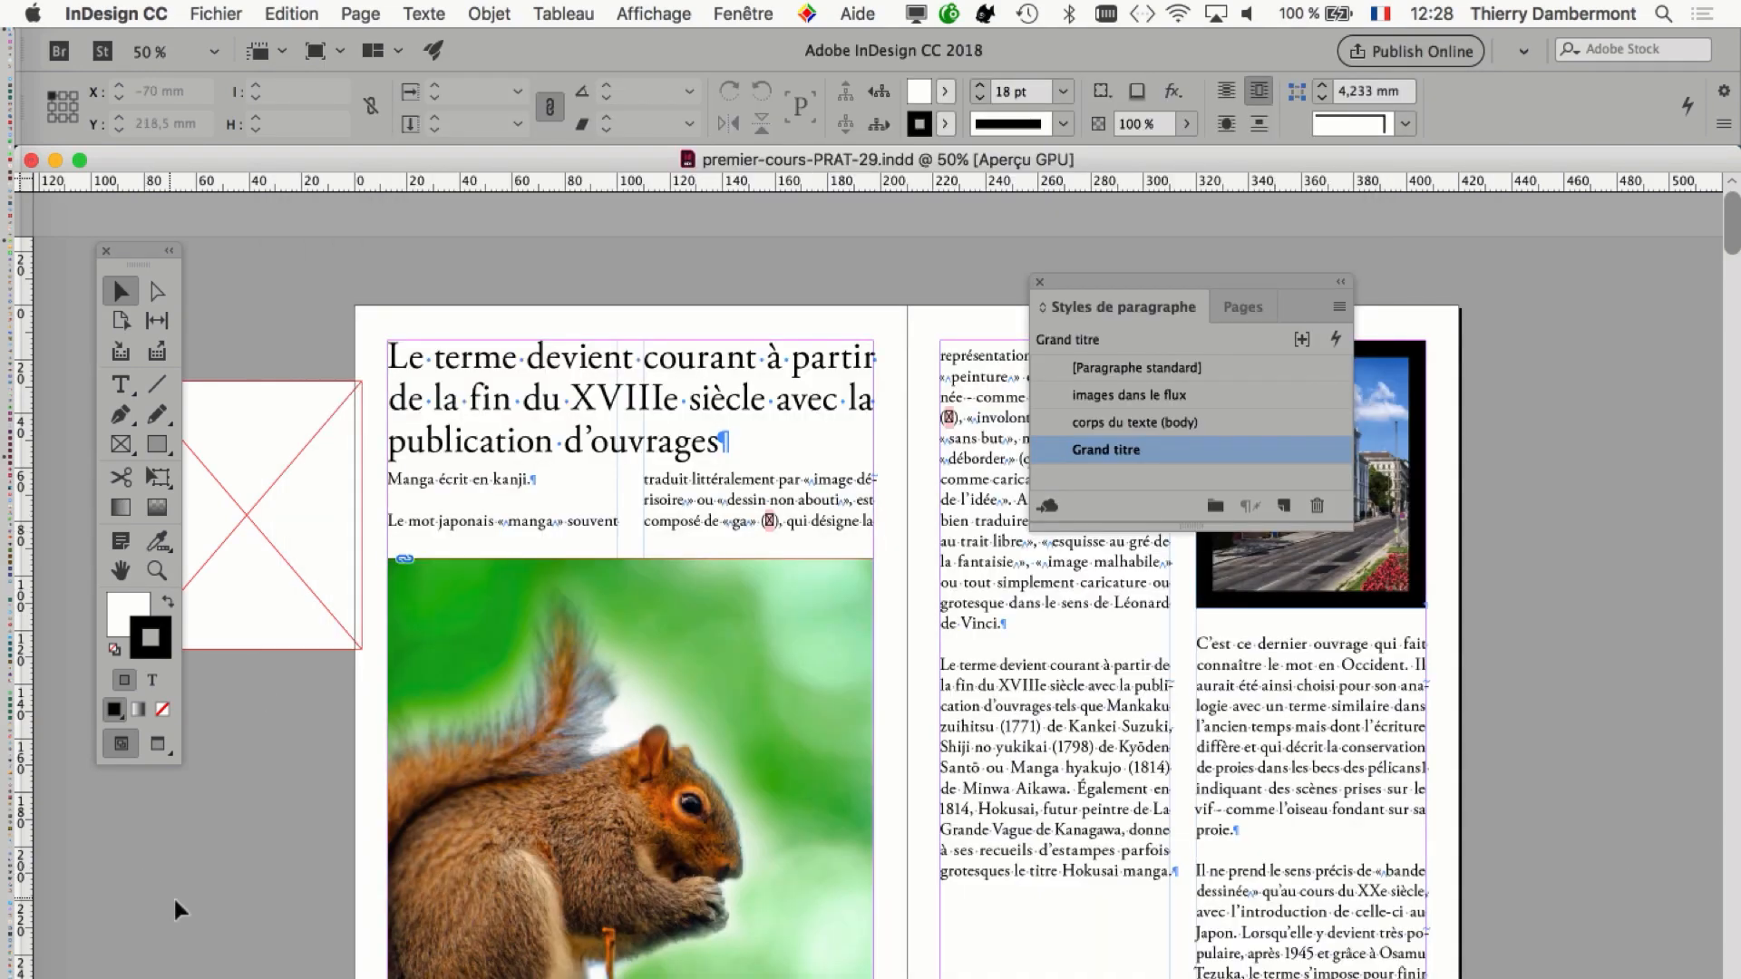
Reopen the Grand titre style options and set the font family to Helvetica with the Regular style, keeping the title in view.
{"action": "left_click_drag", "start_coordinate": [1106, 285], "coordinate": [1404, 298]}
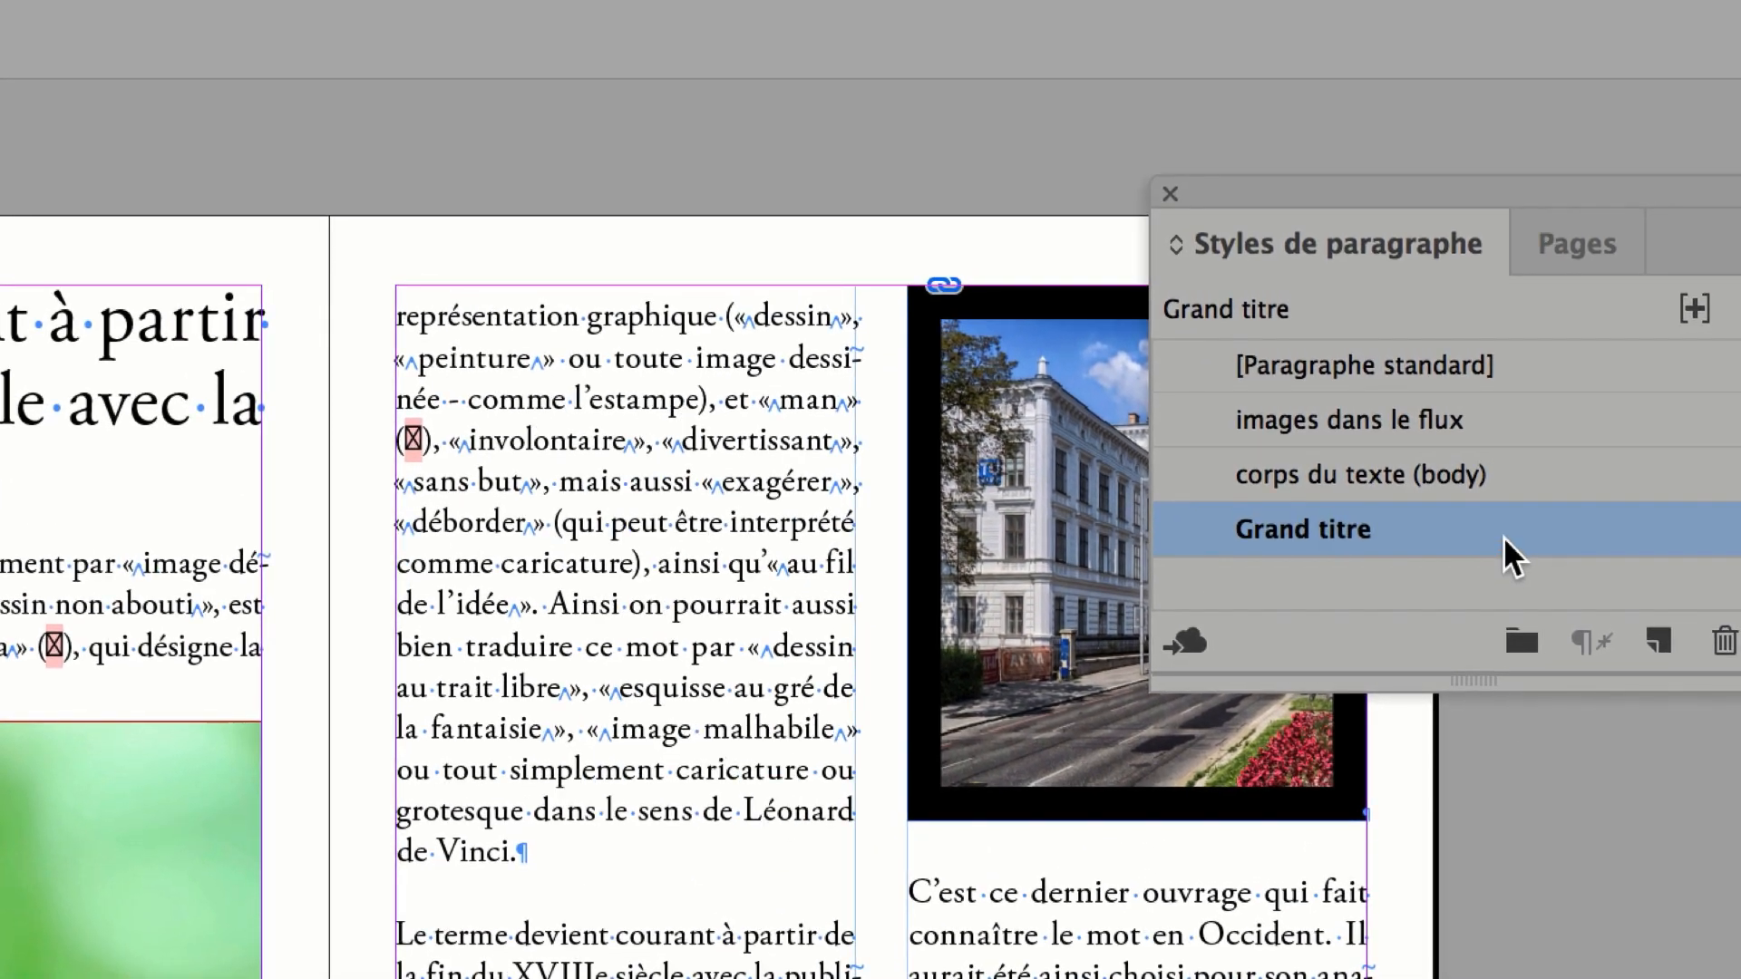
{"action": "double_click", "coordinate": [1503, 536]}
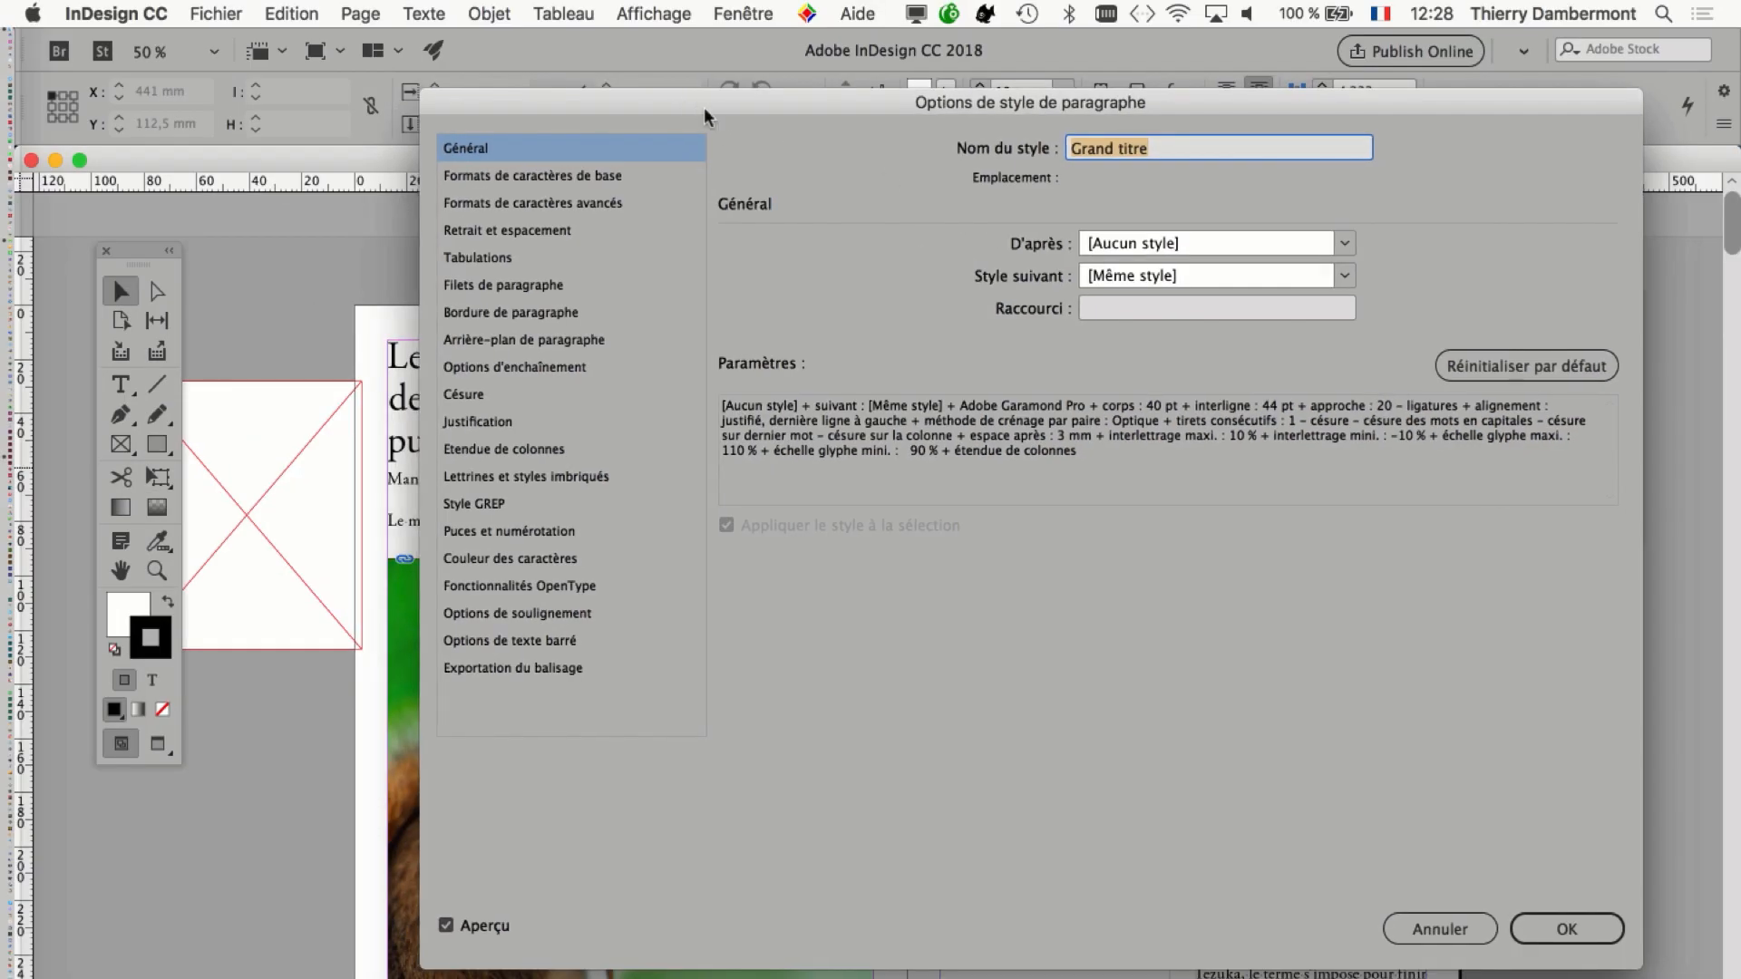
{"action": "left_click_drag", "start_coordinate": [704, 107], "coordinate": [879, 491]}
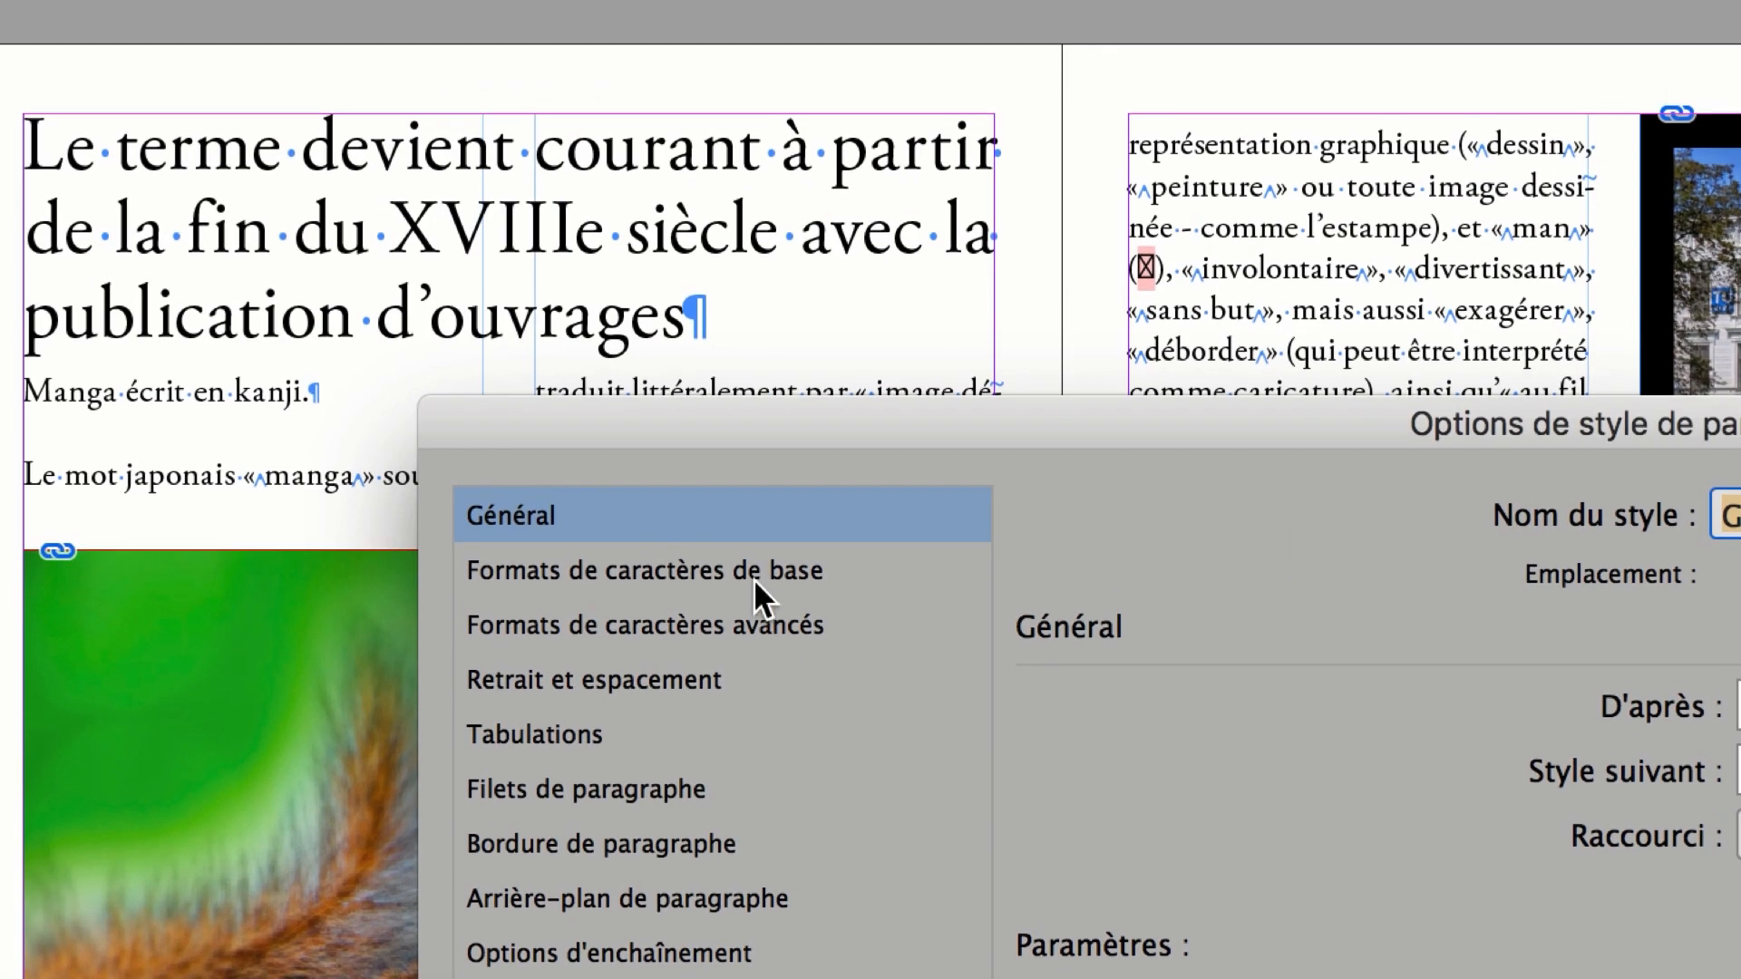
{"action": "left_click", "coordinate": [816, 571]}
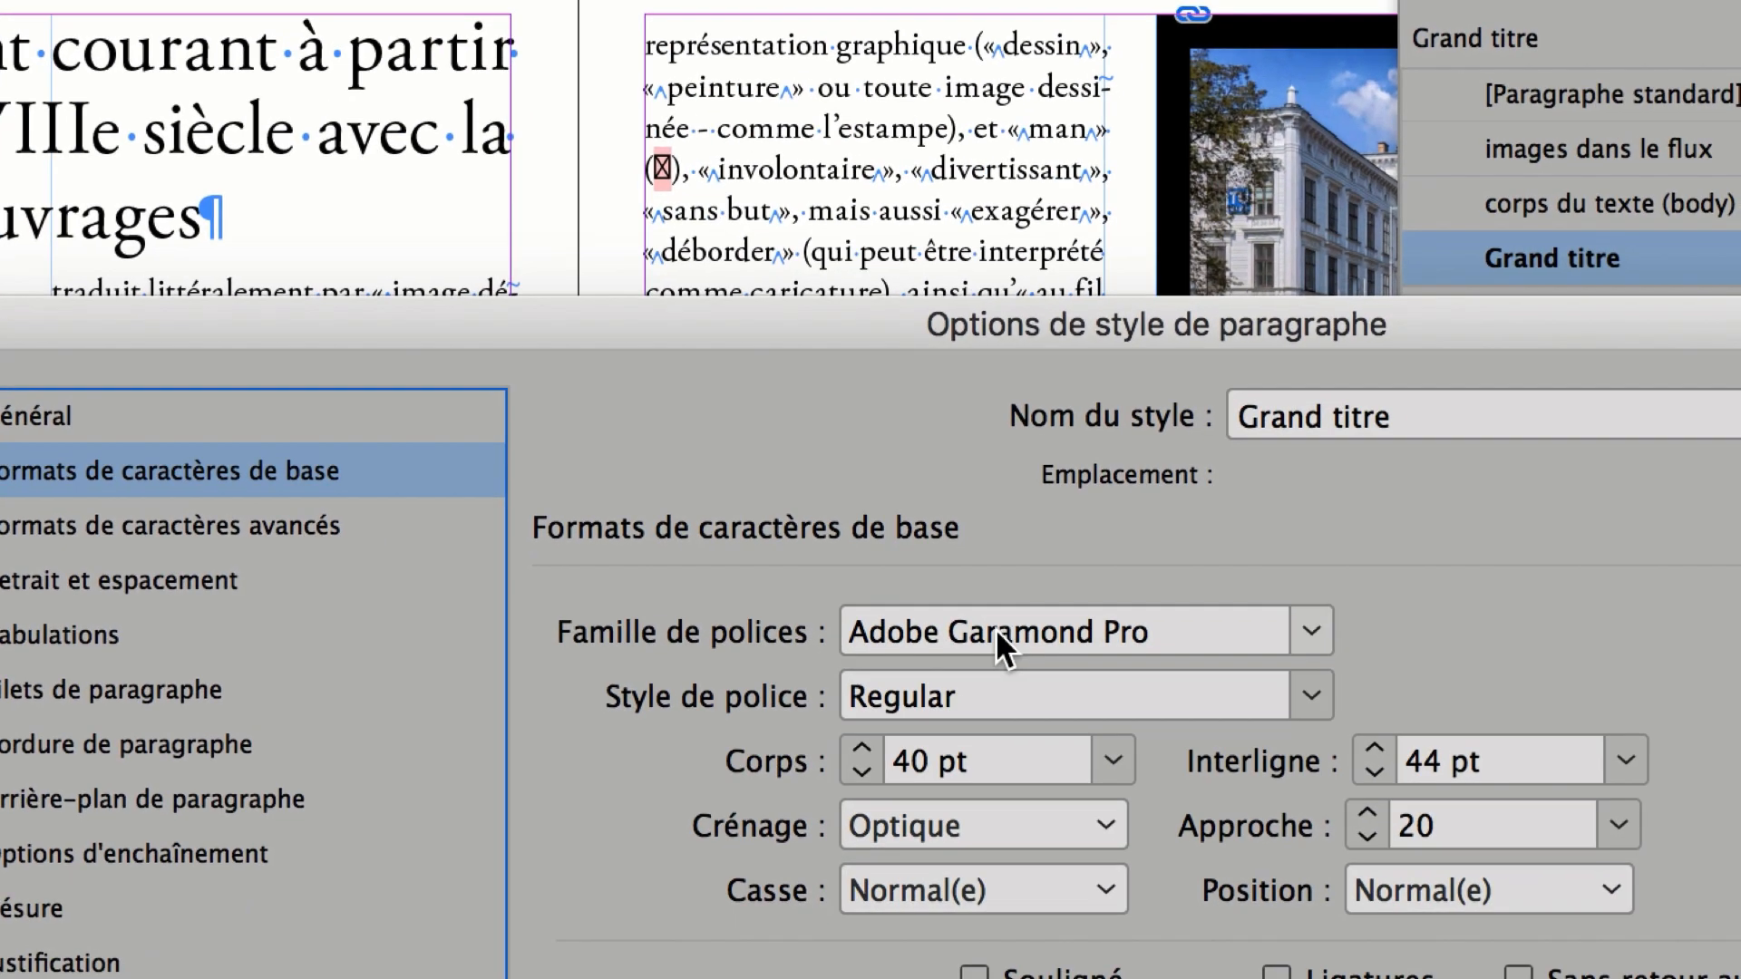
{"action": "left_click_drag", "start_coordinate": [1541, 732], "coordinate": [1248, 723]}
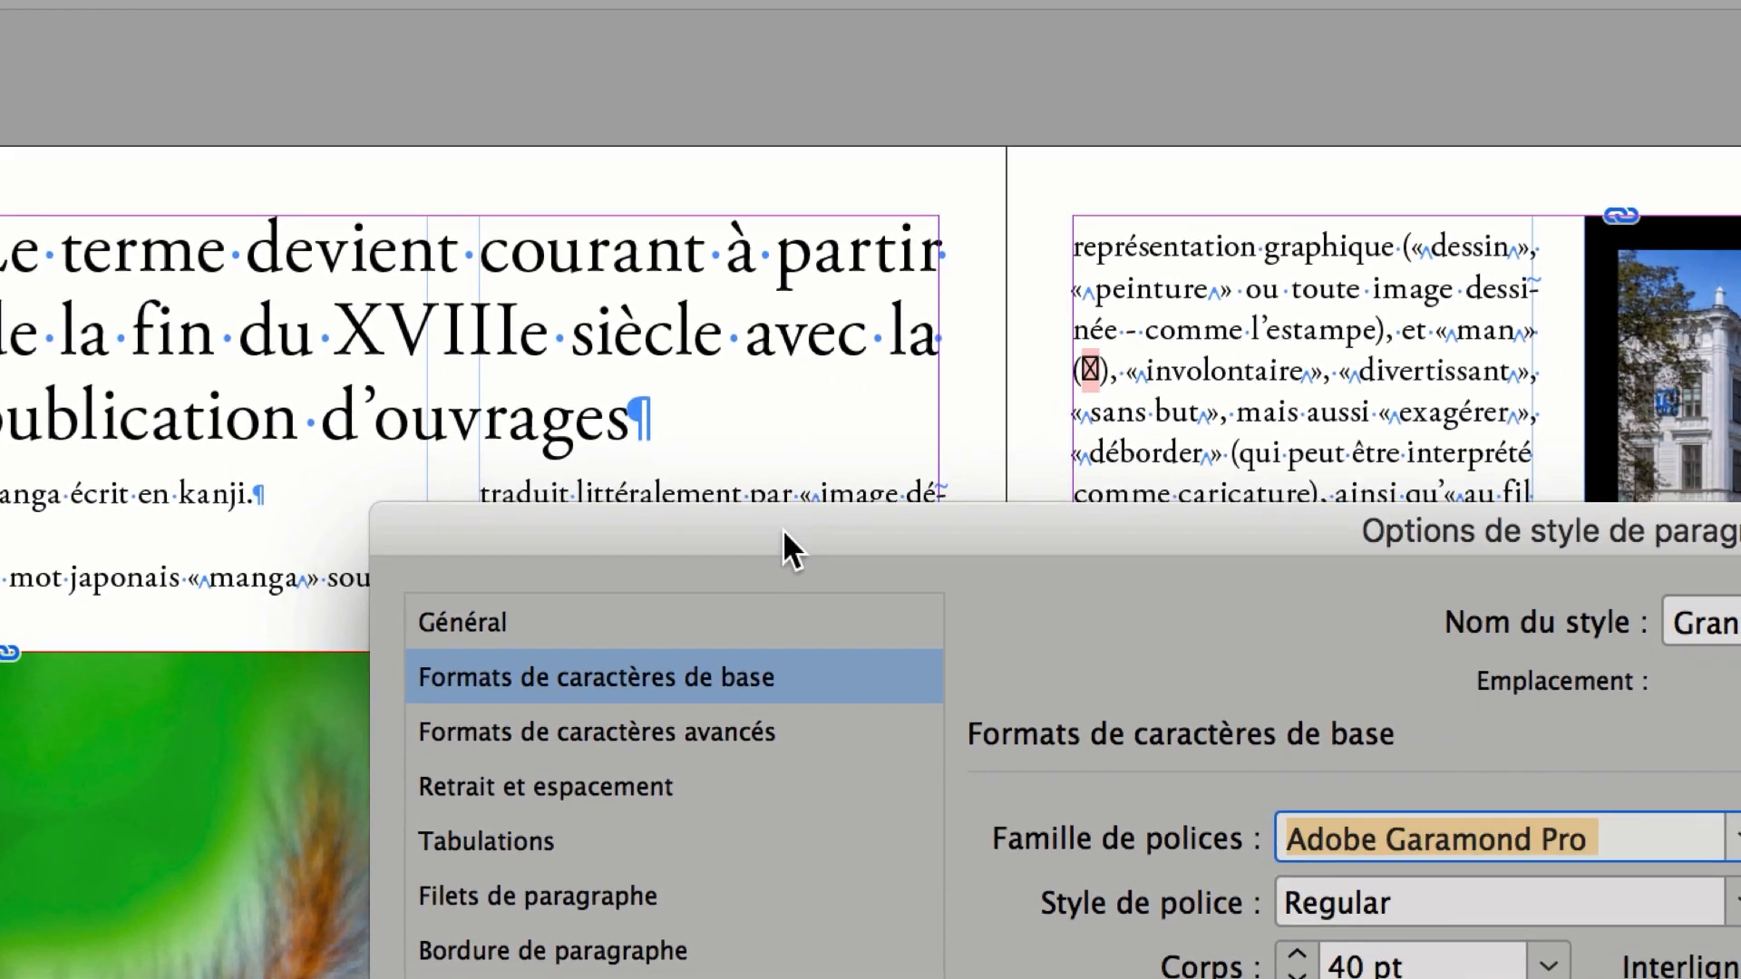
{"action": "left_click_drag", "start_coordinate": [782, 529], "coordinate": [791, 558]}
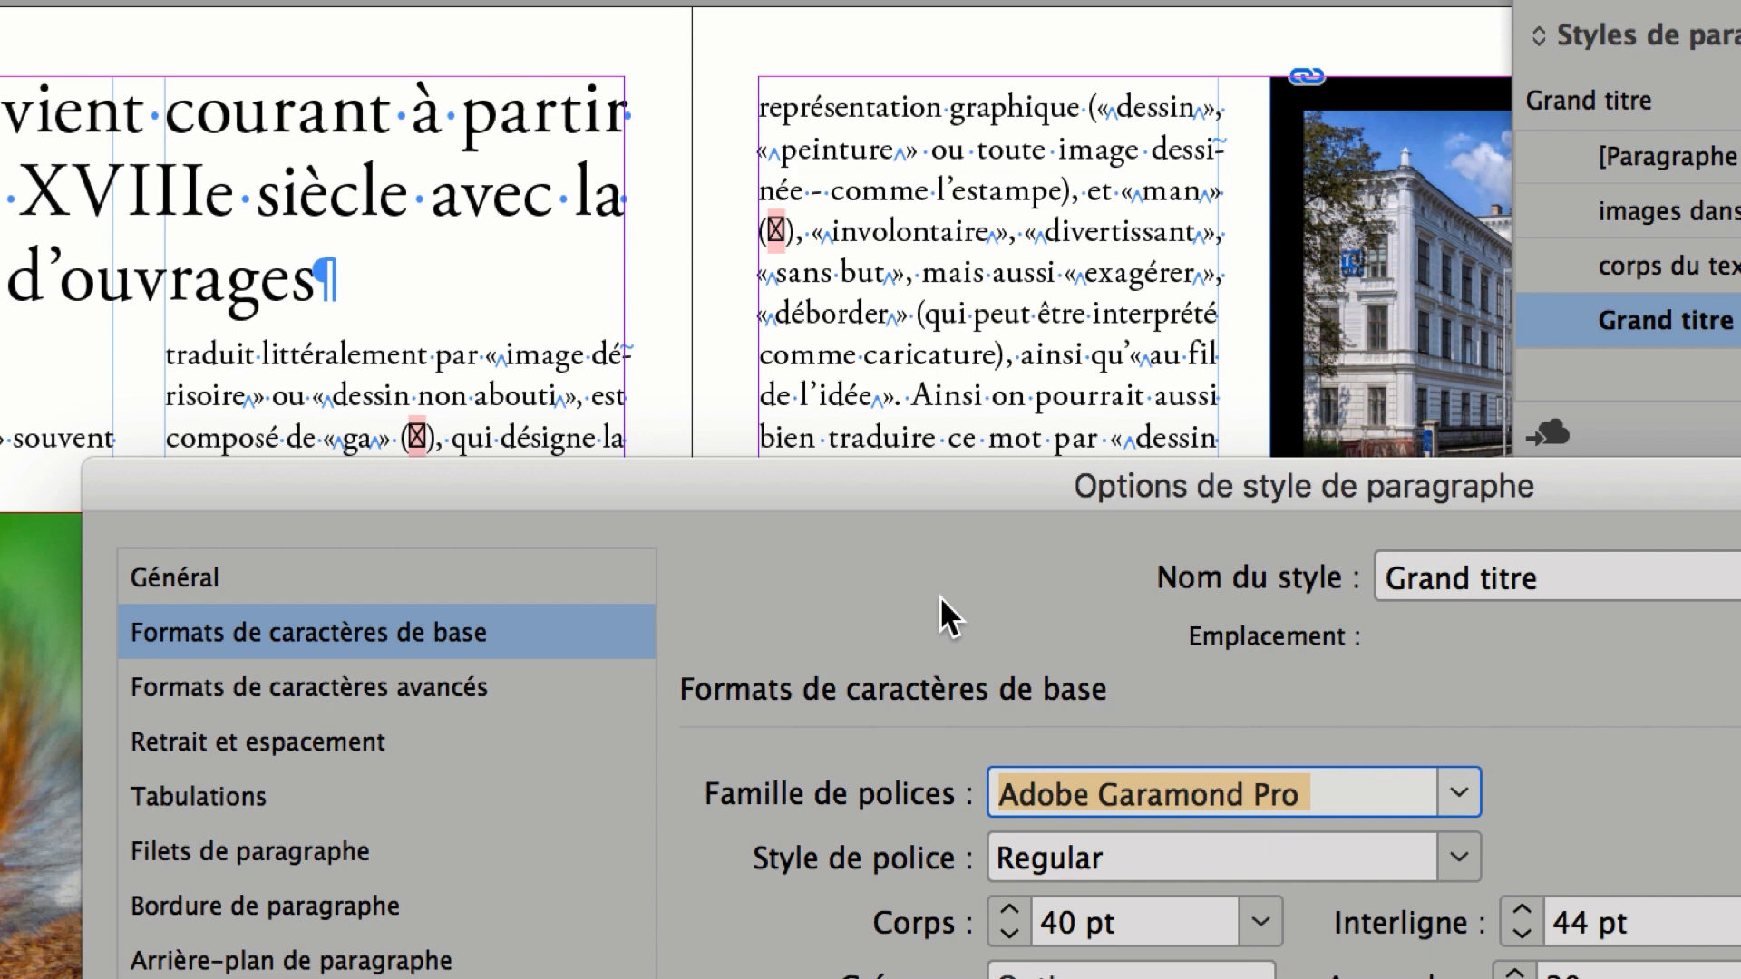
{"action": "type", "text": "Helvetica"}
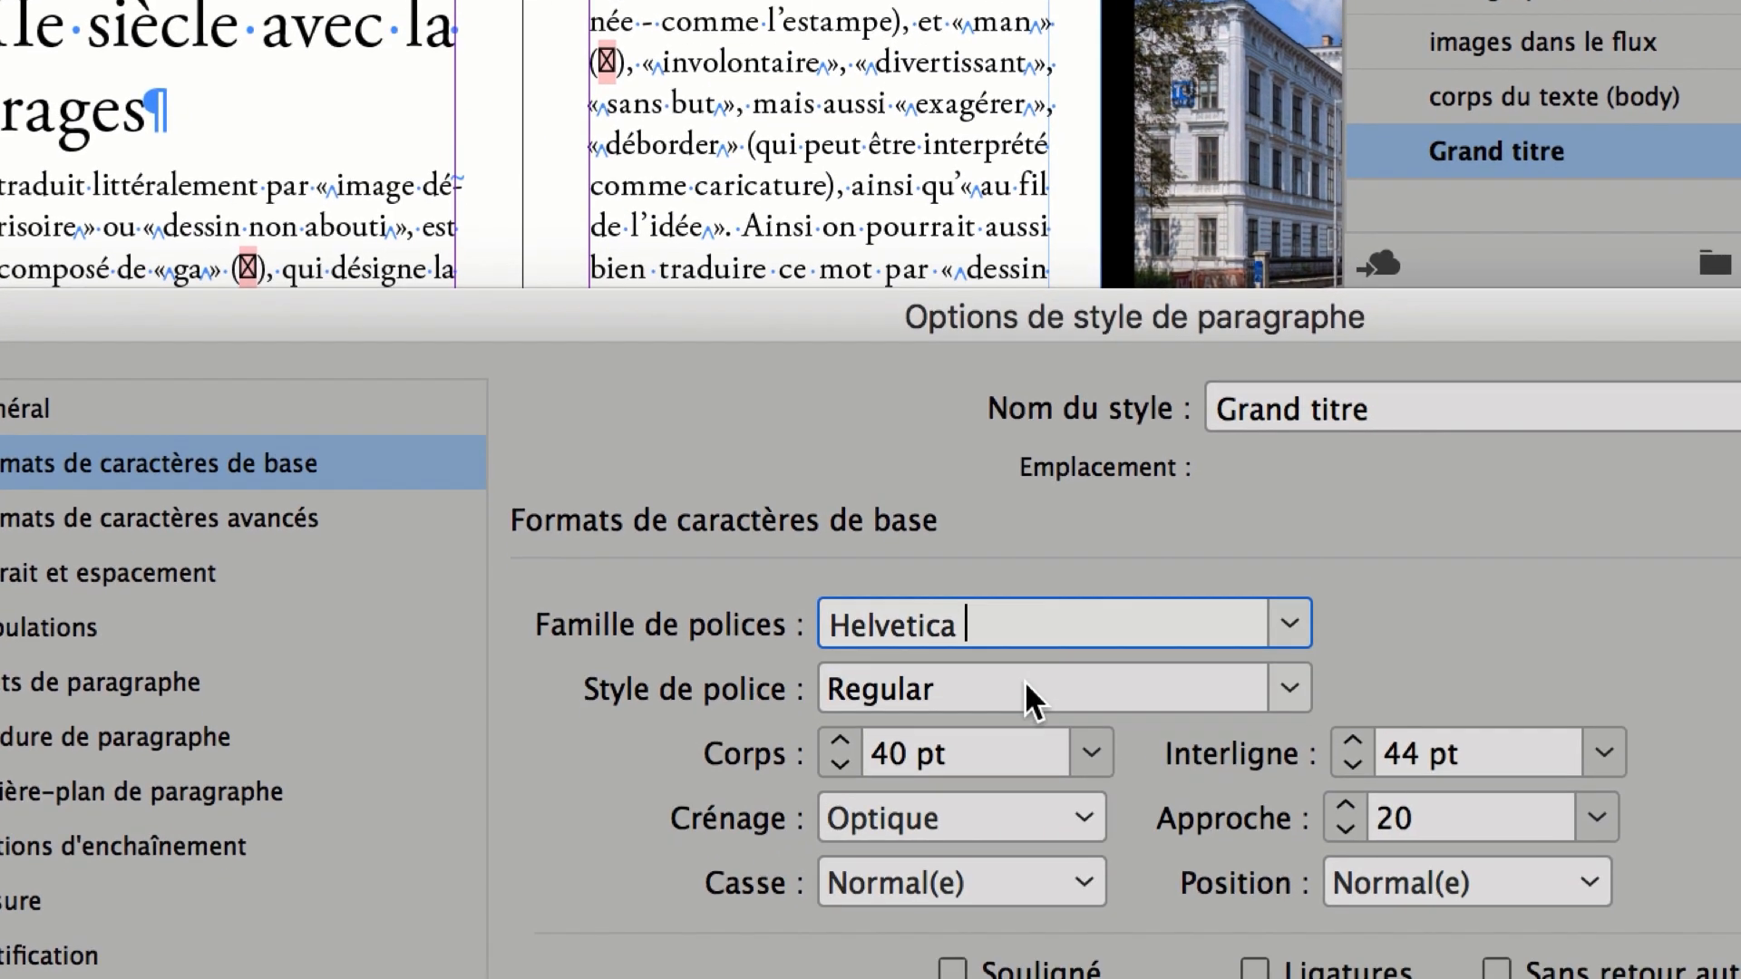
{"action": "left_click", "coordinate": [1189, 858]}
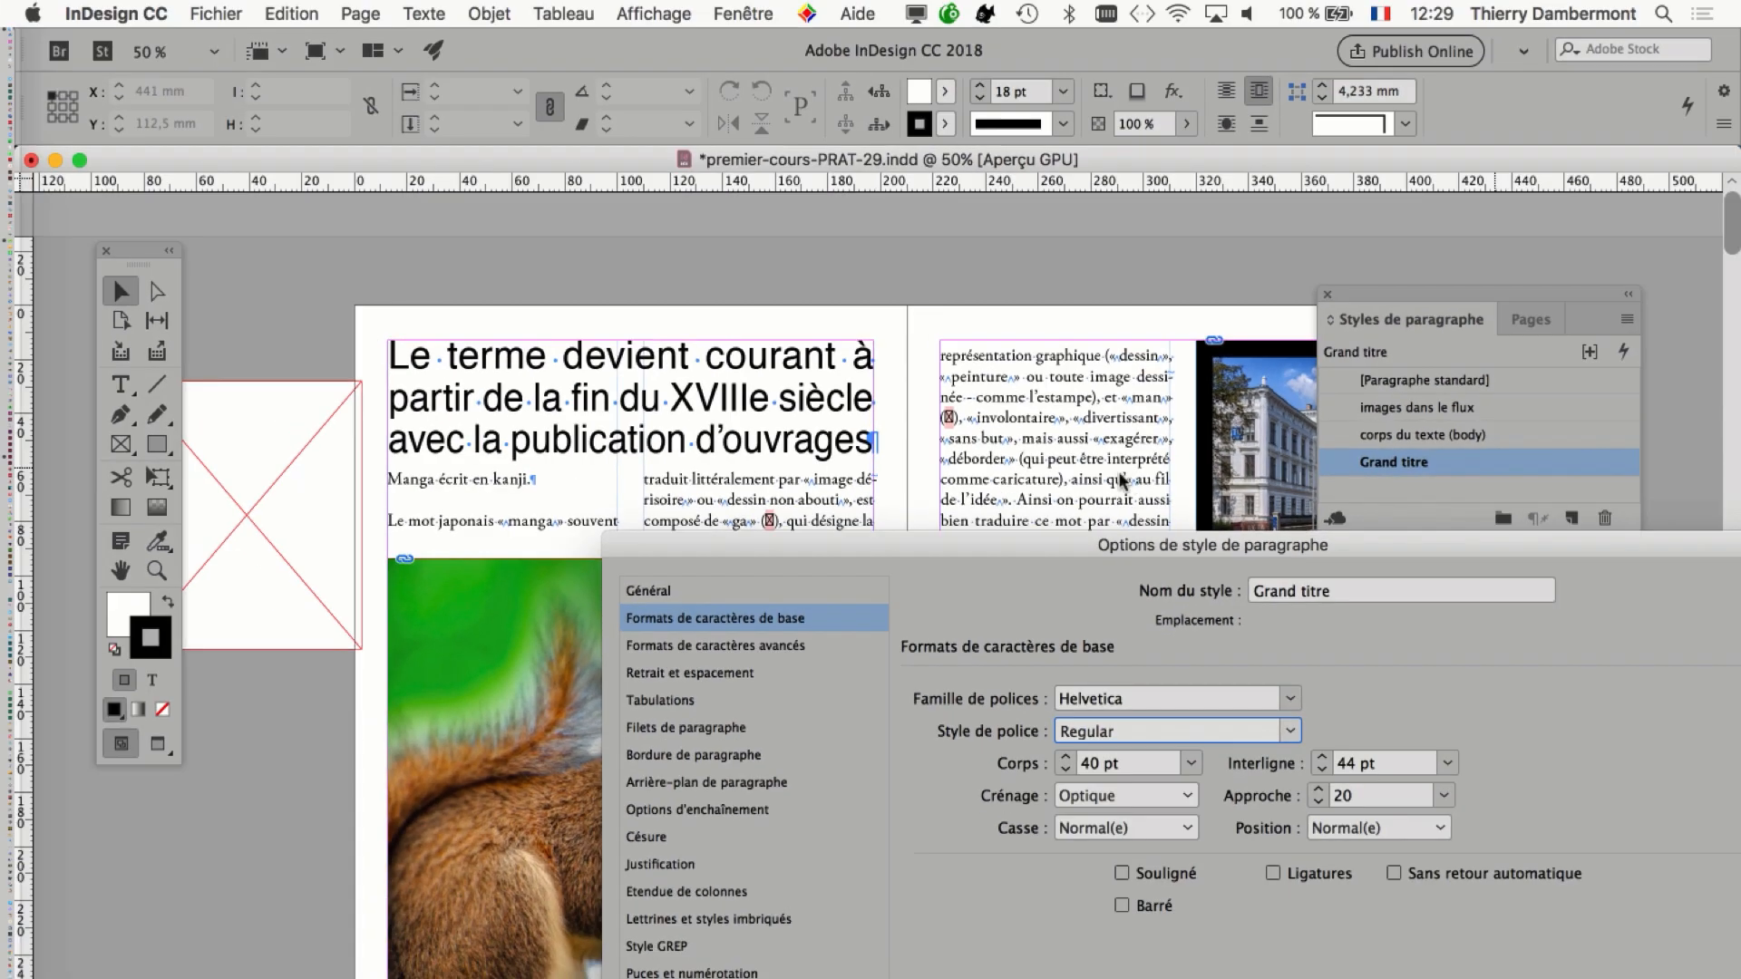
Set the Grand titre style's character colour to the cyan swatch C=100 M=0 J=0 N=0.
{"action": "left_click_drag", "start_coordinate": [921, 548], "coordinate": [1195, 170]}
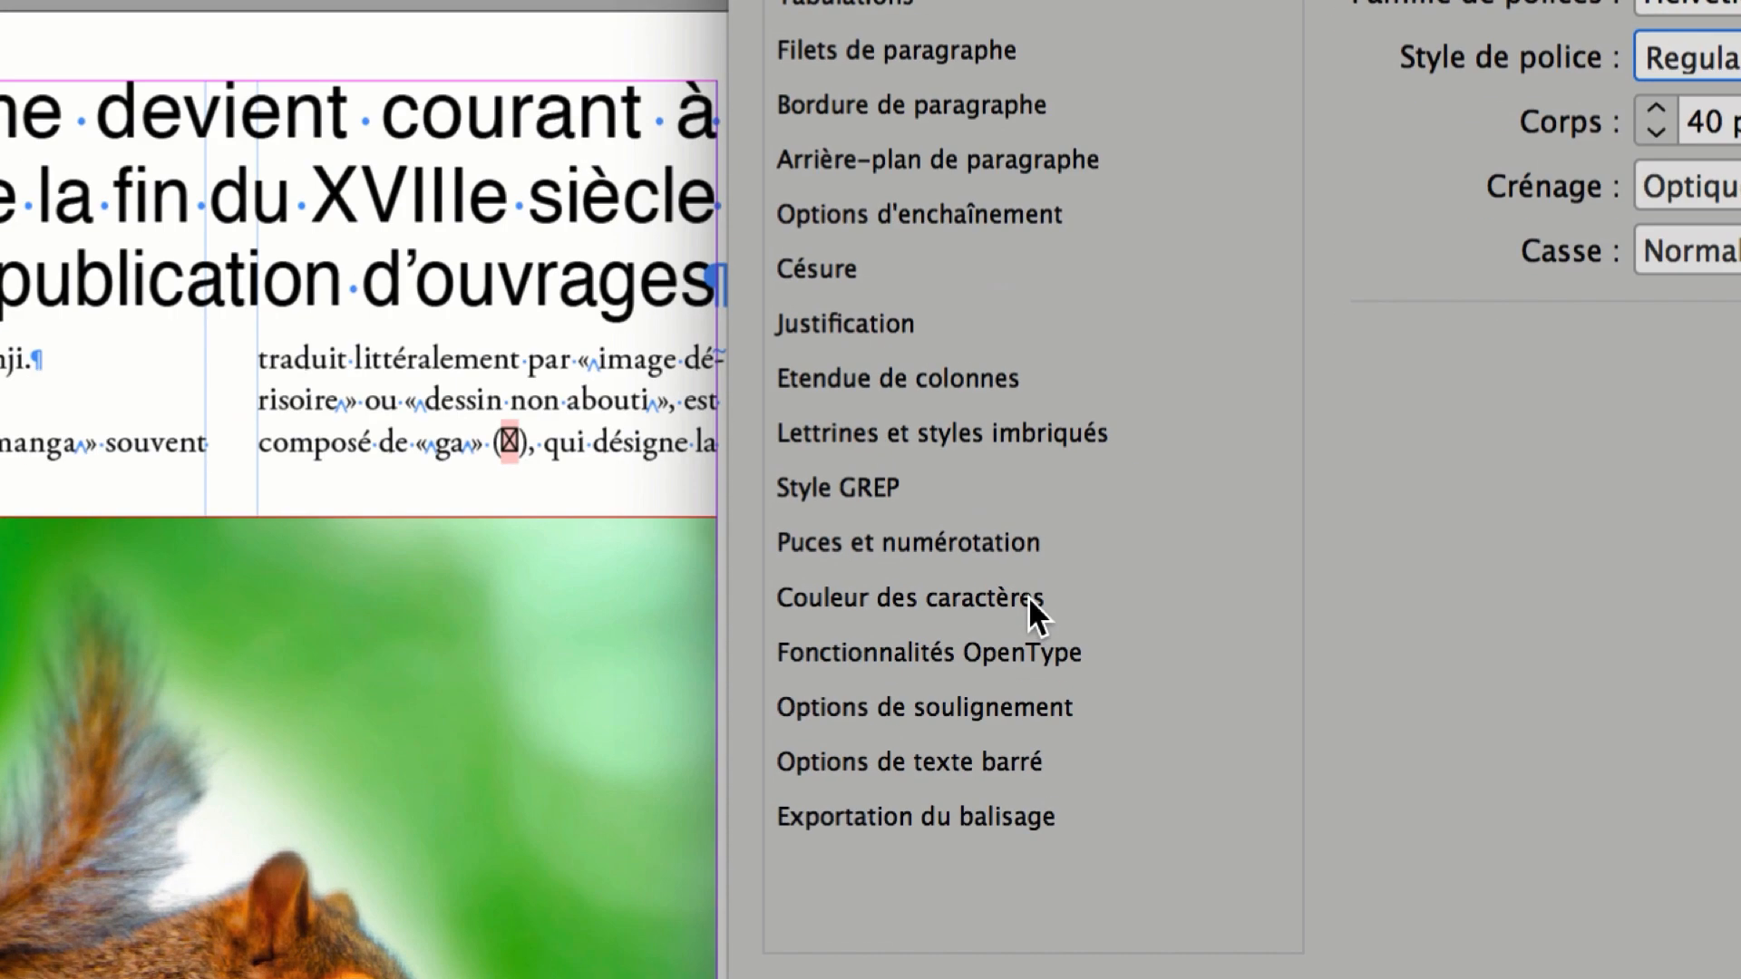
{"action": "left_click", "coordinate": [1028, 600]}
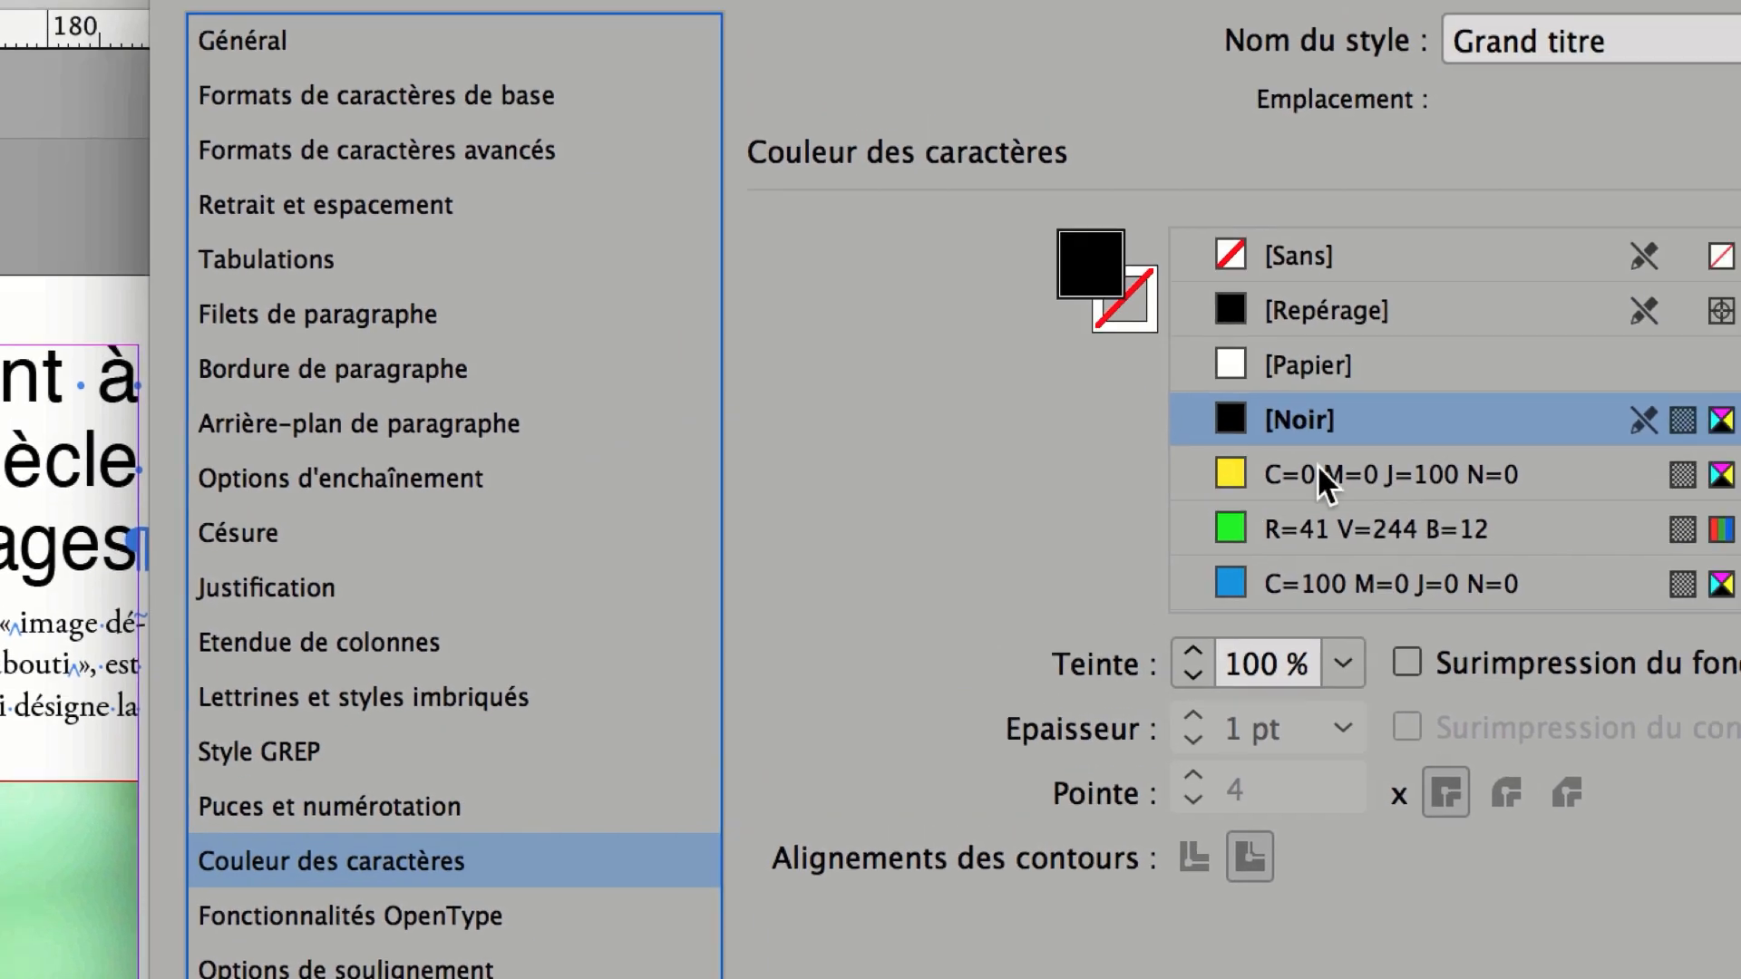
{"action": "left_click", "coordinate": [1360, 583]}
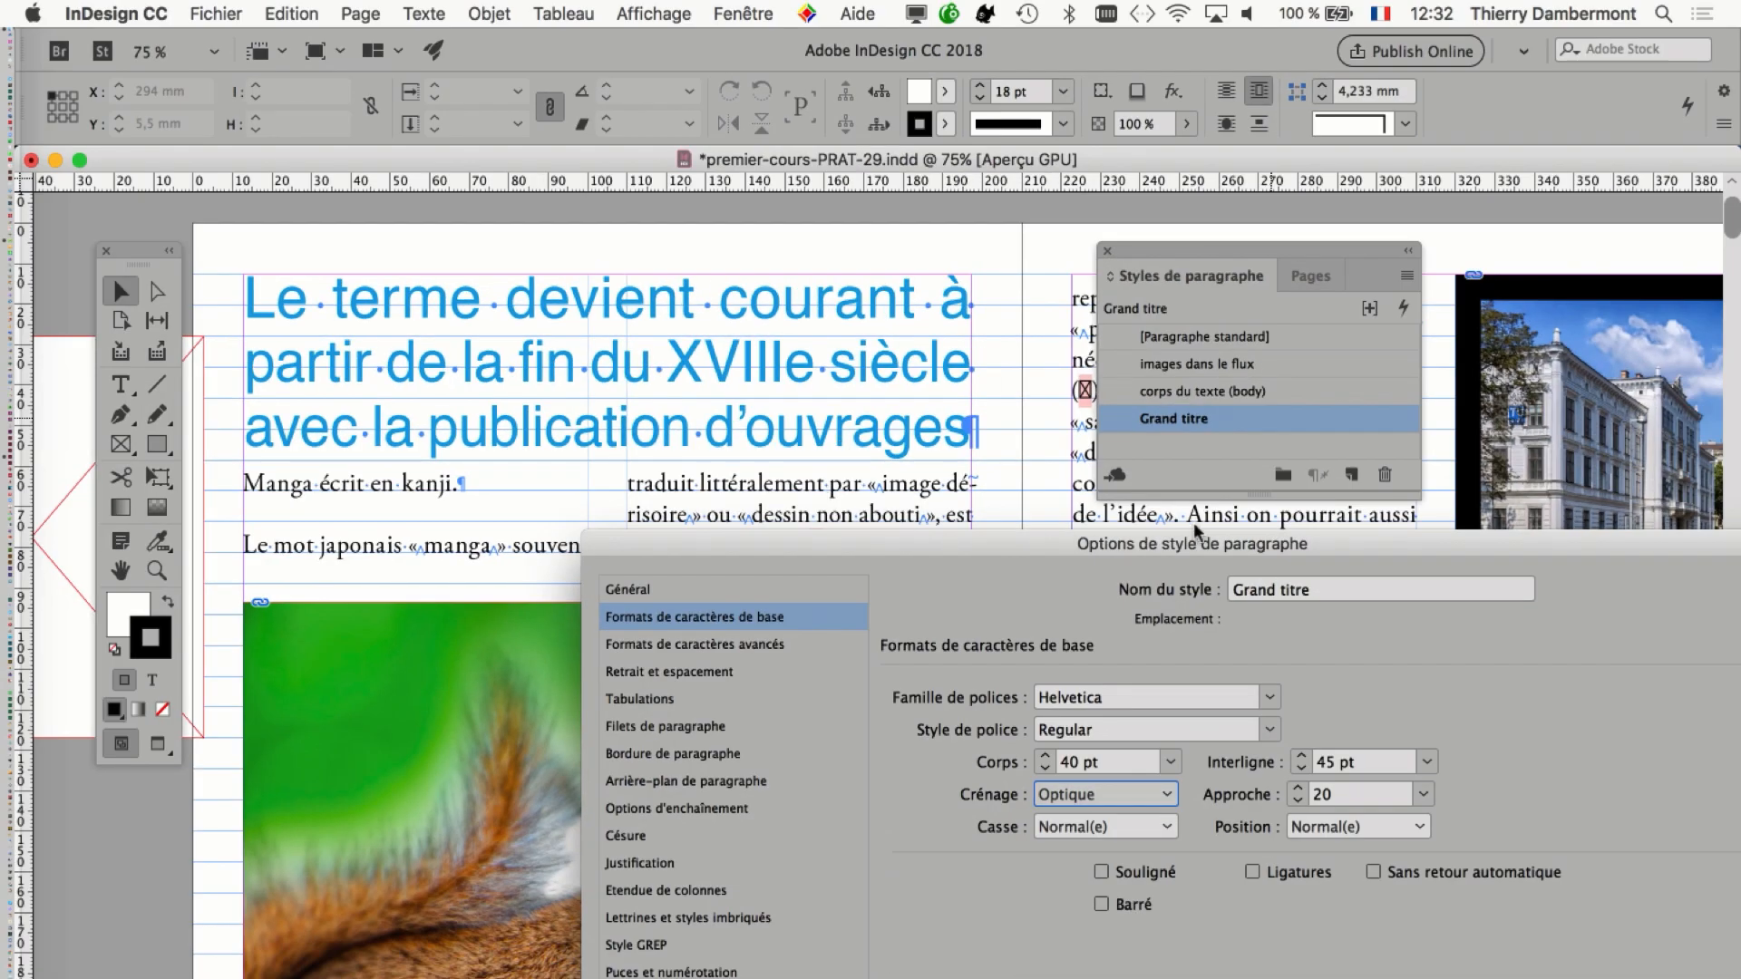
{"action": "left_click_drag", "start_coordinate": [1193, 524], "coordinate": [905, 482]}
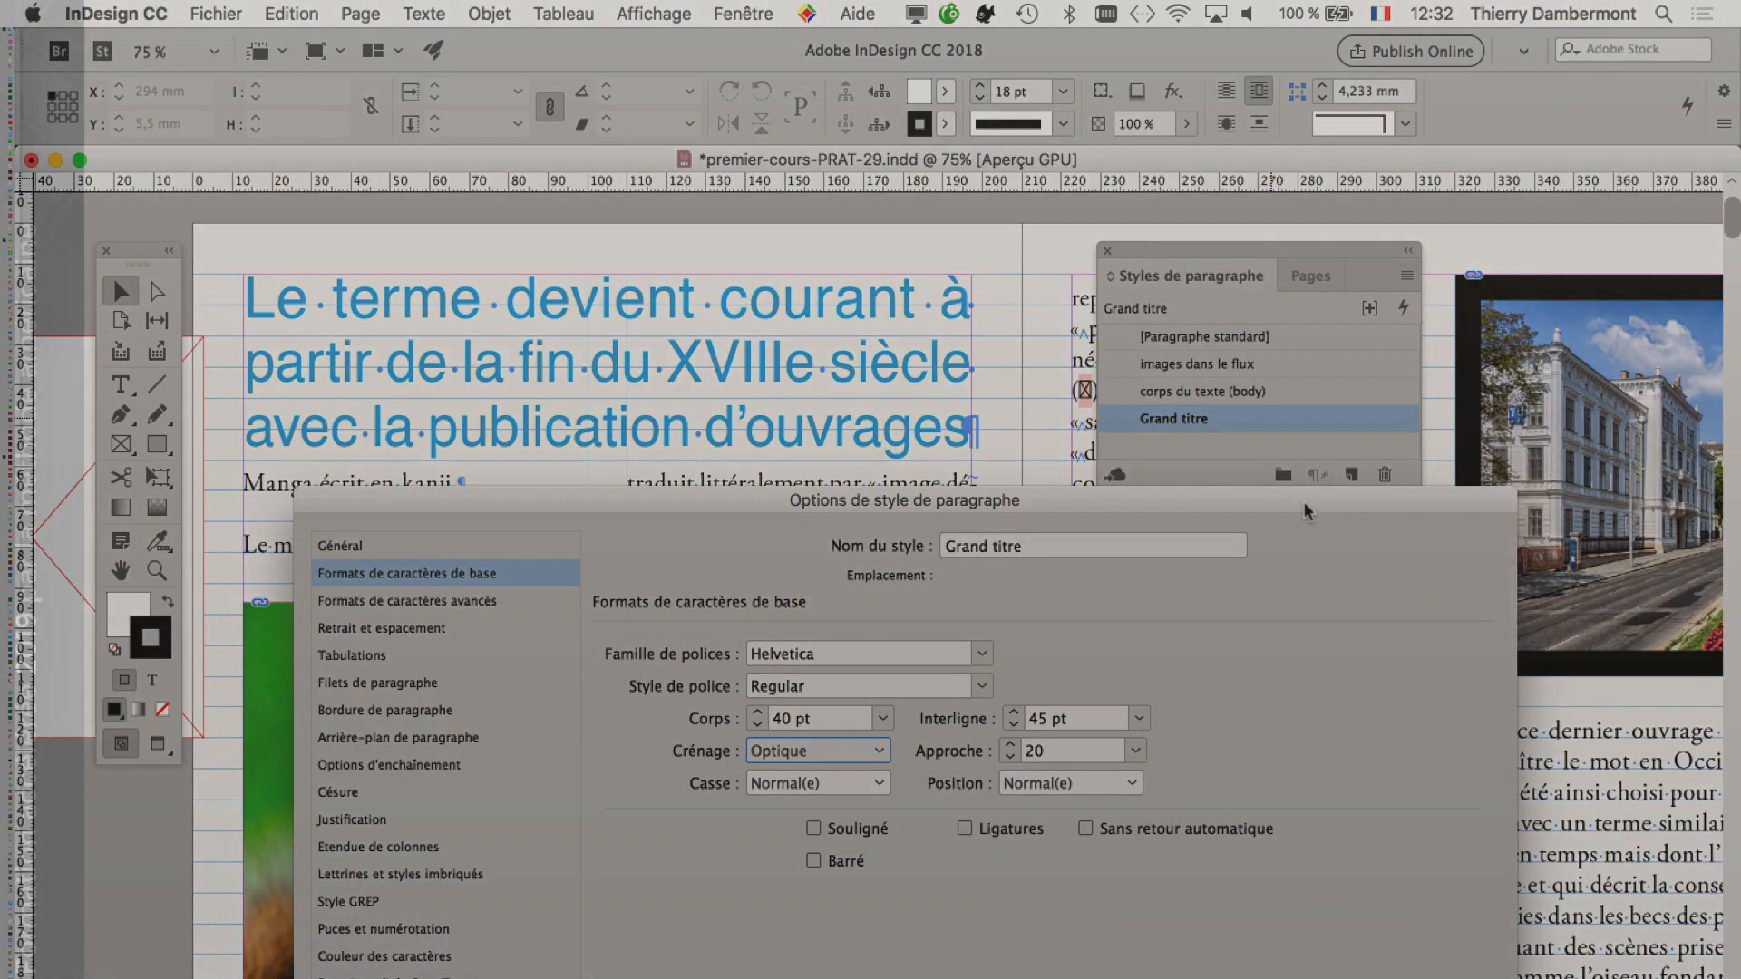